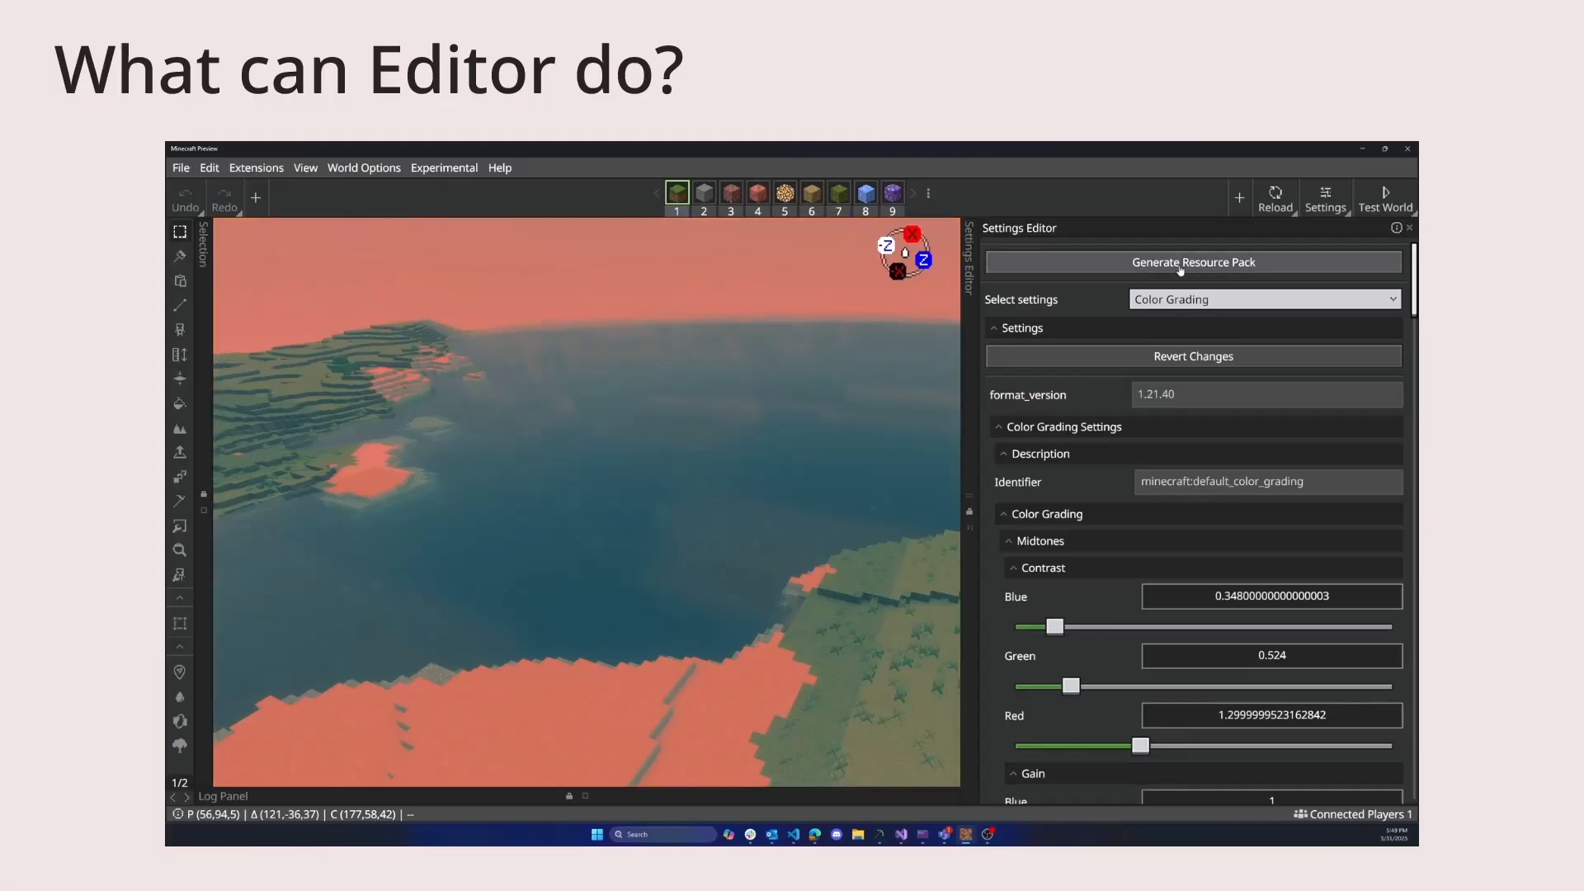
Step: Generate the resource pack from the visual settings, review its lighting JSON files and create a Creator Tools project from them
left_click(1096, 289)
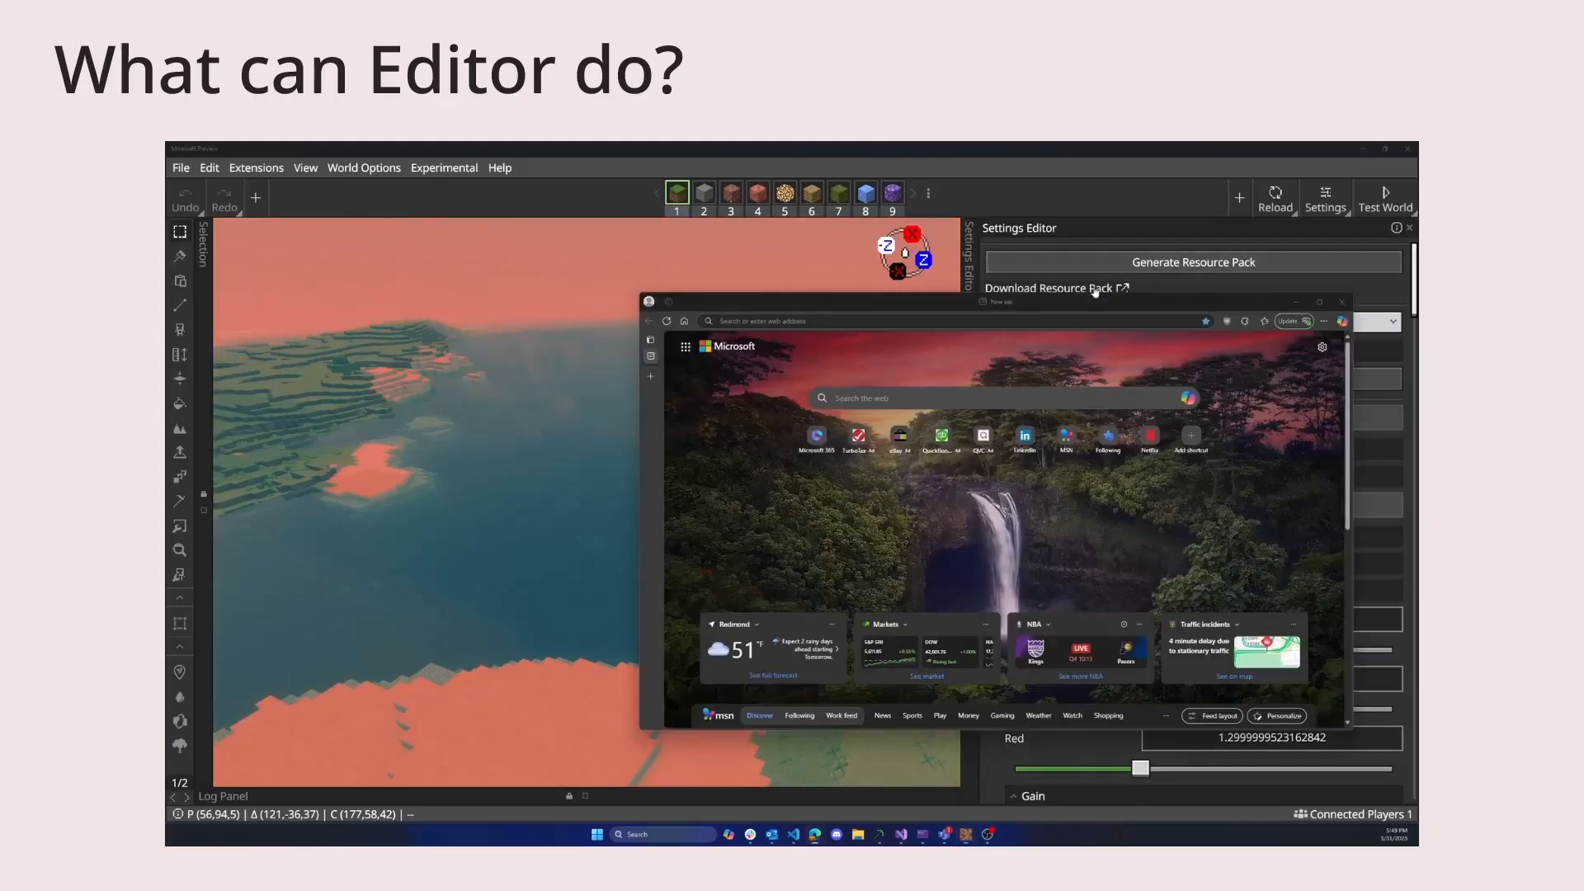
left_click_drag(1077, 303, 879, 253)
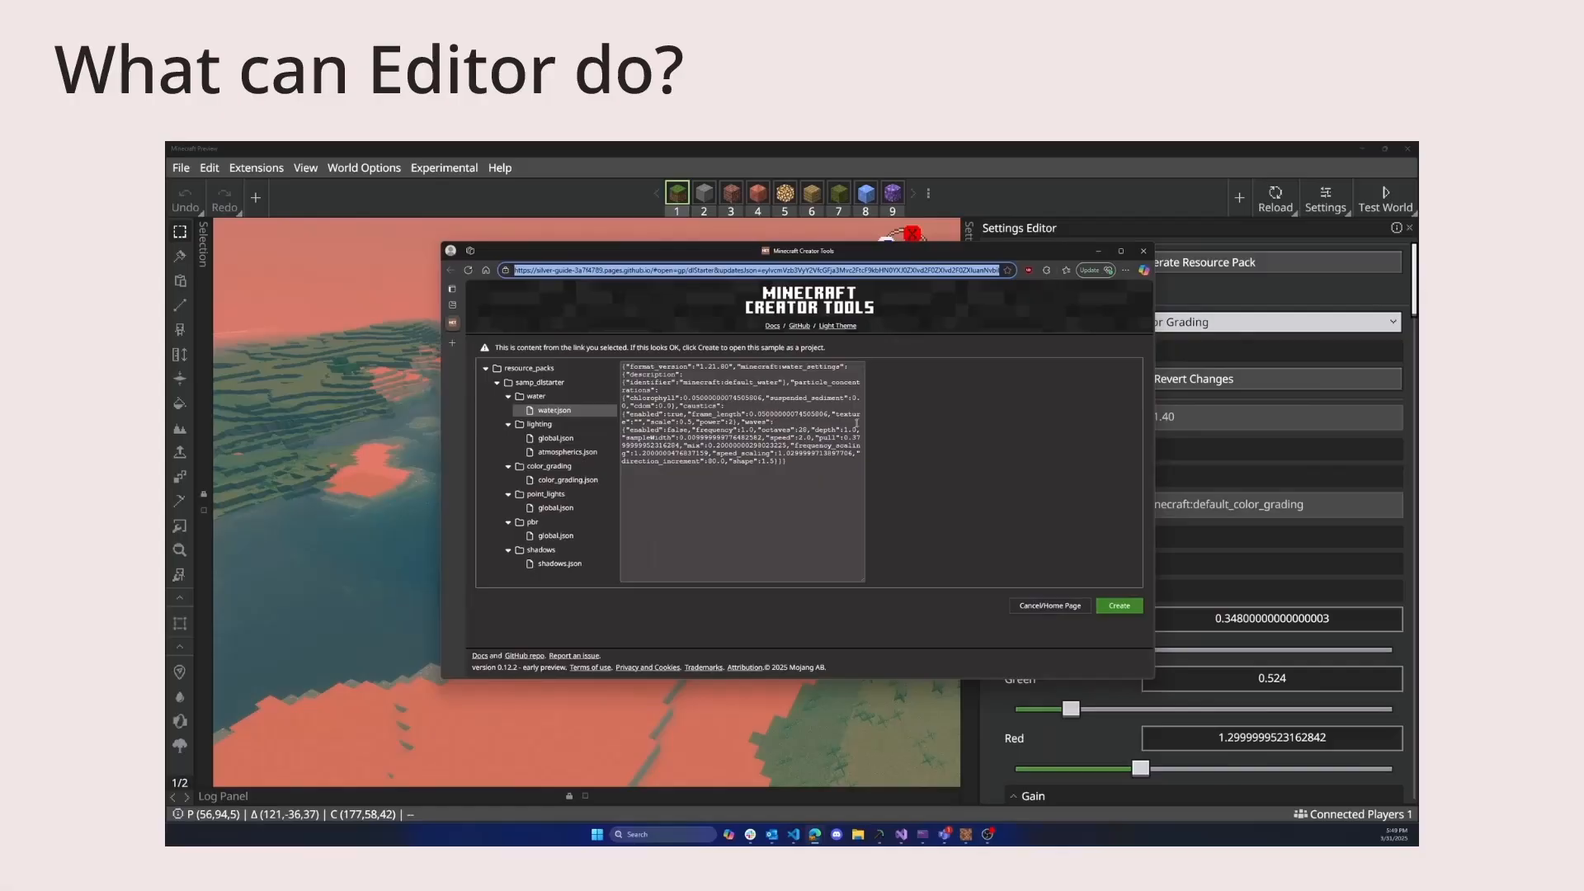
left_click(549, 438)
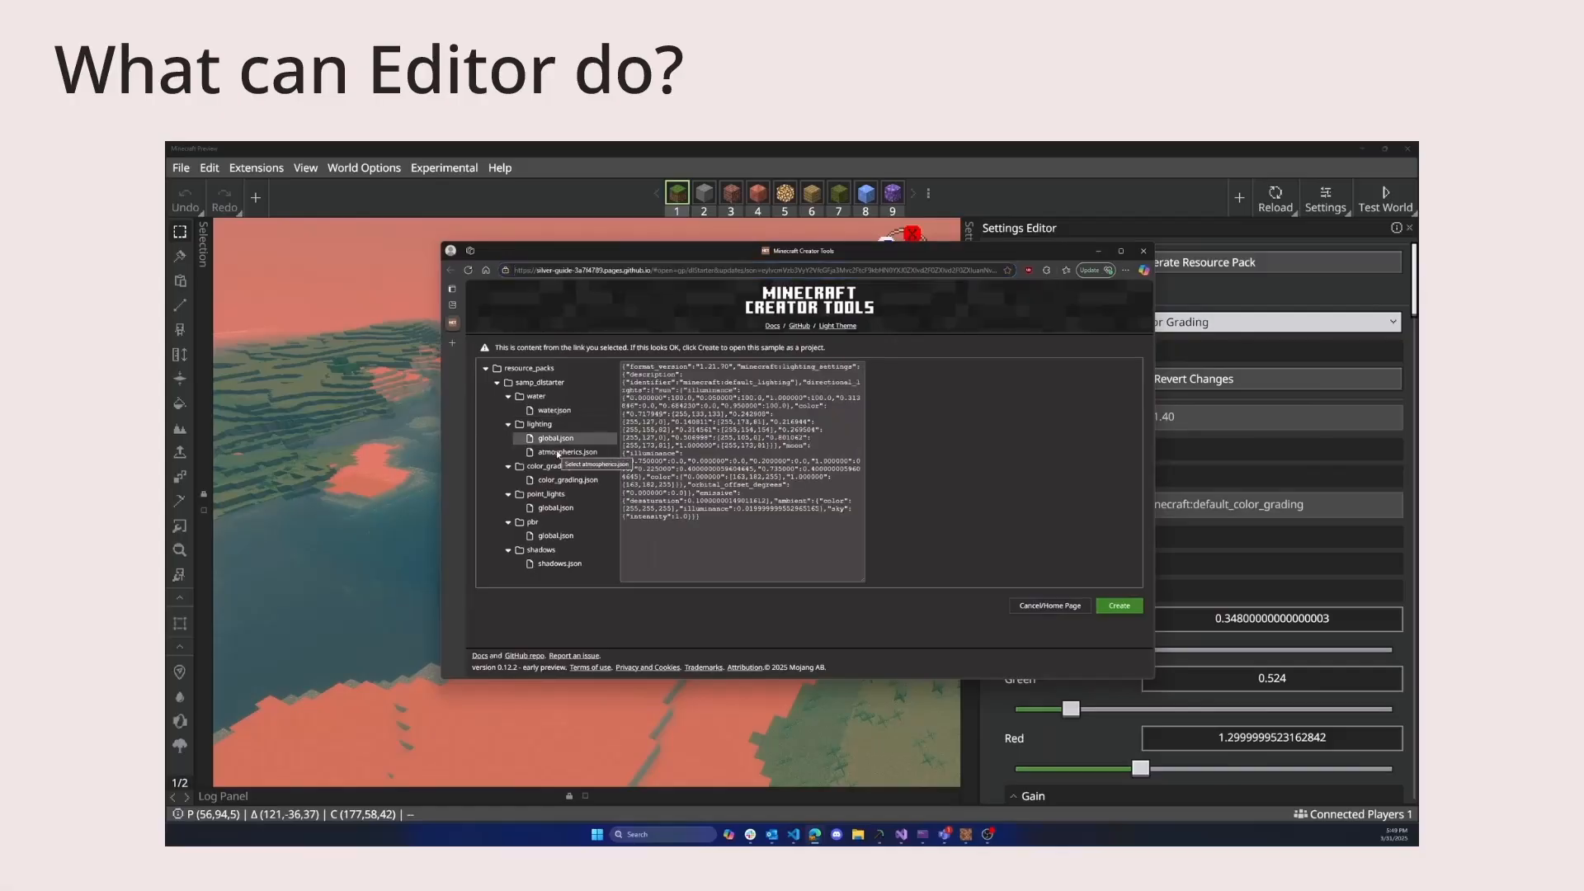
left_click(559, 453)
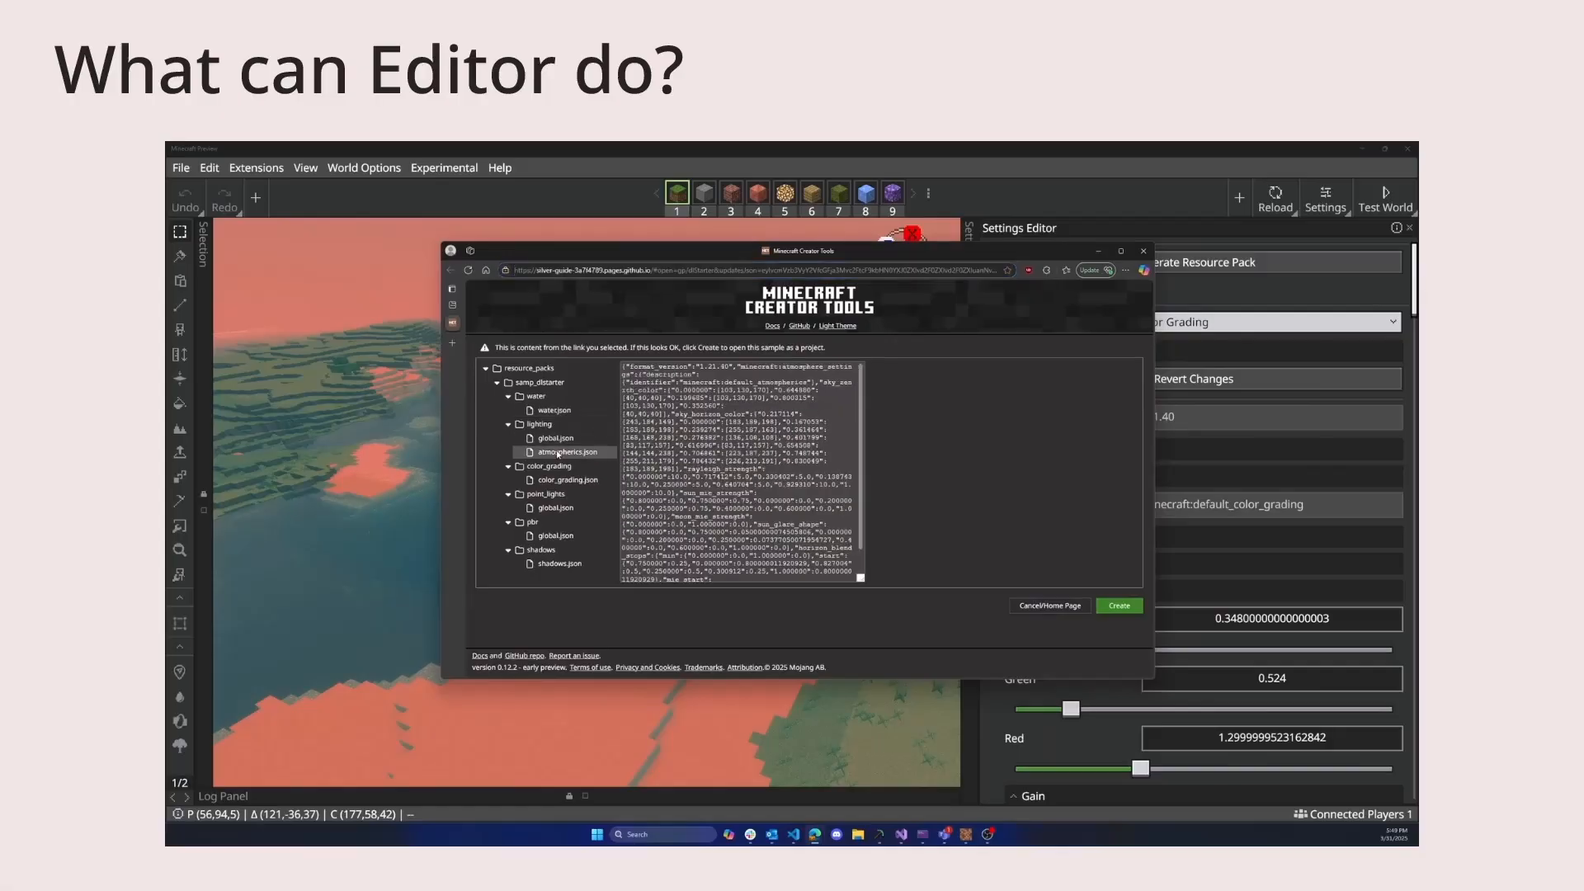
left_click(1119, 606)
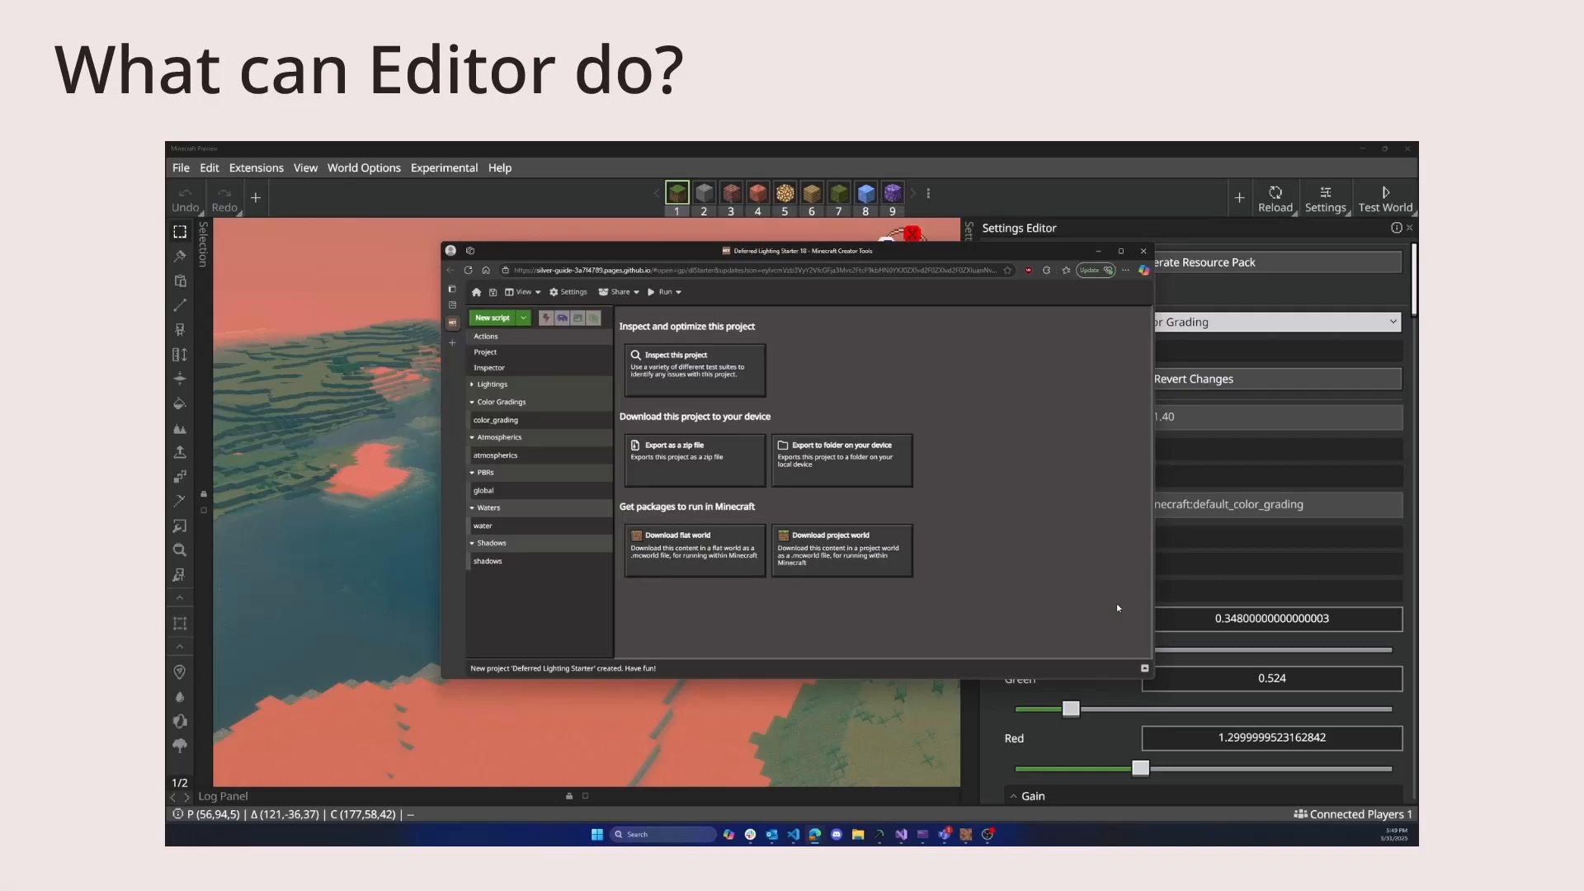
Step: Download the Deferred Lighting Starter project as a flat world and open the .mcworld file to import it into Minecraft Preview
left_click(1414, 150)
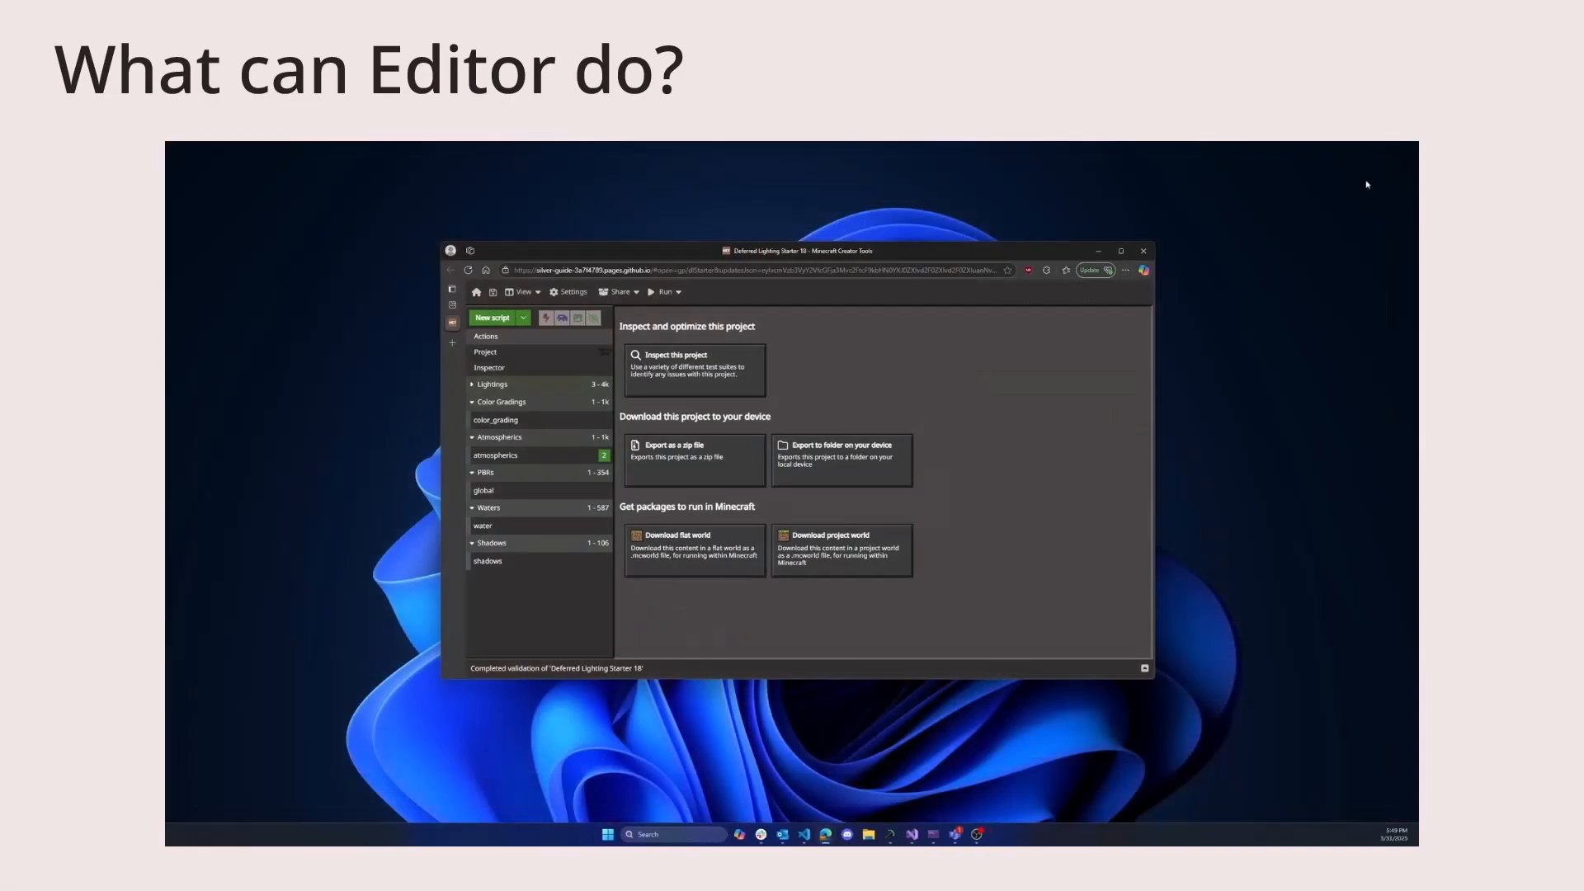
left_click(725, 541)
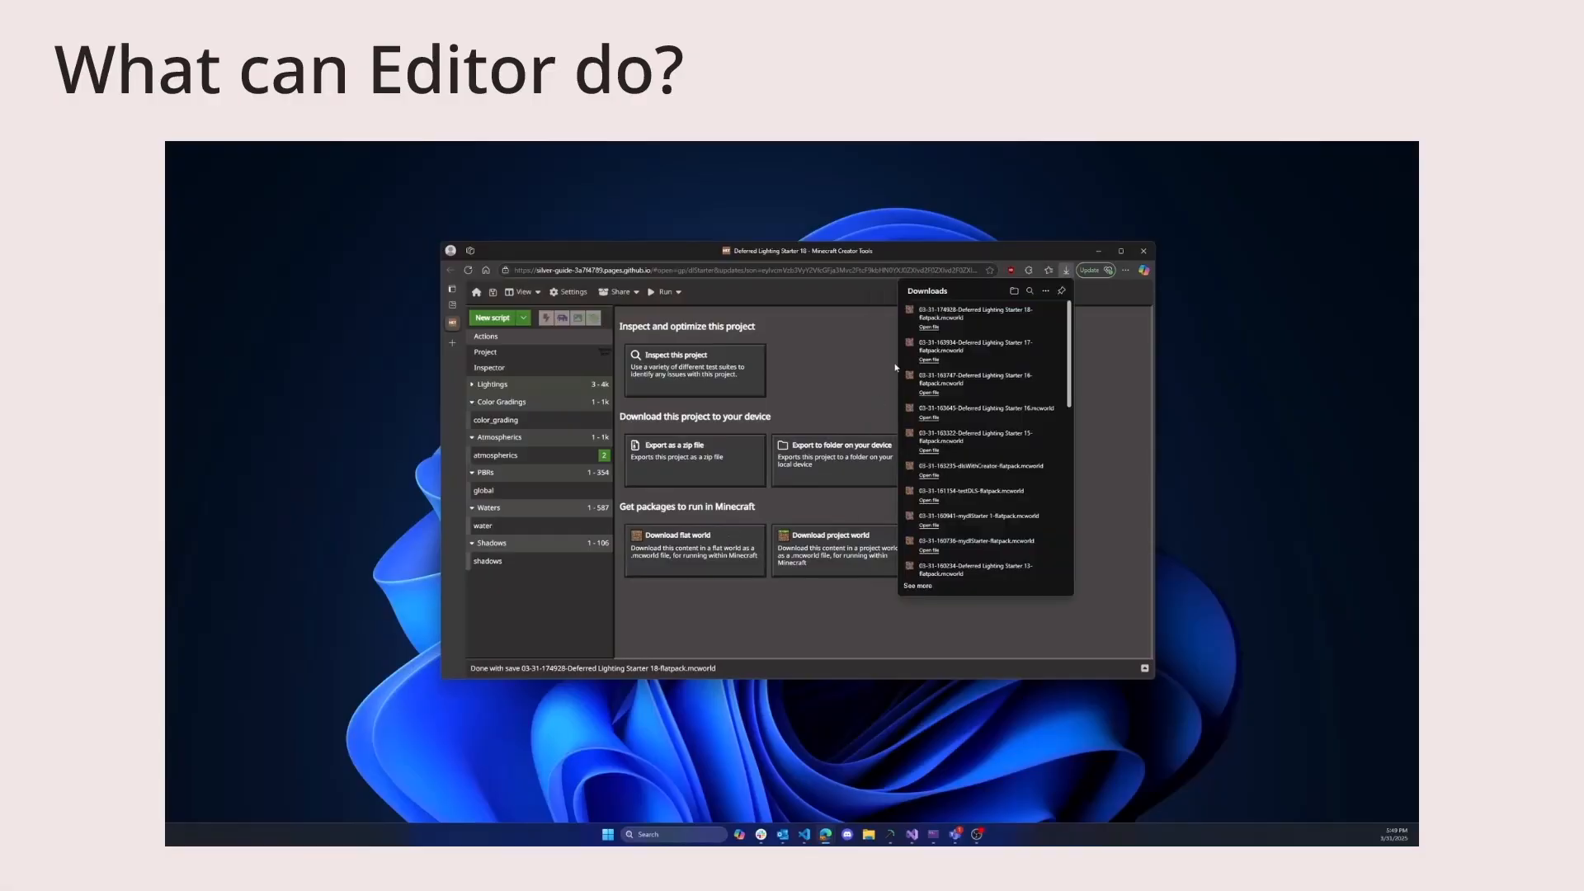
left_click(929, 328)
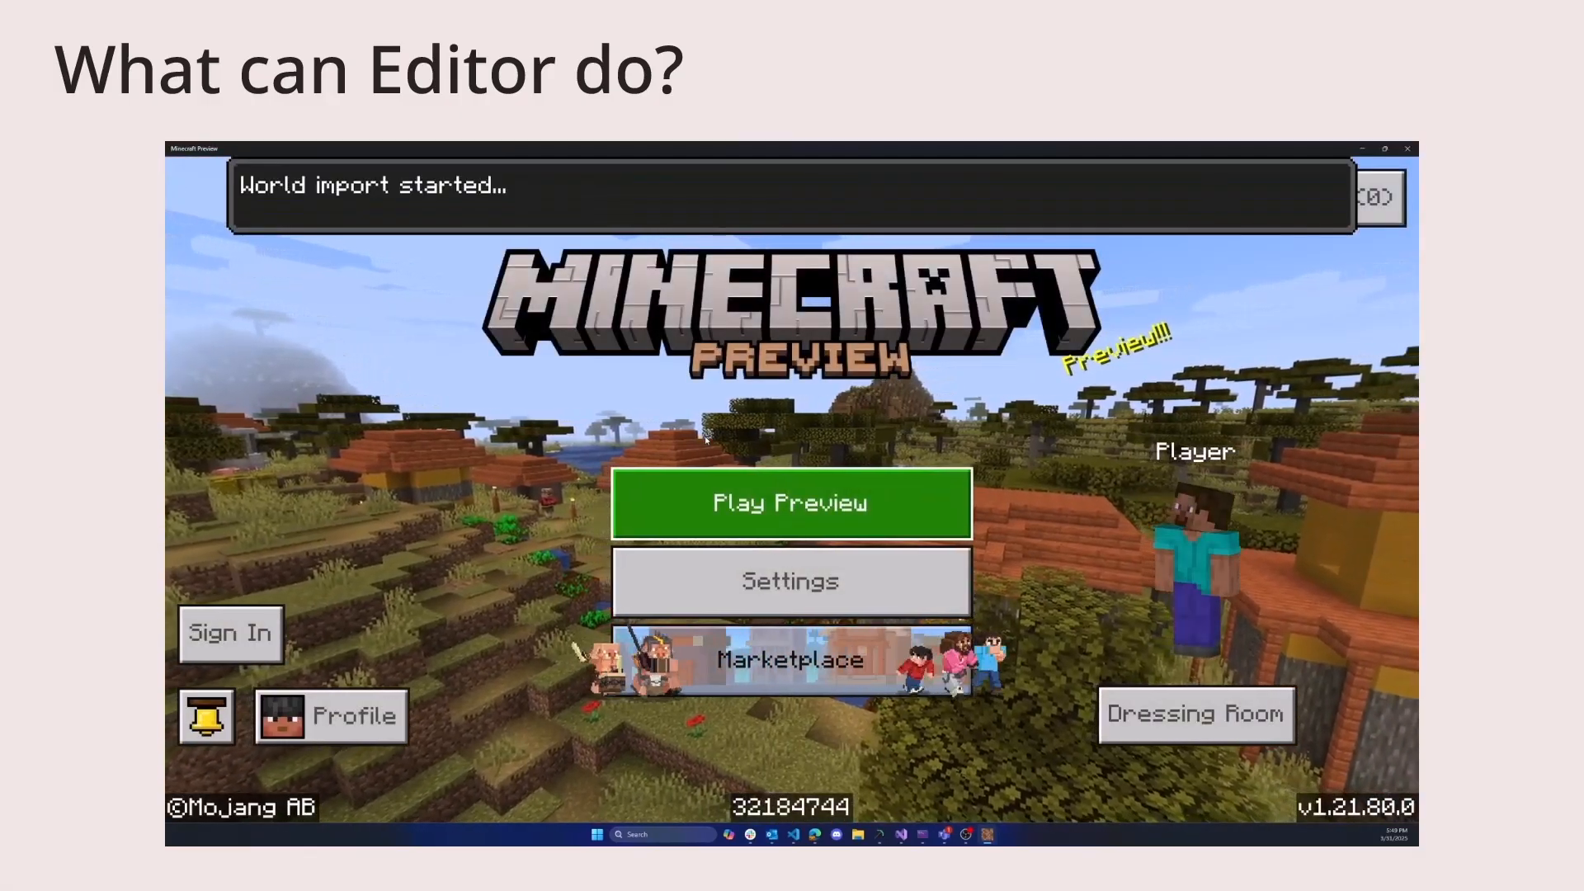
left_click(730, 503)
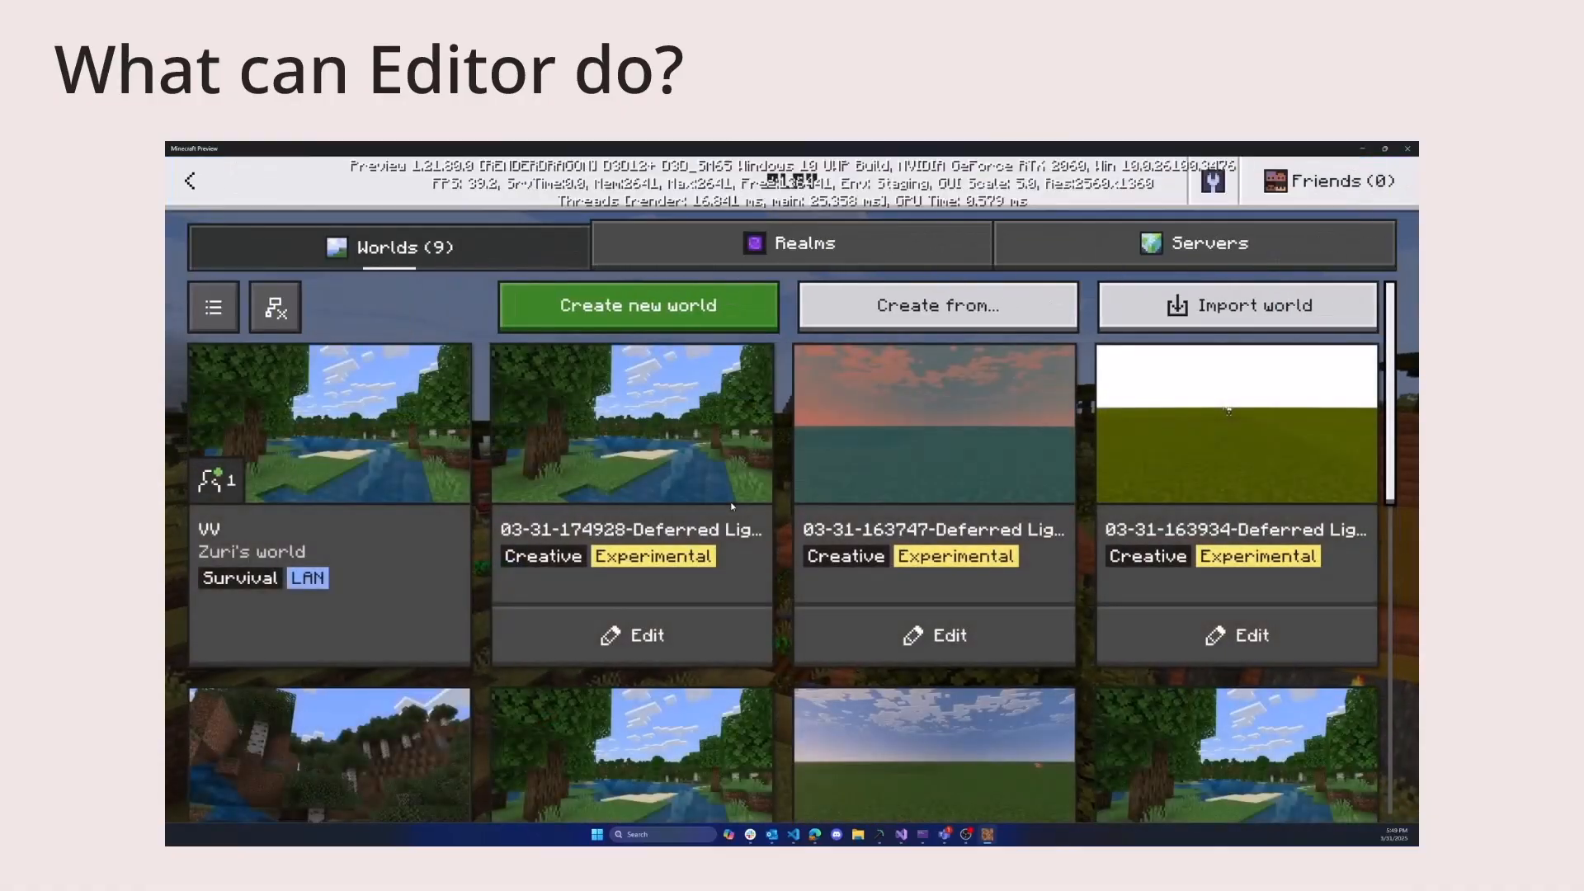
left_click(669, 457)
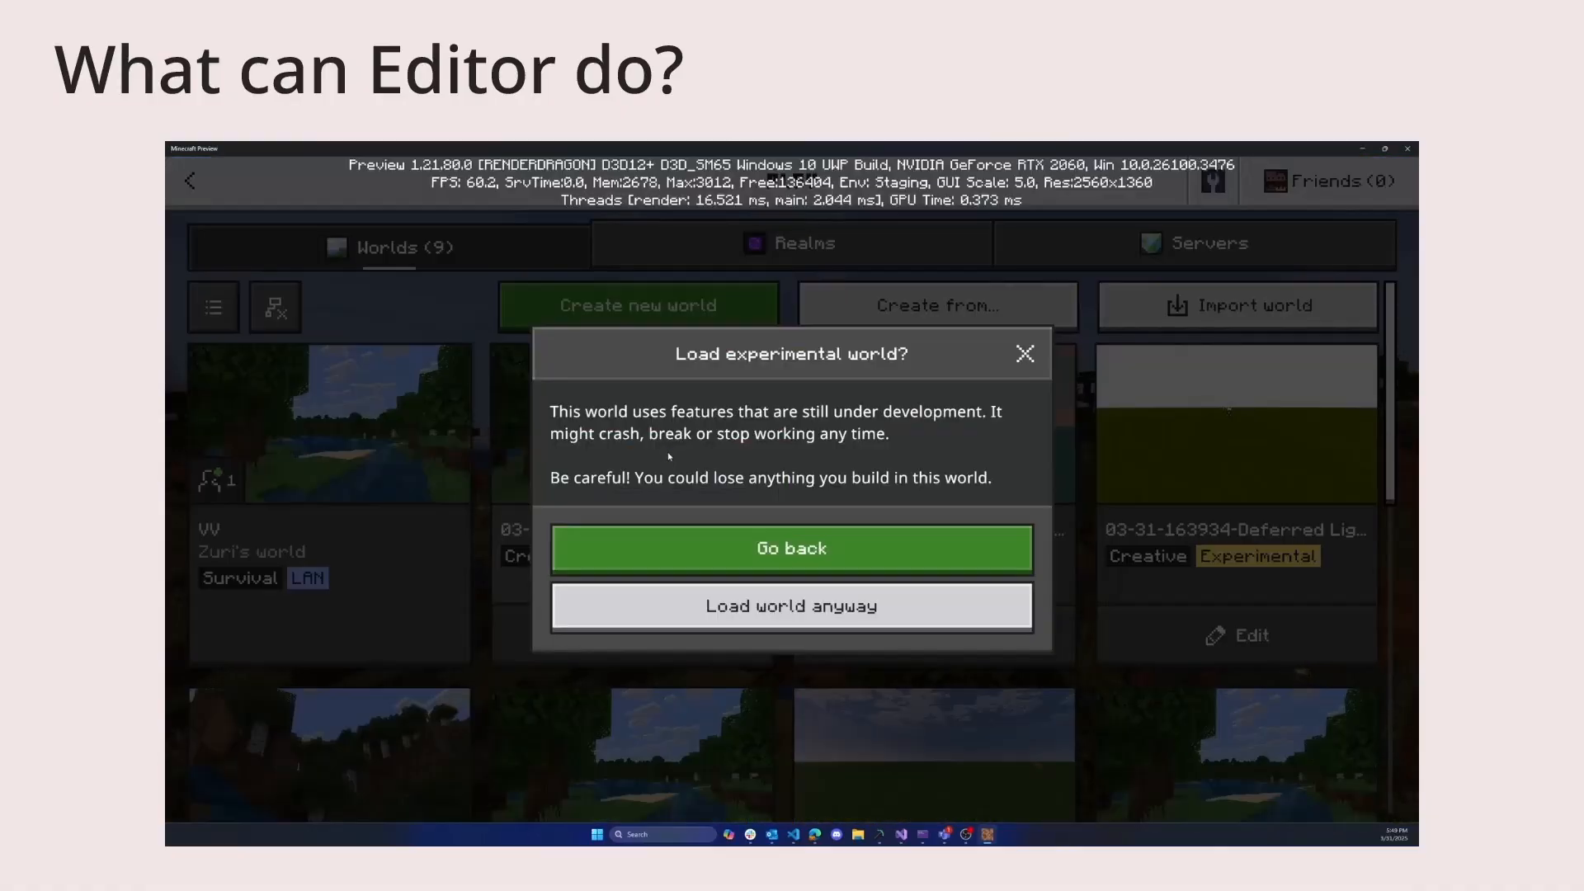
left_click(723, 608)
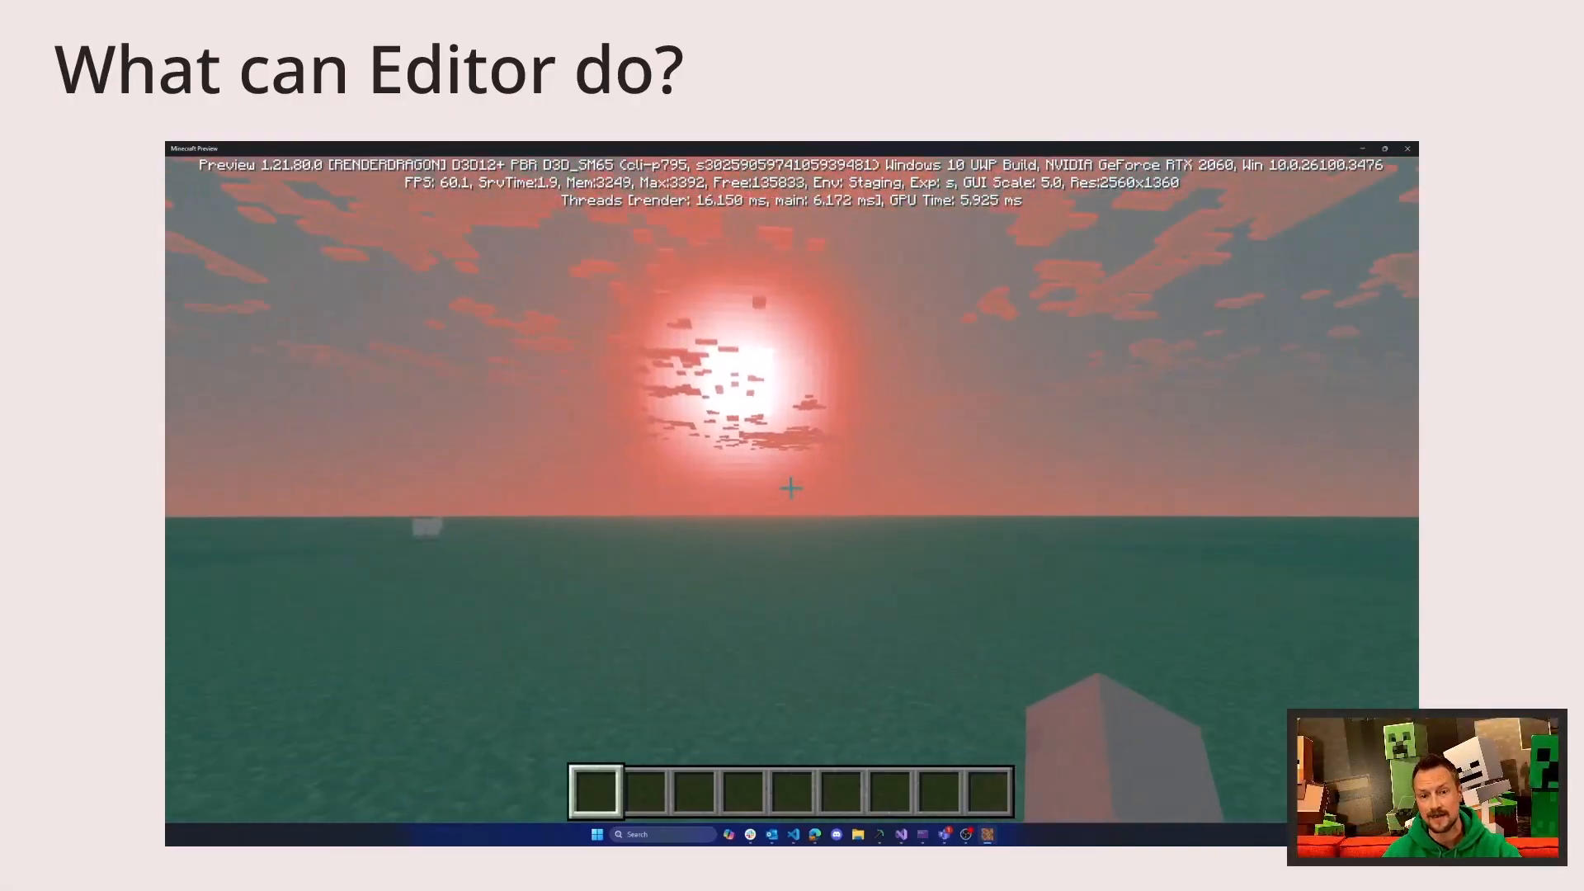
key("alt+Tab")
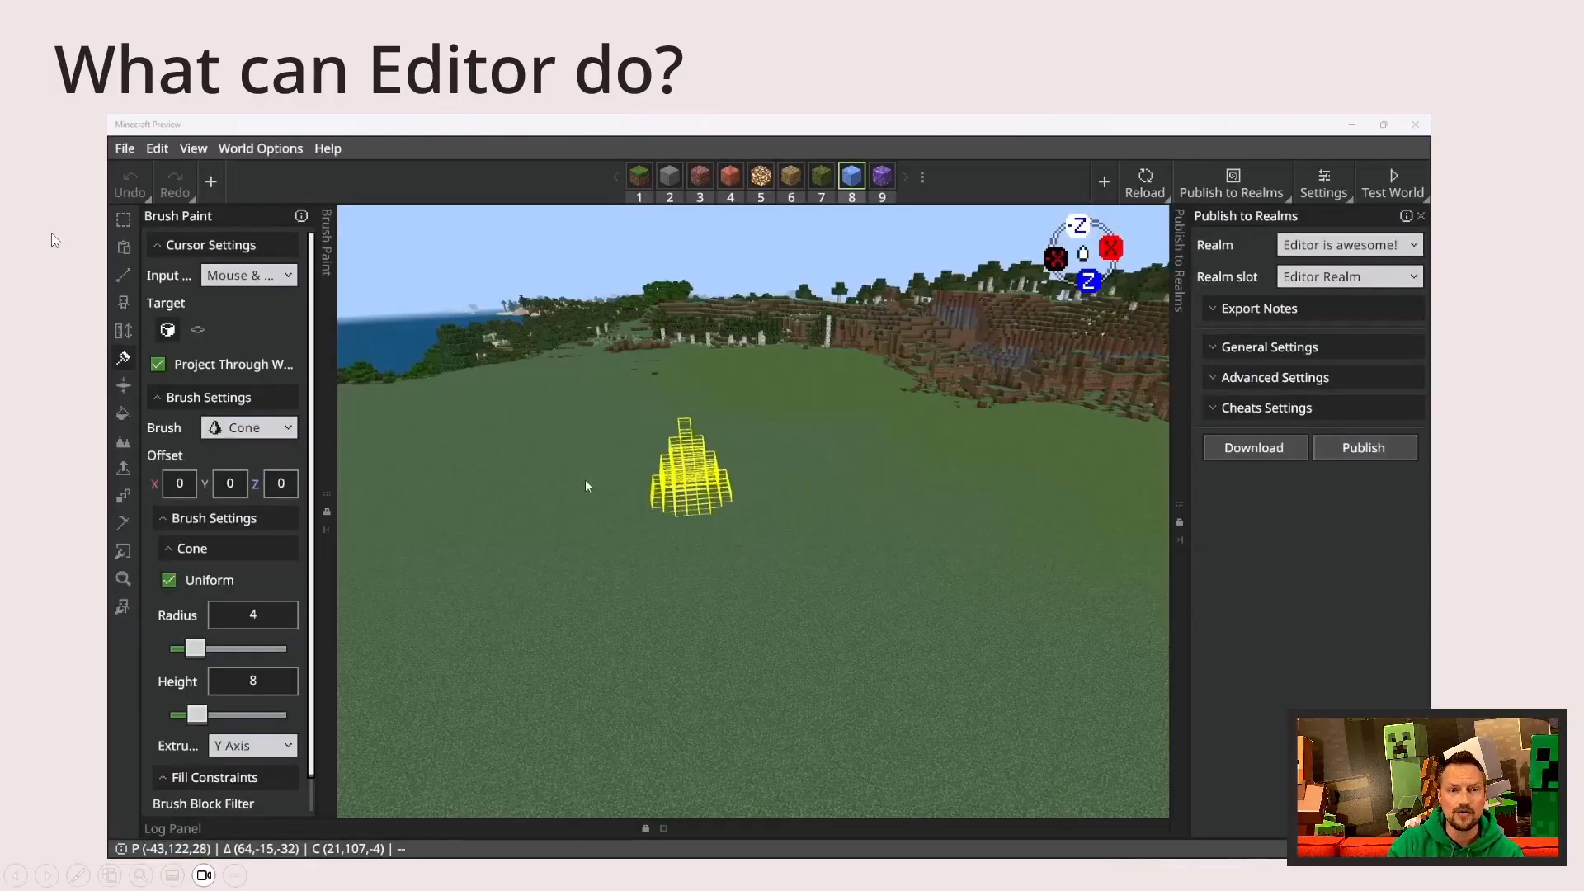
left_click(51, 234)
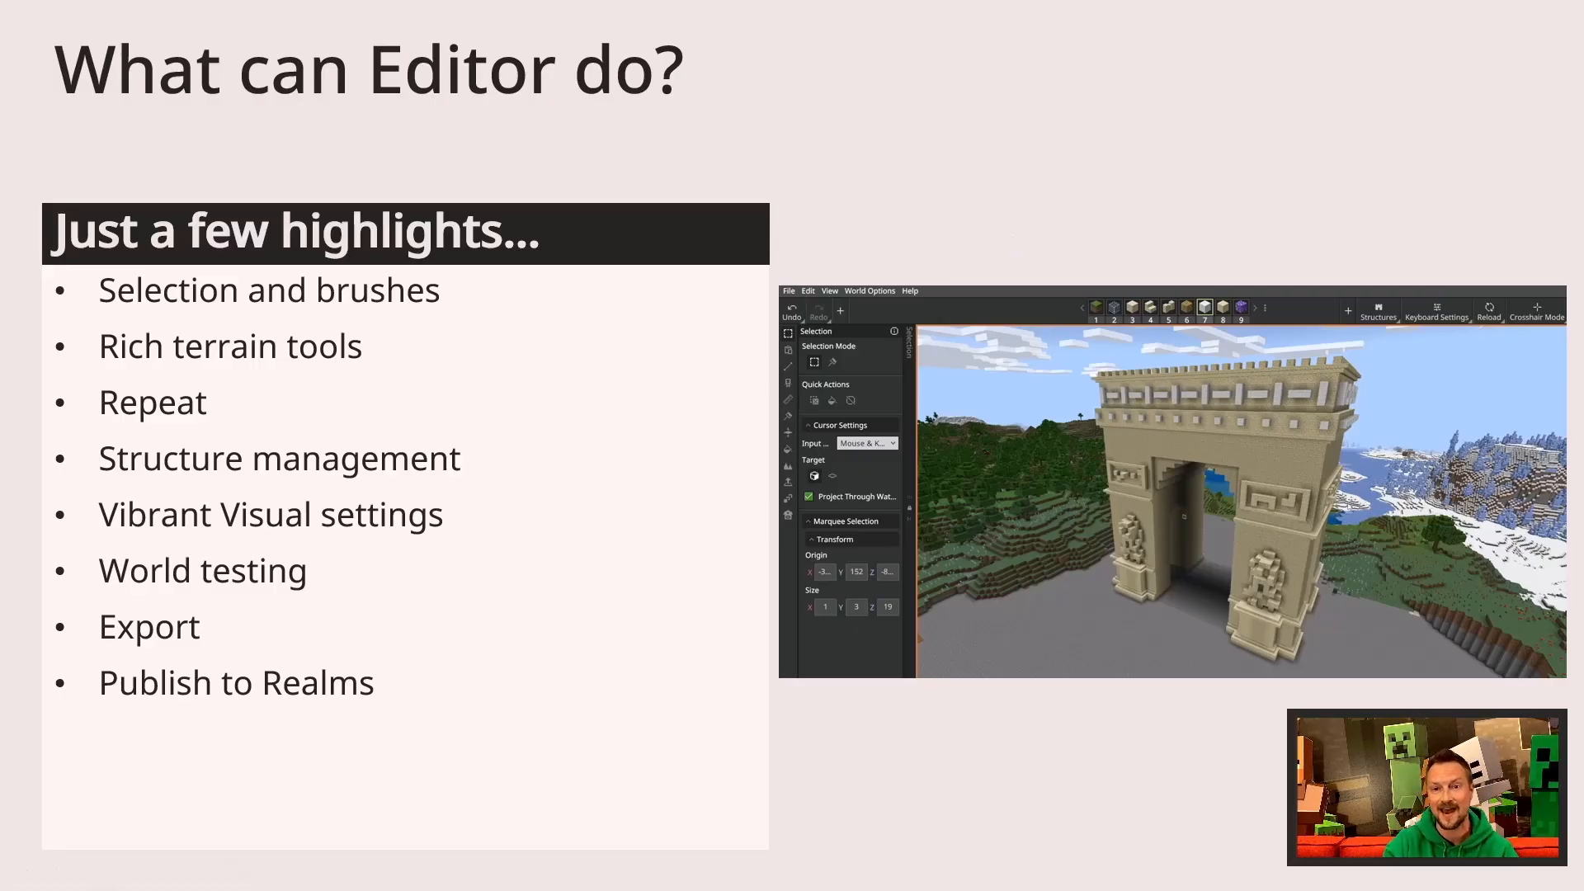
left_click(1139, 239)
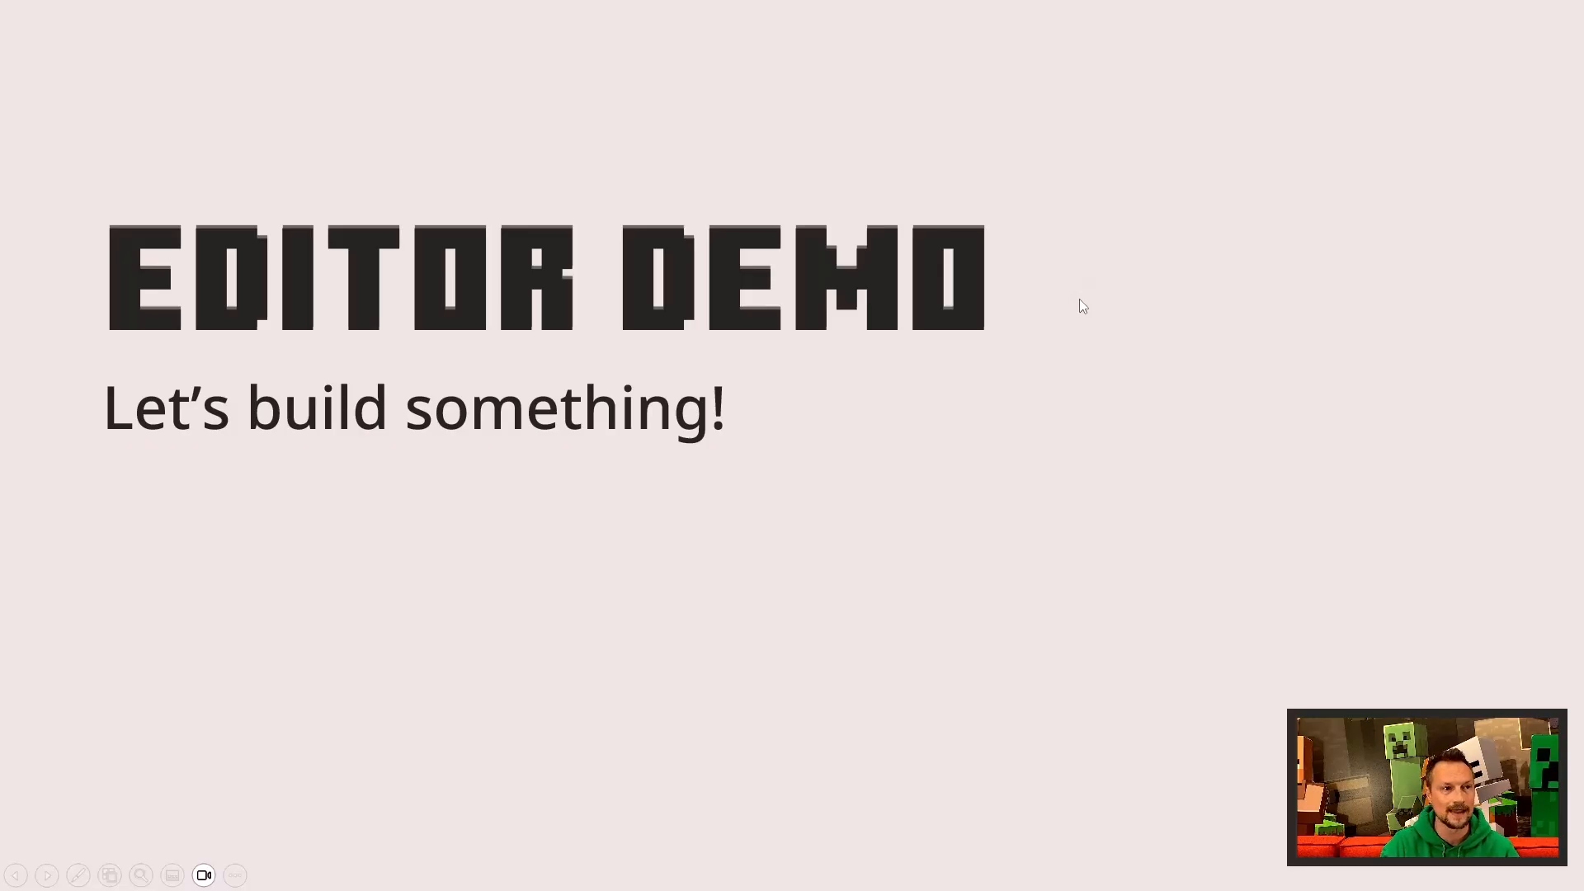
Step: Switch to Minecraft Preview and draw a selection box about 24 × 27 × 44 blocks over the savanna beside the river
key("alt+Tab")
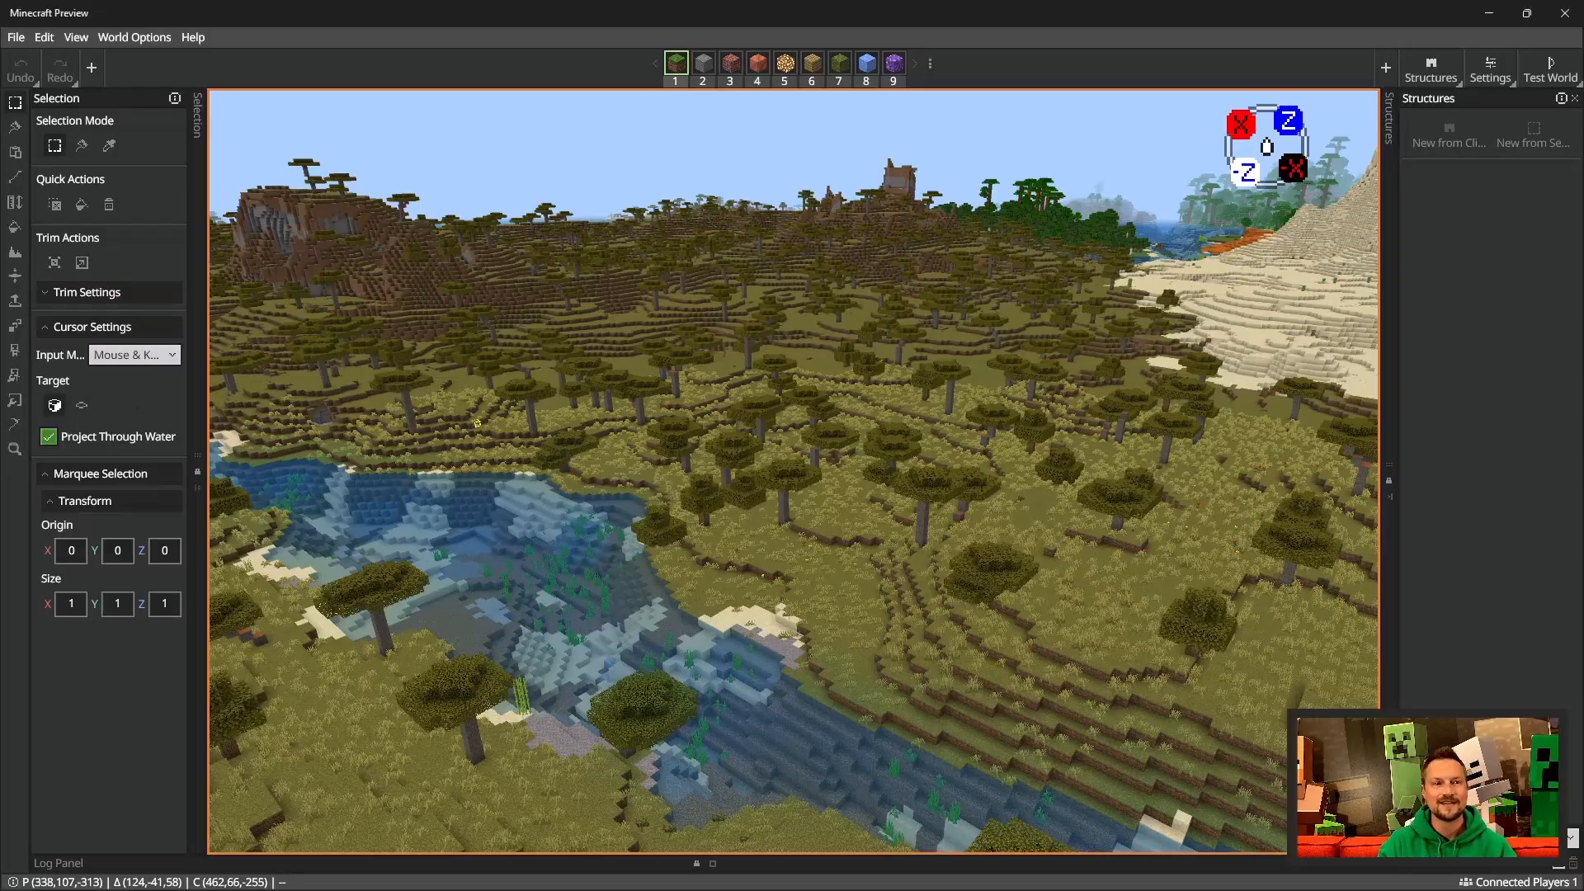
right_click_drag(955, 481, 1002, 468)
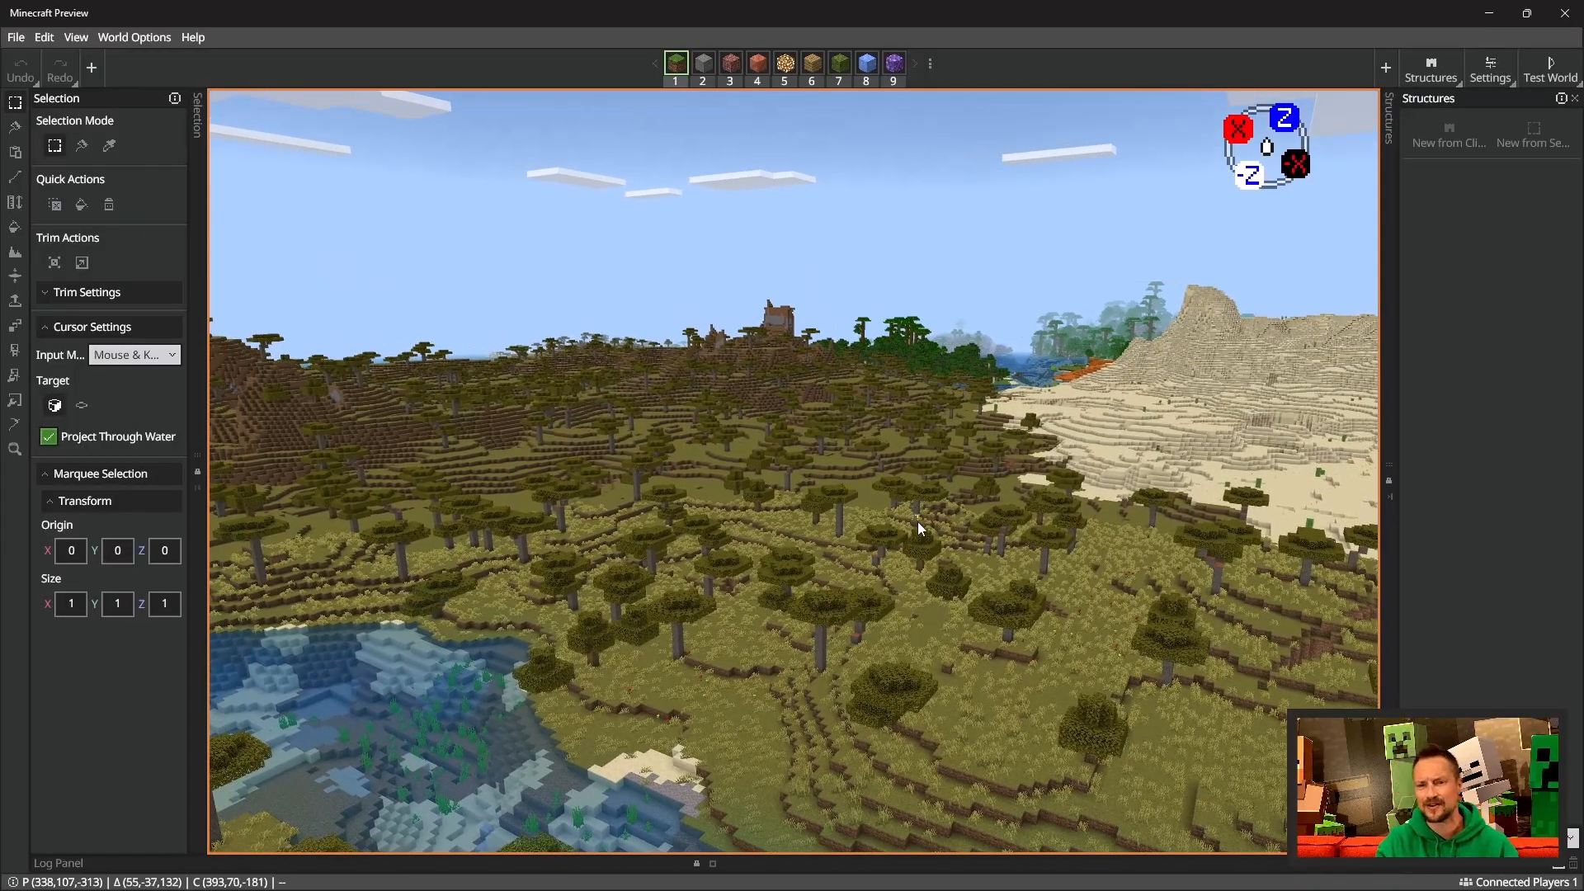
mouse_move(920, 553)
right_mouse_down()
mouse_move(949, 553)
mouse_move(889, 544)
right_mouse_up()
key("d")
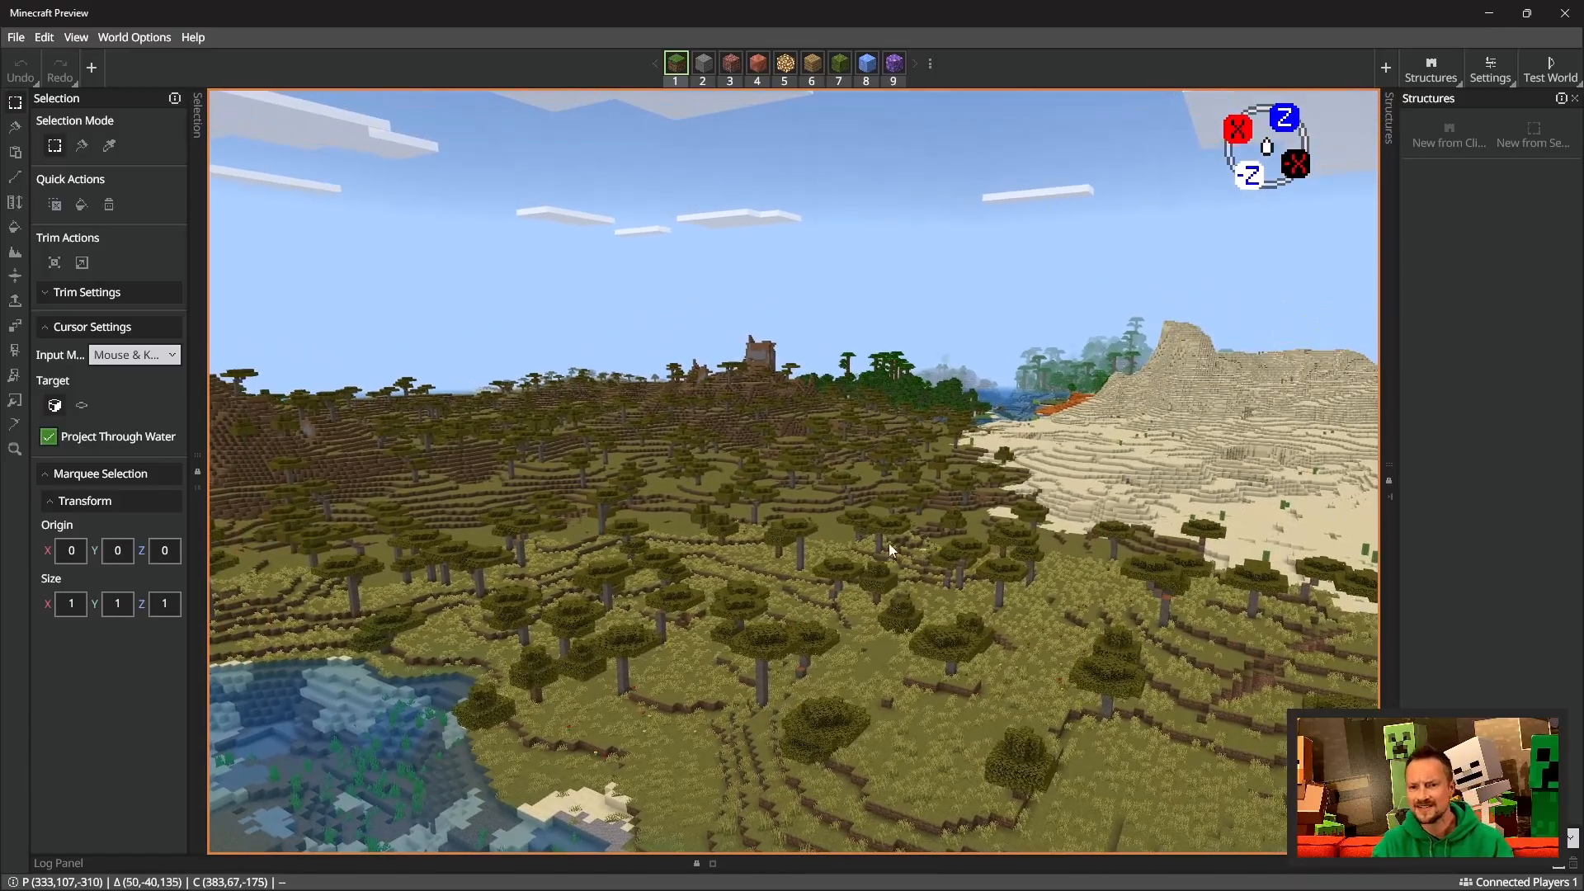
right_click_drag(849, 651, 867, 743)
key("a")
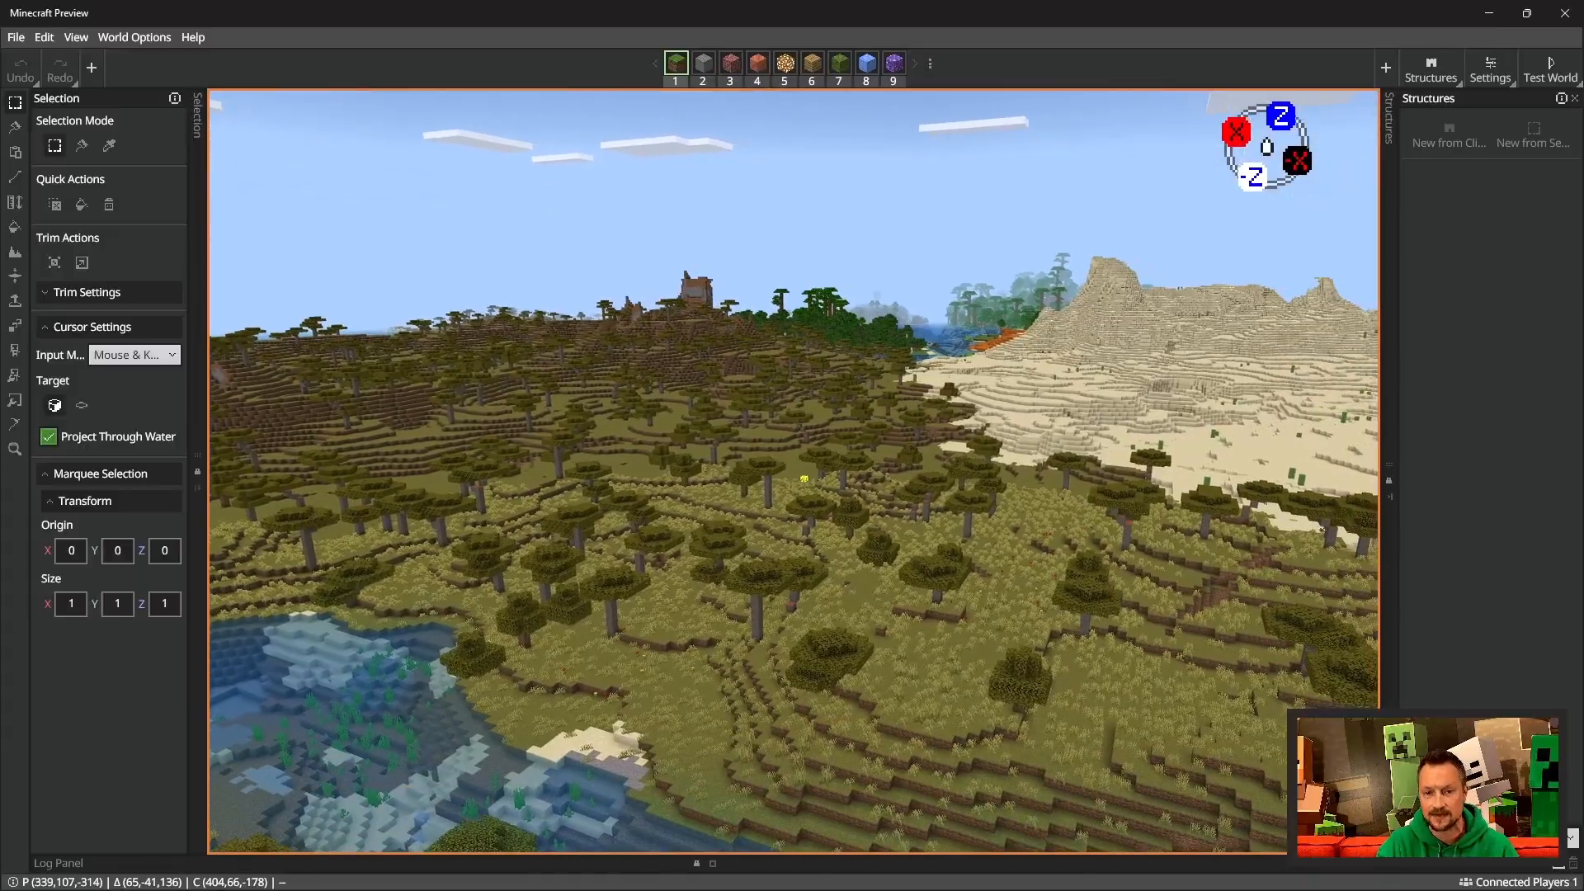
right_click_drag(805, 479, 807, 475)
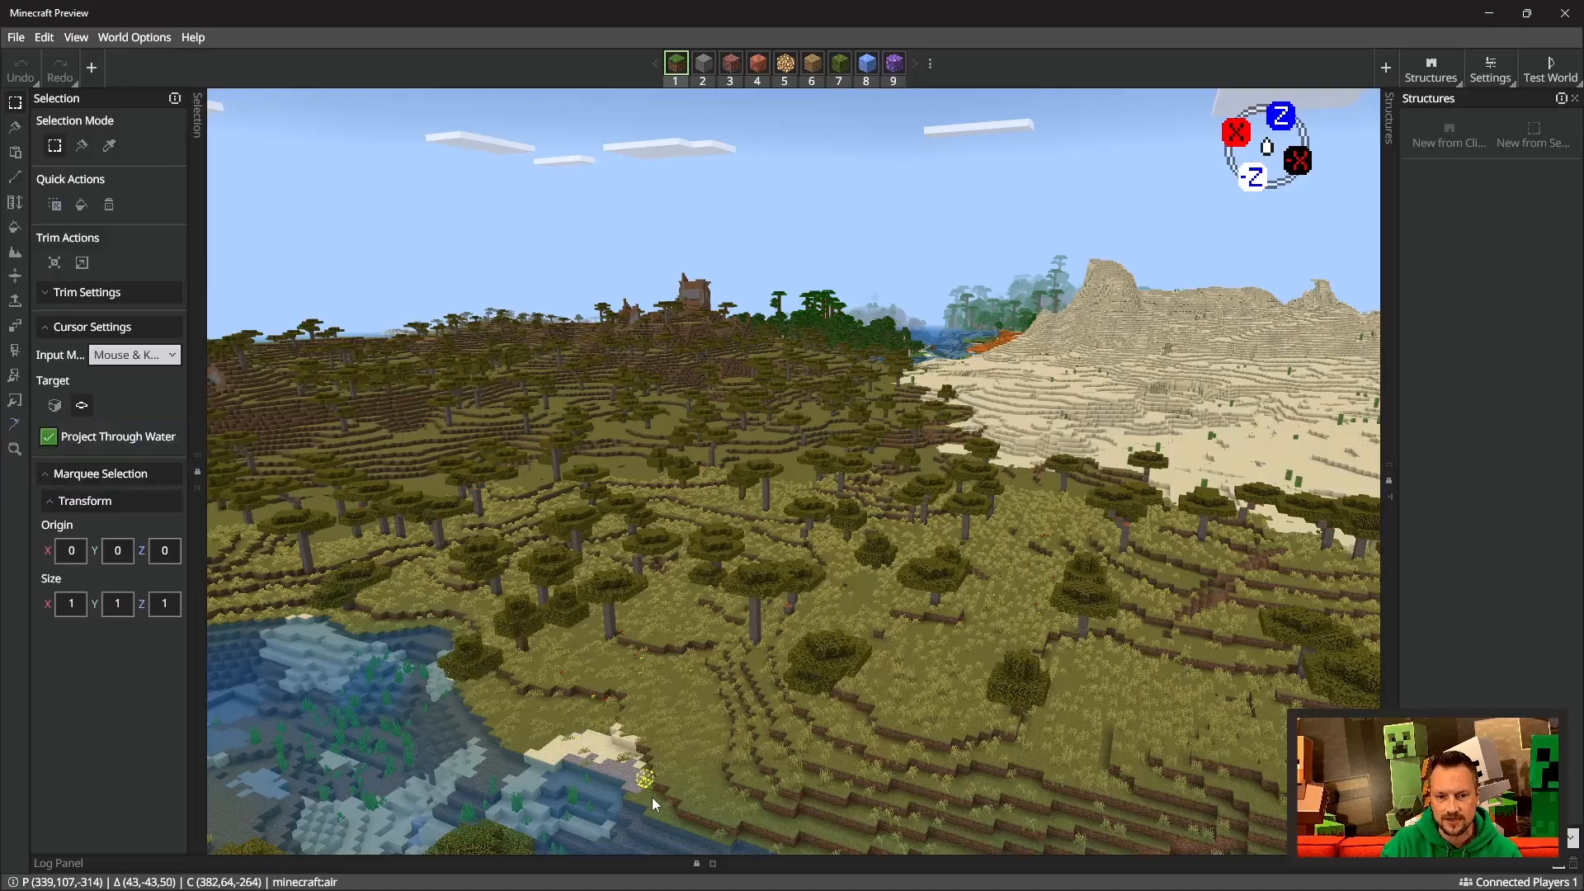
left_click_drag(661, 810, 1015, 438)
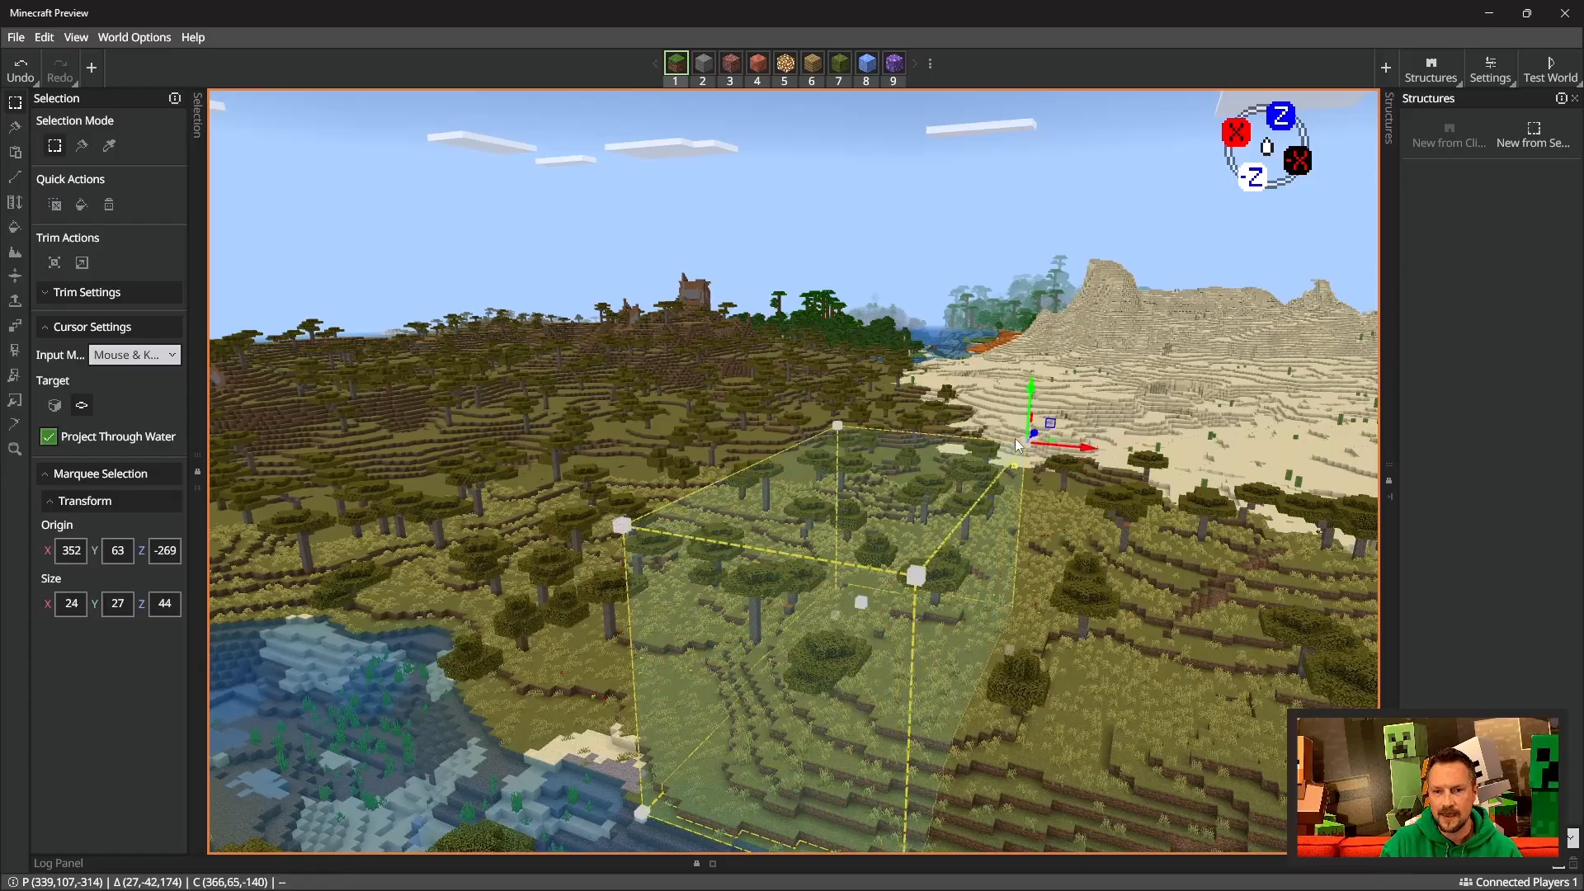
Step: Extend the far upper corner of the selection box until it measures about 69 × 27 × 96 blocks
right_click_drag(1043, 453, 1156, 470)
key("w")
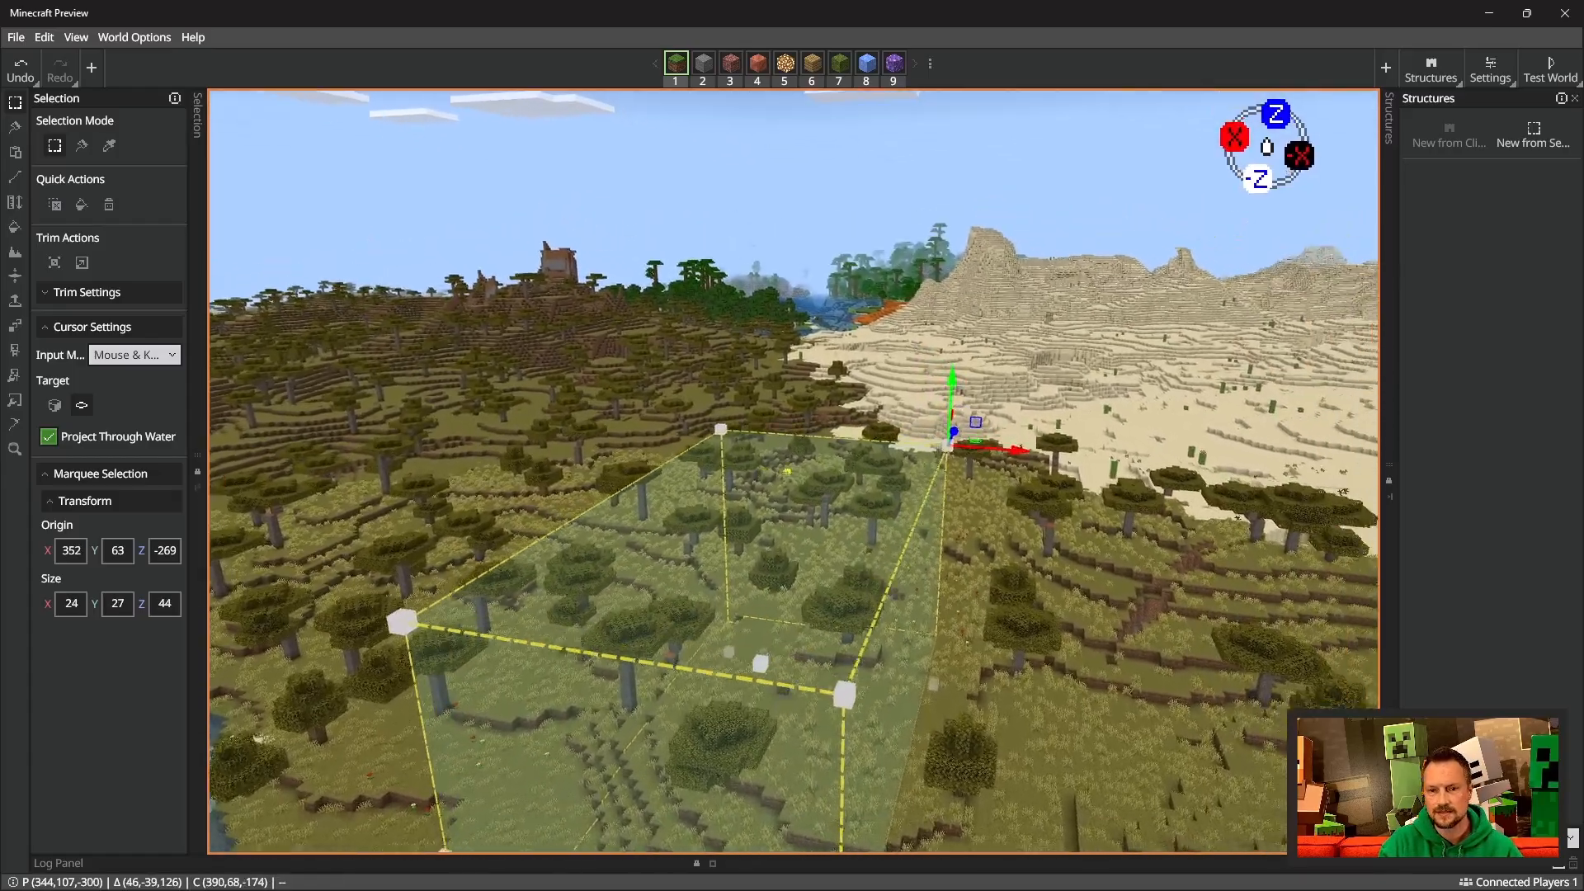
key("w")
left_click(716, 454)
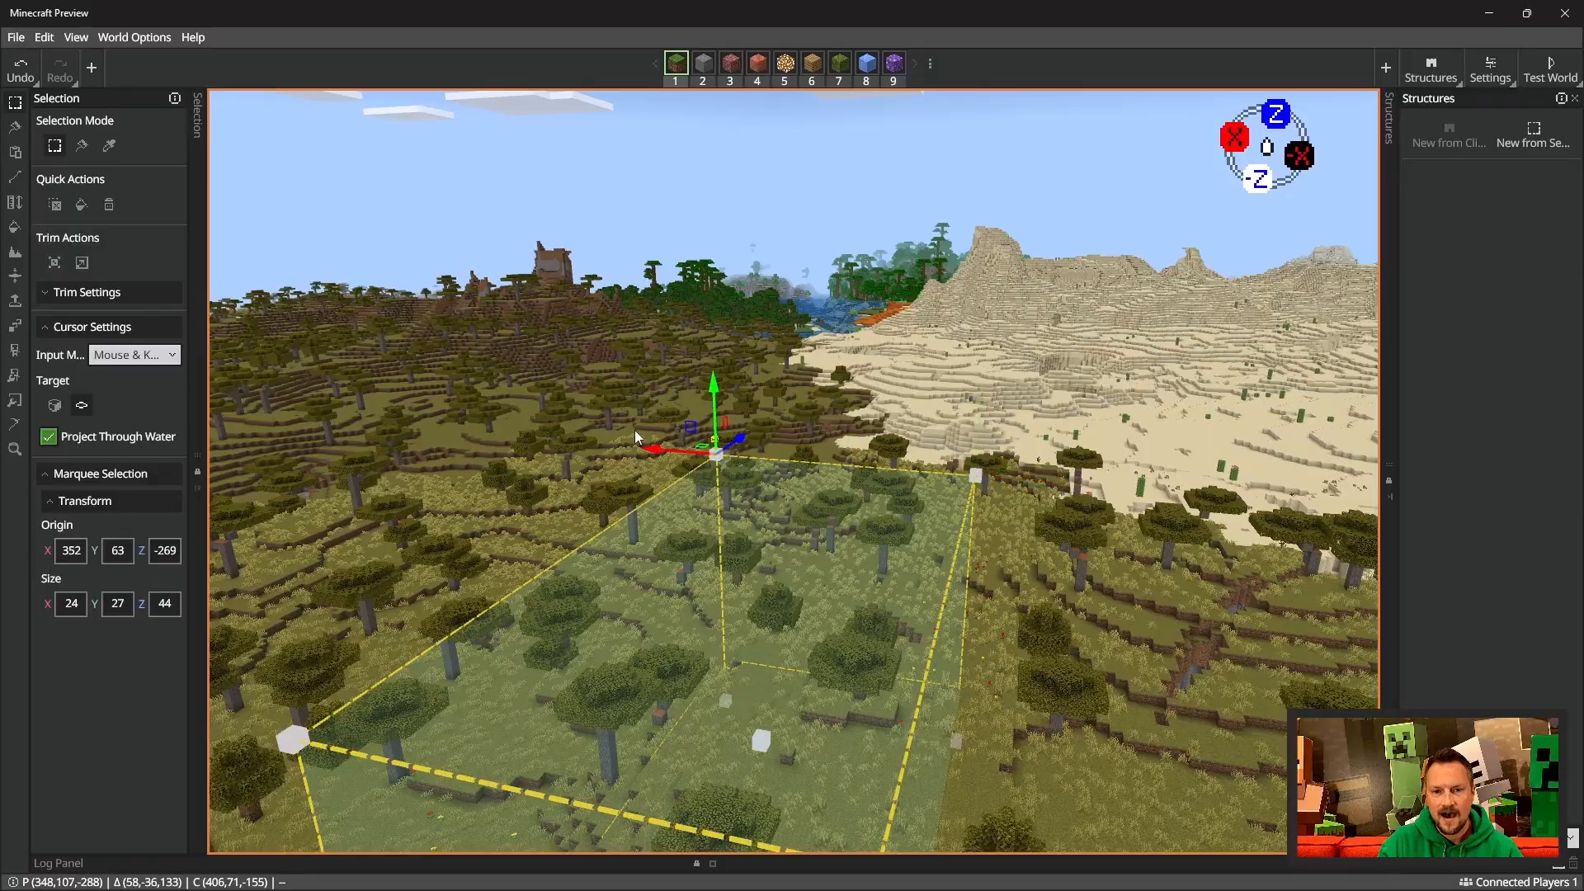
left_click_drag(637, 436, 676, 310)
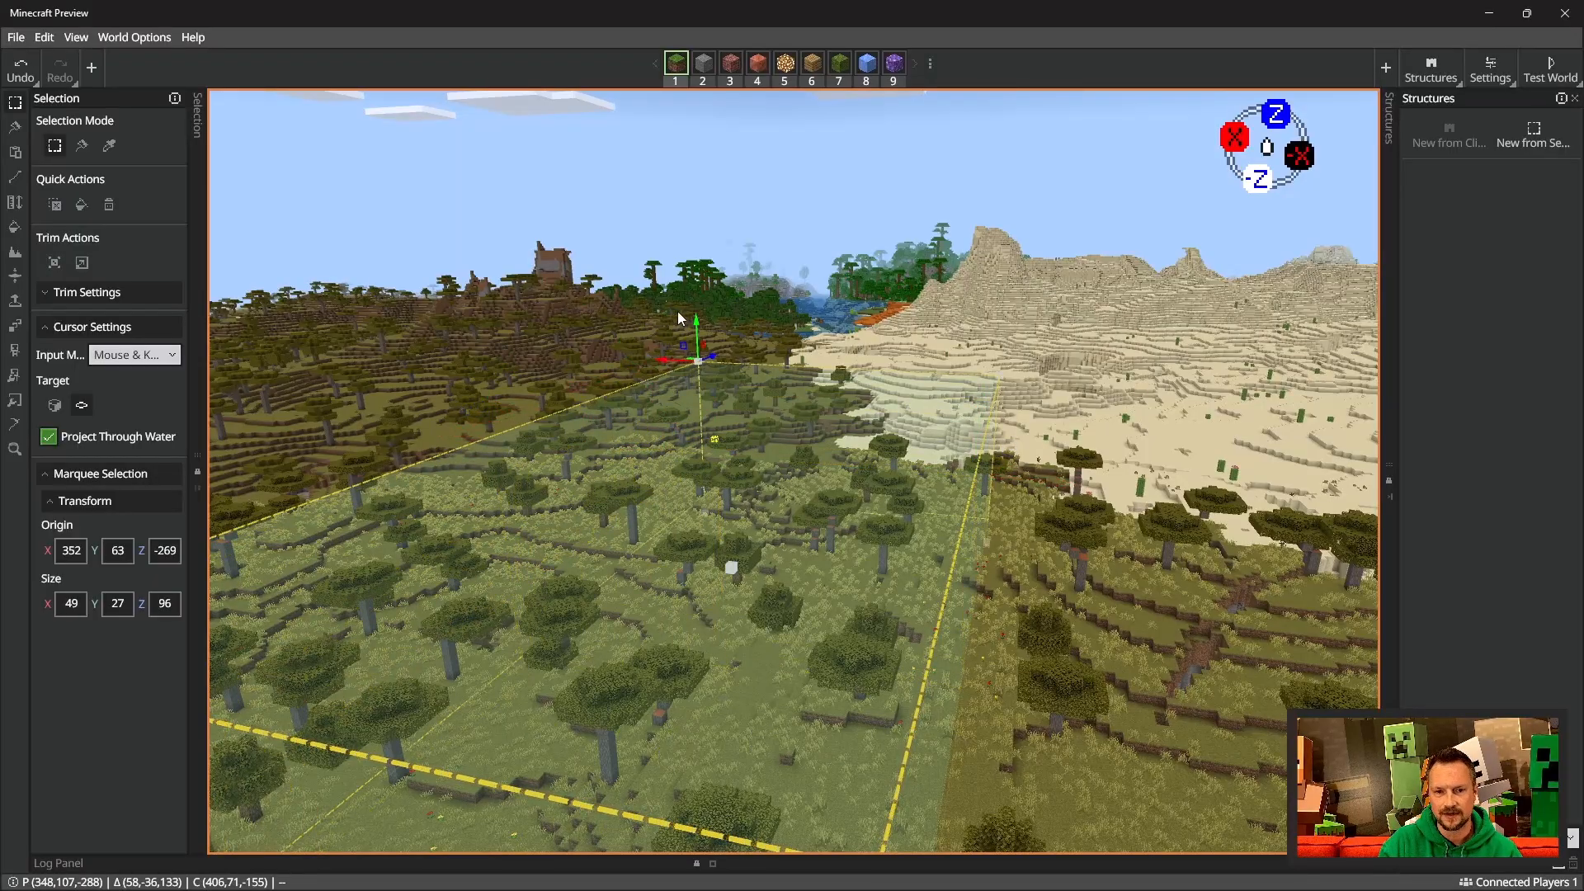
key("w")
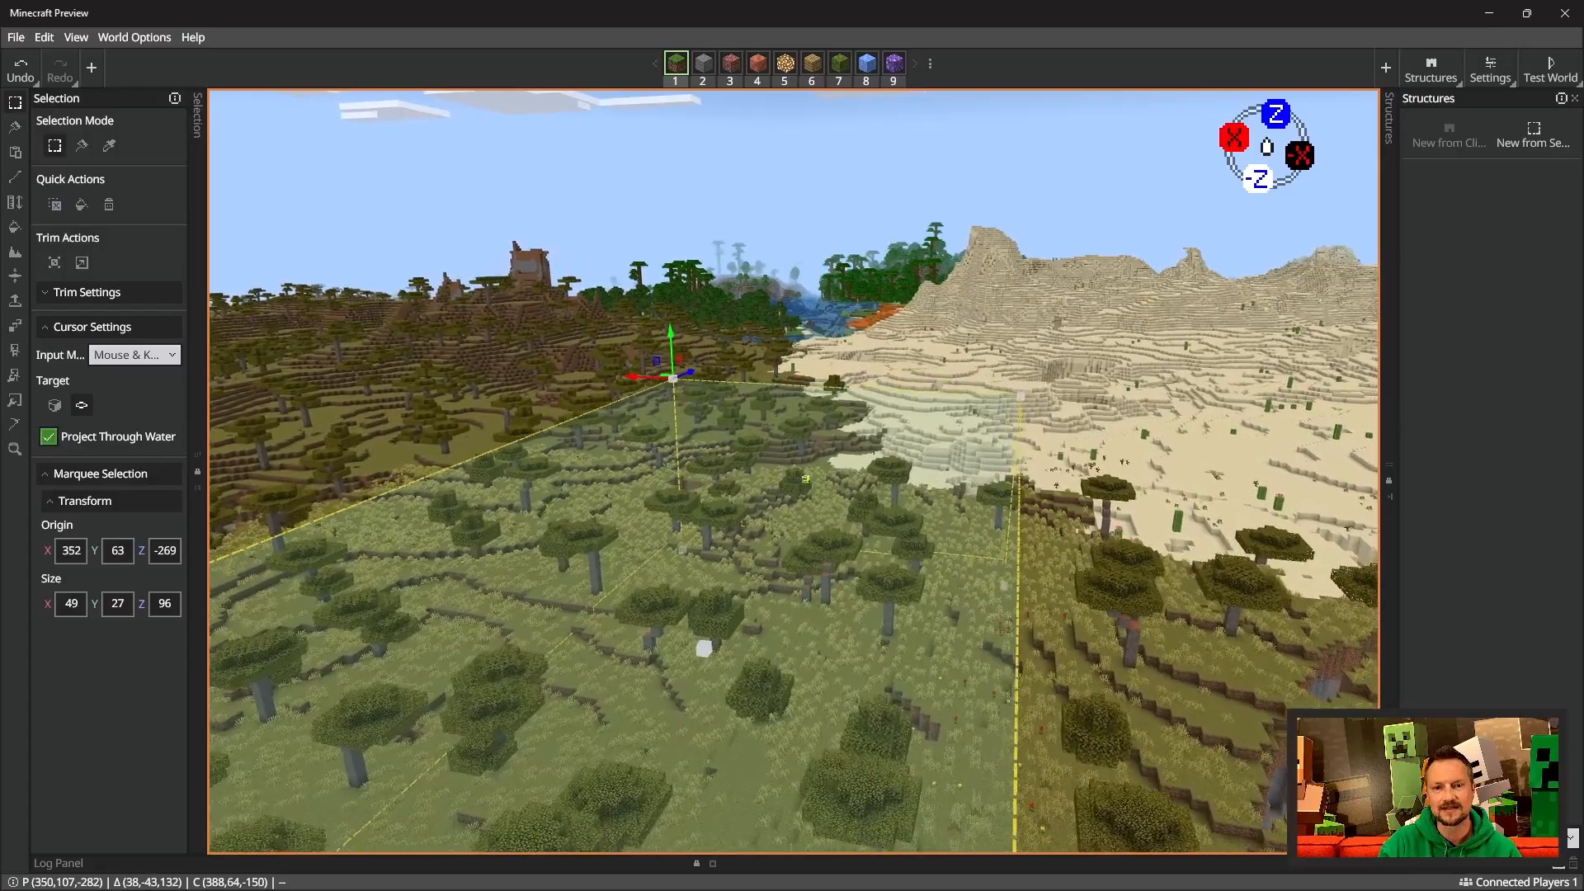
key("w")
left_click_drag(625, 391, 504, 385)
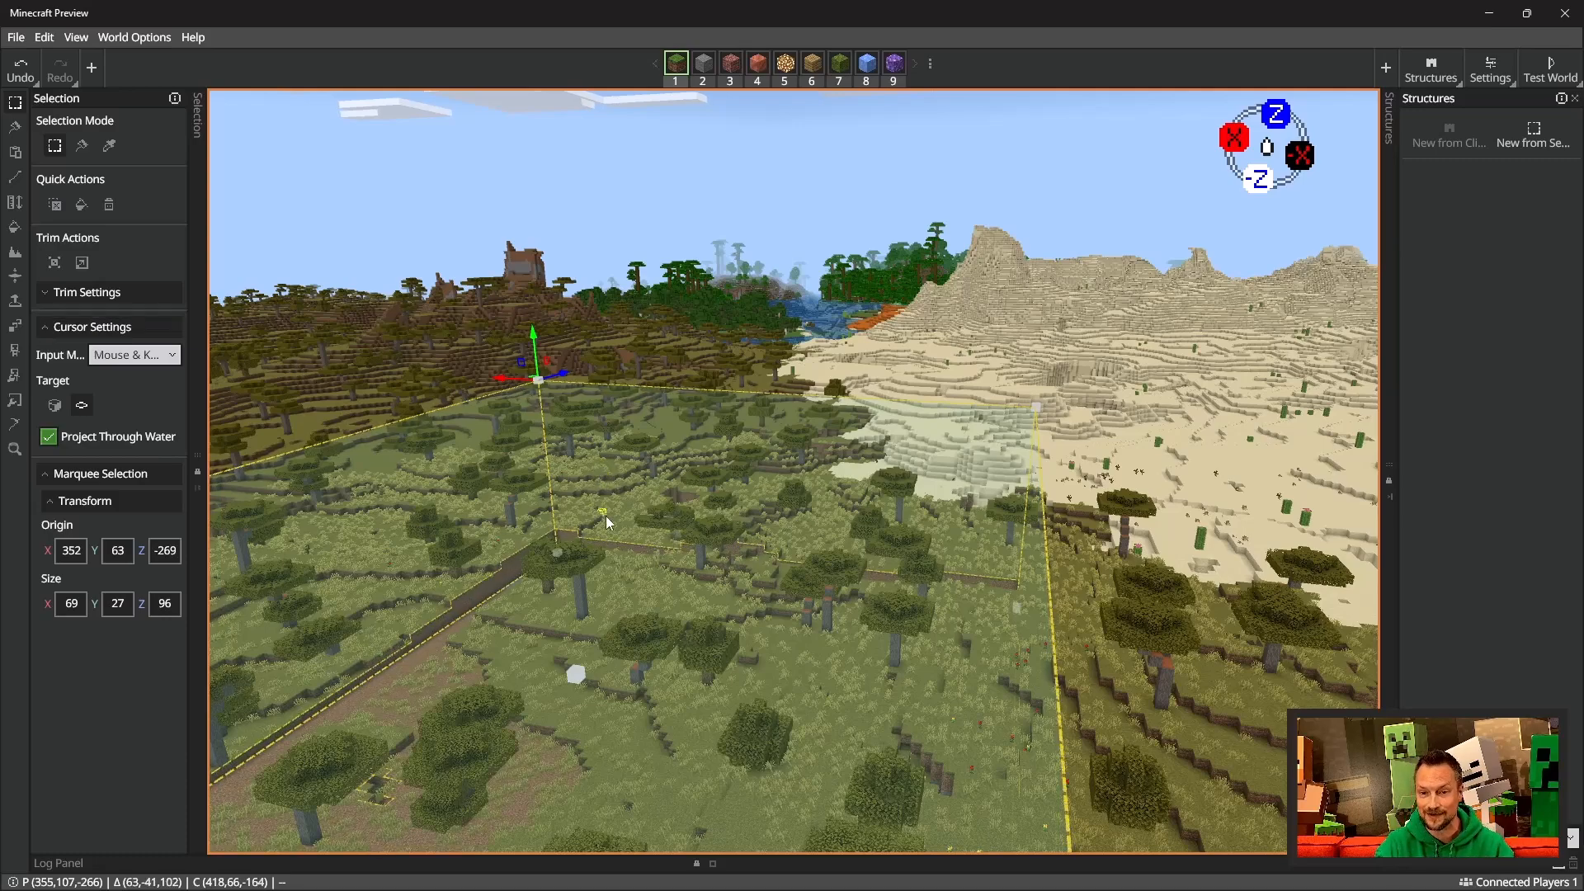
Step: Delete all terrain and trees inside the selection box to clear a flat building area
mouse_move(600, 513)
right_mouse_down()
mouse_move(708, 554)
mouse_move(917, 574)
mouse_move(794, 560)
mouse_move(661, 606)
mouse_move(677, 829)
mouse_move(594, 732)
mouse_move(568, 471)
mouse_move(602, 512)
right_mouse_up()
key("s")
key("Delete")
key("w")
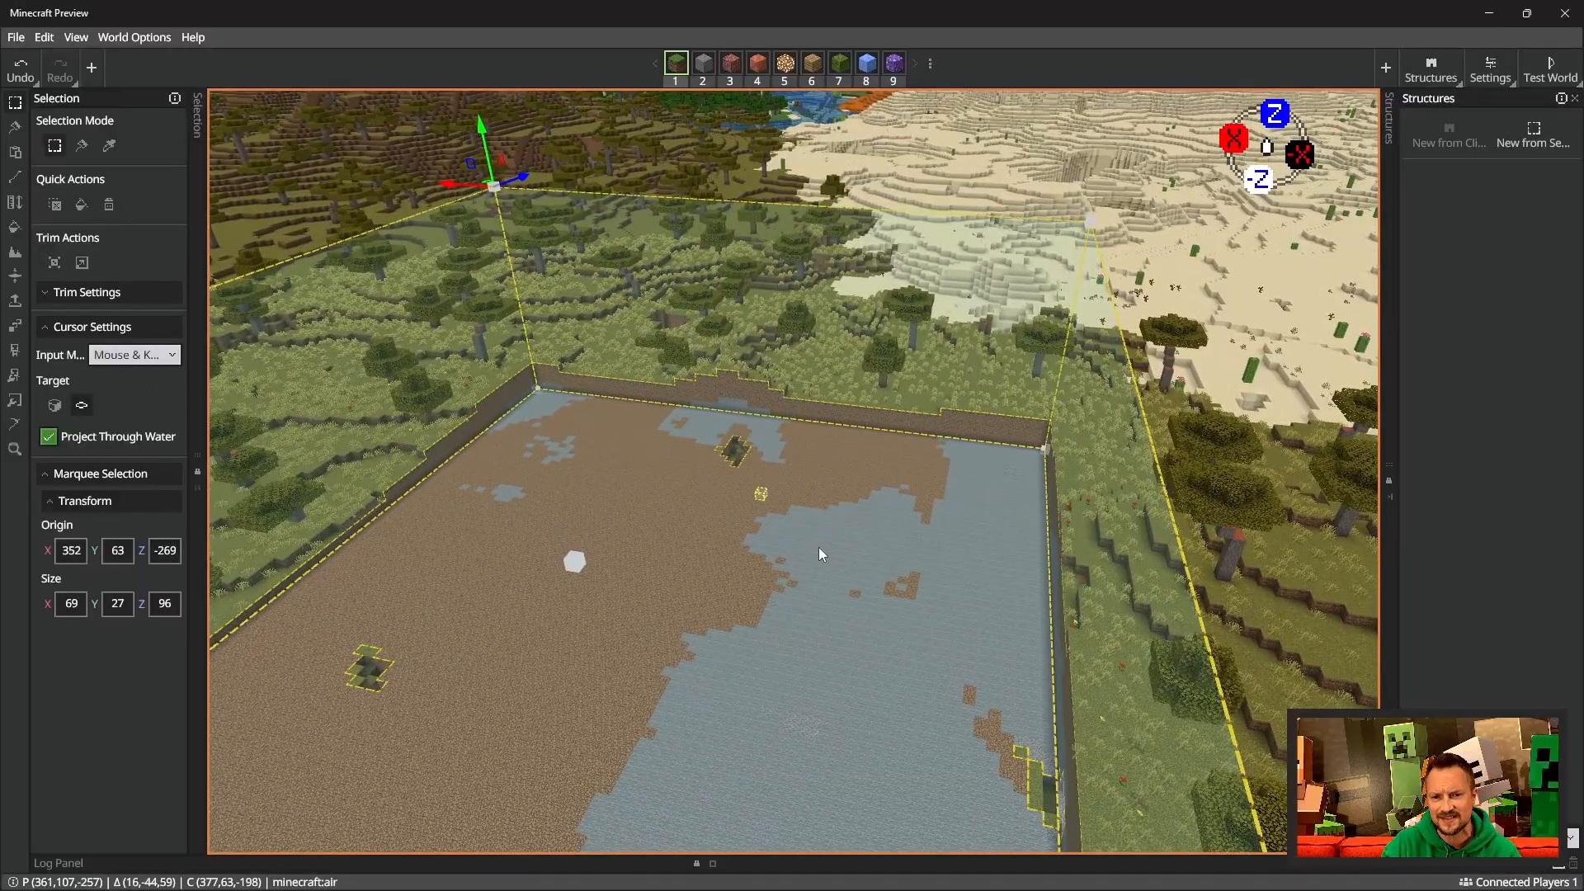
key("a")
right_click_drag(808, 474, 990, 475)
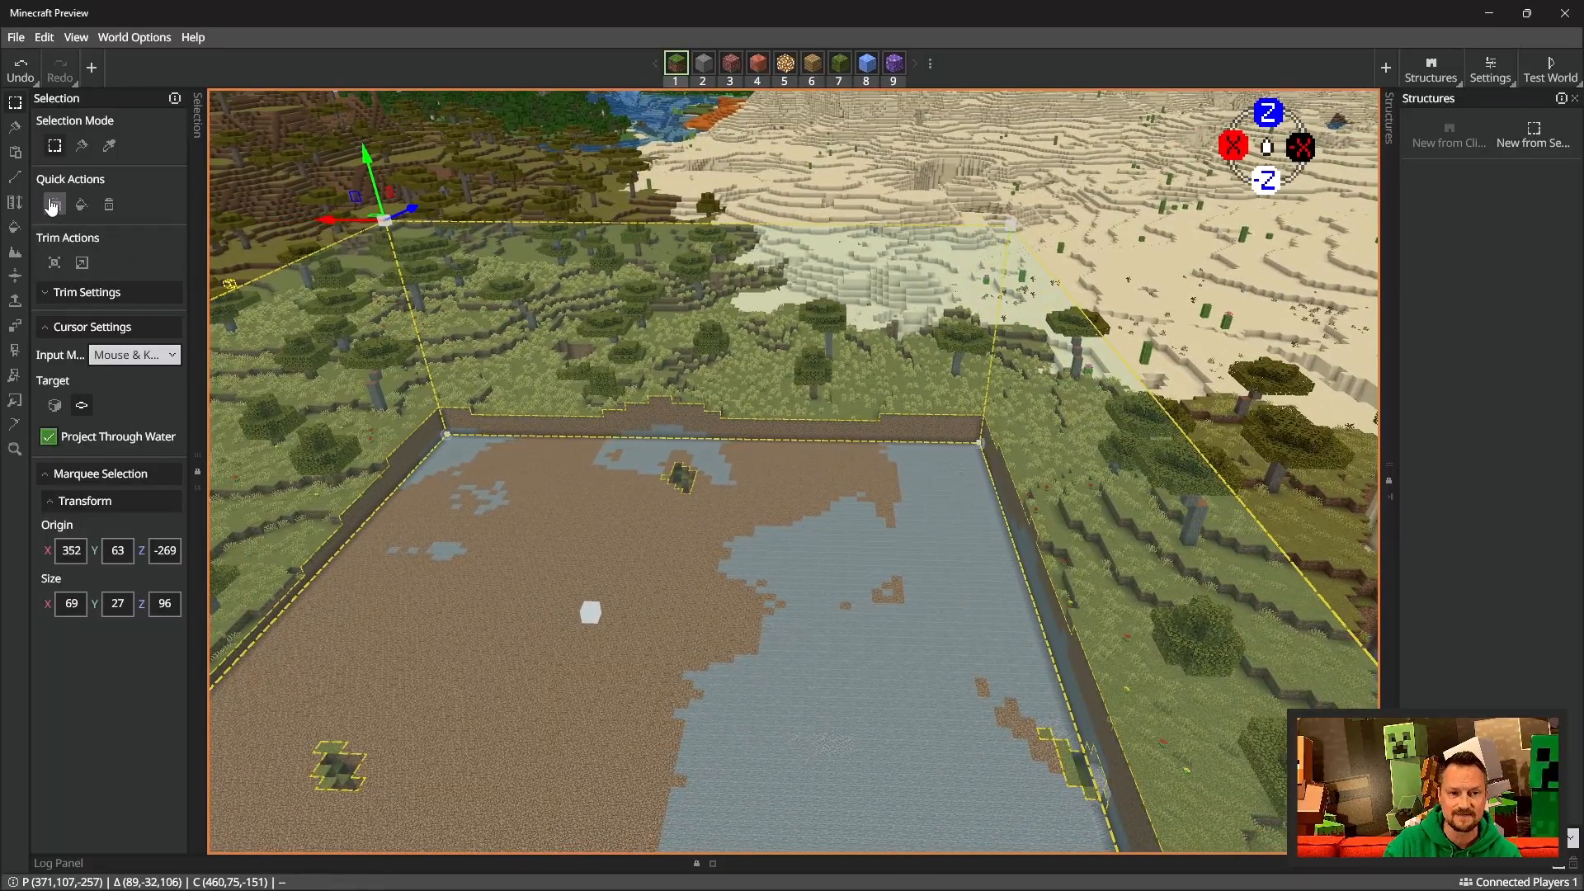
Step: Set up Brush Paint with a uniform ellipsoid brush of radius 14 and a block filter masking Air
left_click(18, 130)
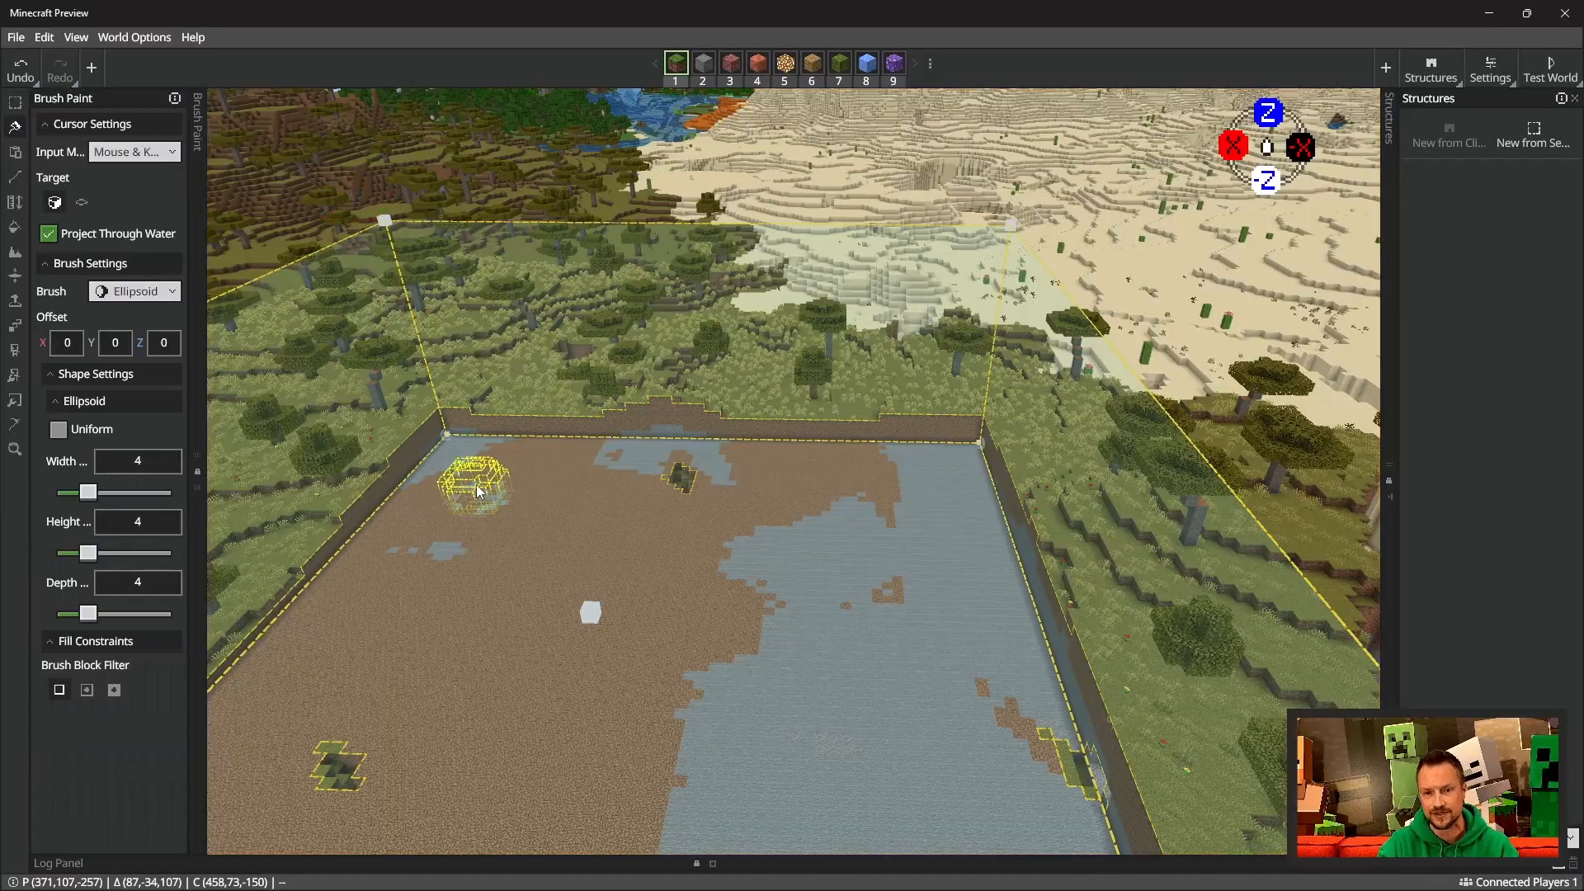
right_click_drag(478, 486, 388, 454)
key("s")
mouse_move(809, 483)
right_mouse_down()
mouse_move(726, 443)
mouse_move(618, 443)
mouse_move(810, 476)
right_mouse_up()
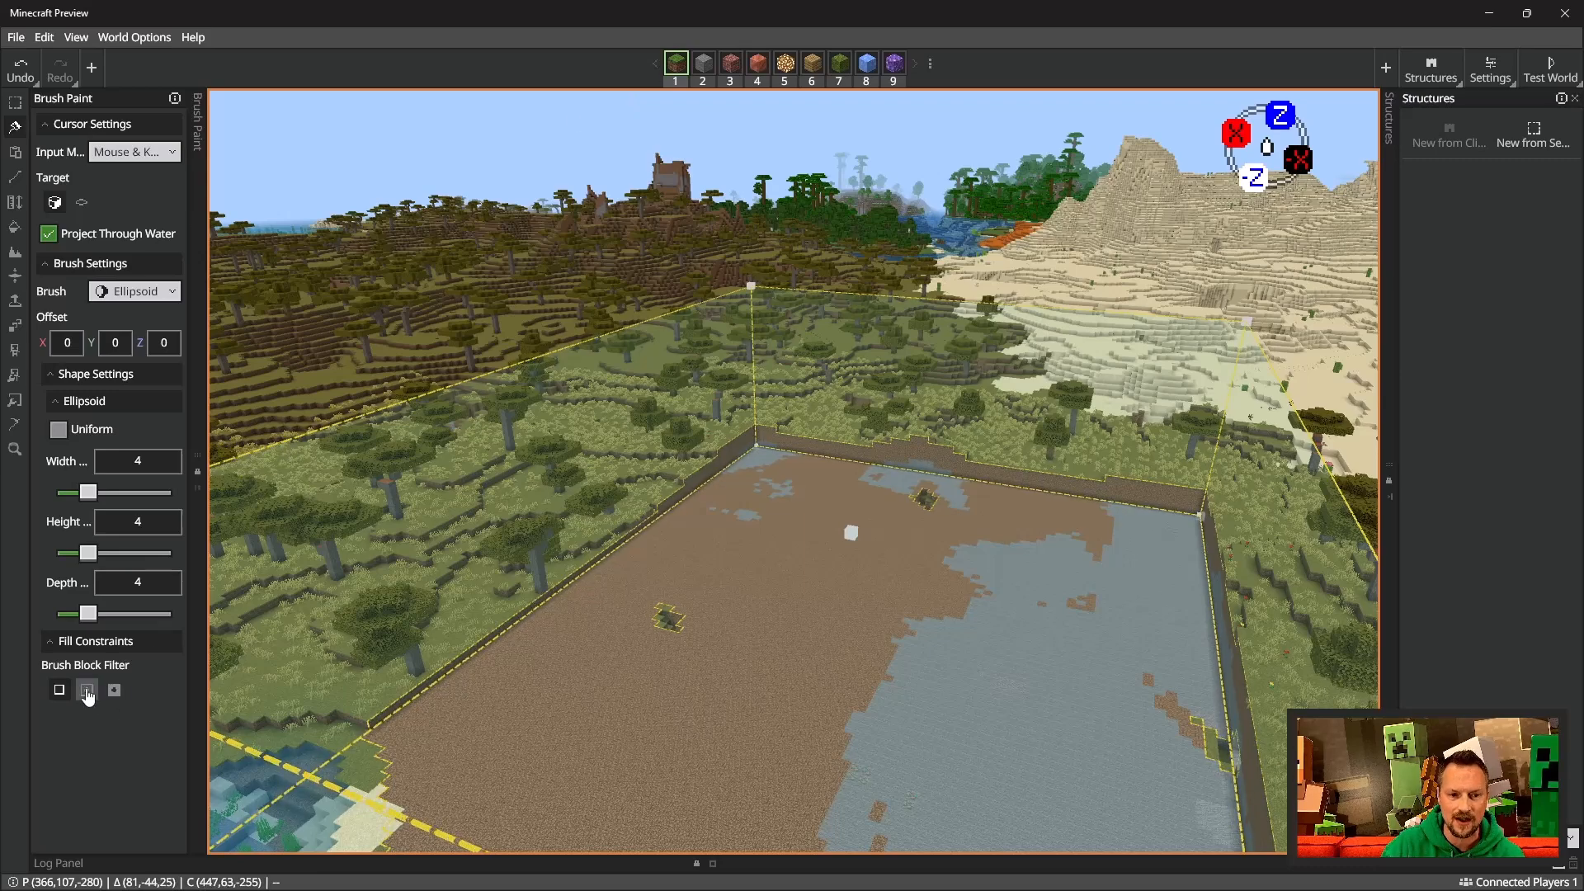
left_click(86, 691)
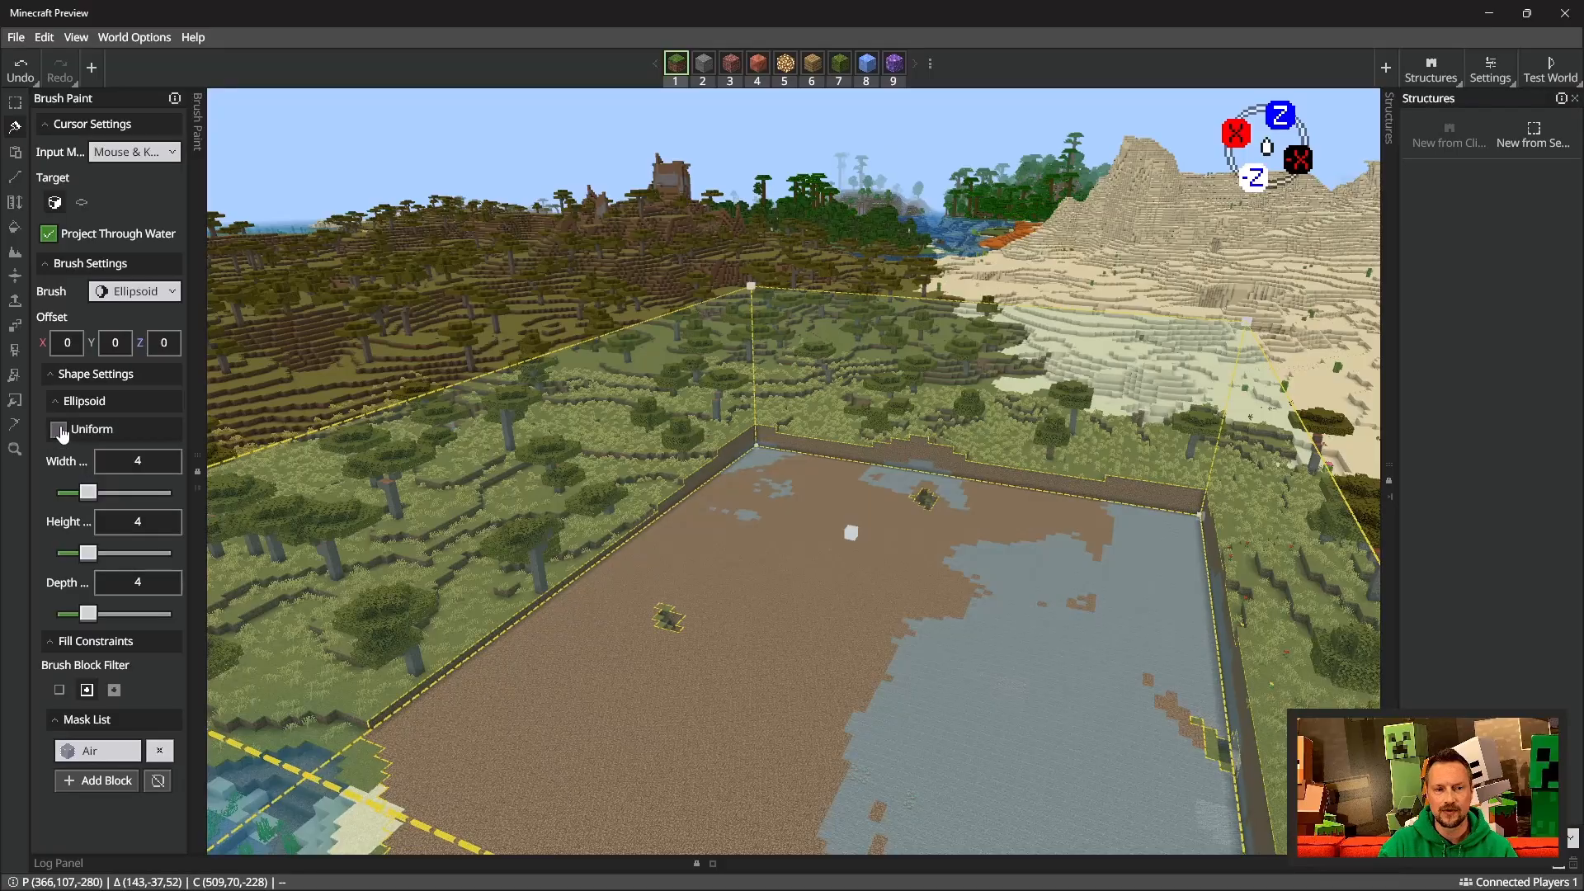
left_click(60, 429)
left_click(141, 299)
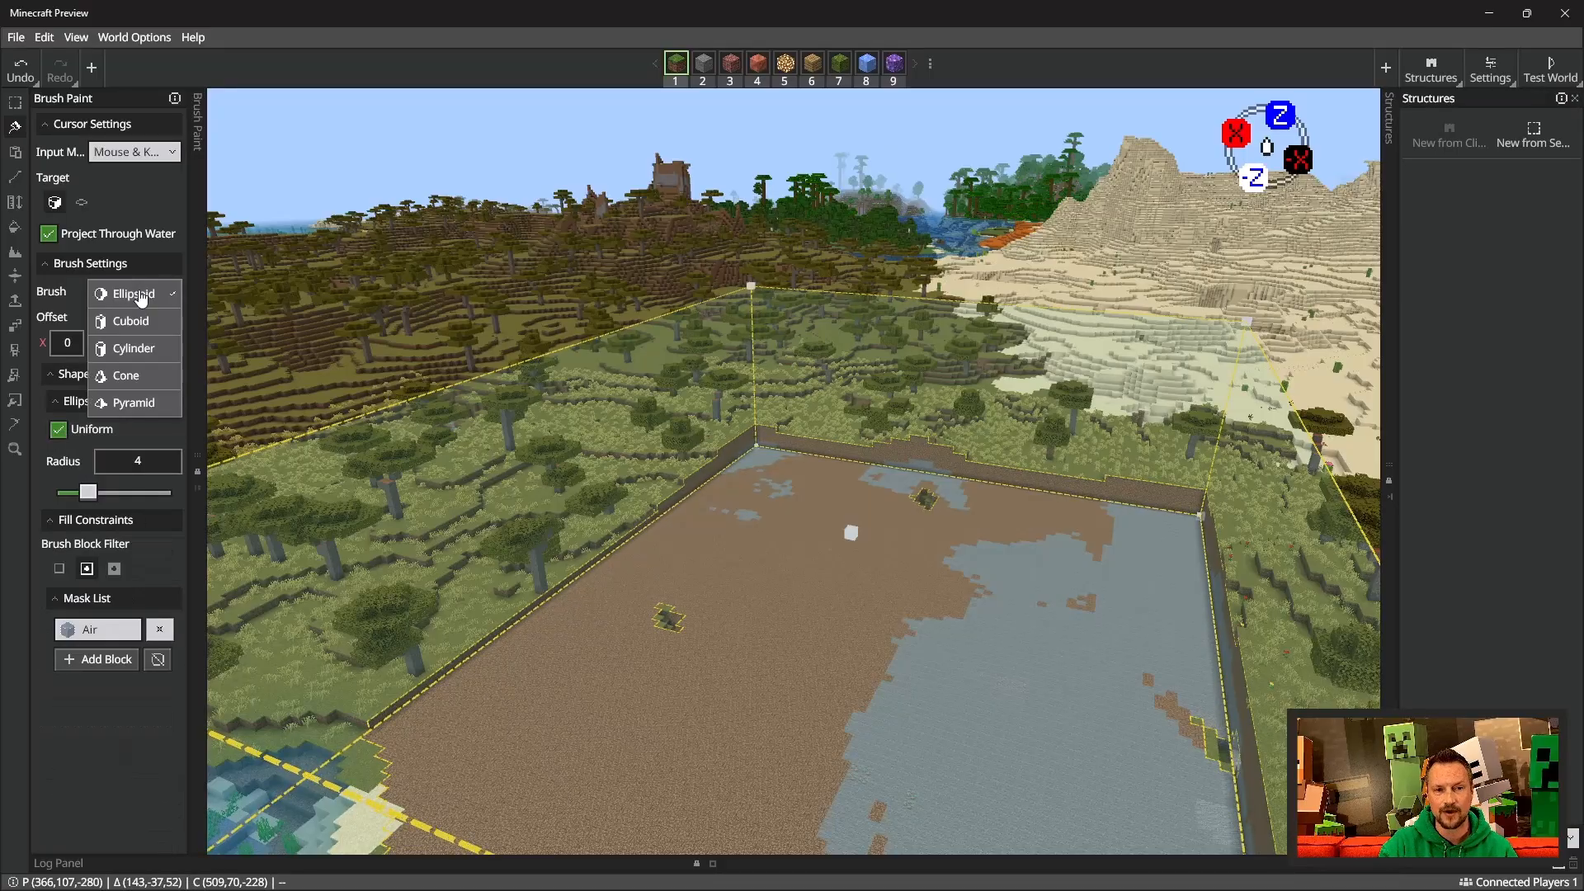
left_click(138, 295)
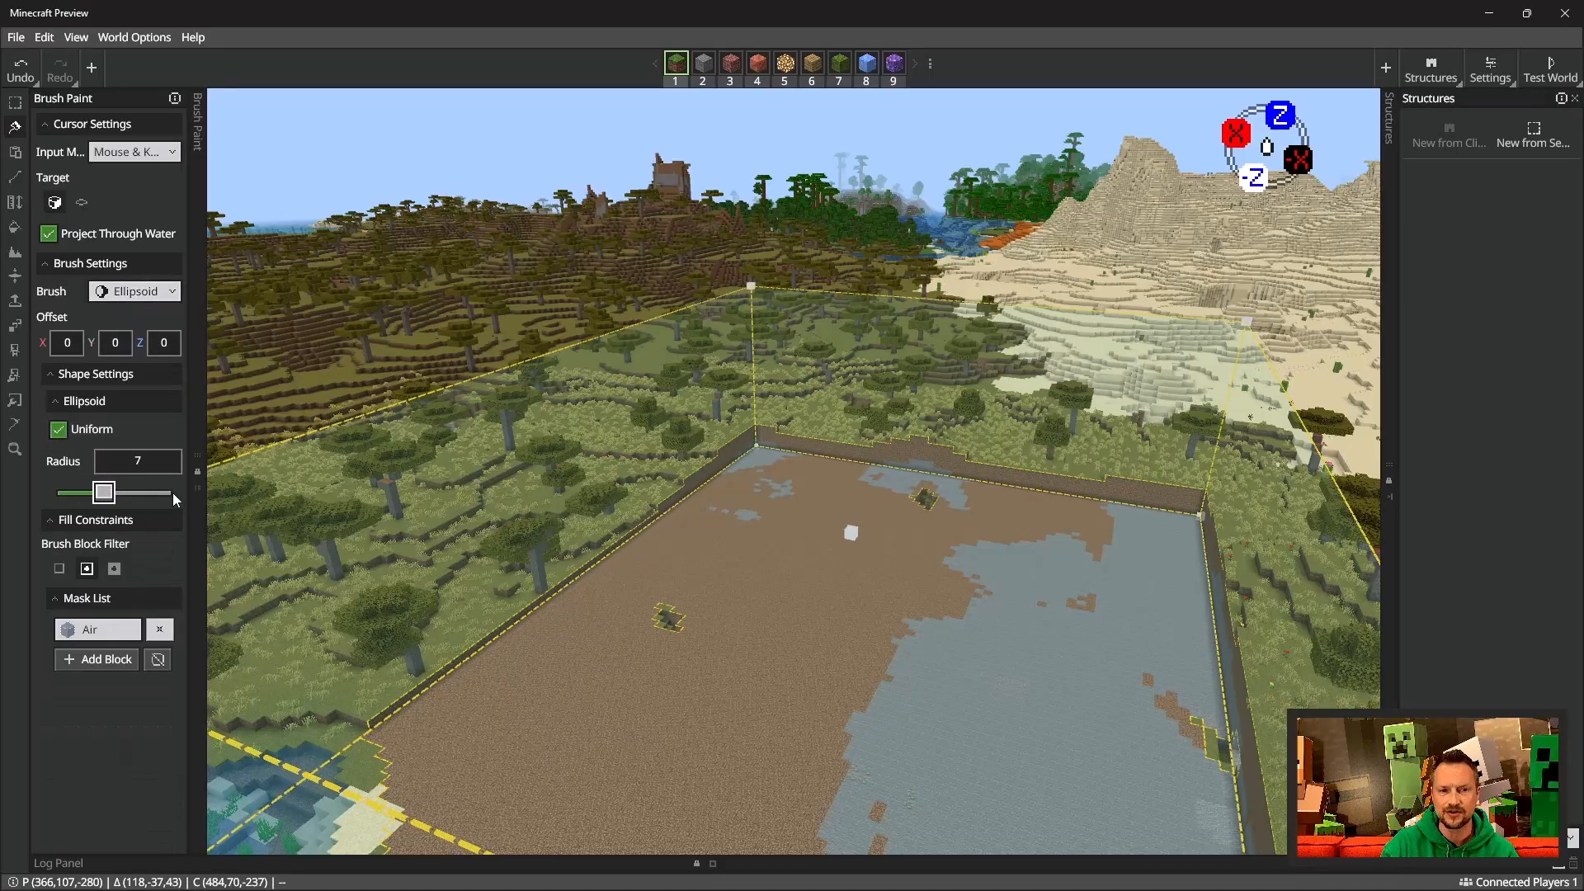
Step: Paint the exposed dirt and stone floor of the cleared area with grass blocks
left_click(730, 623)
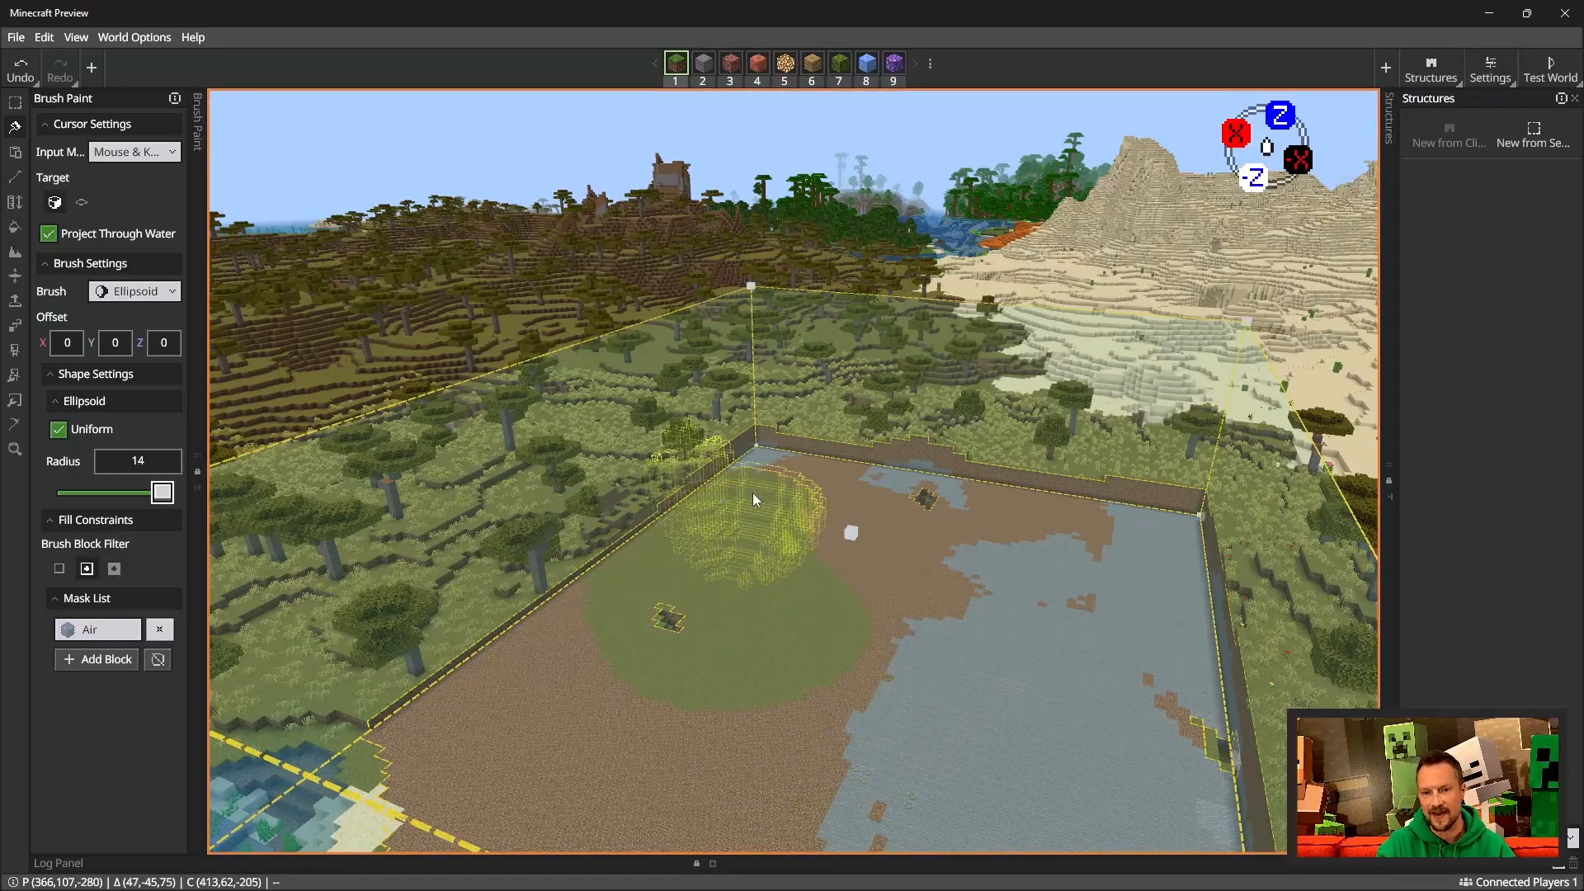
mouse_move(849, 476)
left_mouse_down()
mouse_move(1096, 527)
mouse_move(916, 626)
mouse_move(804, 642)
mouse_move(873, 524)
left_mouse_up()
right_click_drag(845, 683, 932, 801)
key("s")
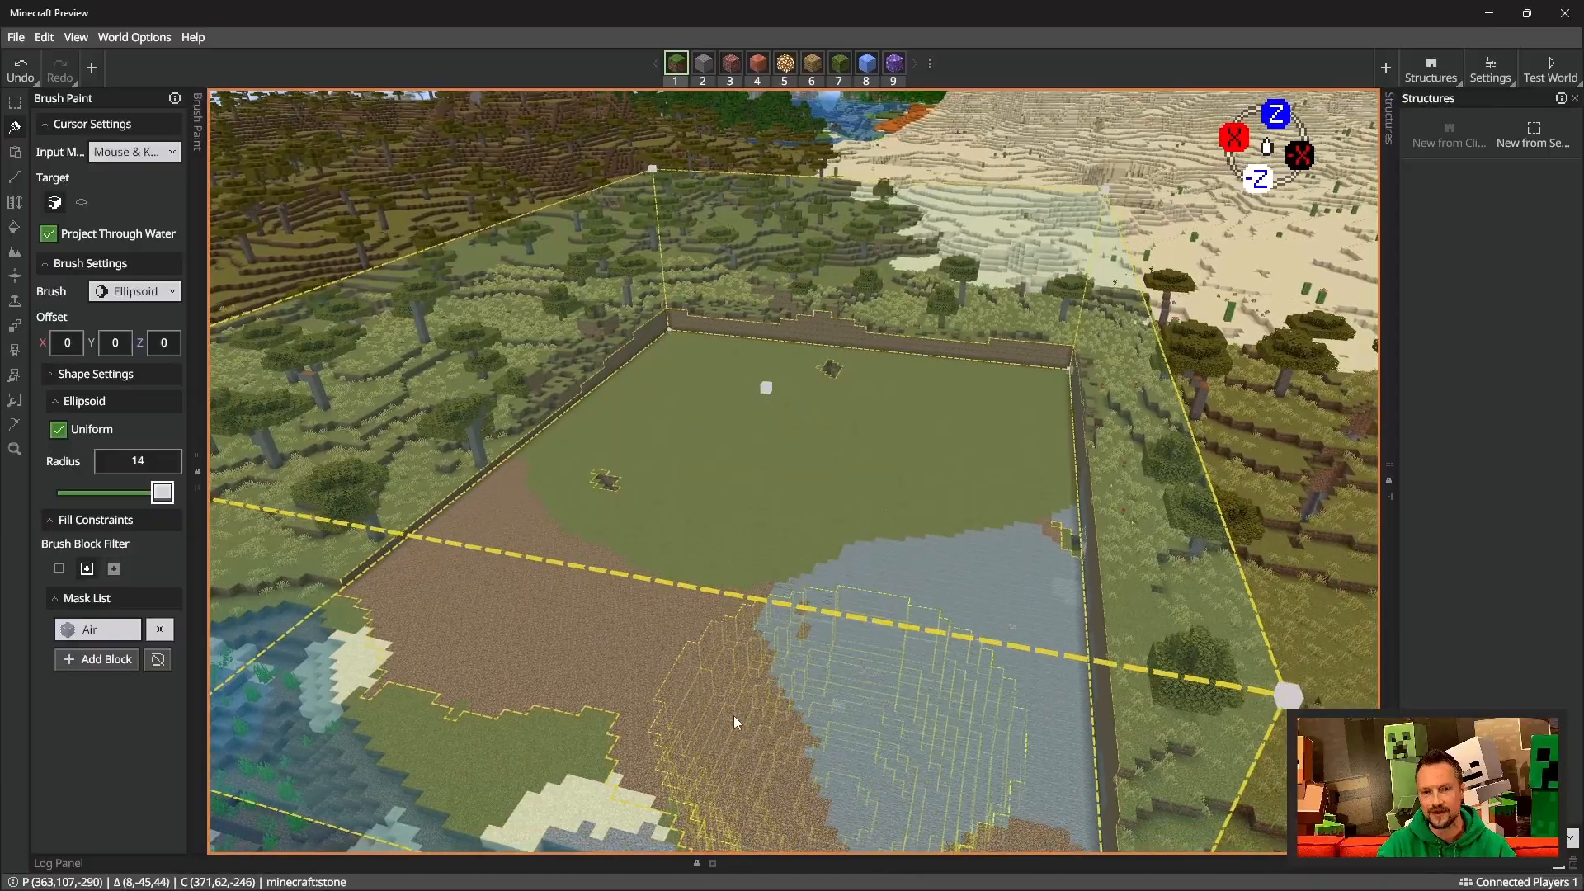
mouse_move(830, 576)
left_mouse_down()
mouse_move(610, 635)
mouse_move(484, 543)
mouse_move(799, 533)
mouse_move(1020, 583)
mouse_move(1057, 777)
mouse_move(720, 649)
left_mouse_up()
right_click_drag(720, 648, 743, 531)
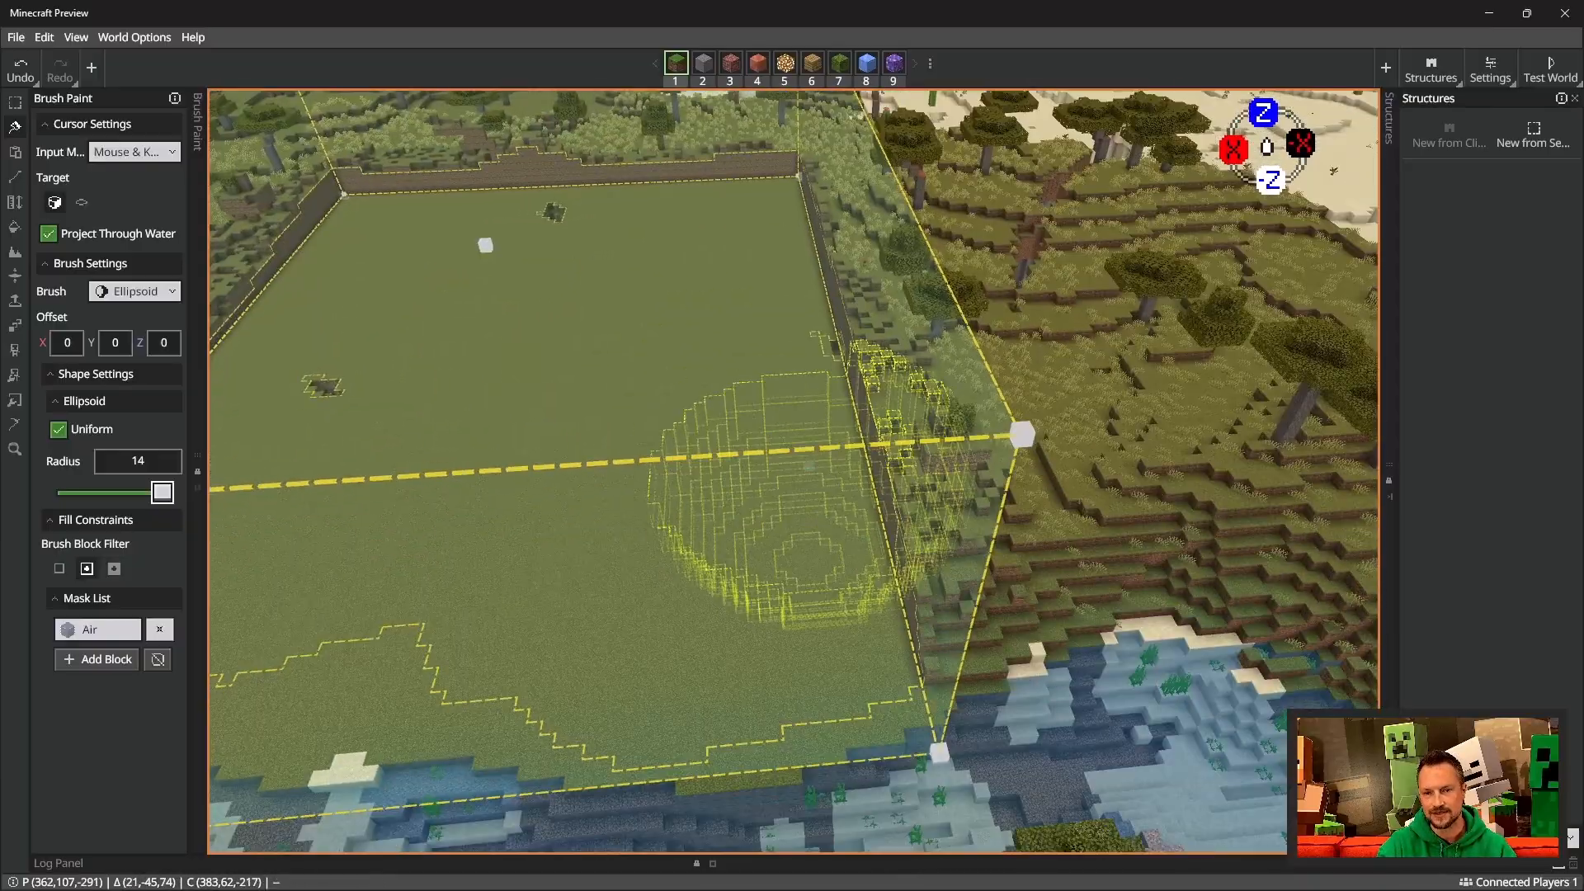
Step: Switch from brush painting to the Selection tool and clear the selection box around the grassed area
key("s")
mouse_move(569, 463)
right_mouse_down()
mouse_move(371, 256)
mouse_move(487, 396)
mouse_move(437, 297)
right_mouse_up()
key("d")
left_click(17, 103)
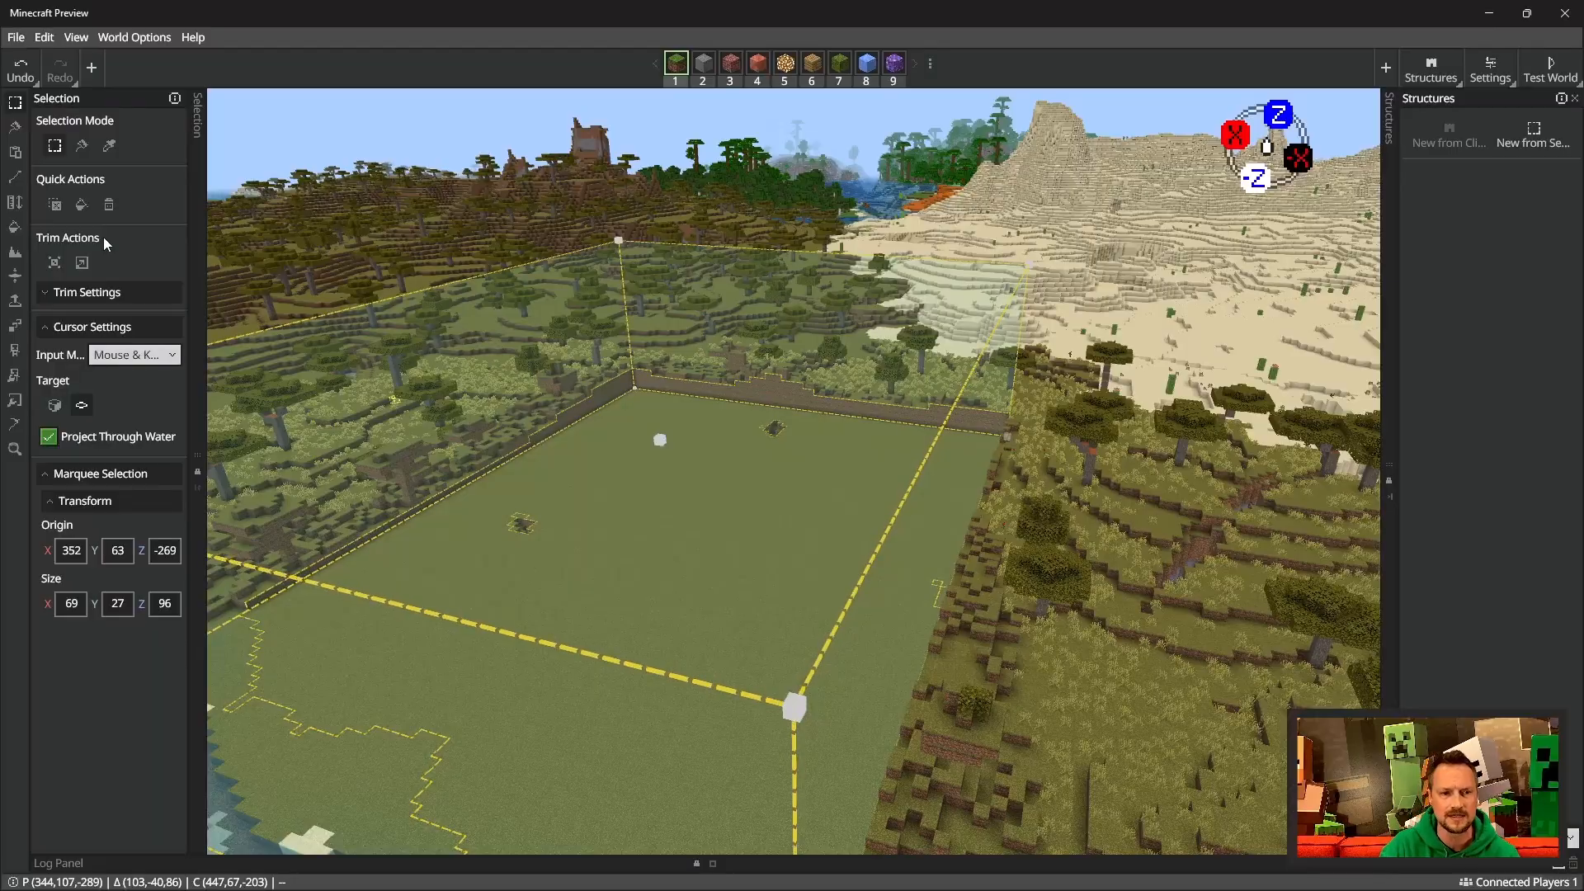
left_click(55, 204)
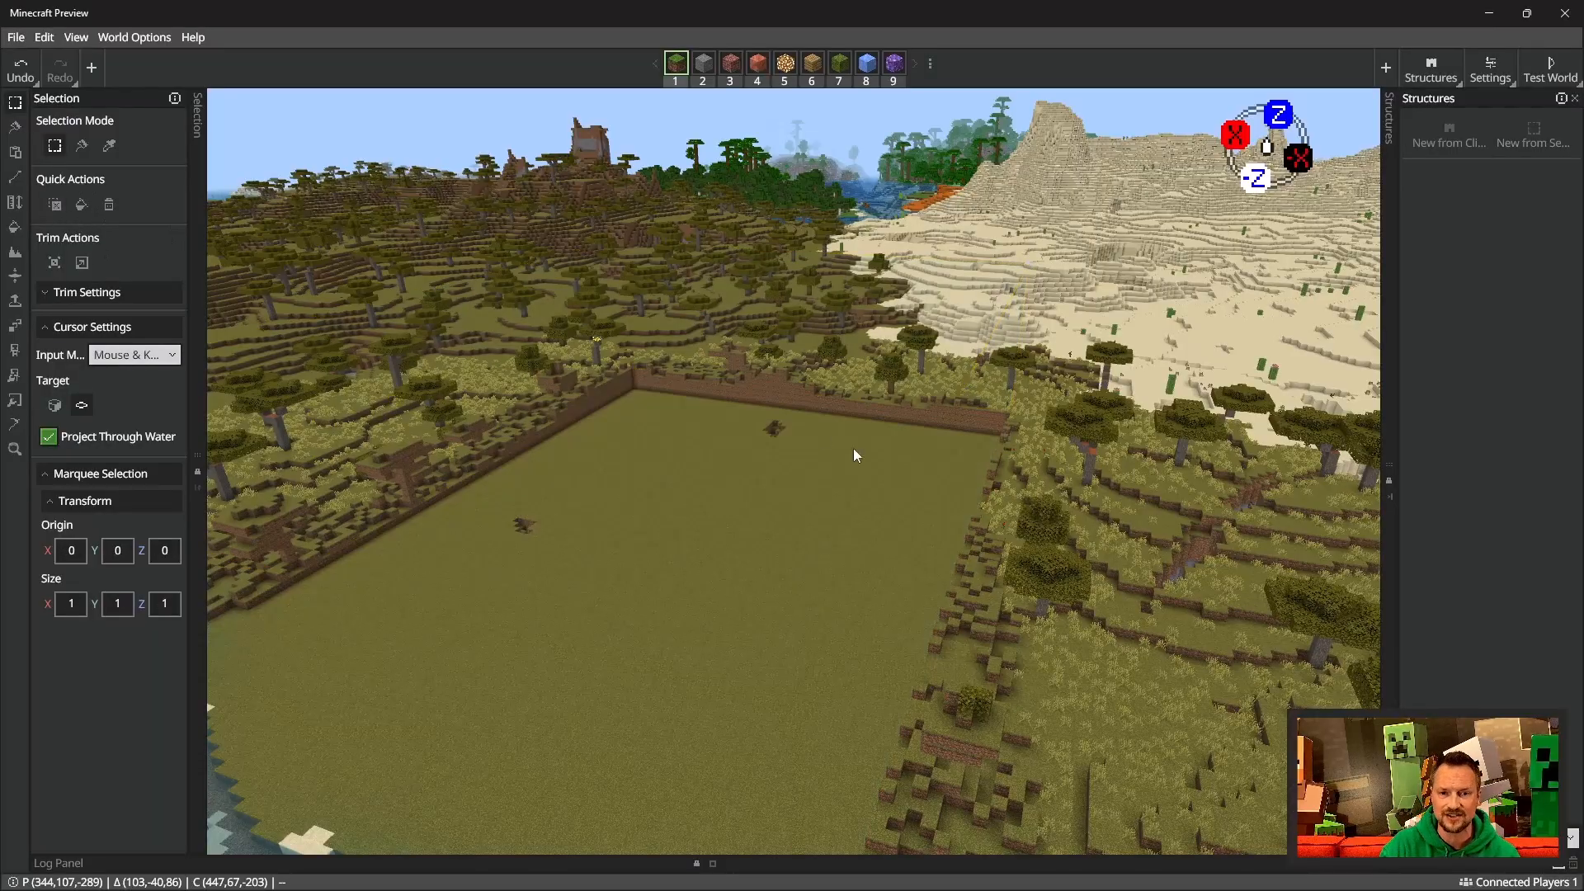
Step: Place a selection block on the cleared grass near the water and size it to 23 × 30 × 23 blocks
right_click_drag(853, 448, 829, 406)
right_click_drag(797, 505, 734, 482)
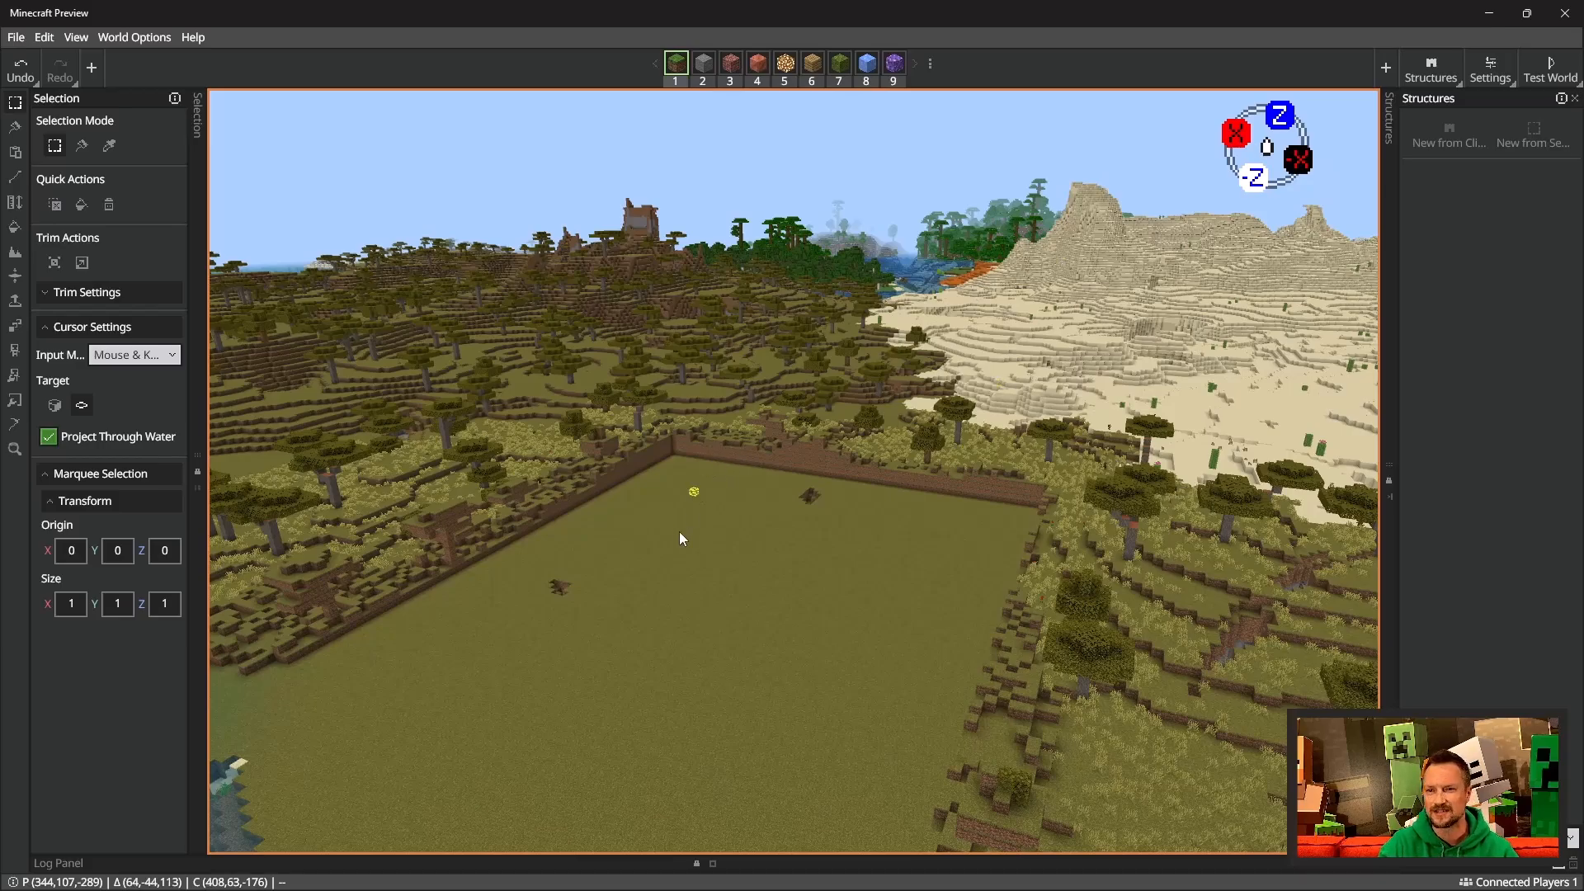
right_click_drag(808, 475, 755, 504)
key("d")
key("w")
key("d")
right_click_drag(900, 467, 888, 610)
key("s")
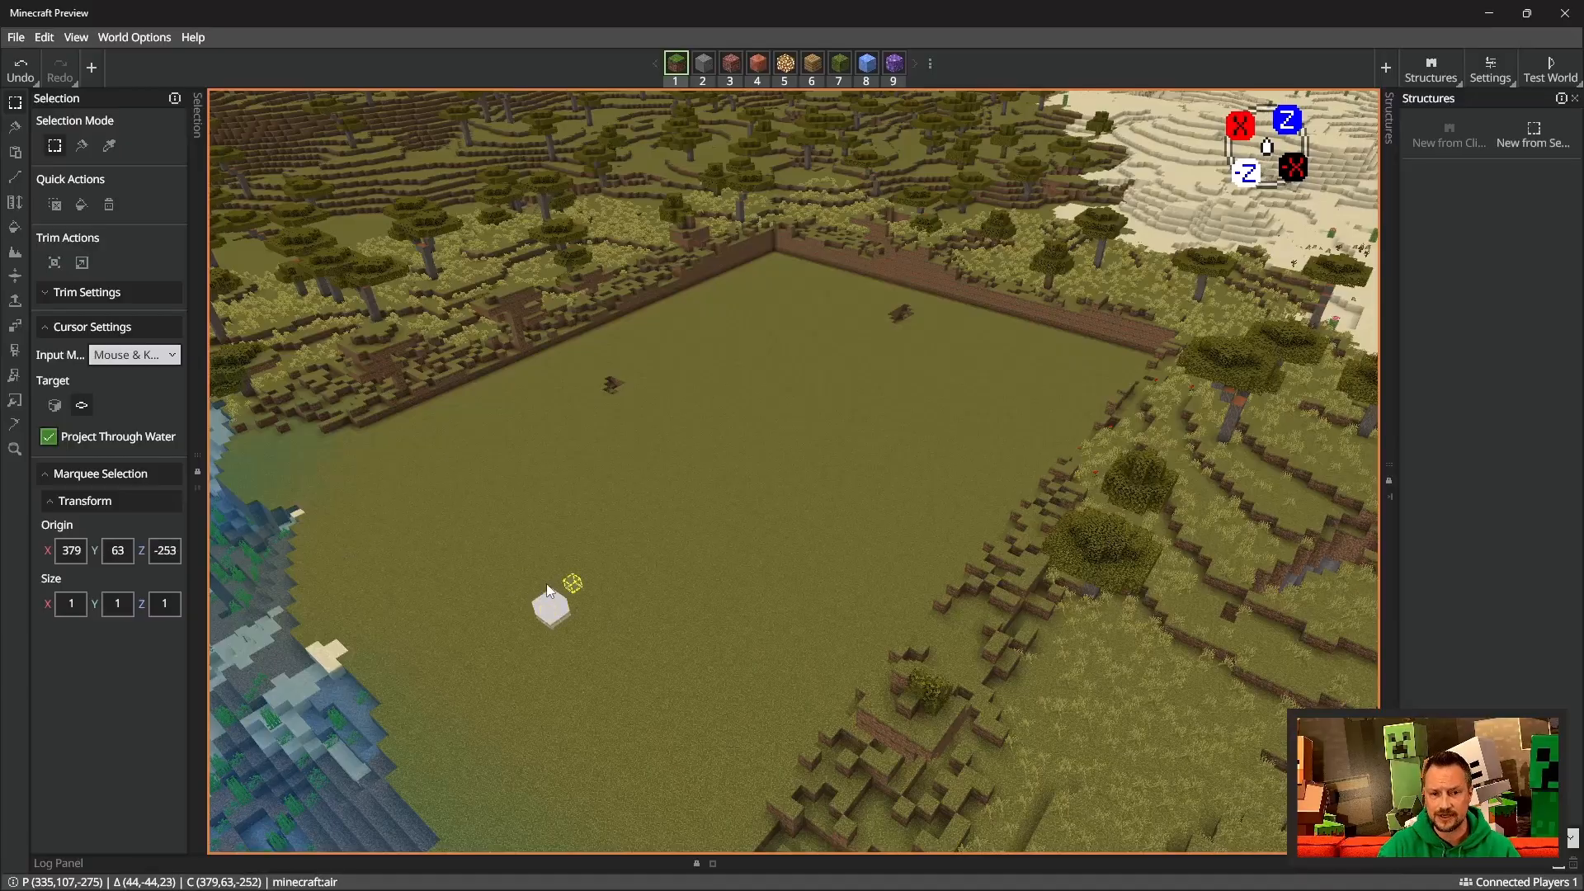
left_click(80, 607)
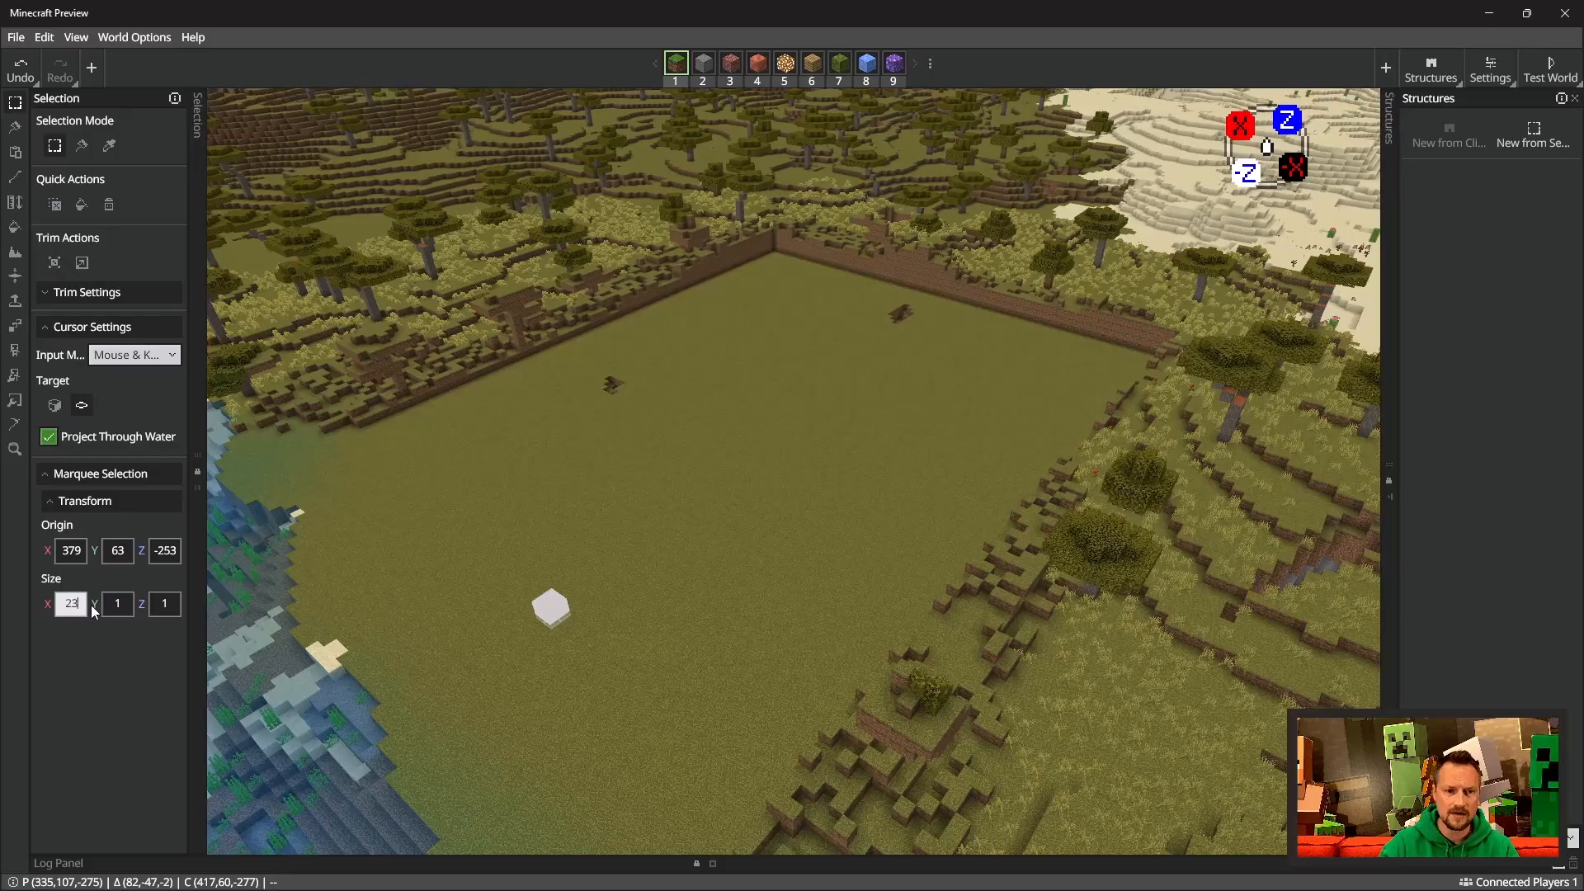
left_click(166, 611)
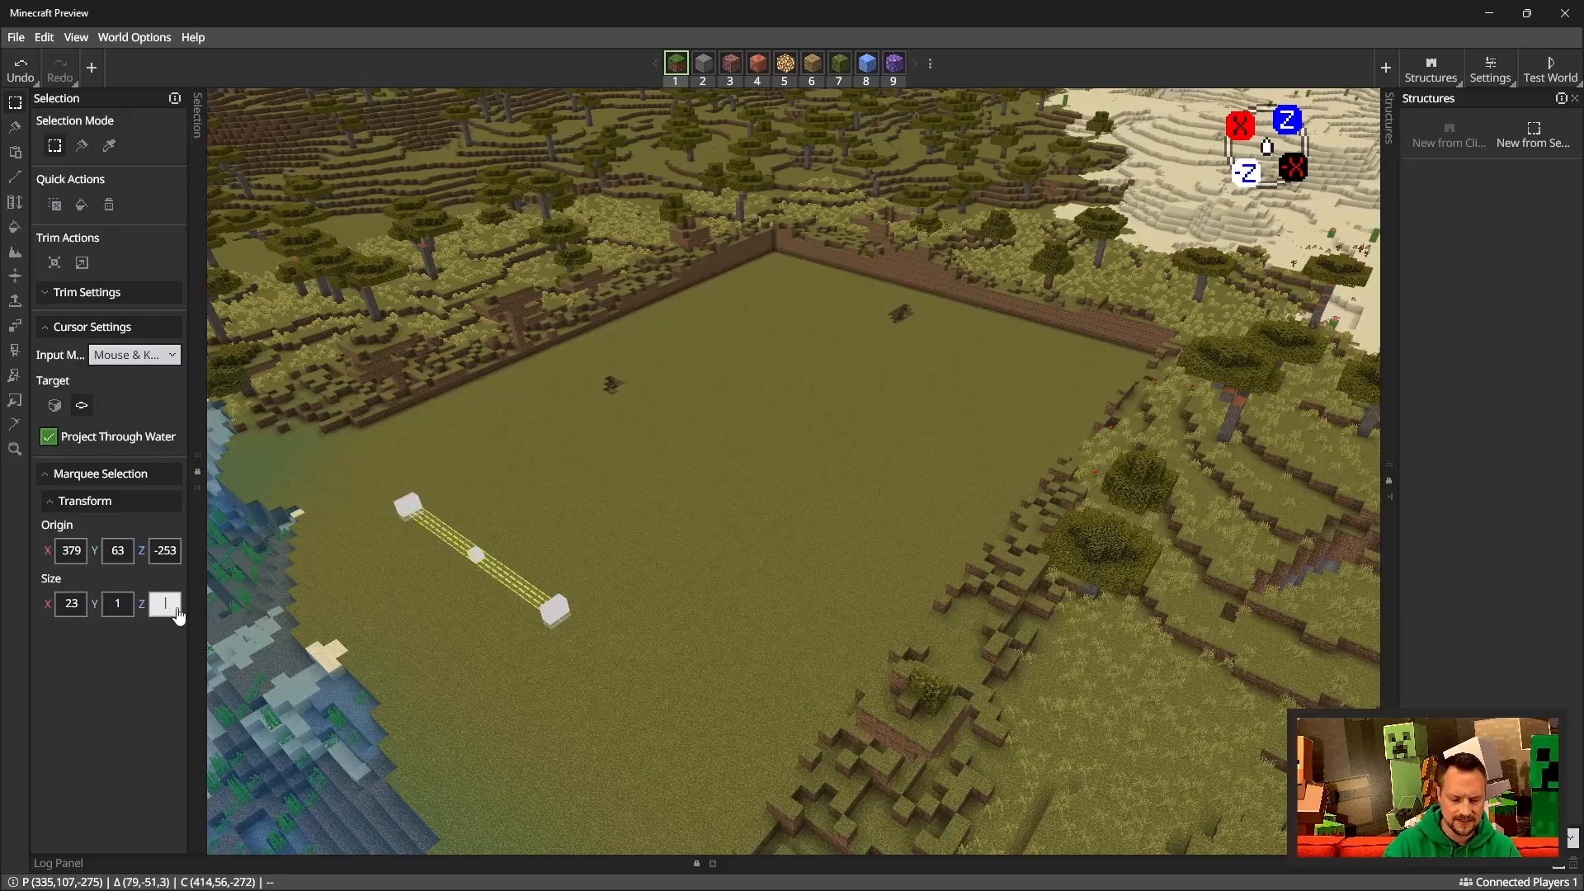
key("Return")
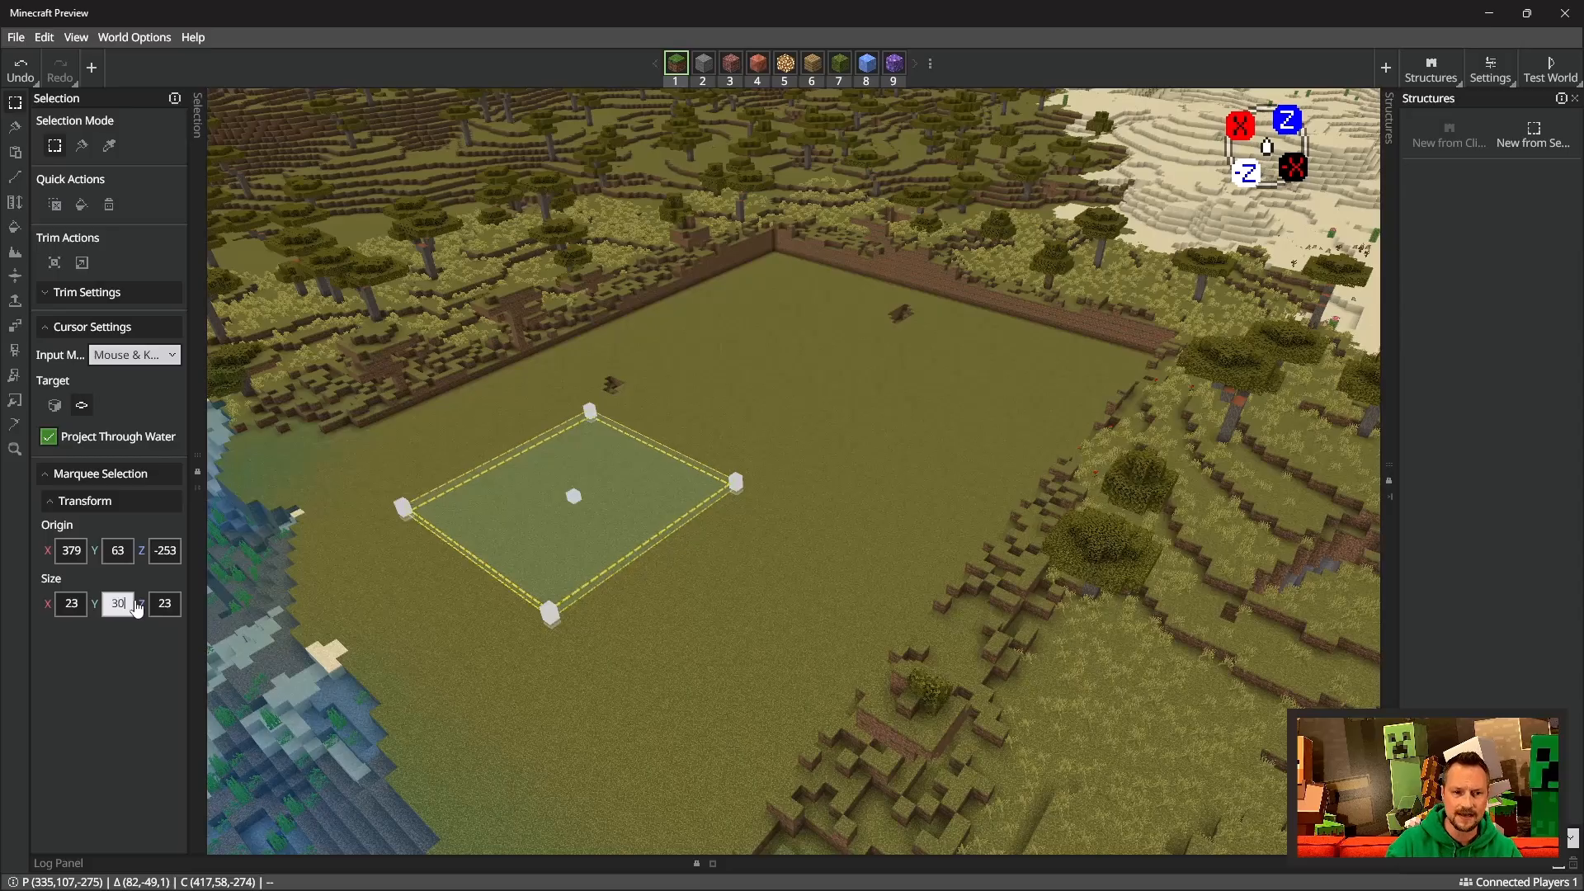
key("Return")
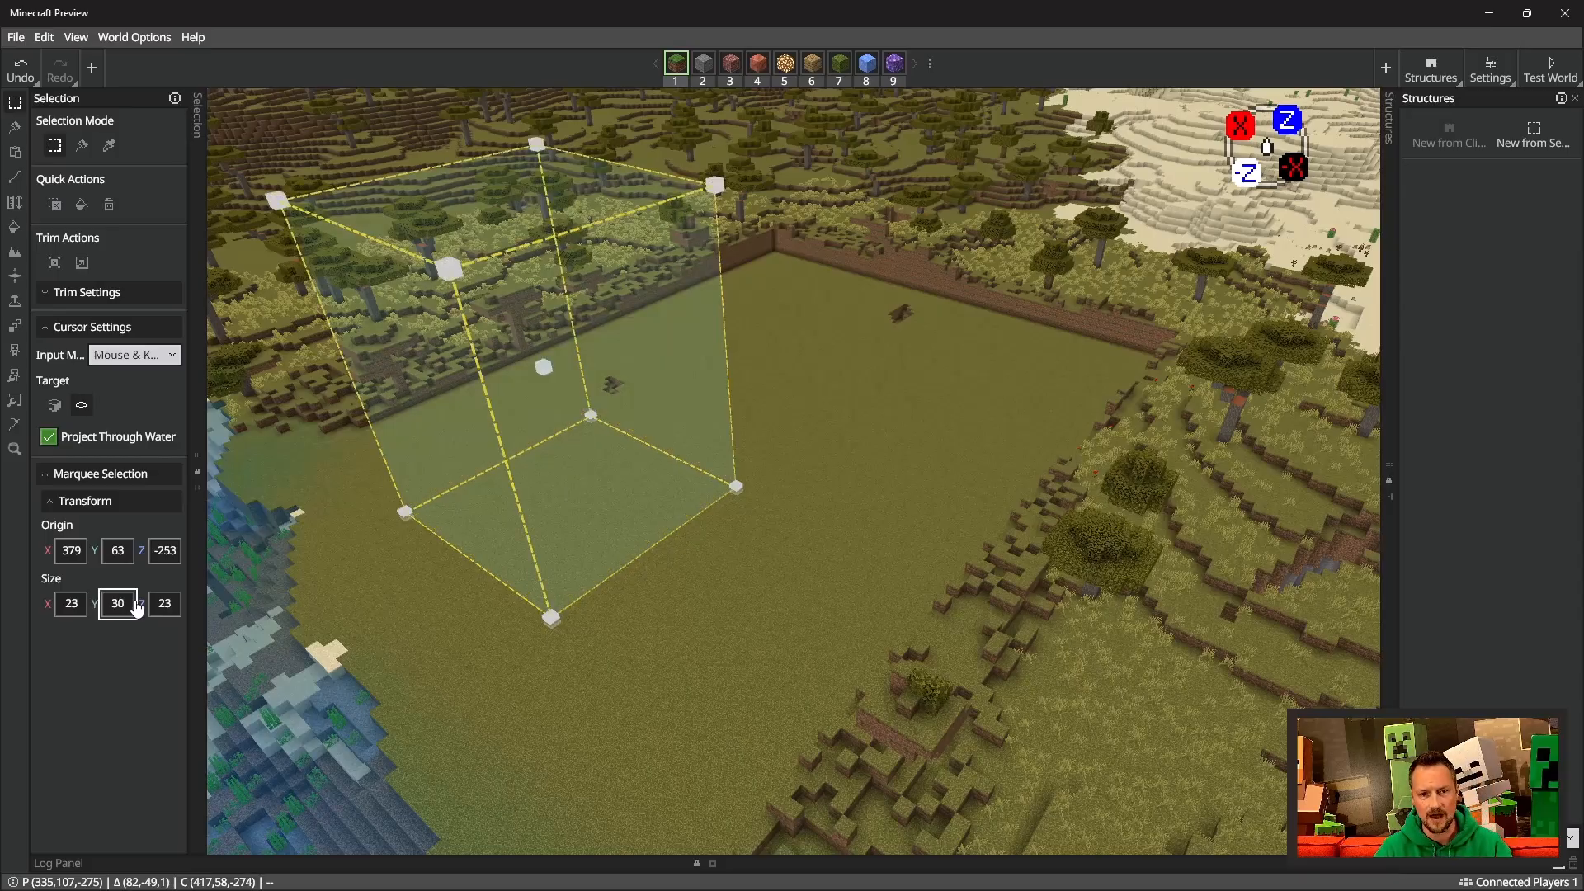
Step: Move the selection box farther into the cleared area, to origin X 369, Y 63, Z -248
left_click(544, 368)
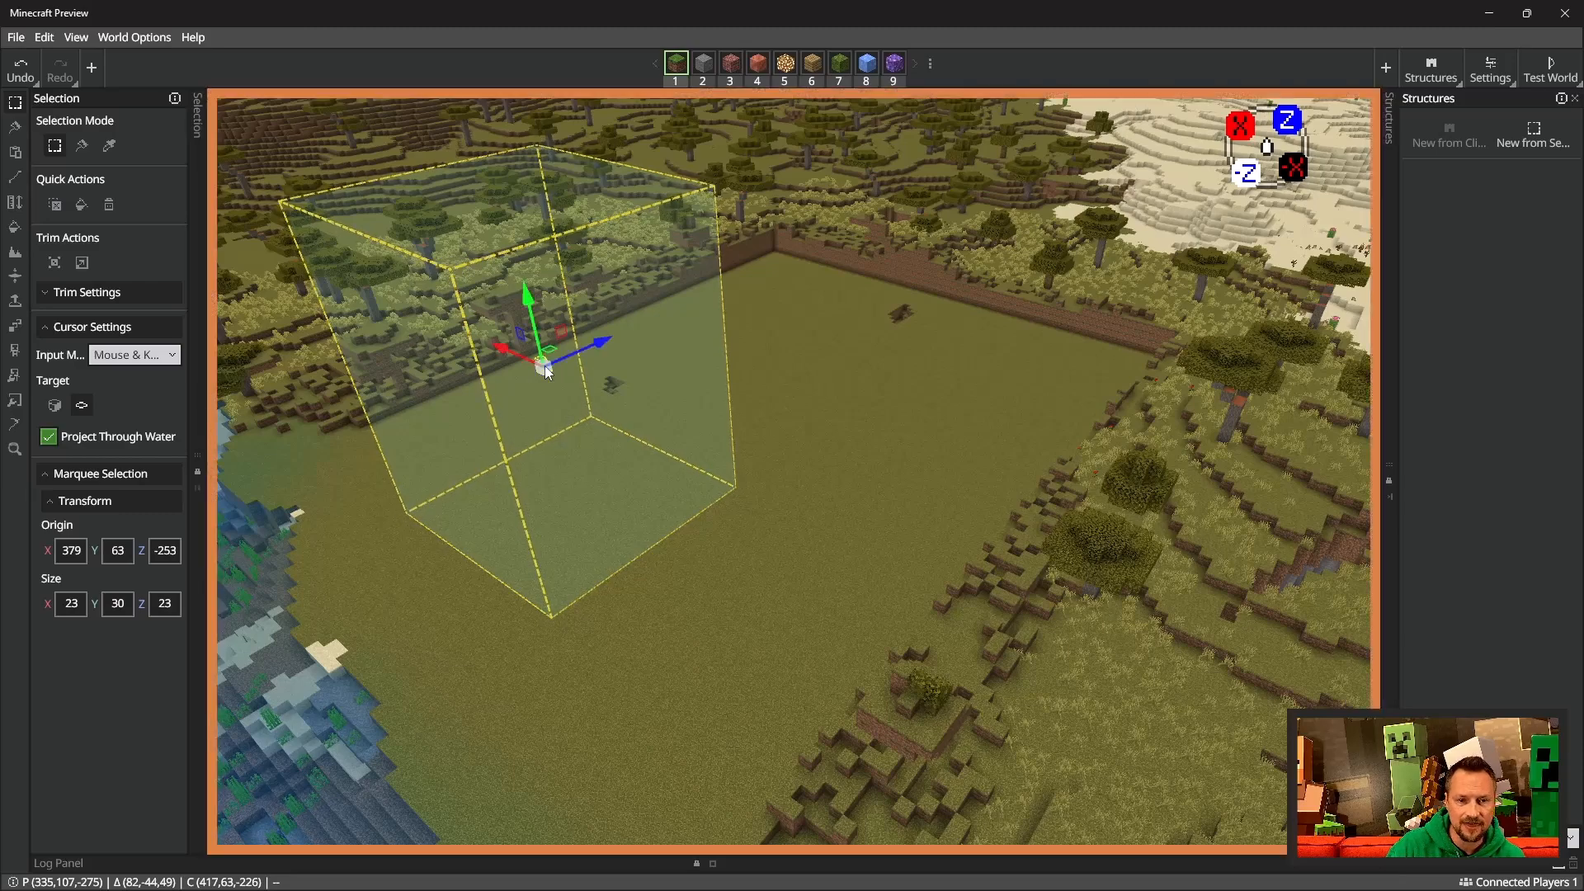
left_click_drag(601, 340, 602, 373)
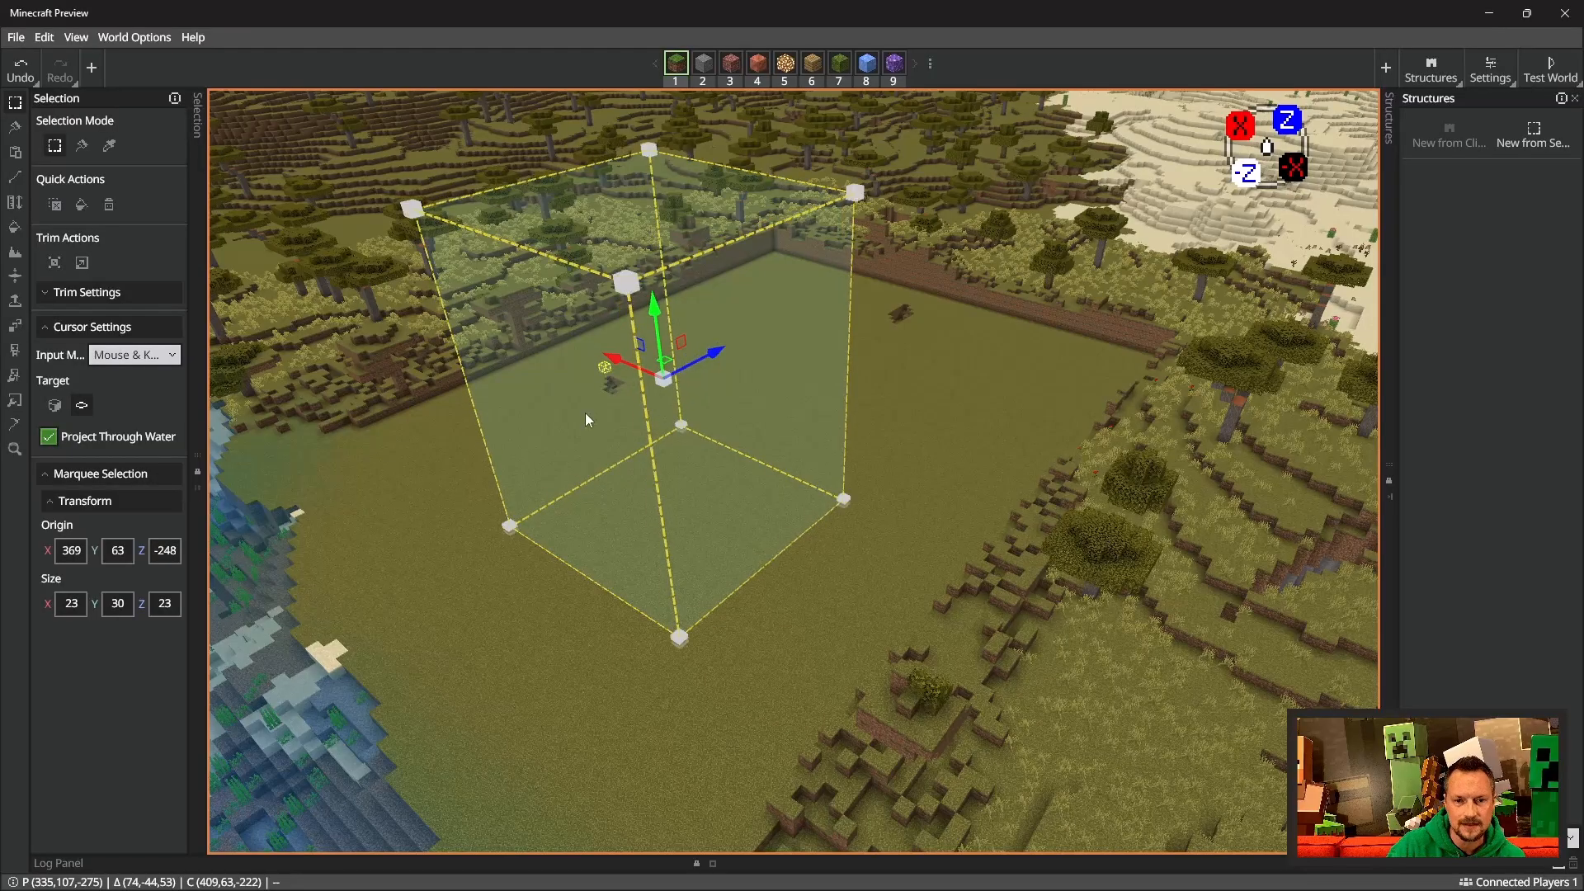
right_click_drag(801, 472, 903, 414)
key("a")
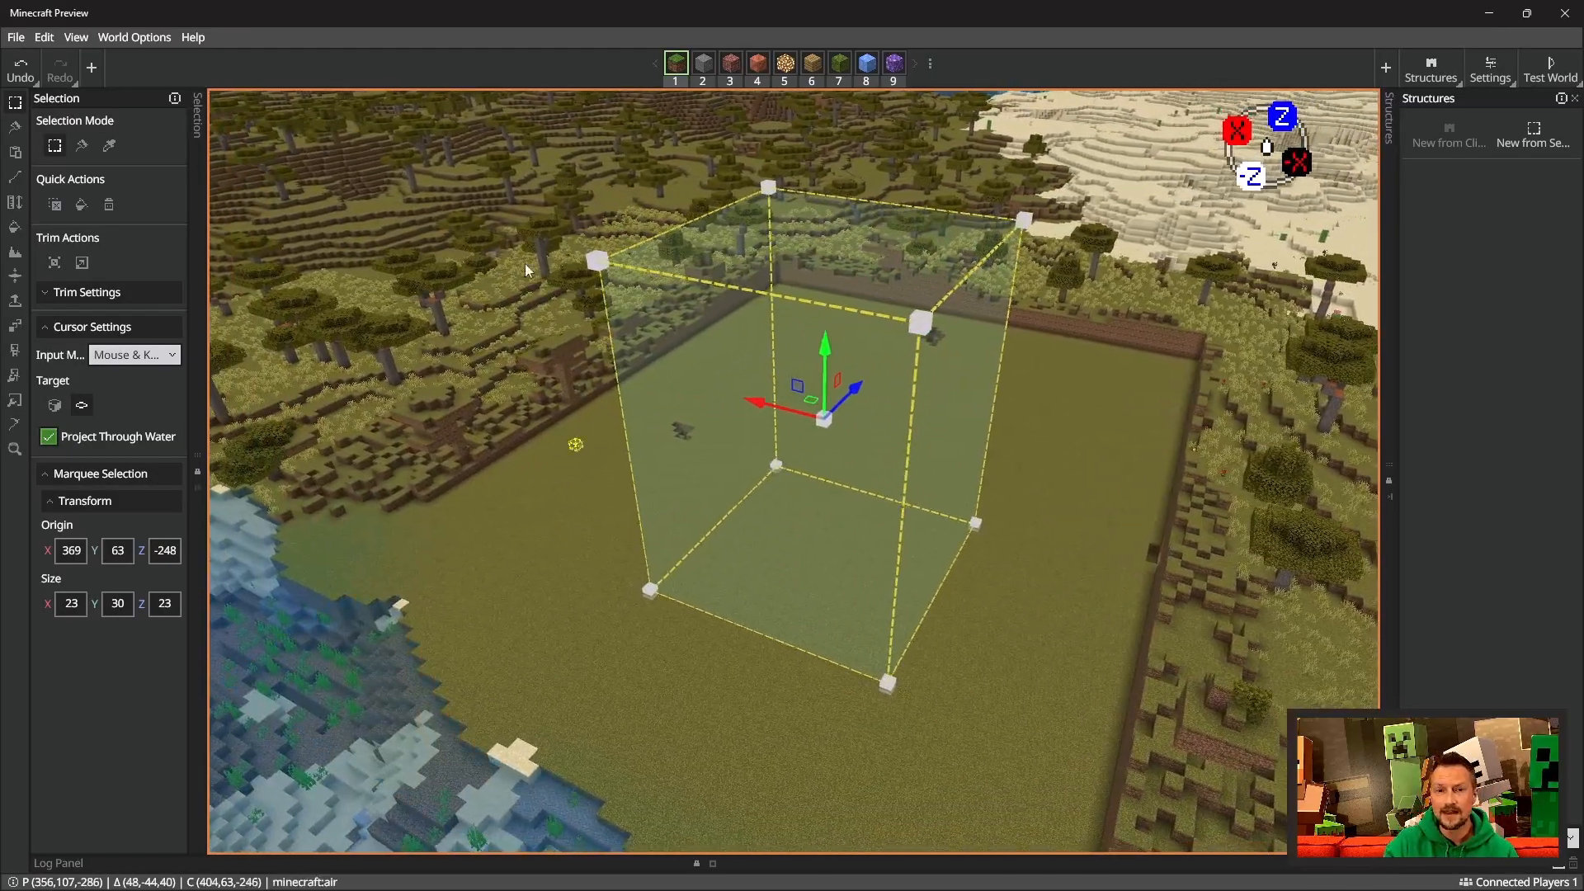
Step: Replace Stone in the block palette with Quartz Bricks and fill the selection box with it
left_click(704, 66)
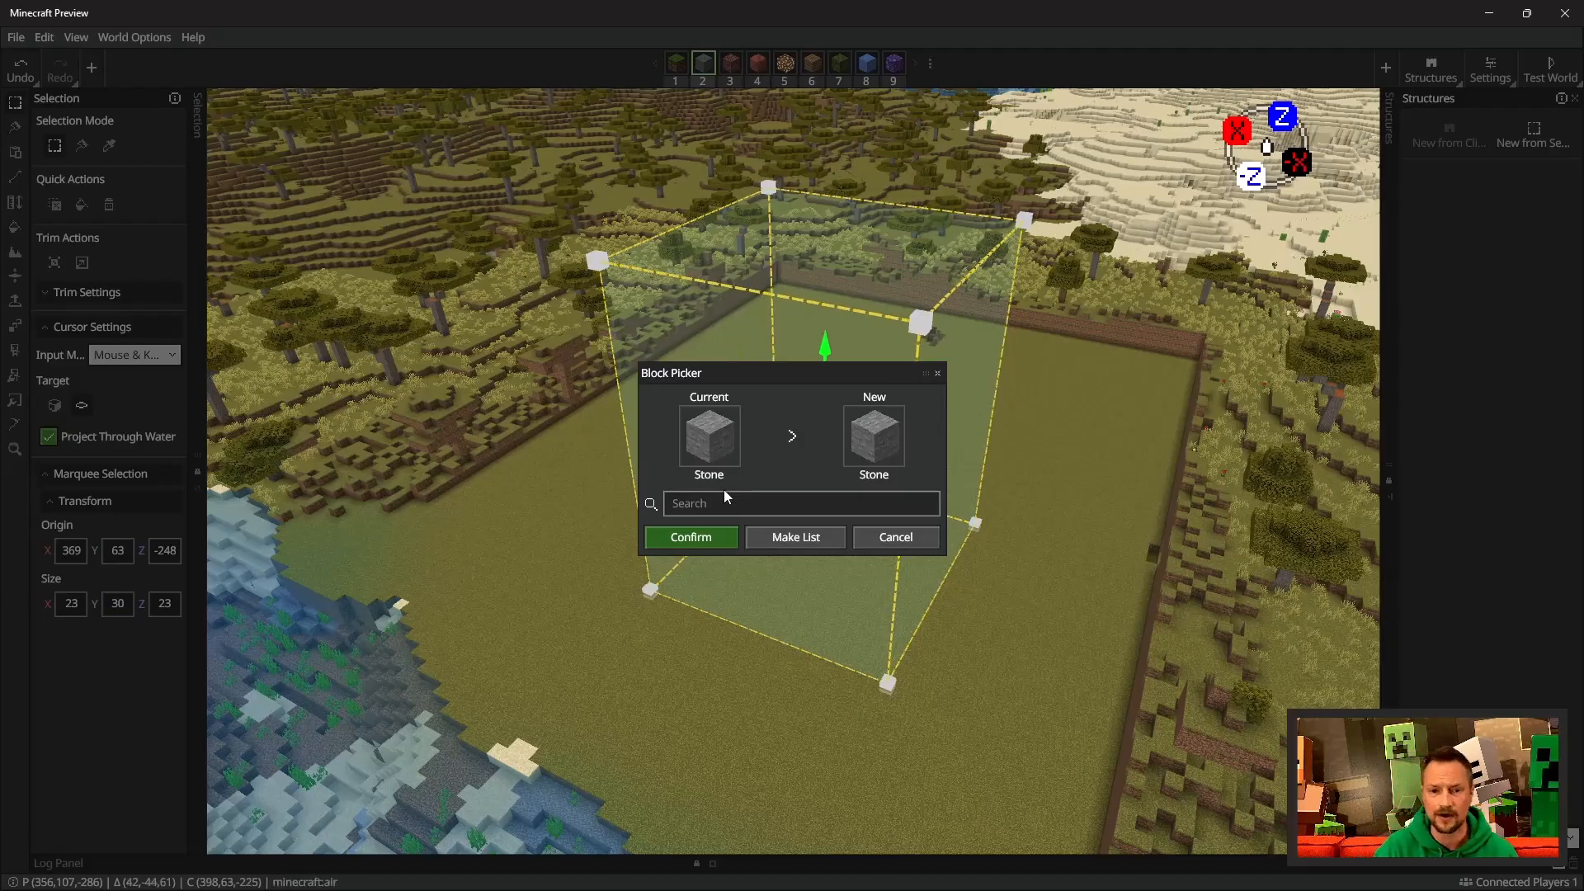
left_click(730, 504)
type("quart")
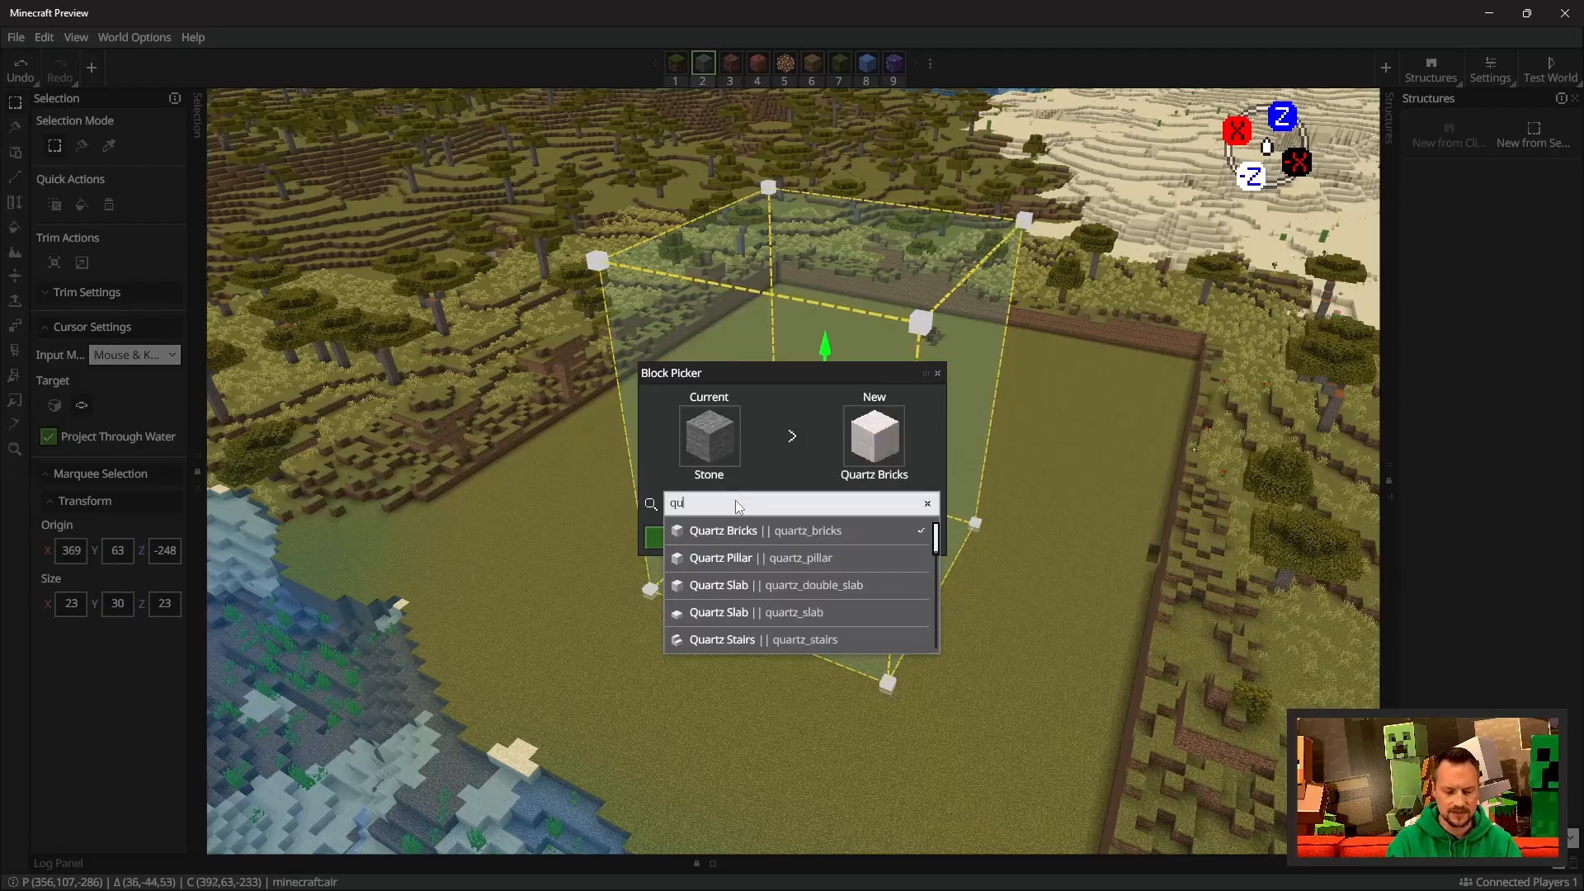
left_click(776, 534)
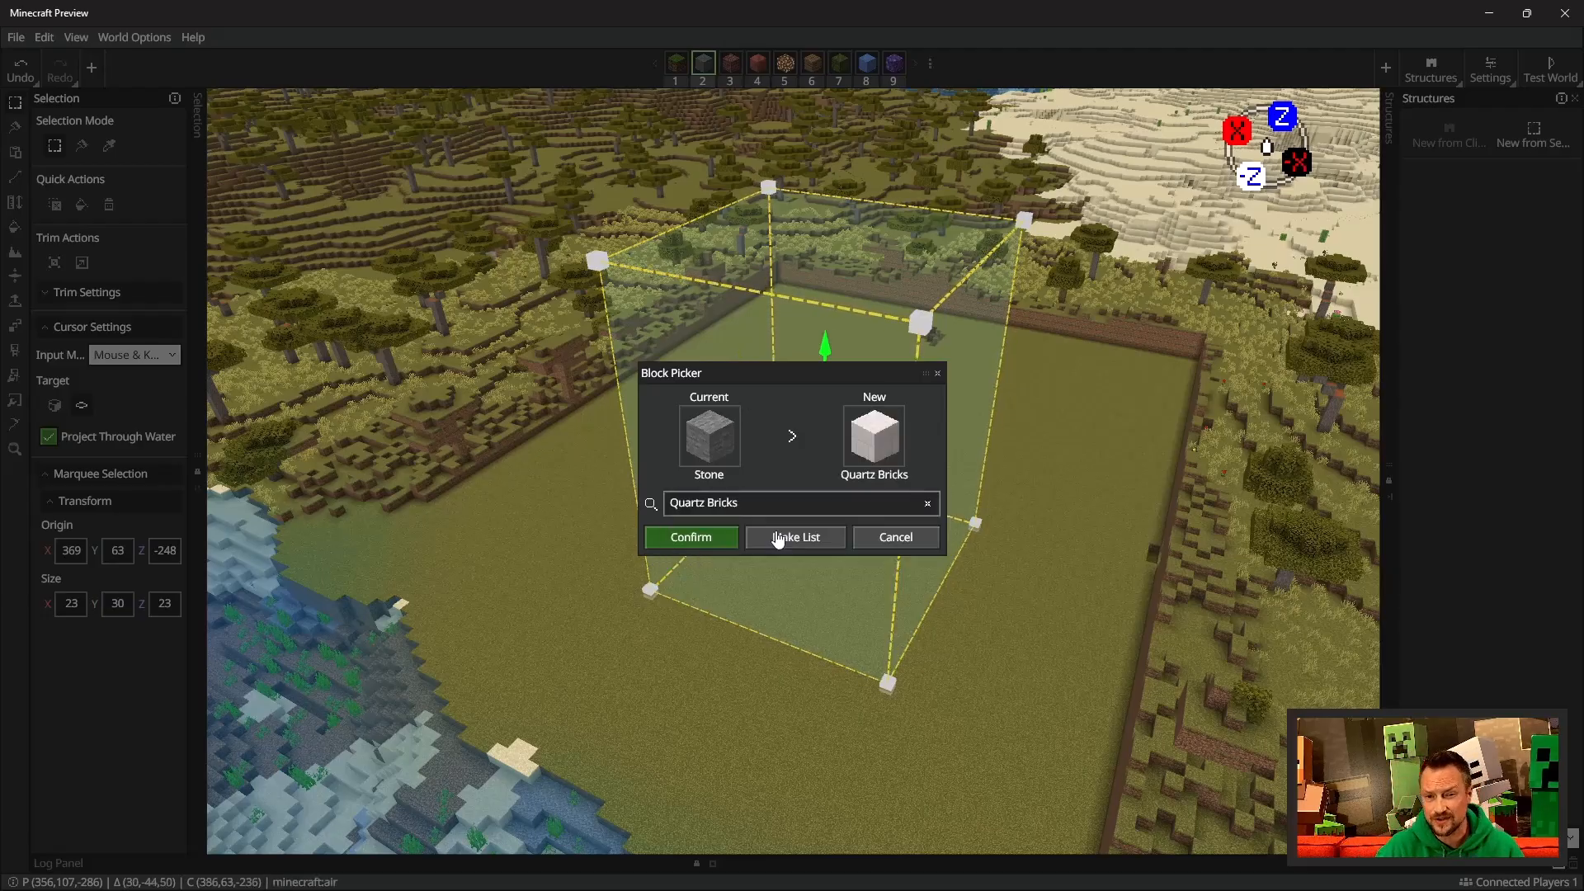
left_click(716, 538)
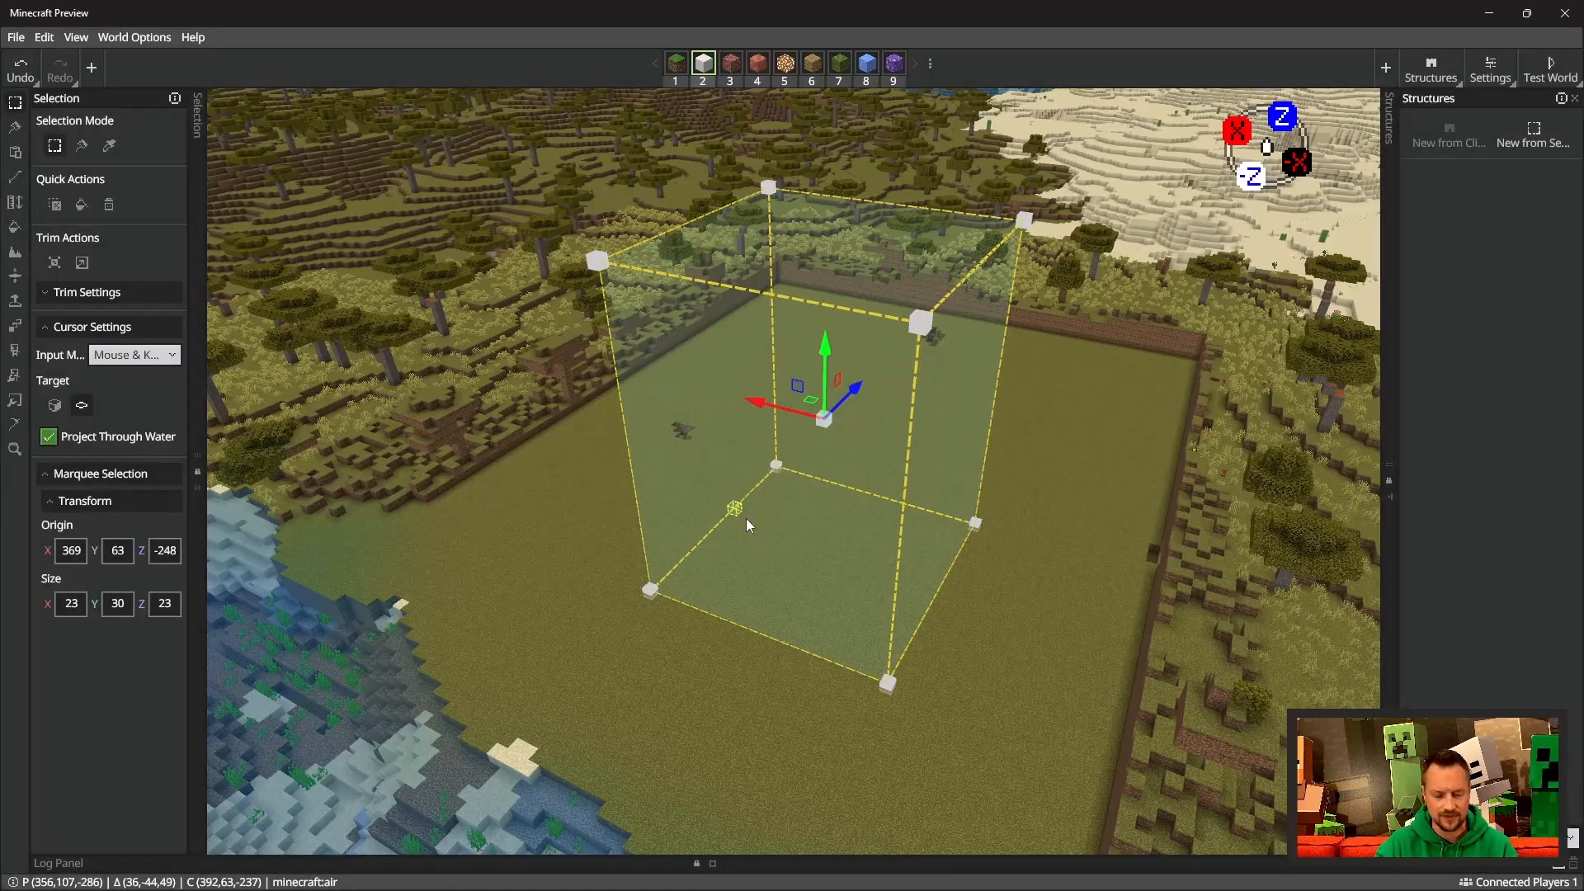
left_click(80, 205)
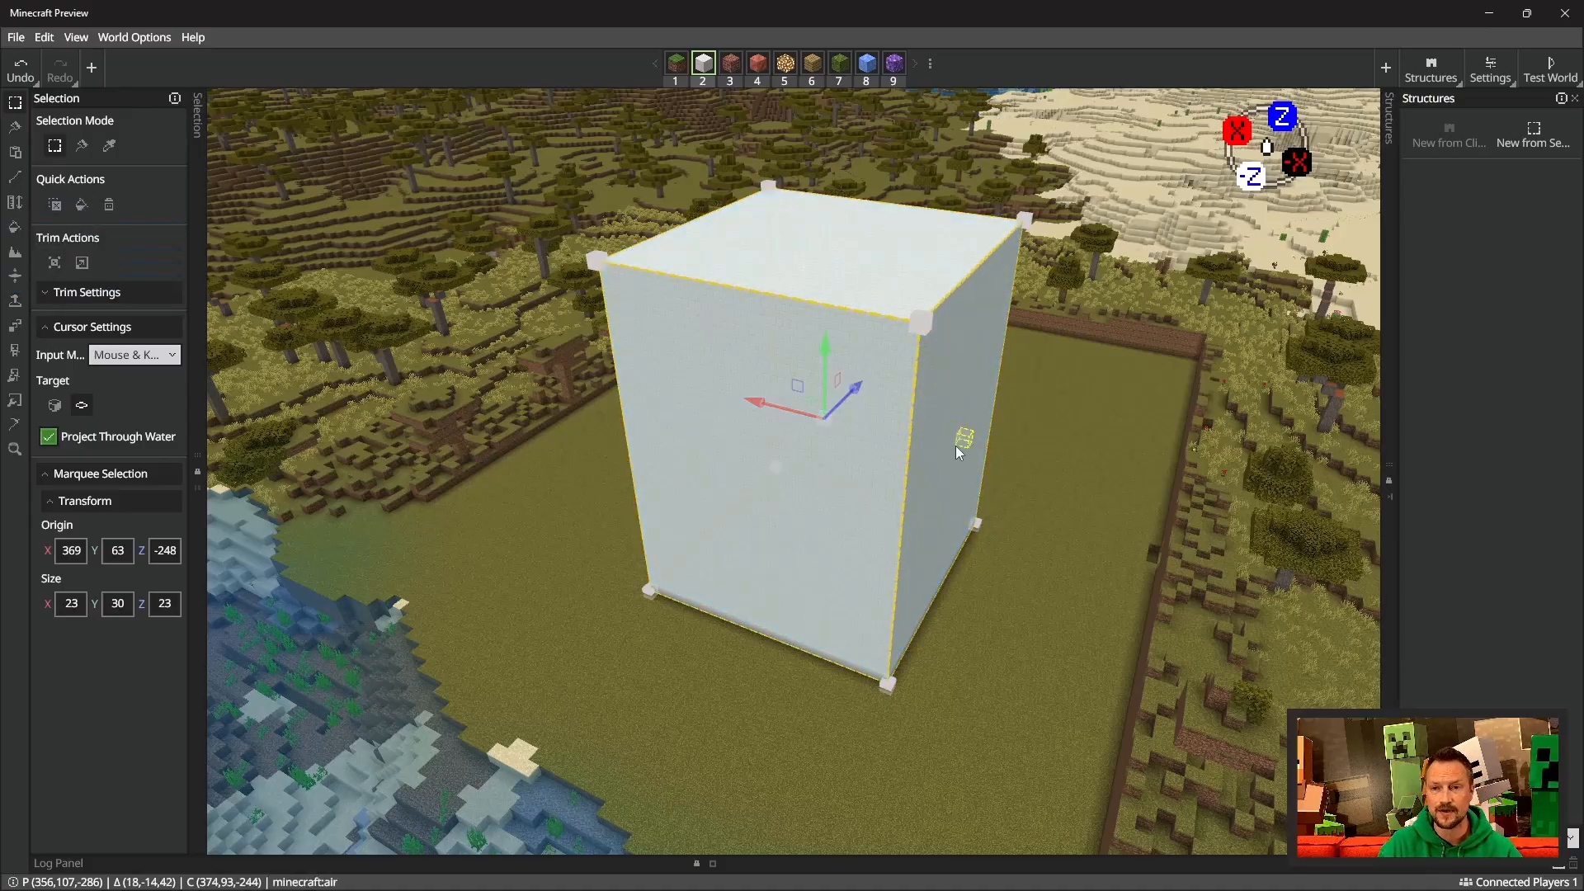
Step: Try to select the layer on top of the quartz tower from its near corner to its far corner
right_click_drag(956, 447, 795, 380)
key("d")
key("w")
left_click(852, 447)
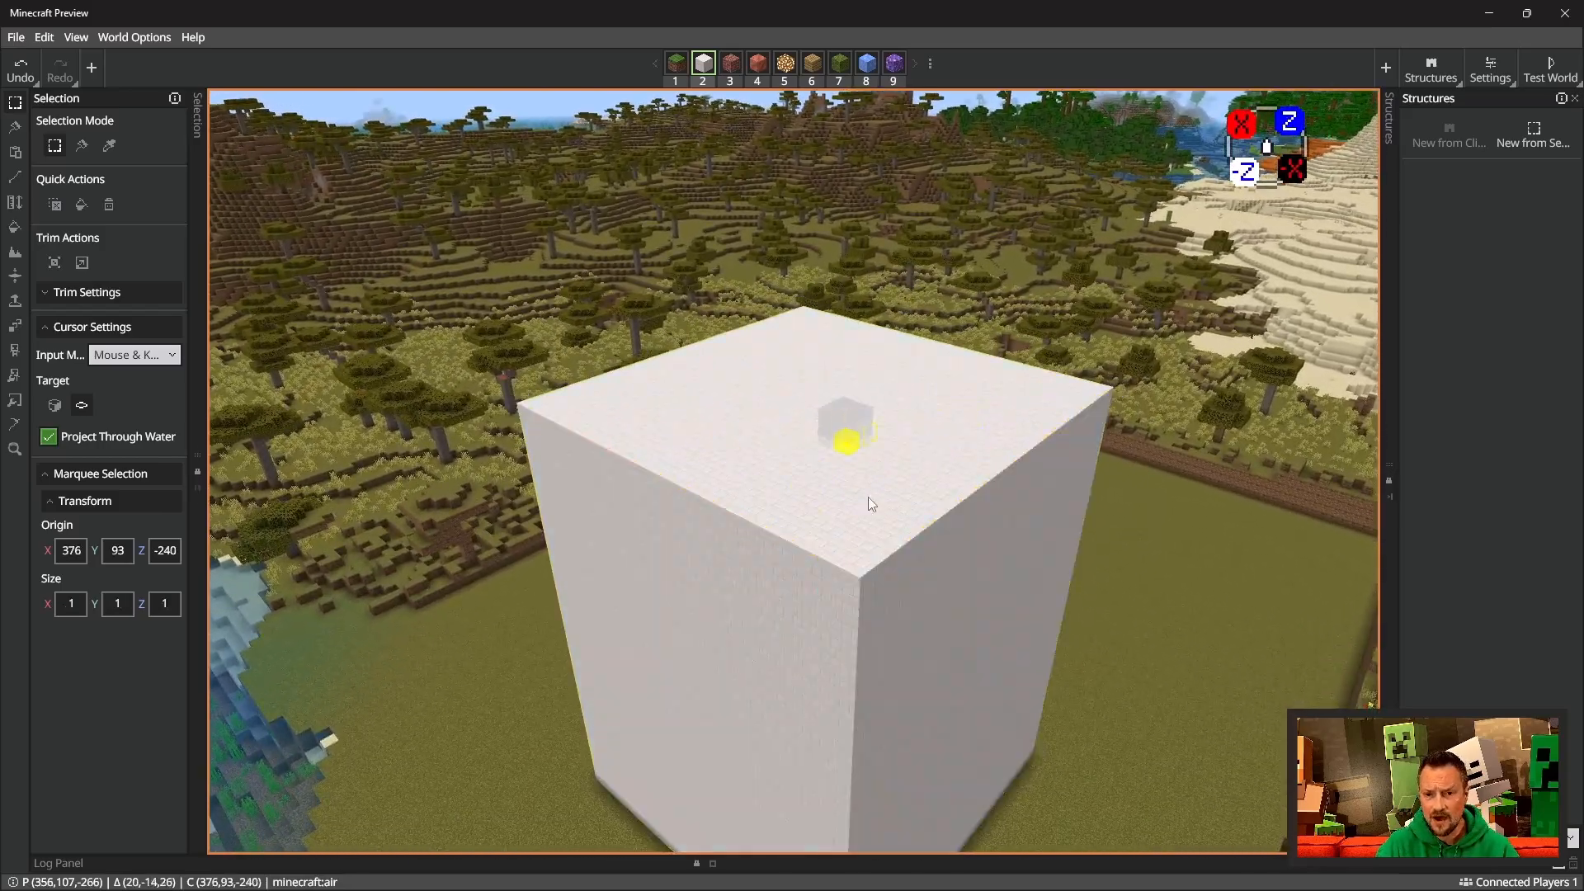
left_click(858, 560)
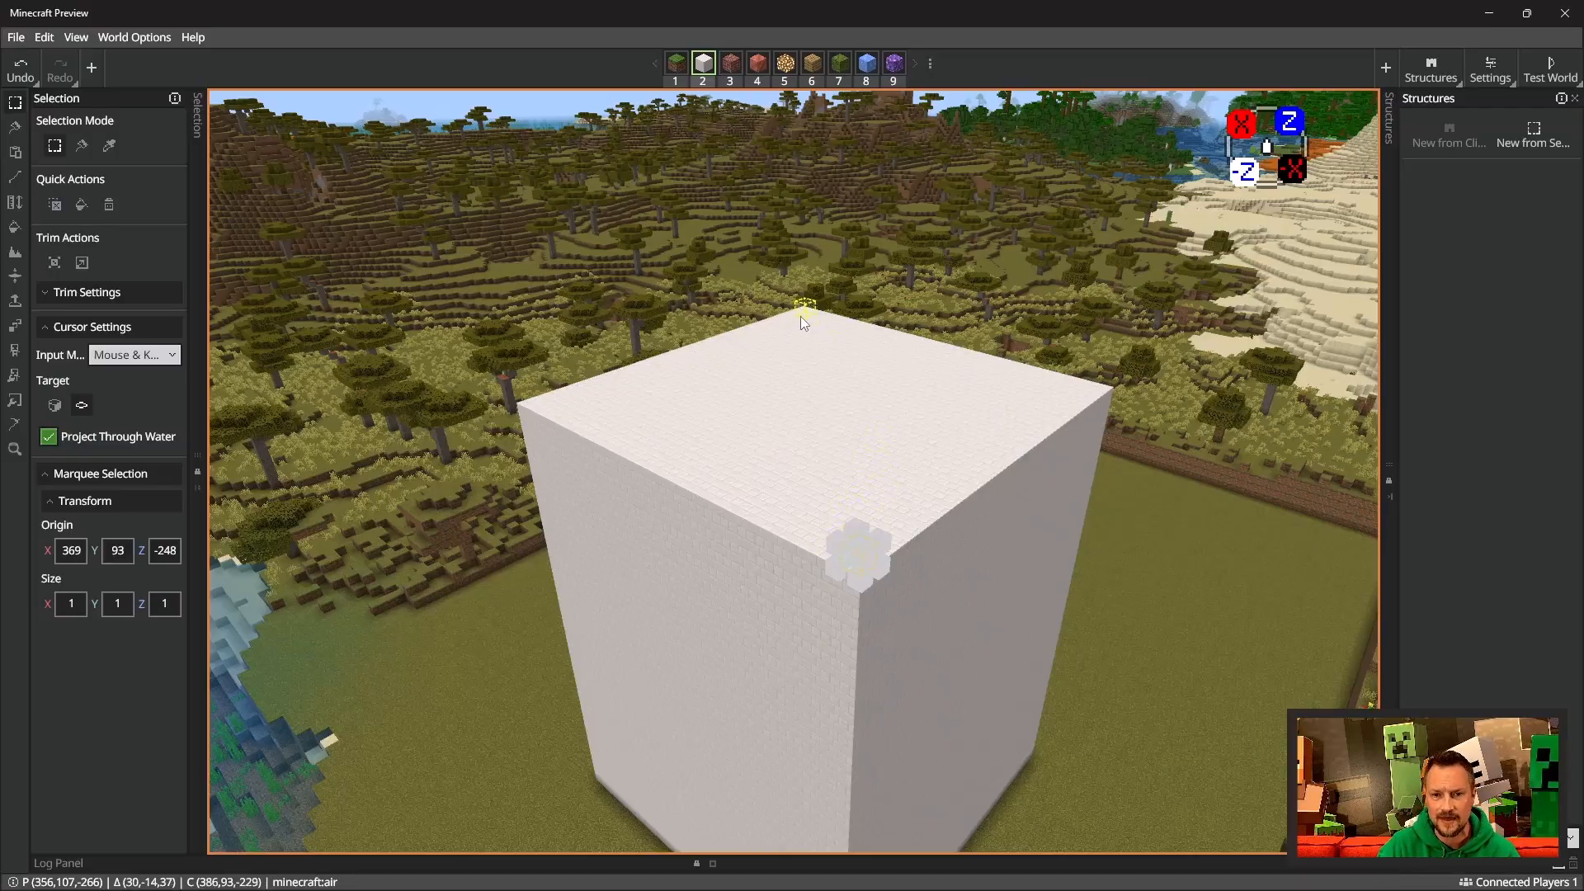
key("w")
right_click_drag(804, 329, 816, 320)
left_click(803, 366, "shift")
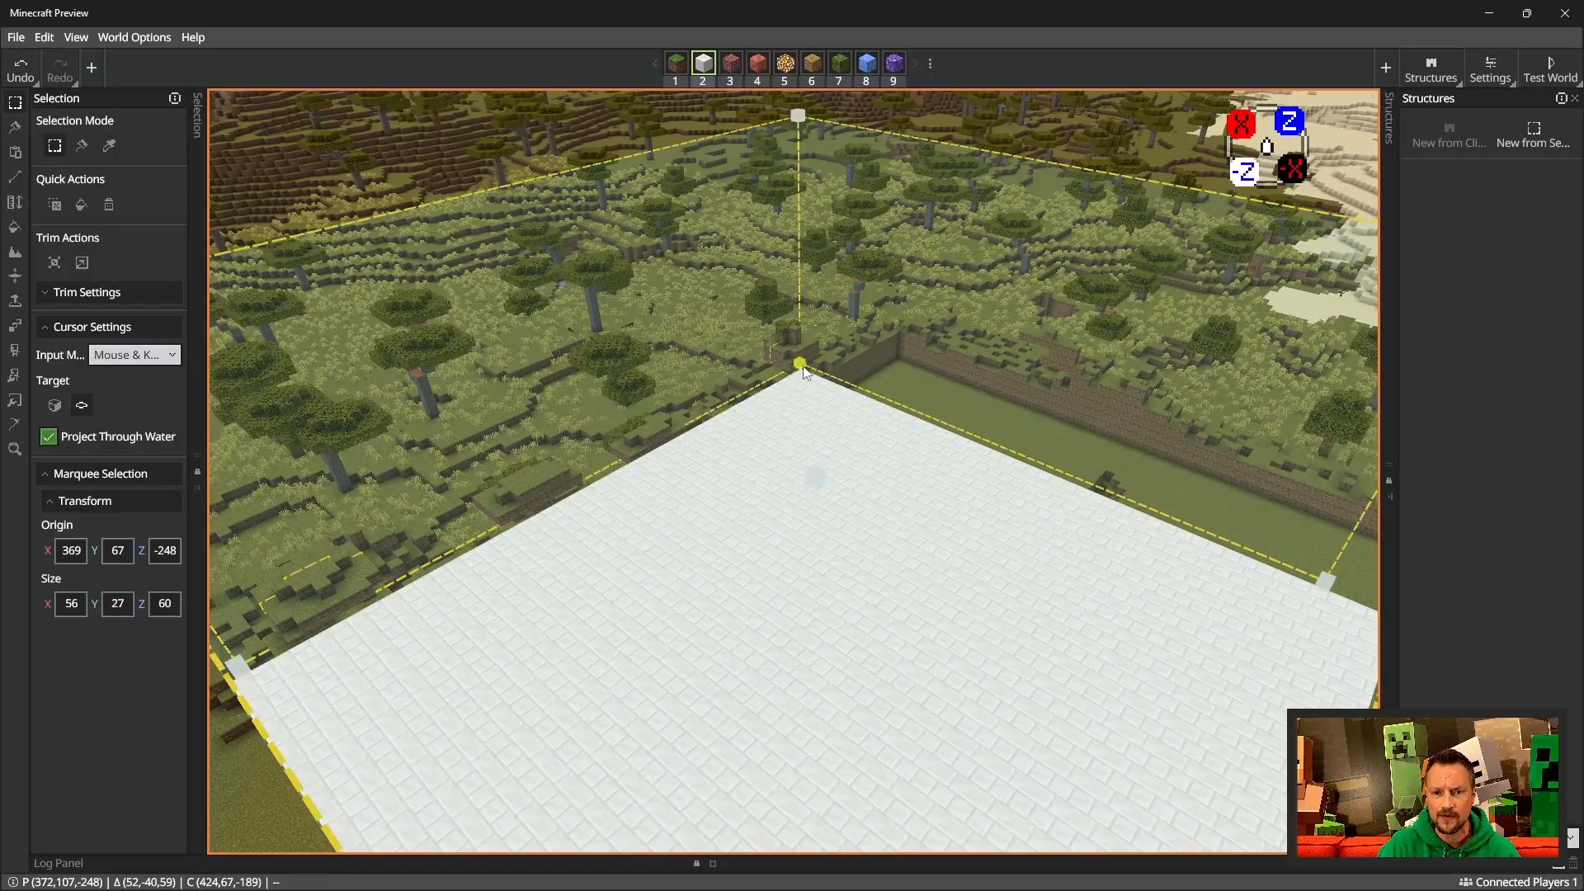
left_click(805, 391)
Step: Select the one-block layer above the quartz tower from the near corner to the far corner, 23 × 1 × 23 blocks
key("s")
right_click_drag(797, 470, 810, 608)
left_click(863, 597)
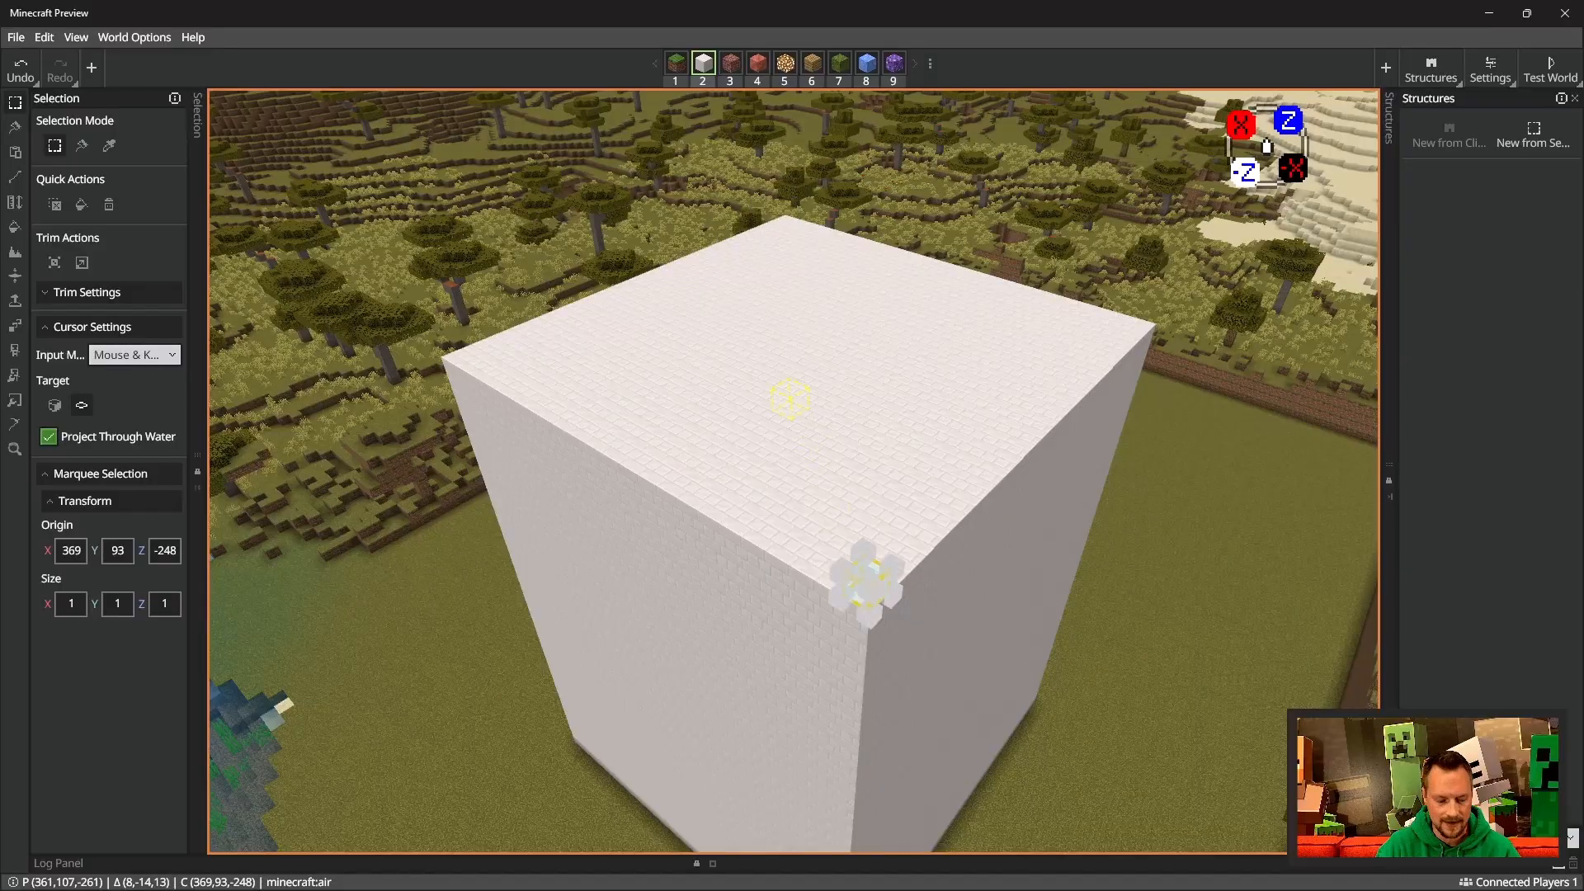
key("w")
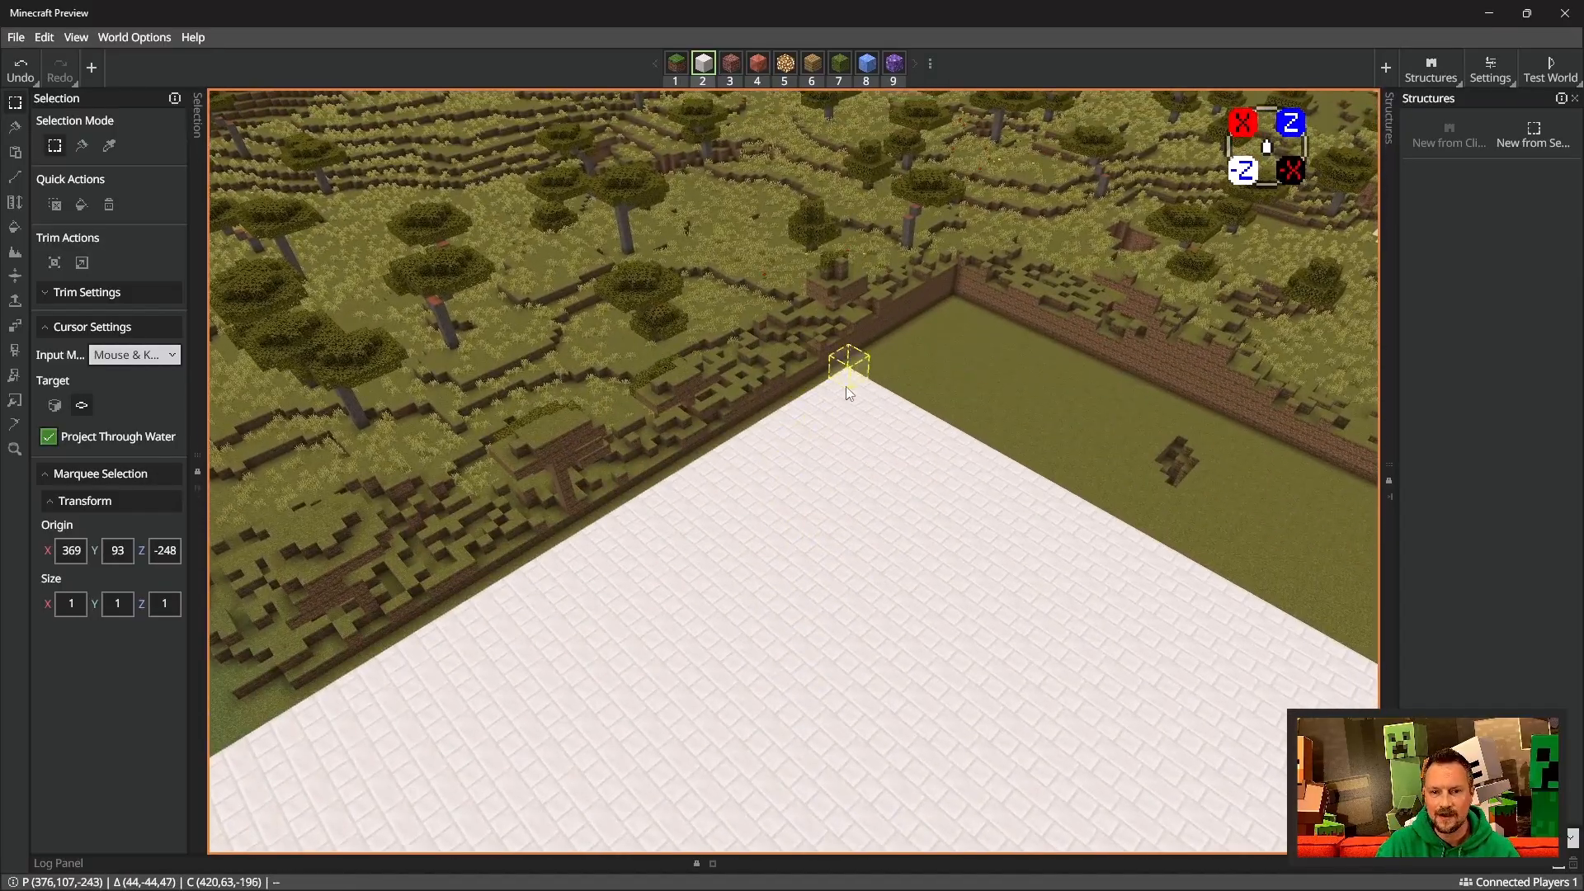
left_click(845, 382, "shift")
Step: Extend the far corner of the top-layer selection one block outward along X and Z, to 24 × 1 × 24
left_click(838, 355)
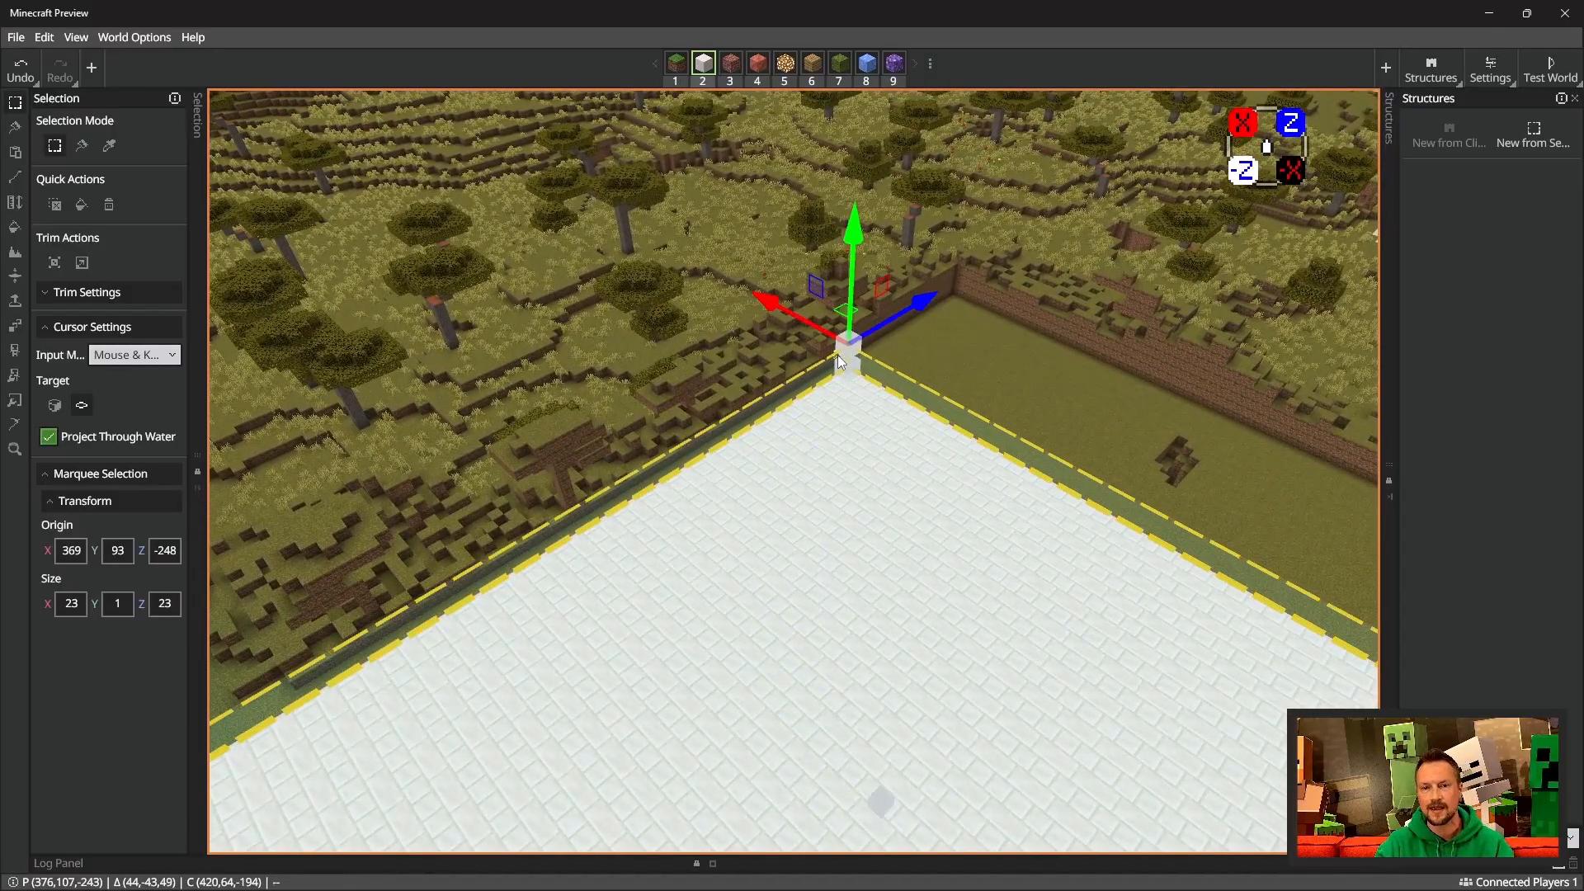
left_click_drag(758, 301, 742, 293)
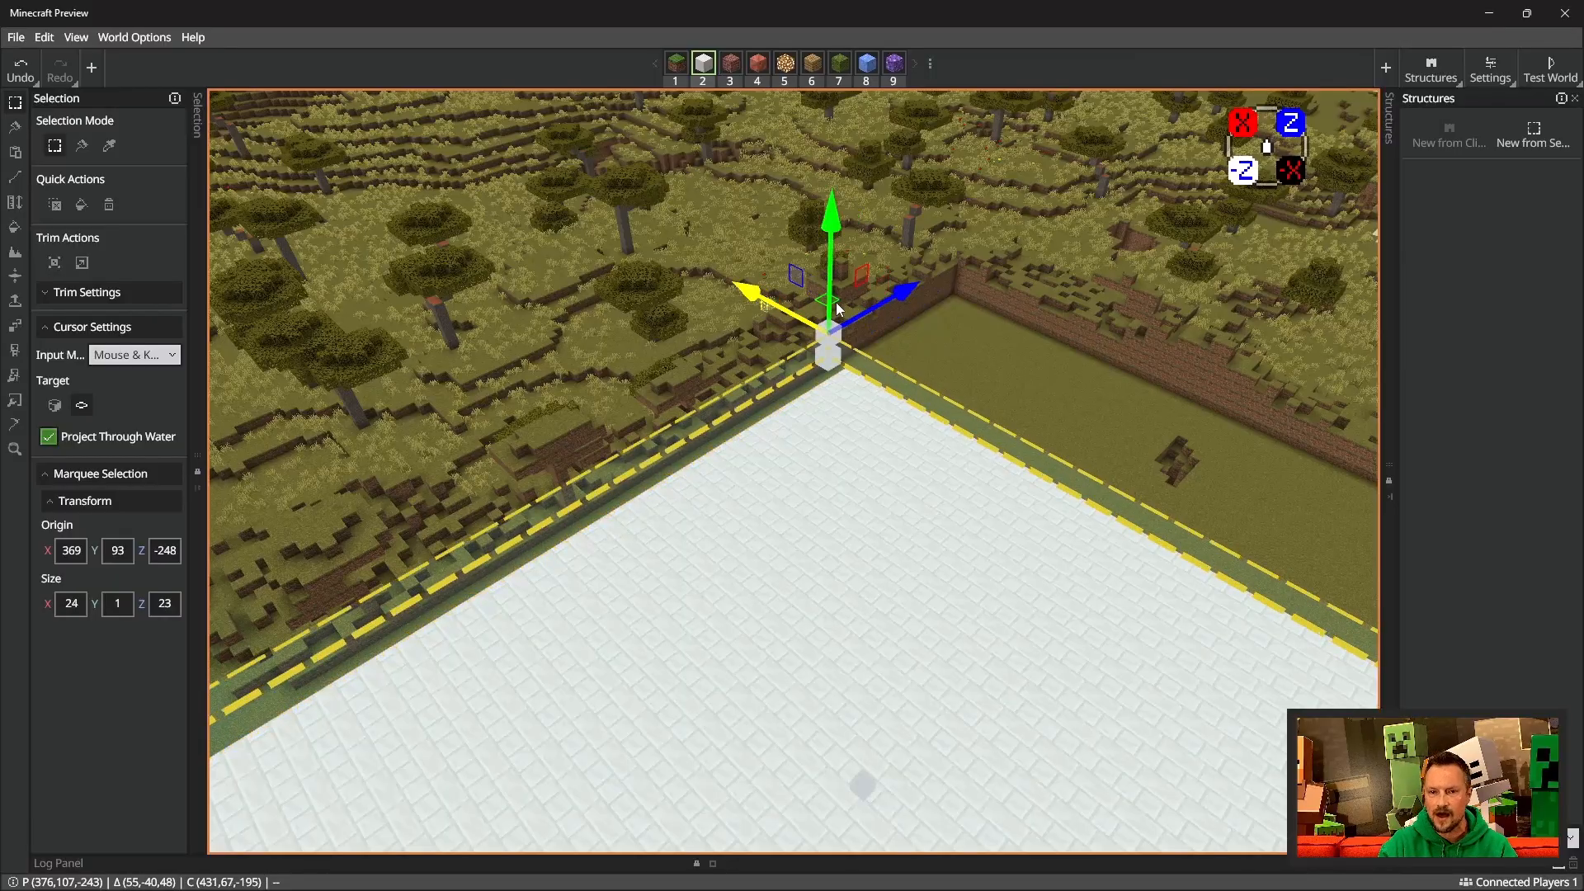
left_click_drag(904, 291, 920, 288)
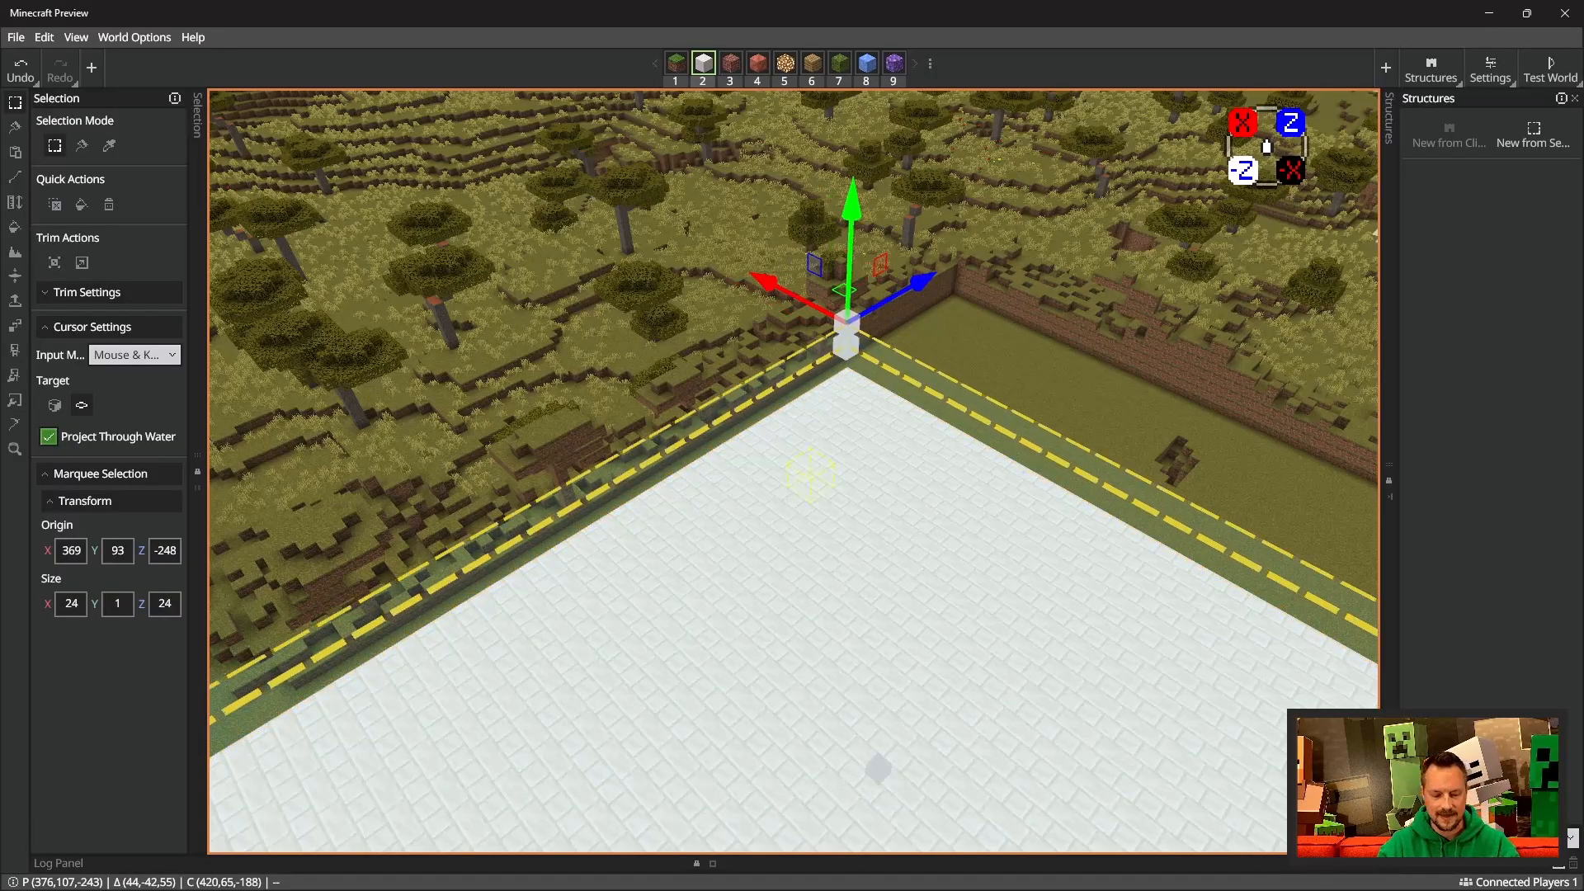
Step: Extend the selection's near corner one block outward along X and Z to 25 × 1 × 25 and fill it with Quartz Bricks
key("s")
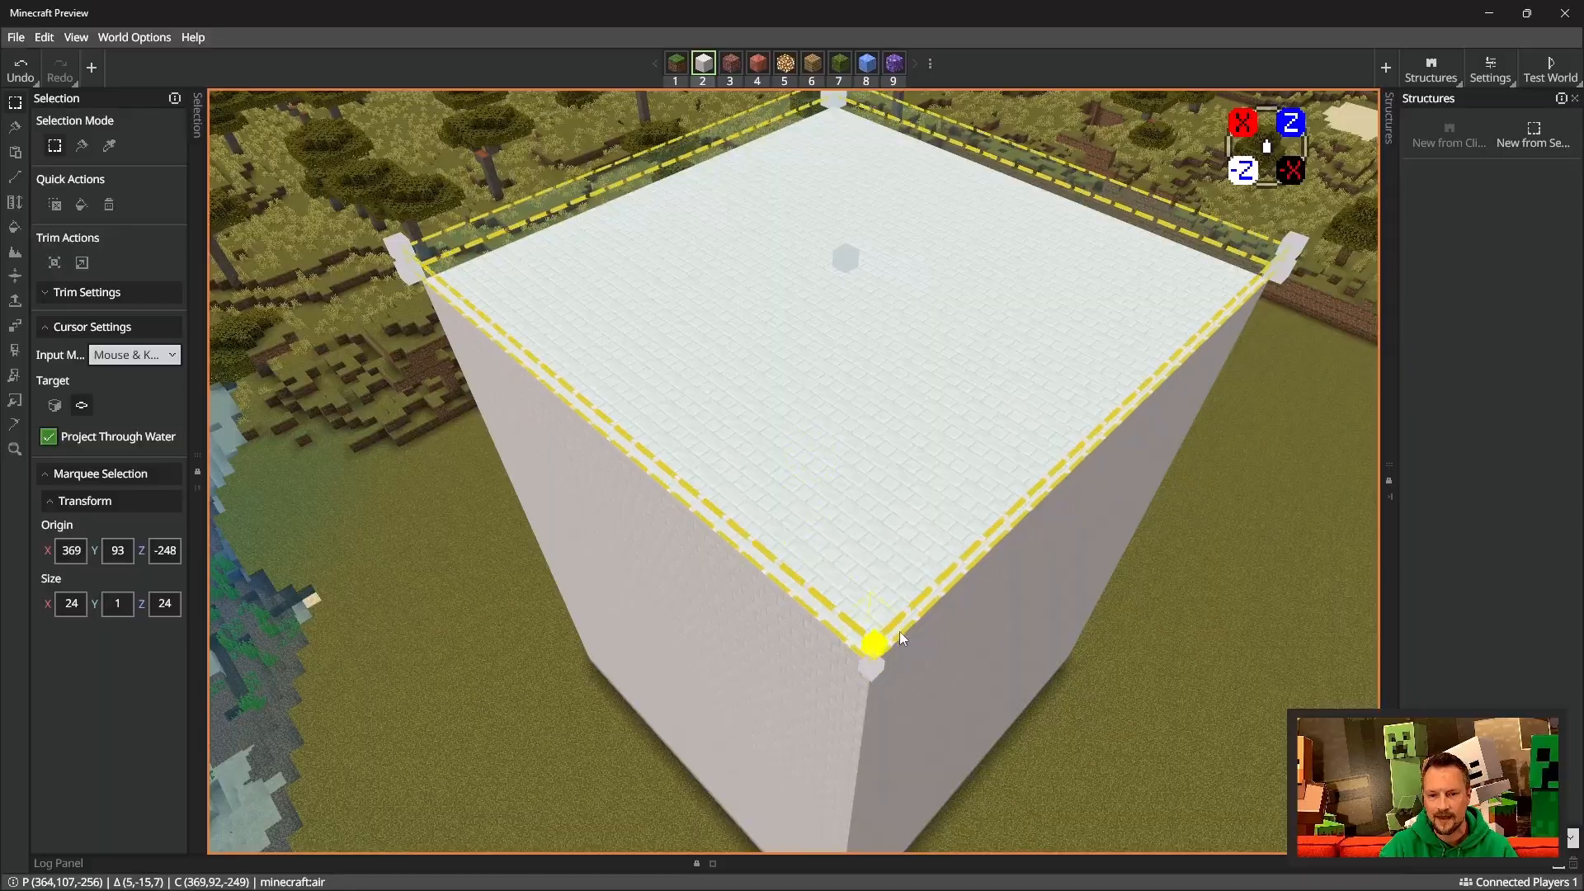
left_click(876, 644)
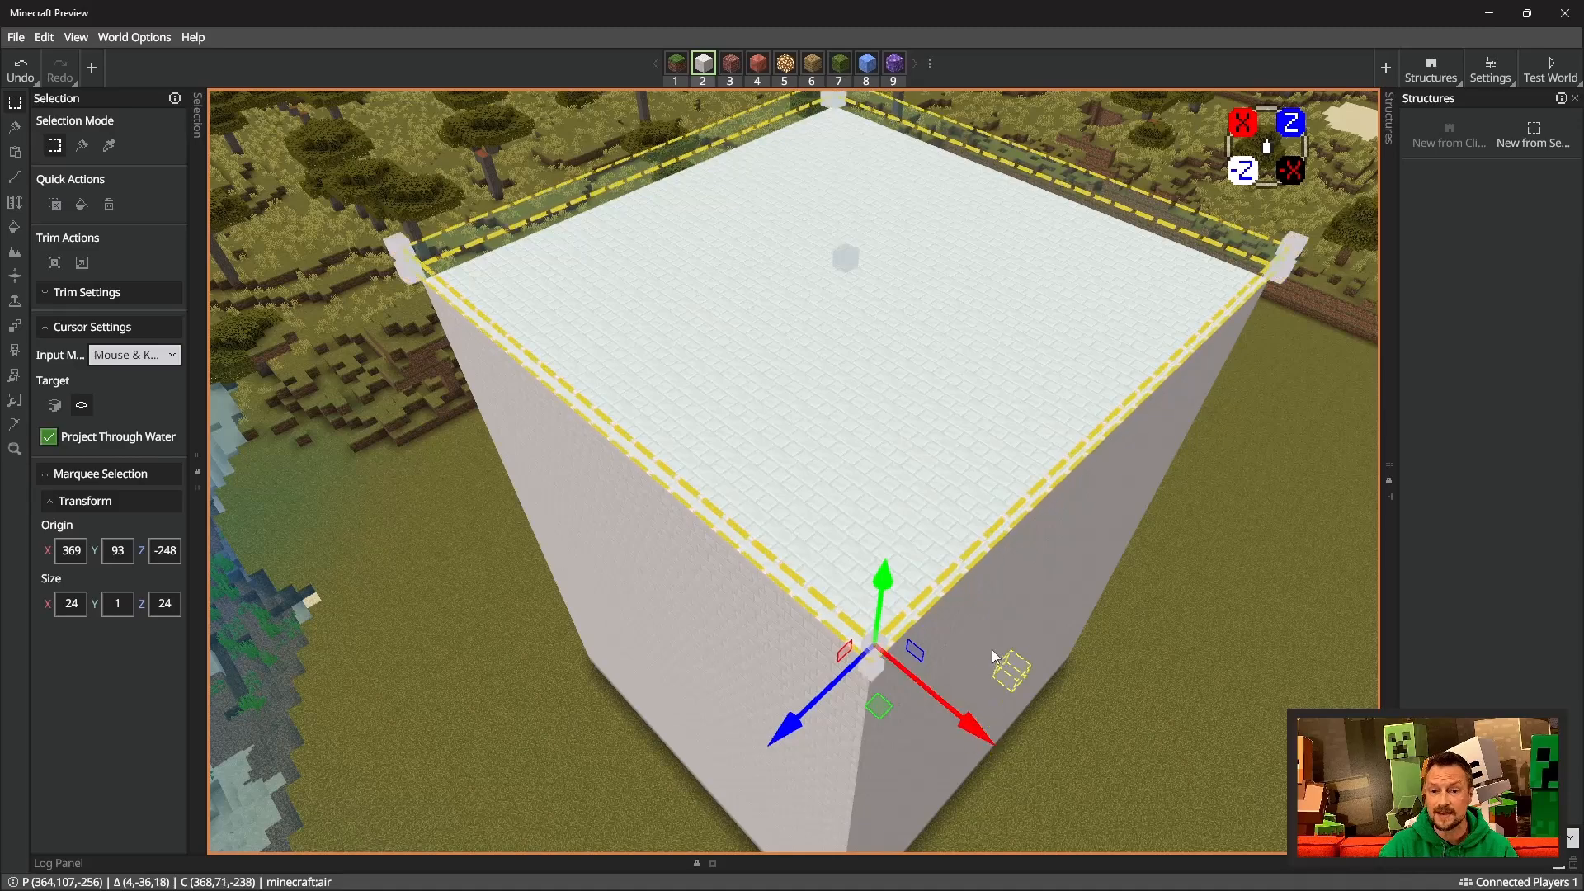
left_click(1001, 661)
key("ctrl+z")
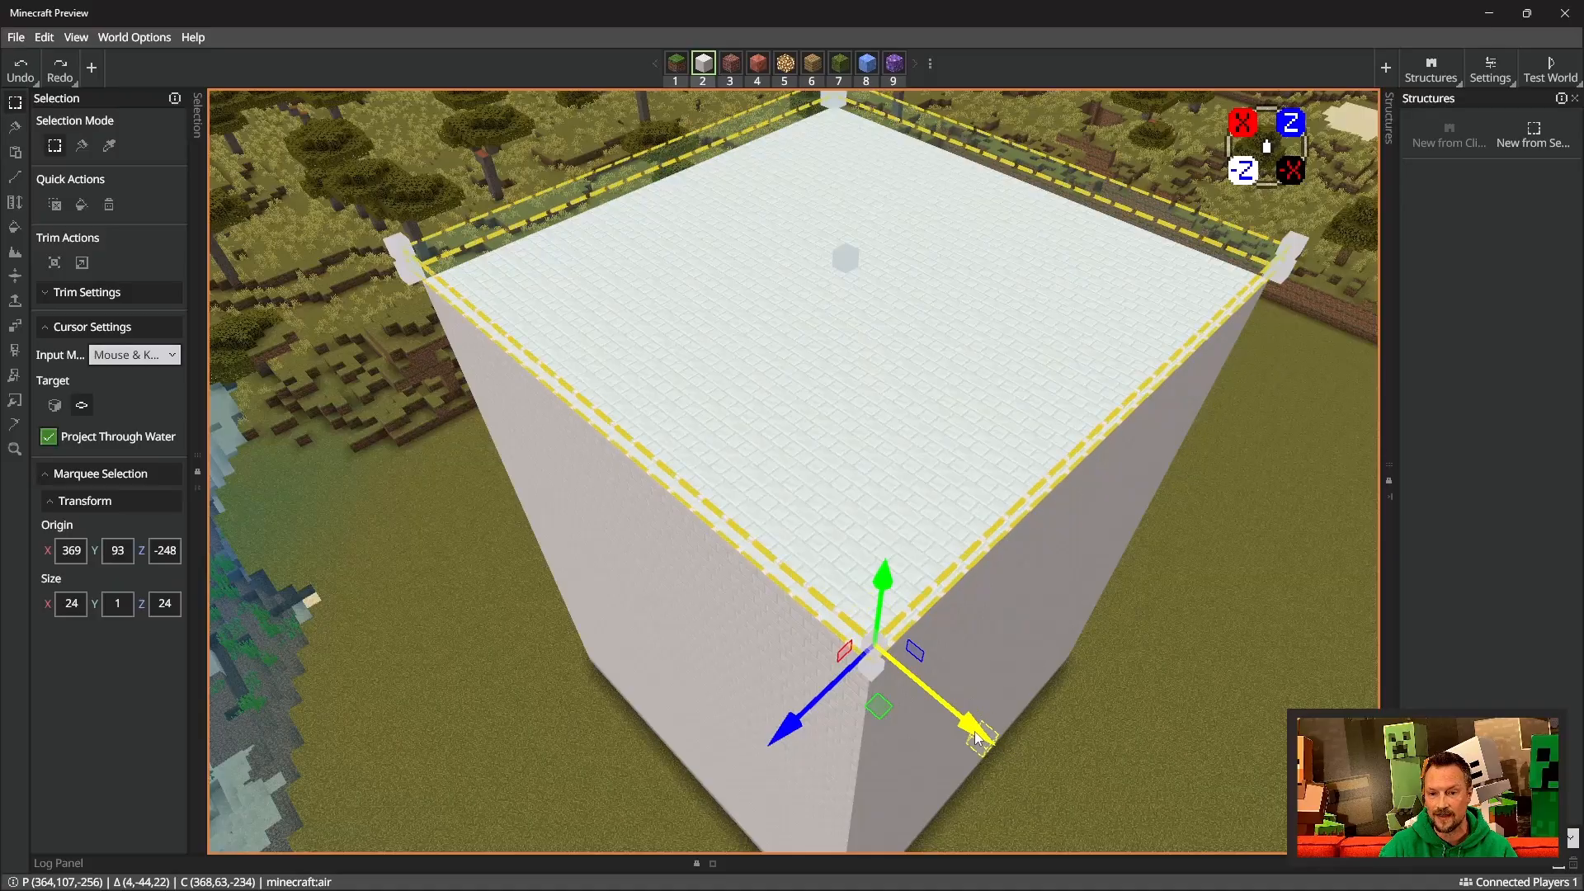
left_click_drag(983, 734, 1022, 765)
left_click_drag(808, 759, 765, 788)
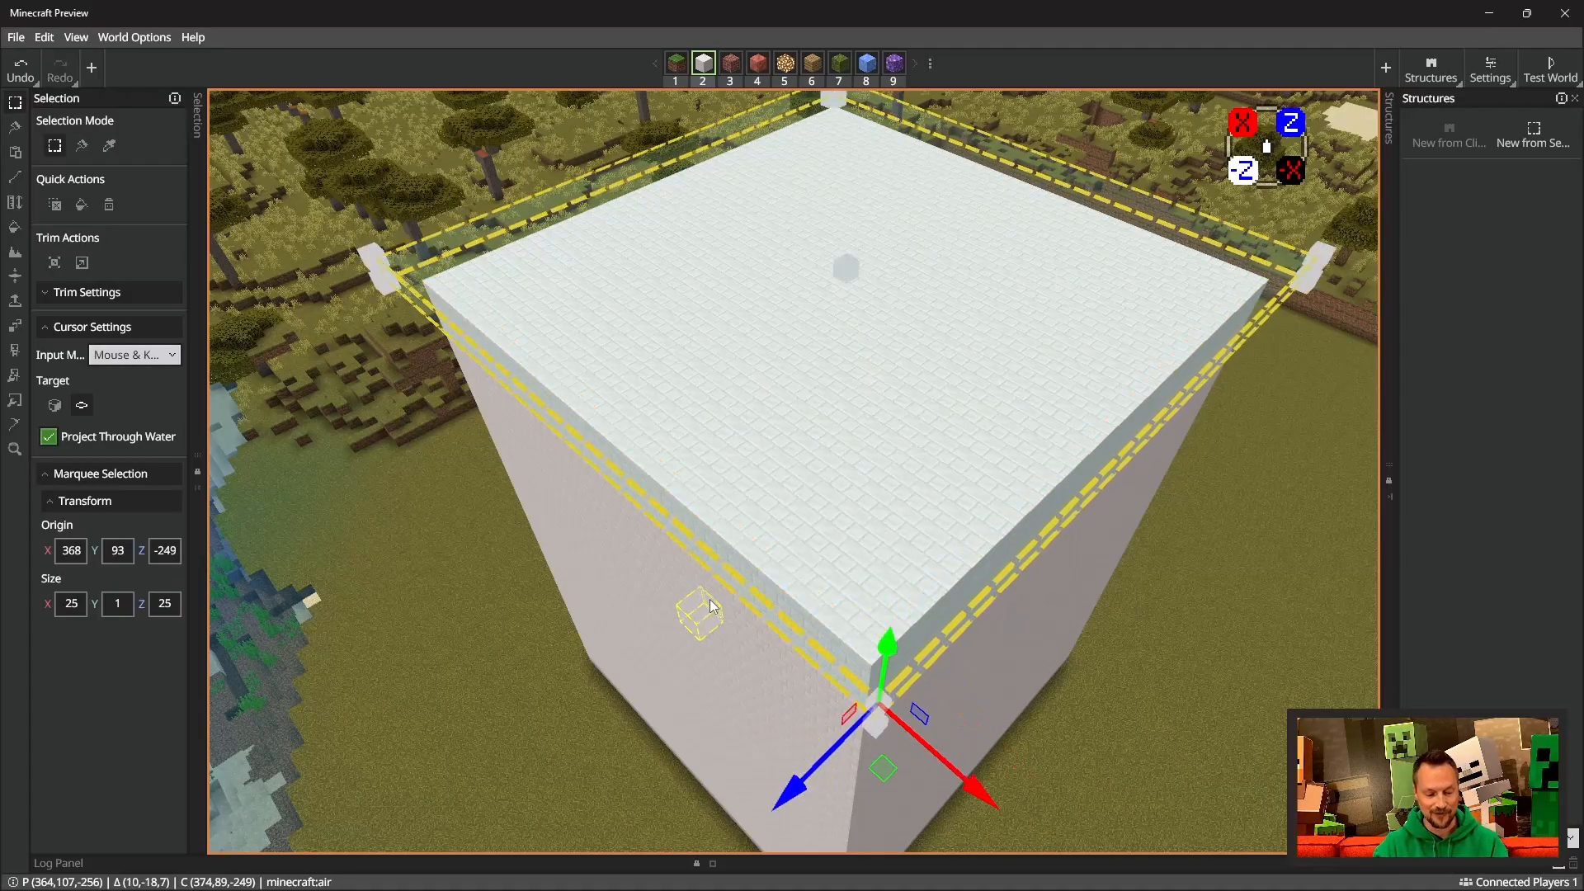
key("ctrl+f")
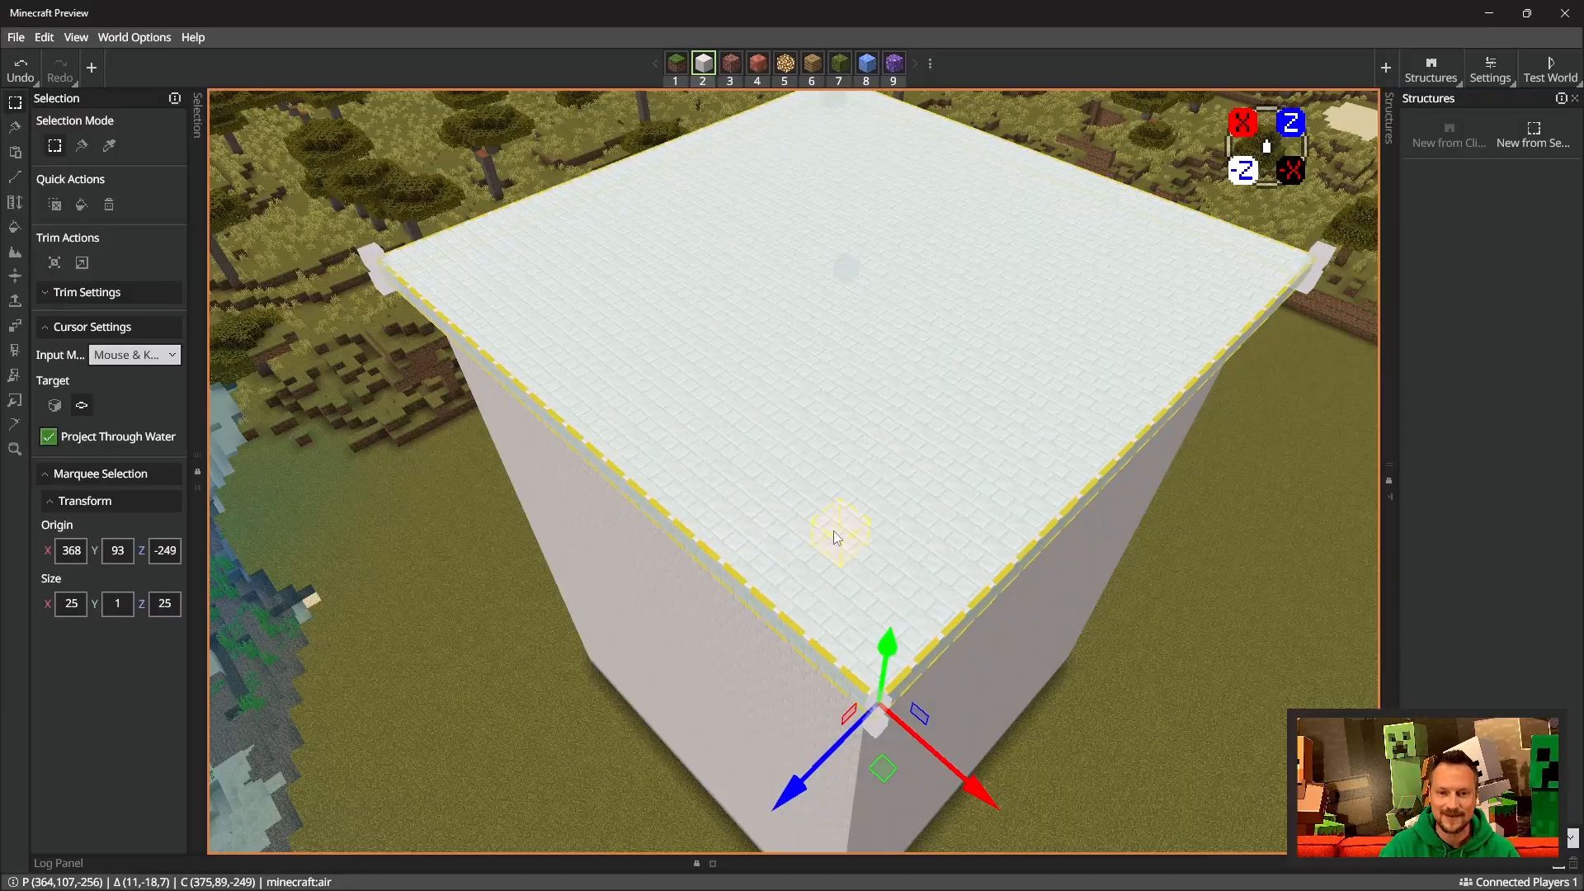
Step: Select a single block on the roof slab's near corner at 368, 94, -249 and set the Repeater Tool to Grid mode
key("ctrl+d")
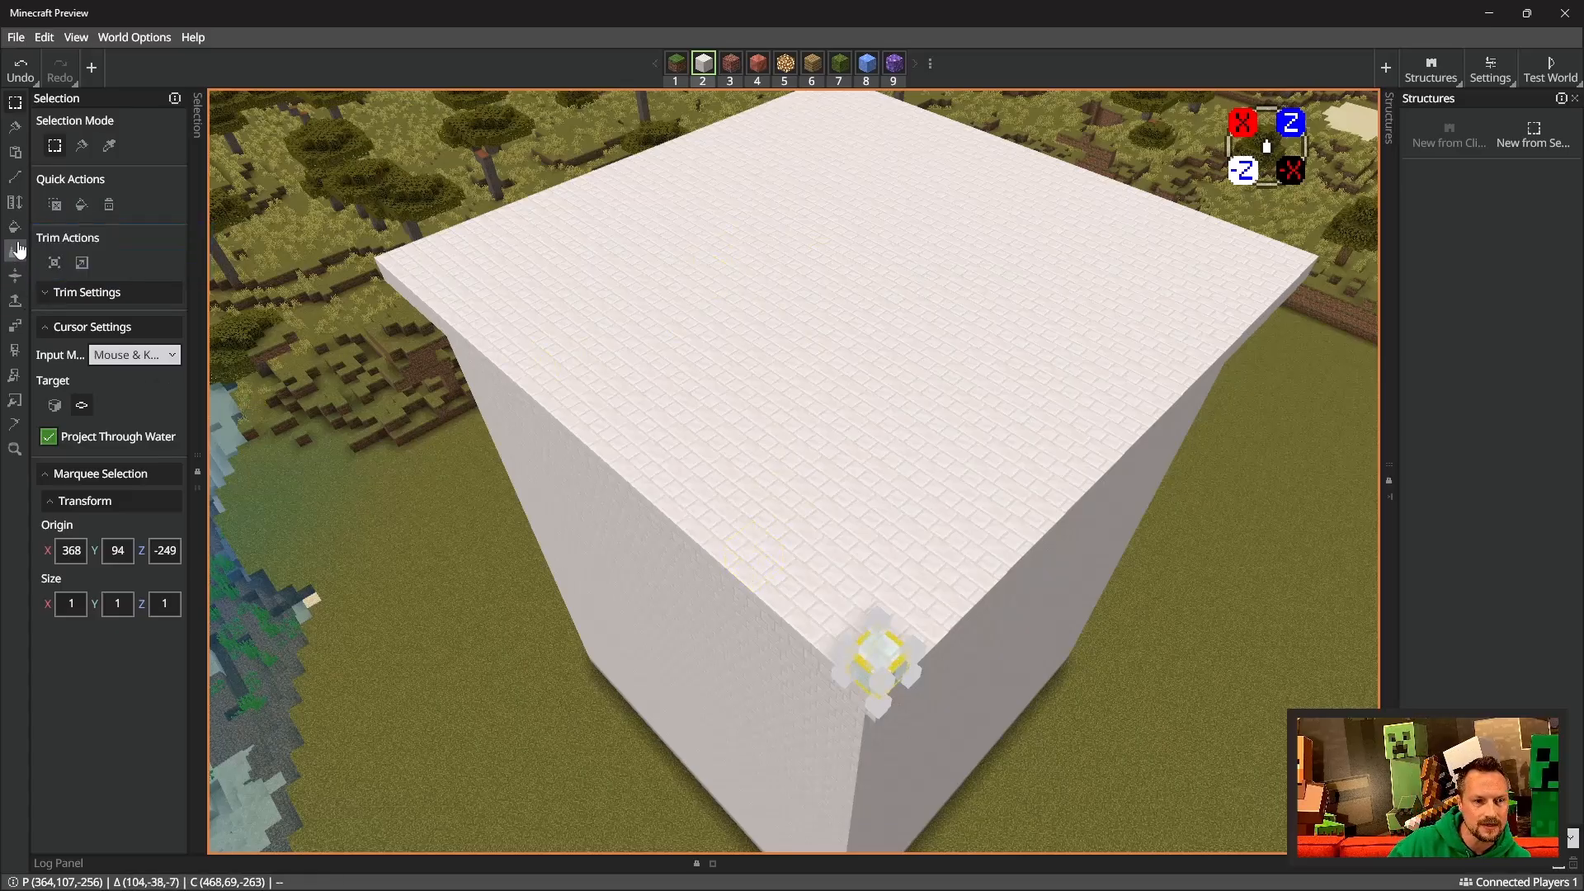
left_click(16, 327)
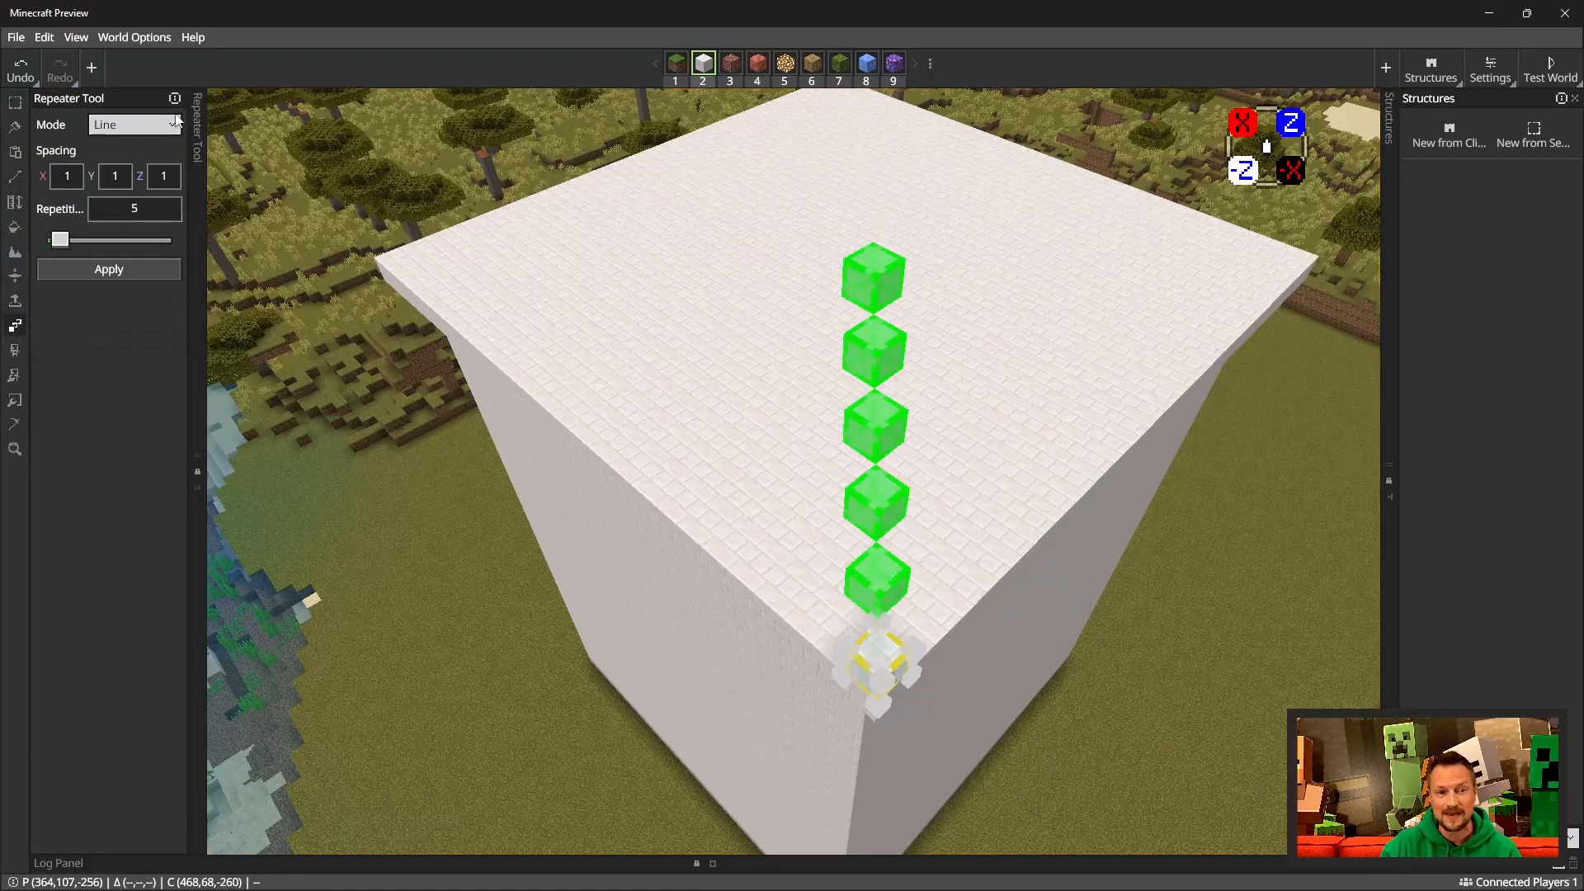
left_click(145, 156)
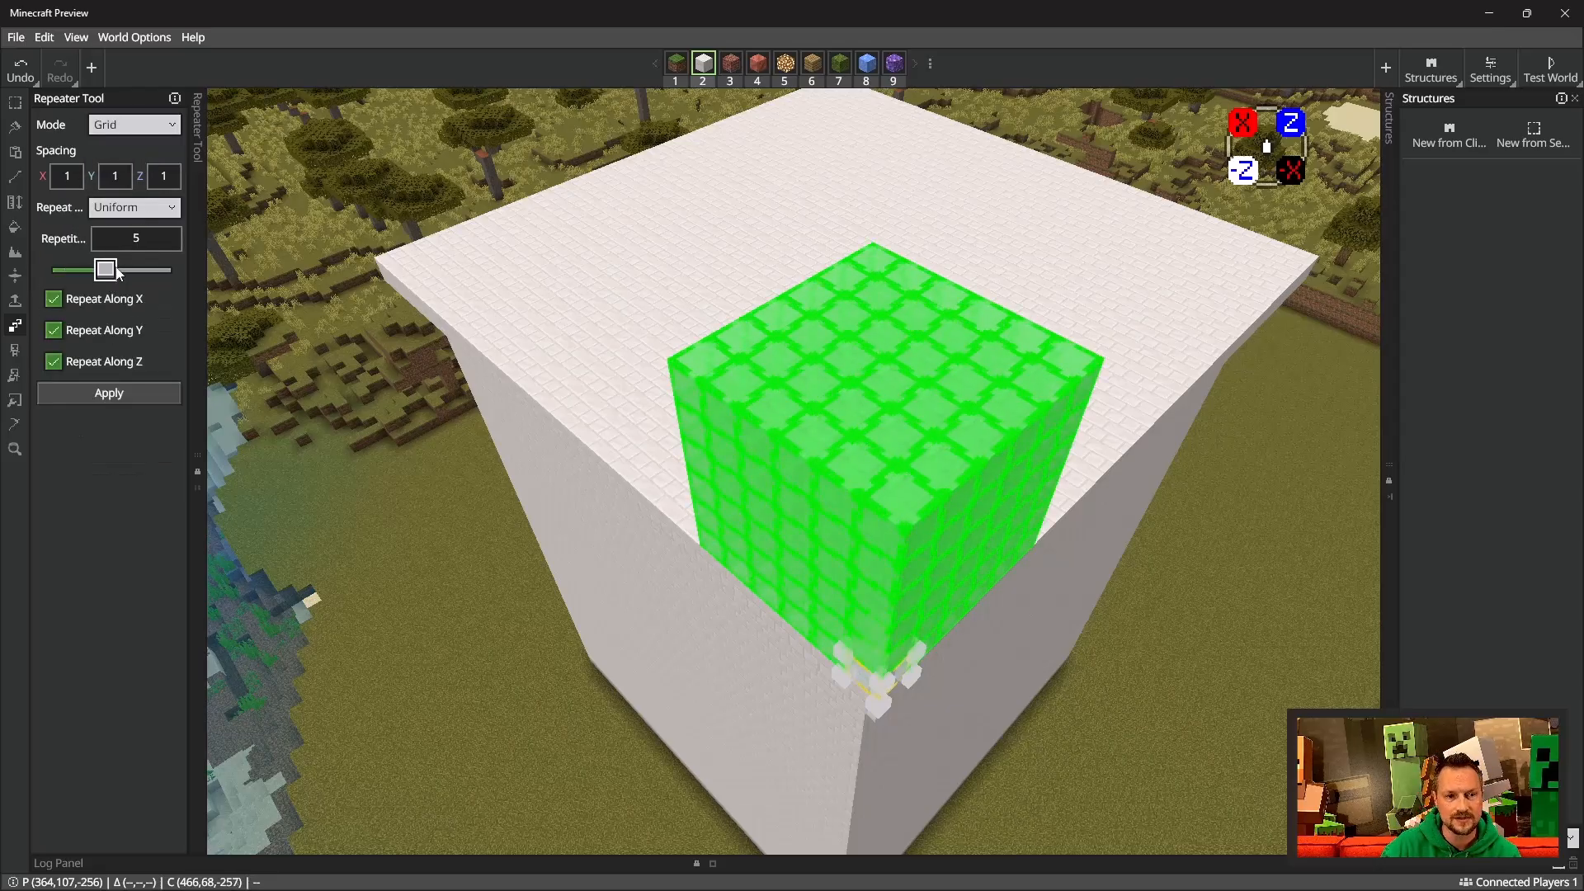
Step: Turn off repetition along Y for the grid and set the uniform repetitions to 13
left_click_drag(122, 274, 151, 271)
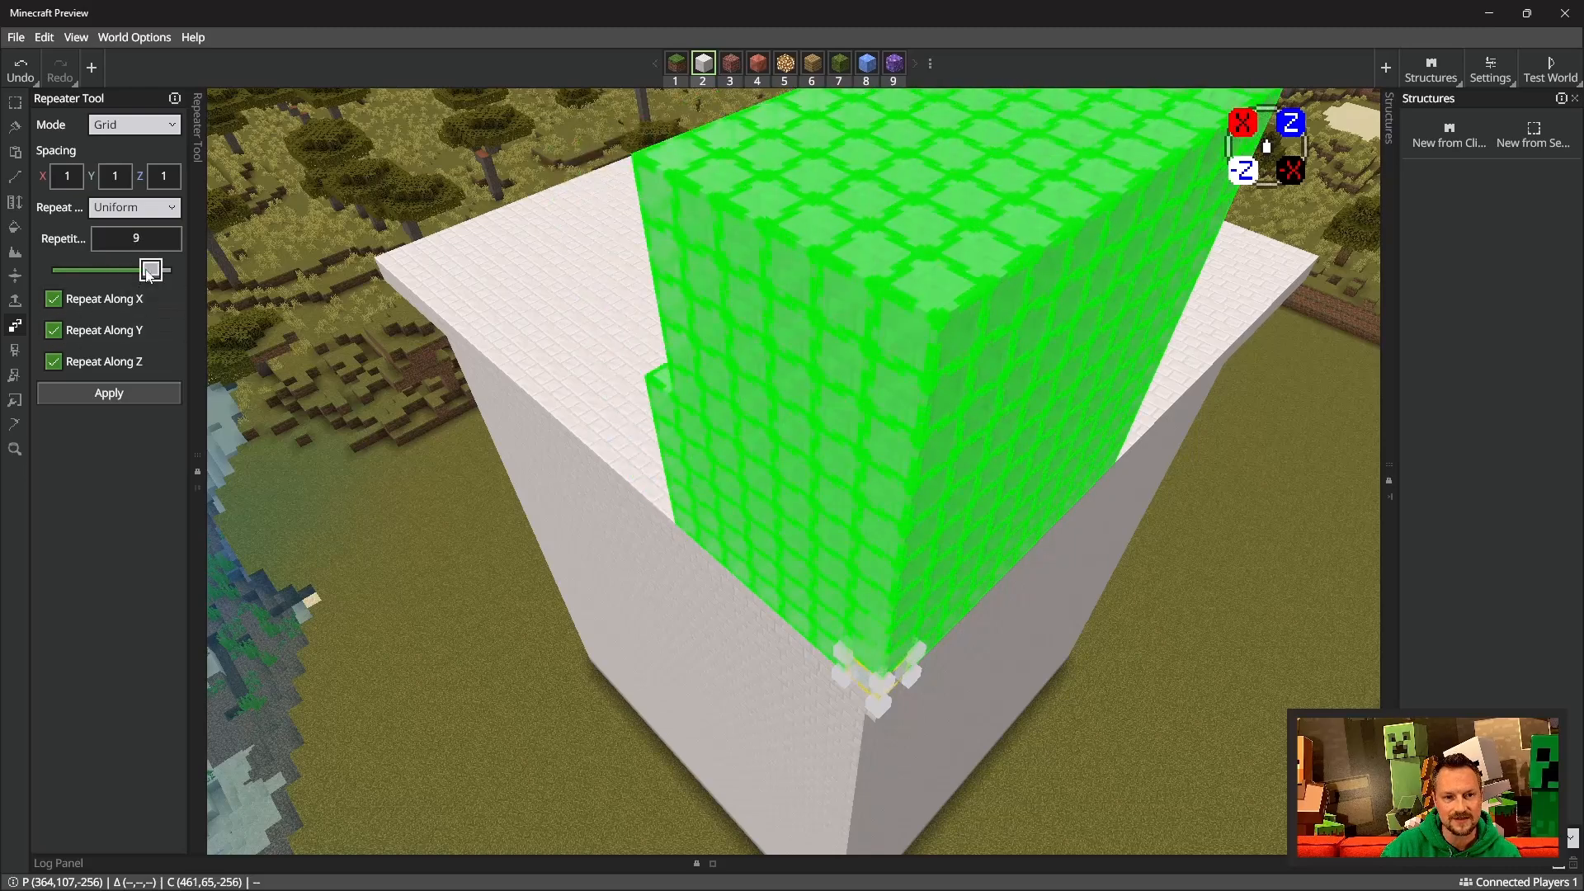
left_click(53, 330)
left_click(53, 330)
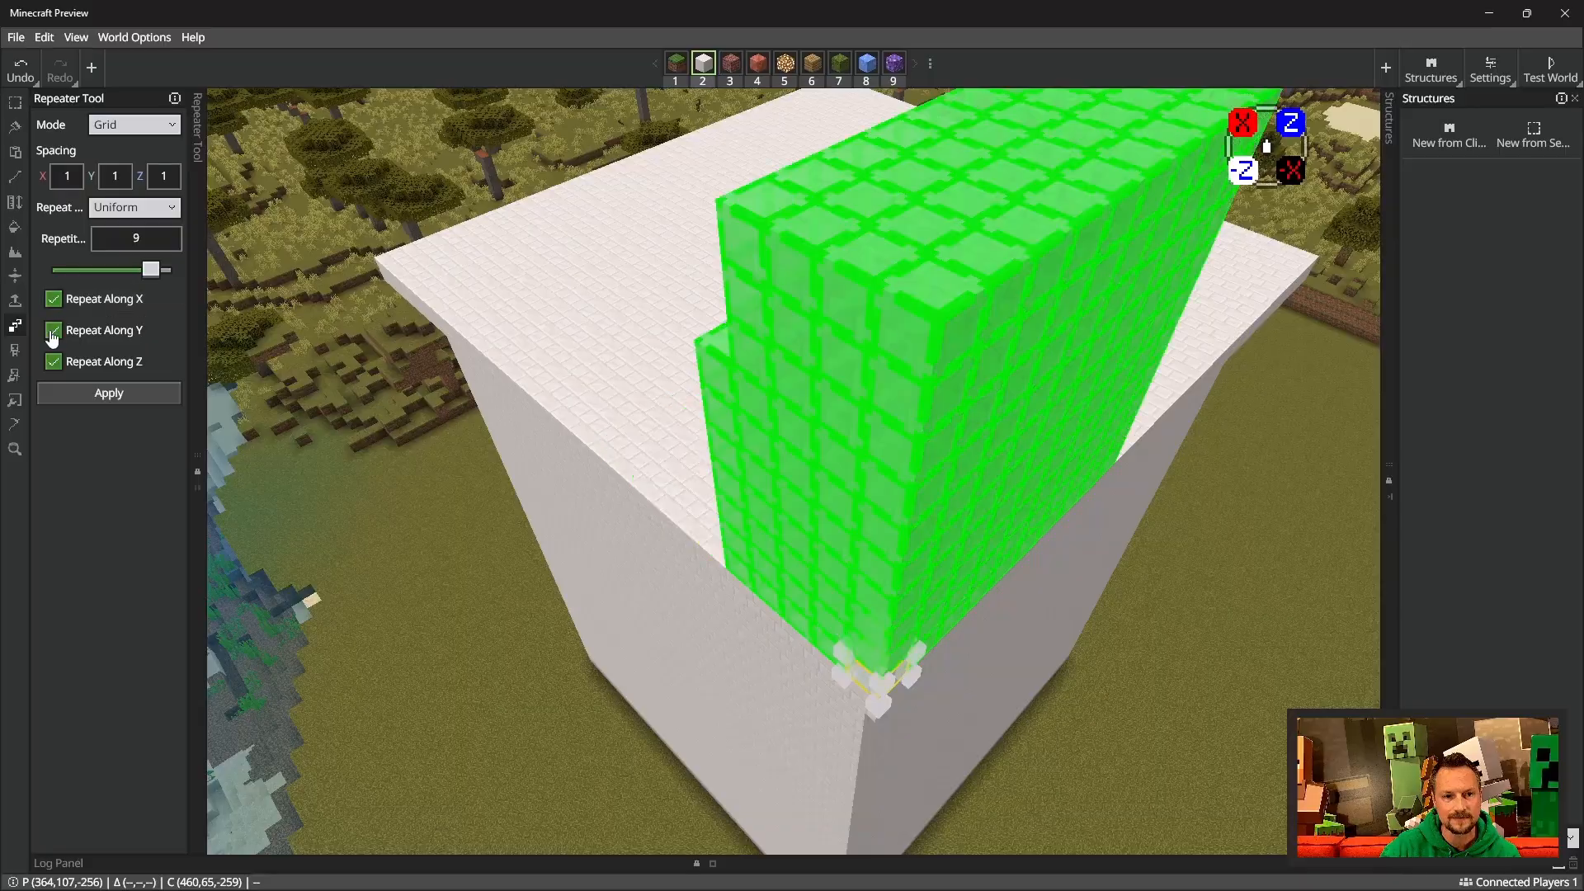
left_click(54, 330)
left_click_drag(150, 271, 109, 281)
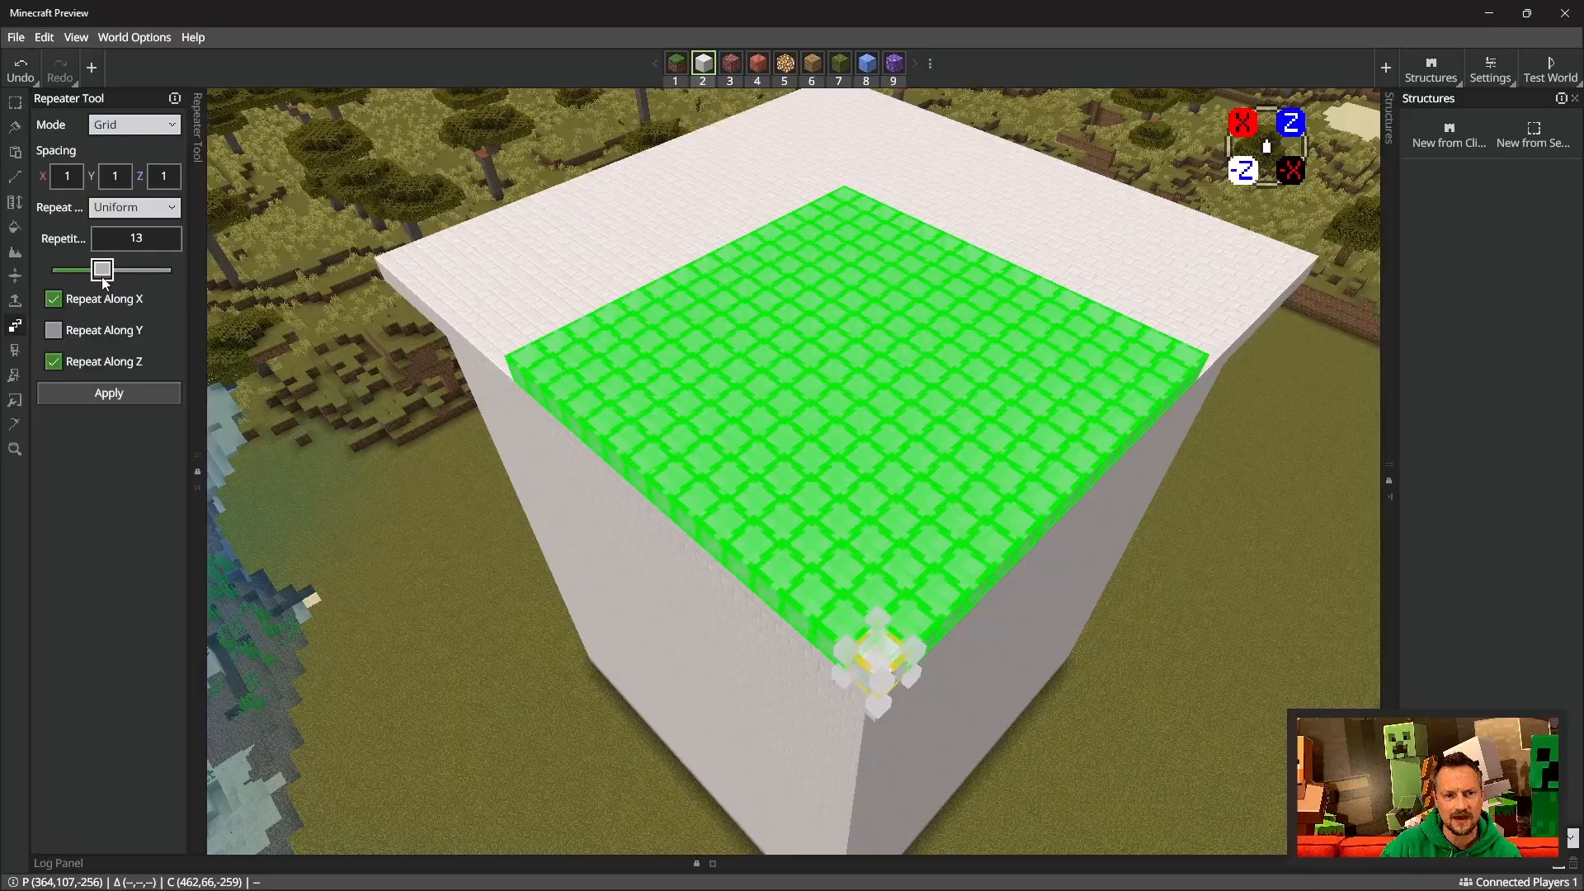
Step: Set the grid's uniform repetitions to 12 and its X and Z spacing to 2, and apply the repetition across the roof
left_click_drag(99, 277, 97, 278)
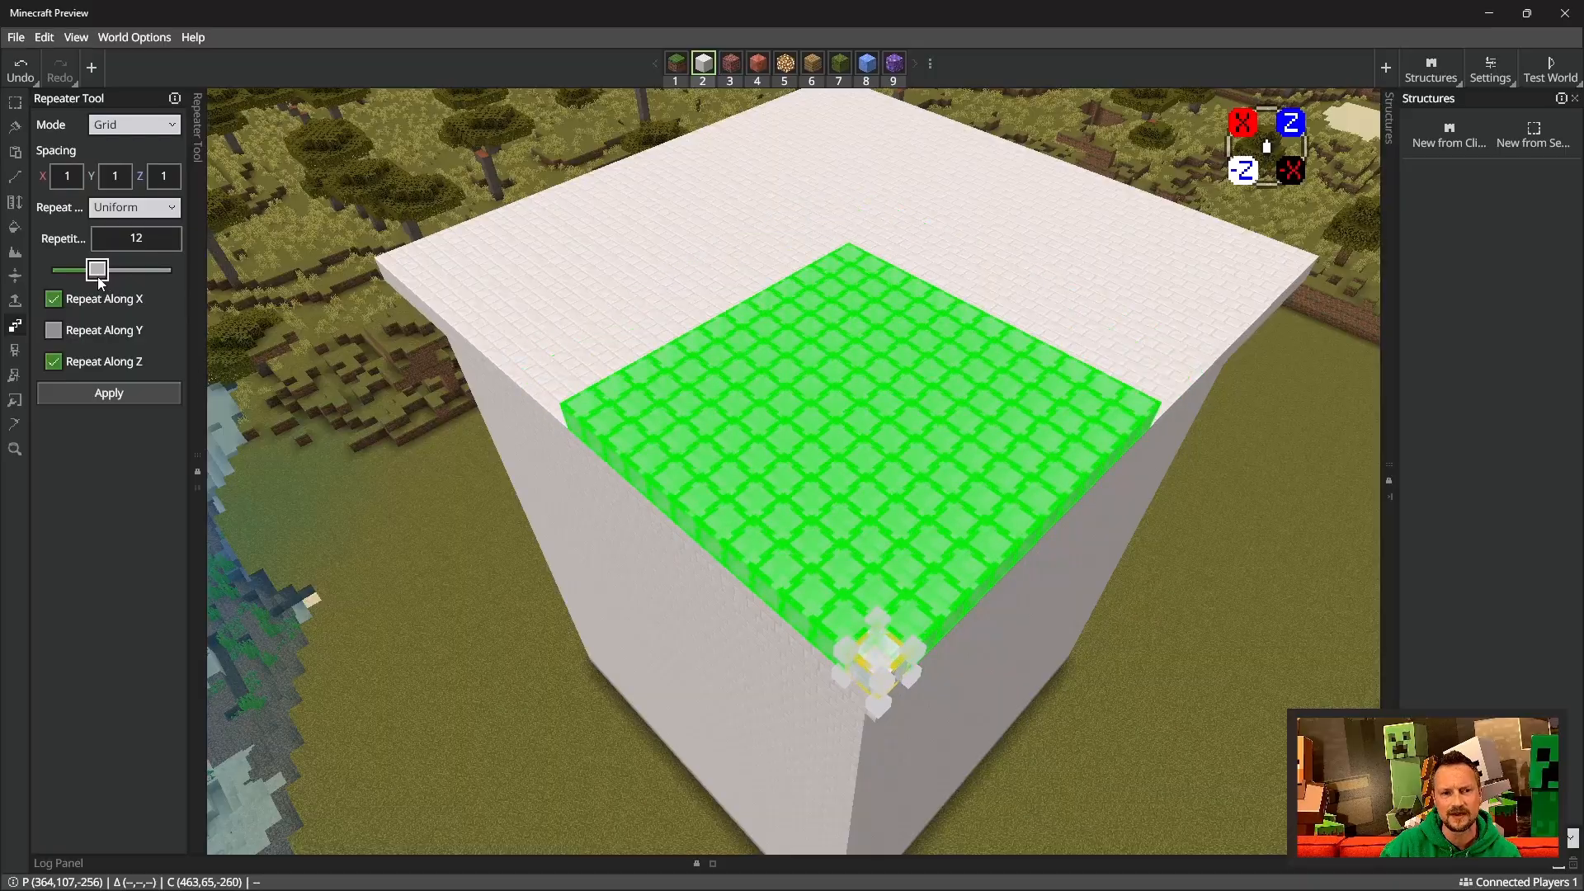
left_click(76, 182)
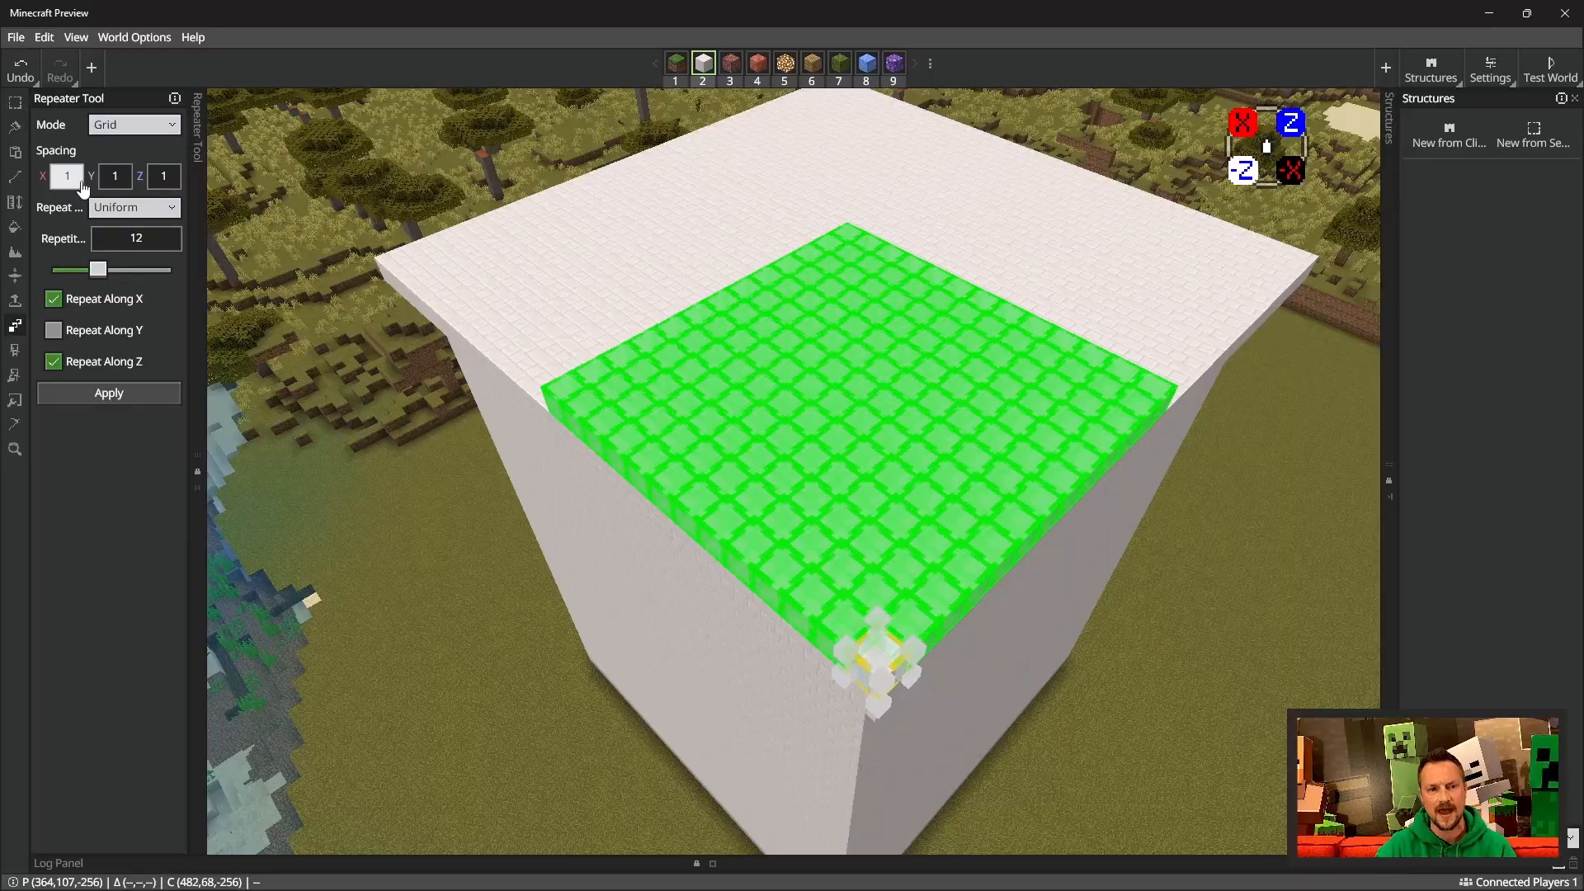
type("2")
key("BackSpace")
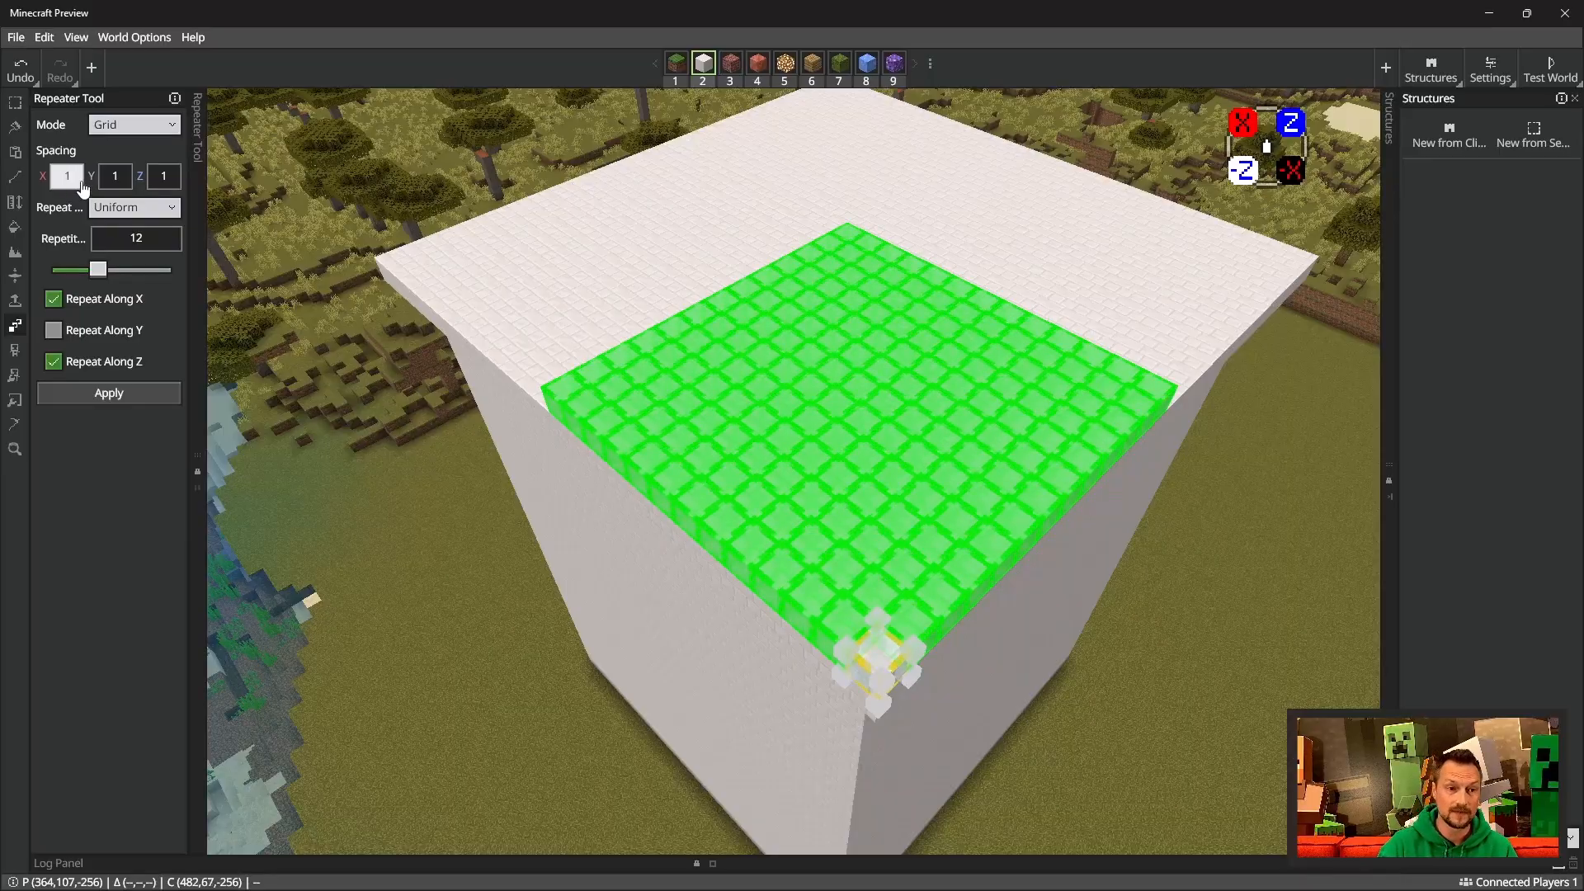
key("BackSpace")
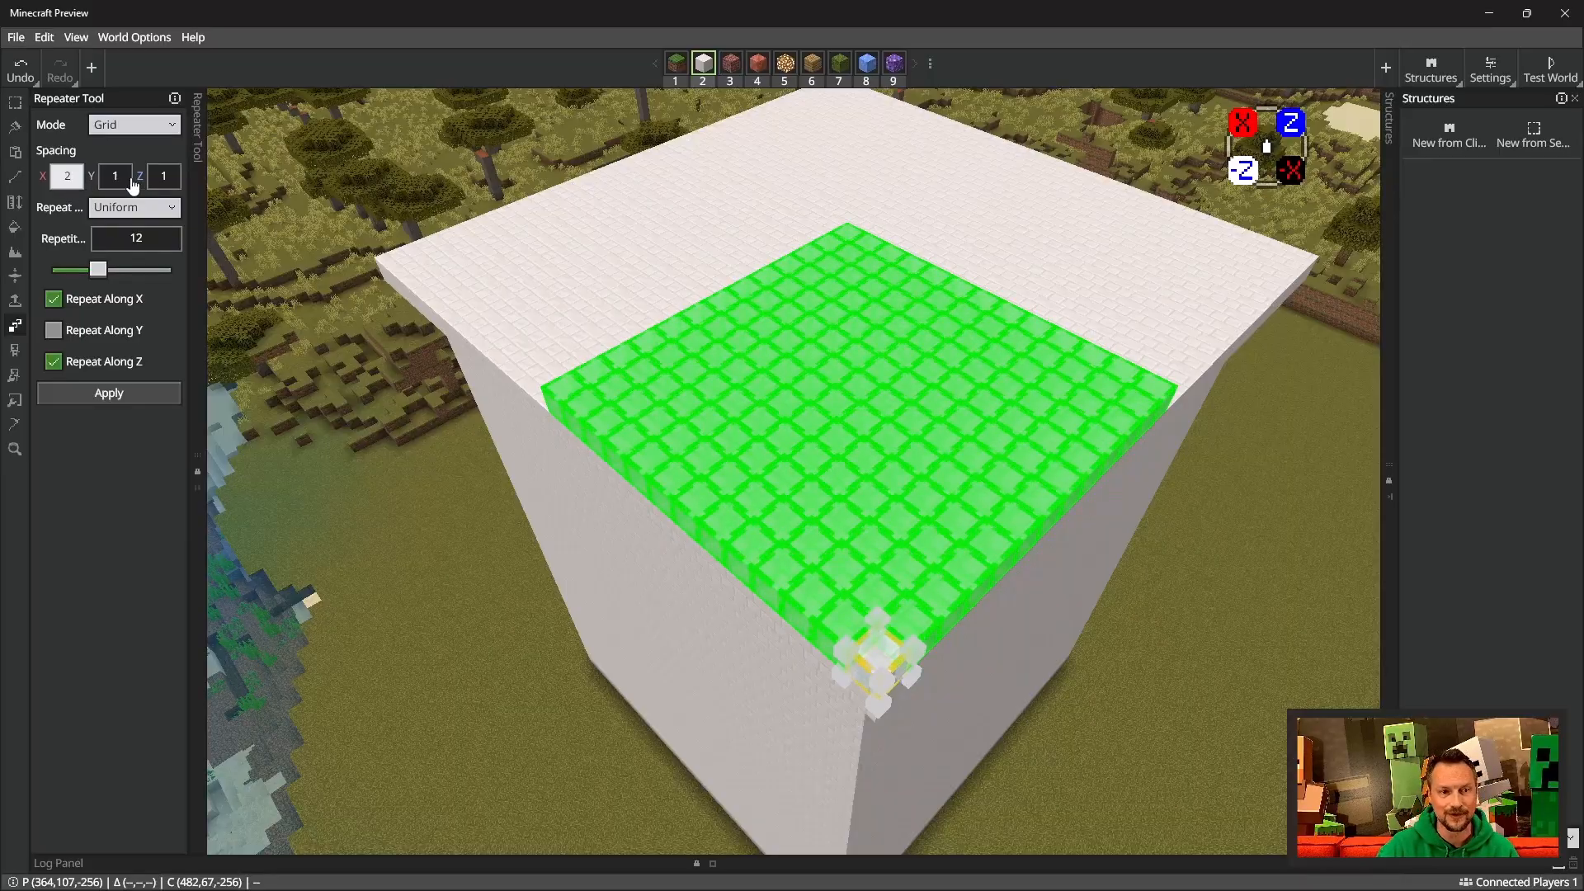
left_click(165, 178)
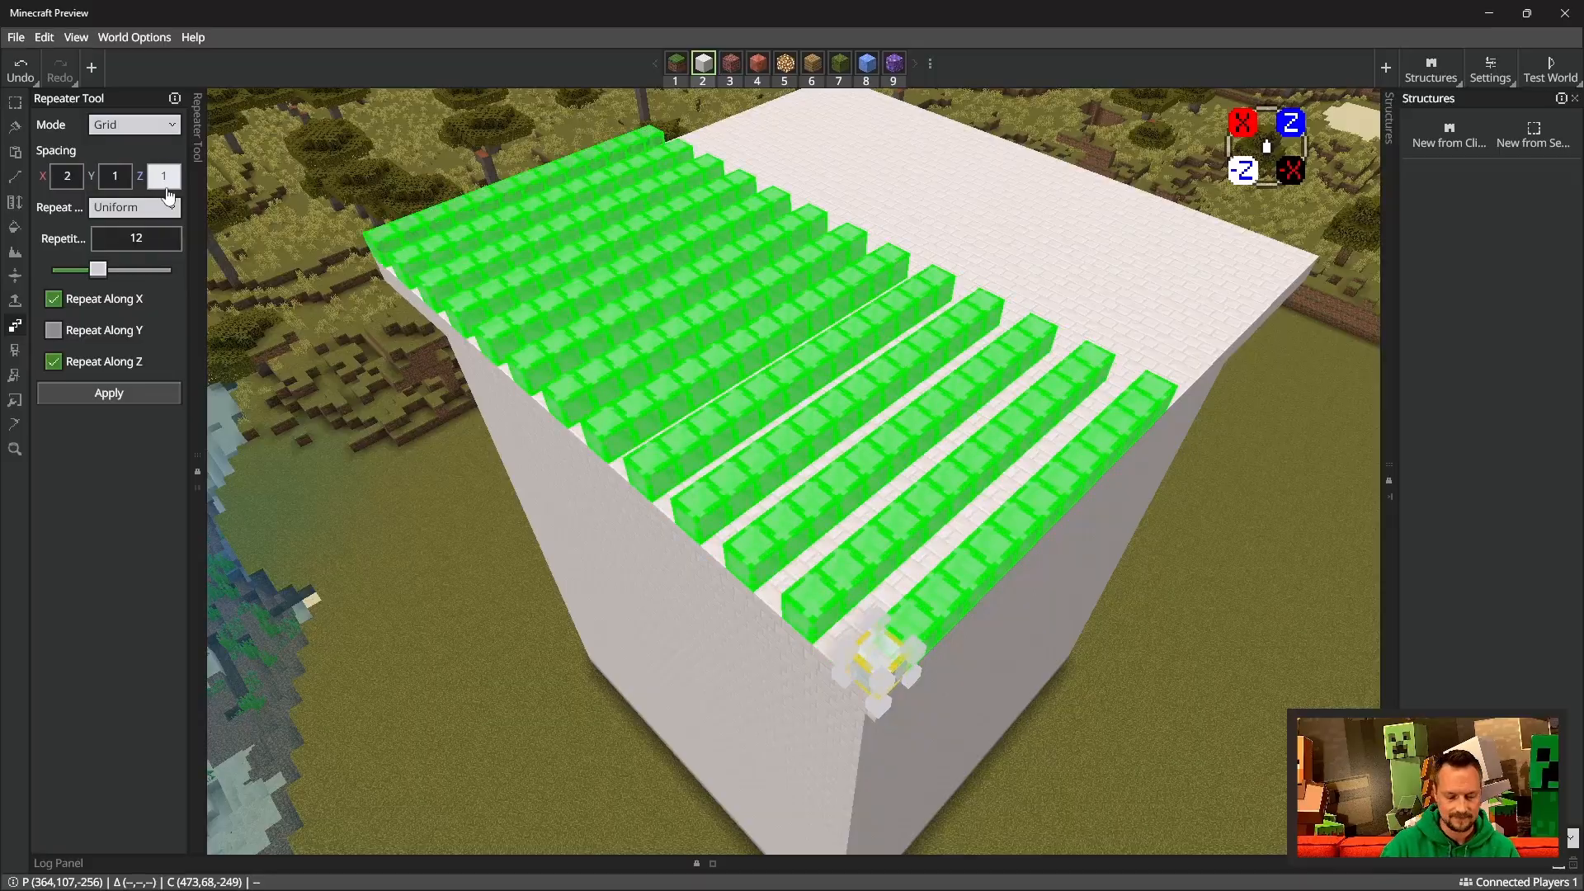
key("Return")
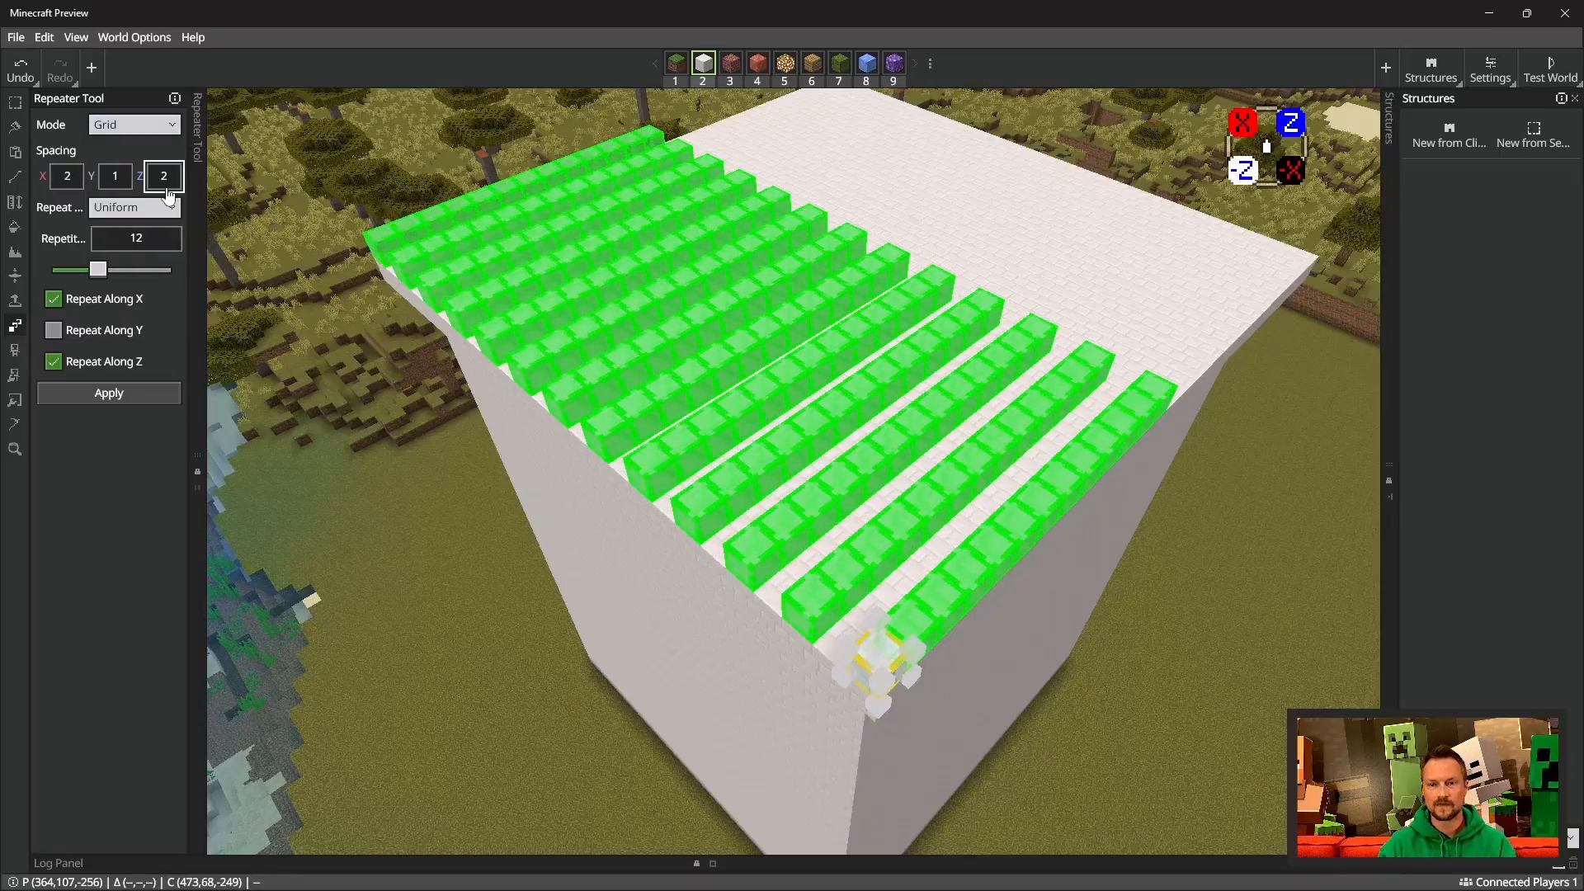
left_click(128, 397)
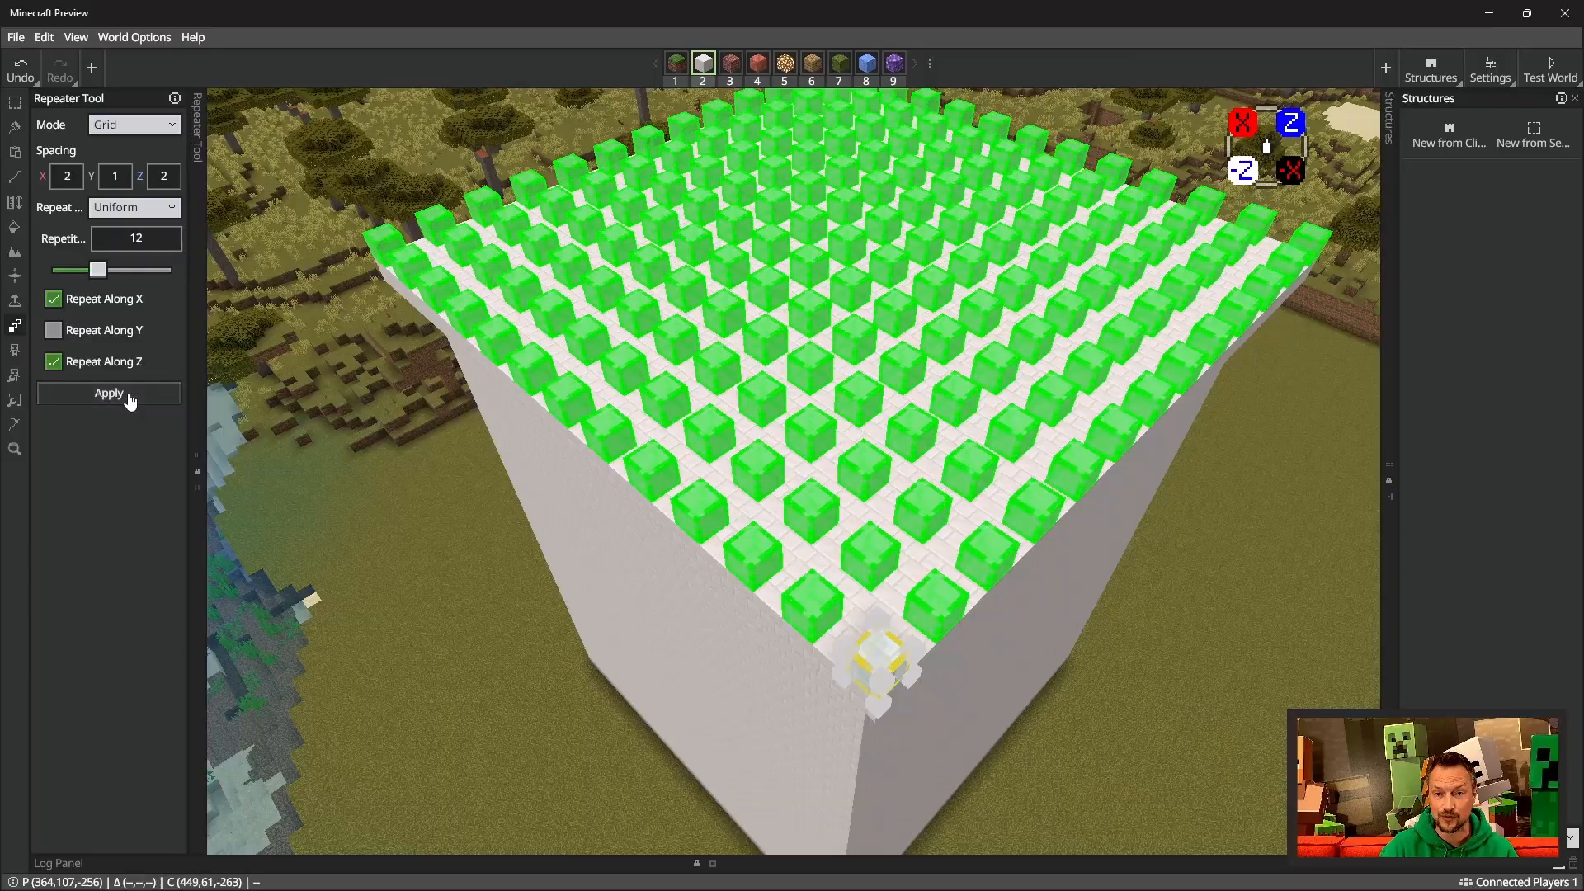
Step: Select the roof's inner area as 21 × 1 × 21 blocks from 370, 94, -247 and delete its blocks, keeping only the edge
left_click(16, 103)
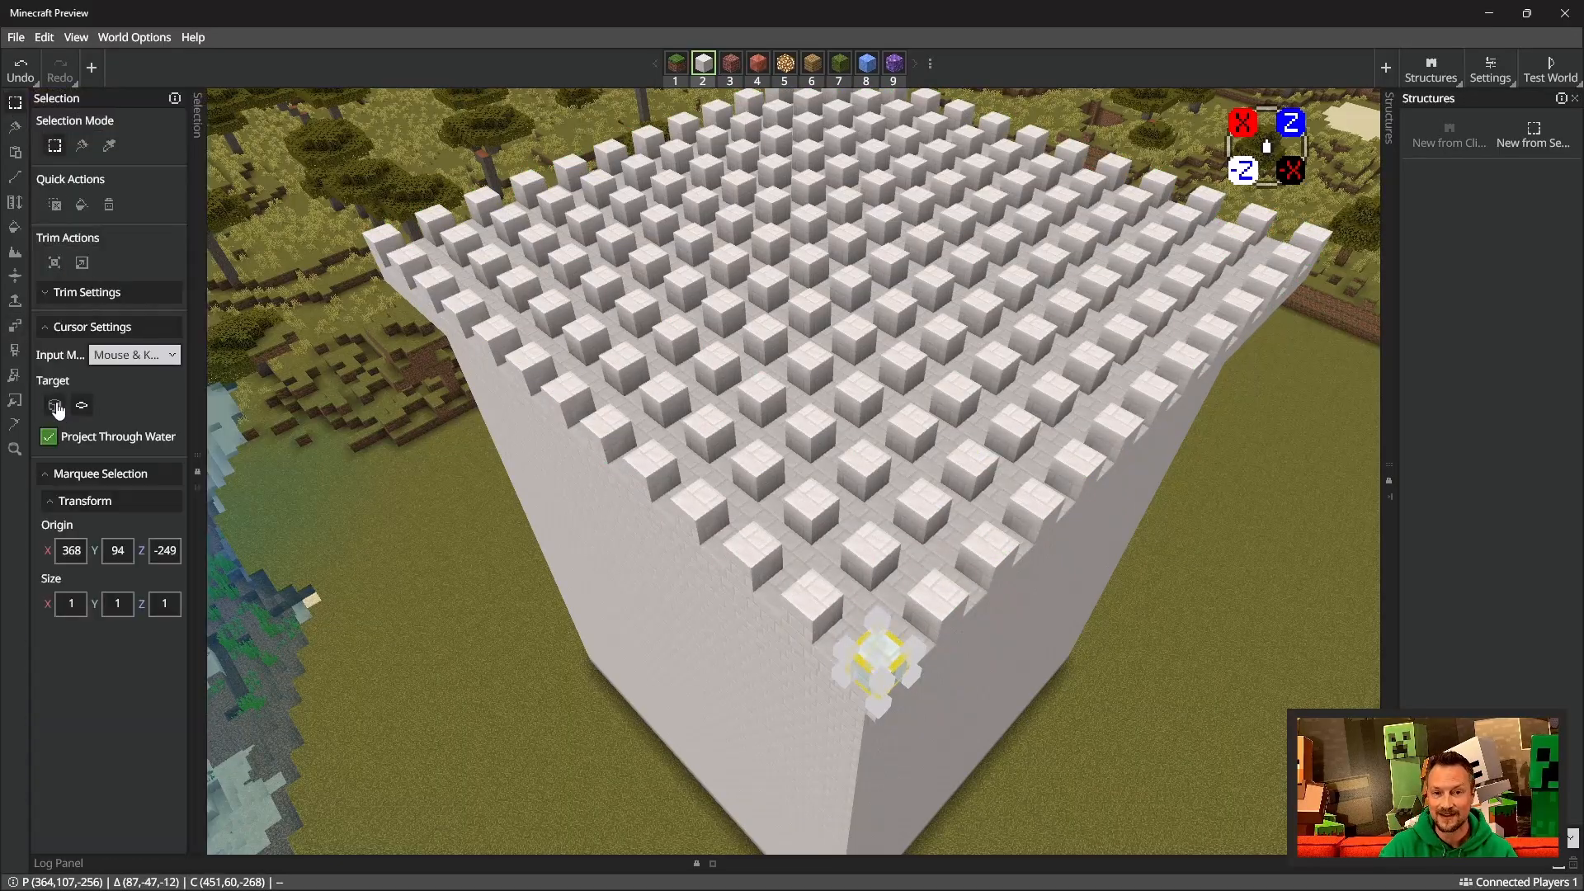
left_click(57, 411)
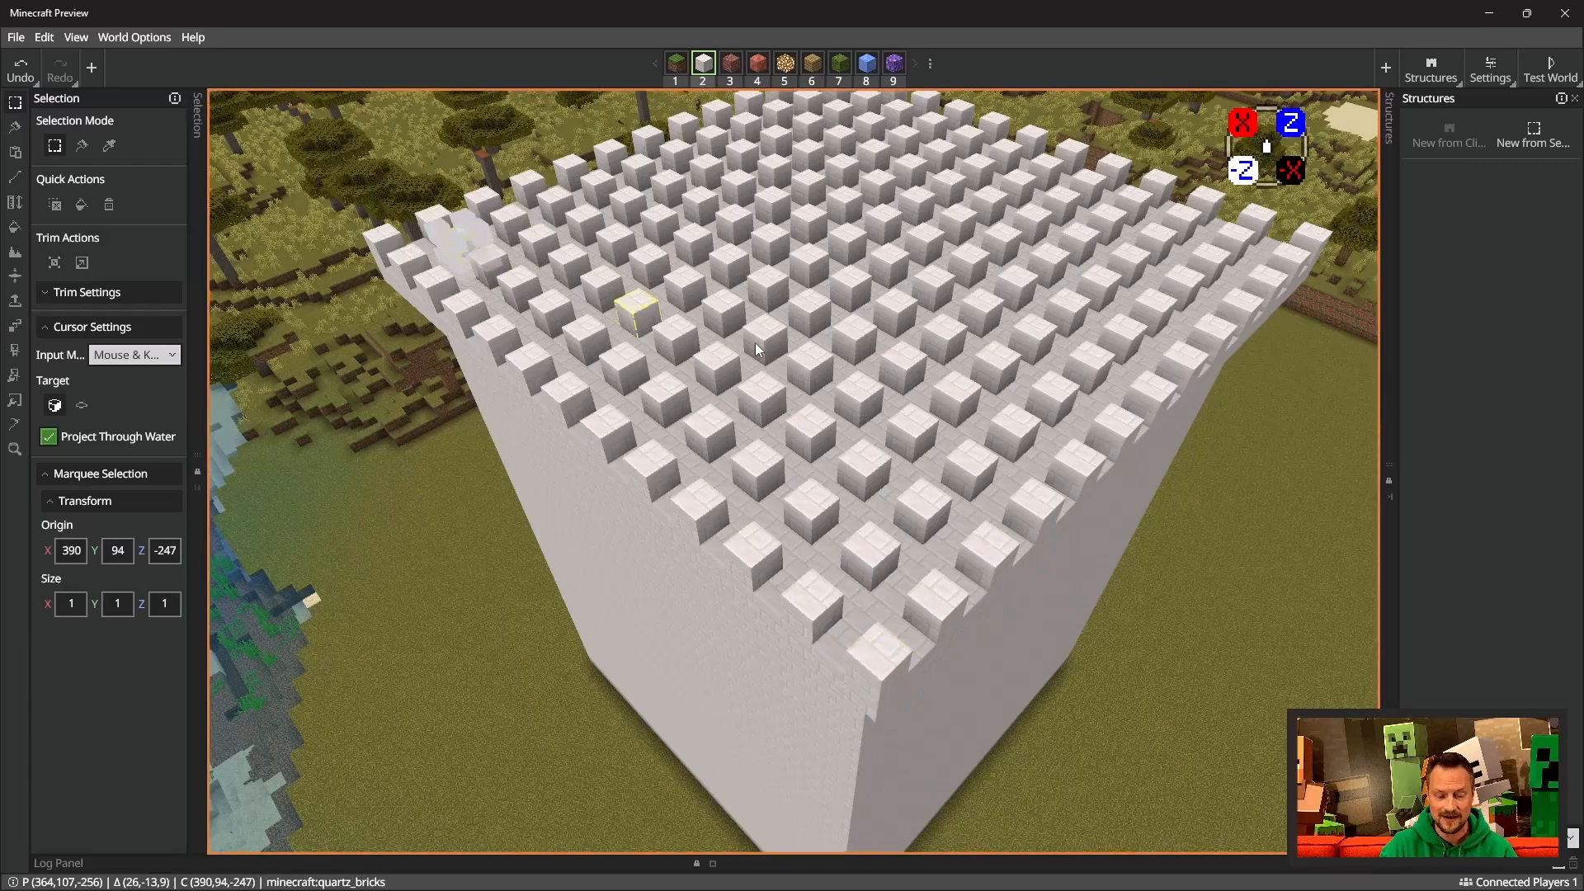
right_click_drag(858, 404, 957, 376)
key("d")
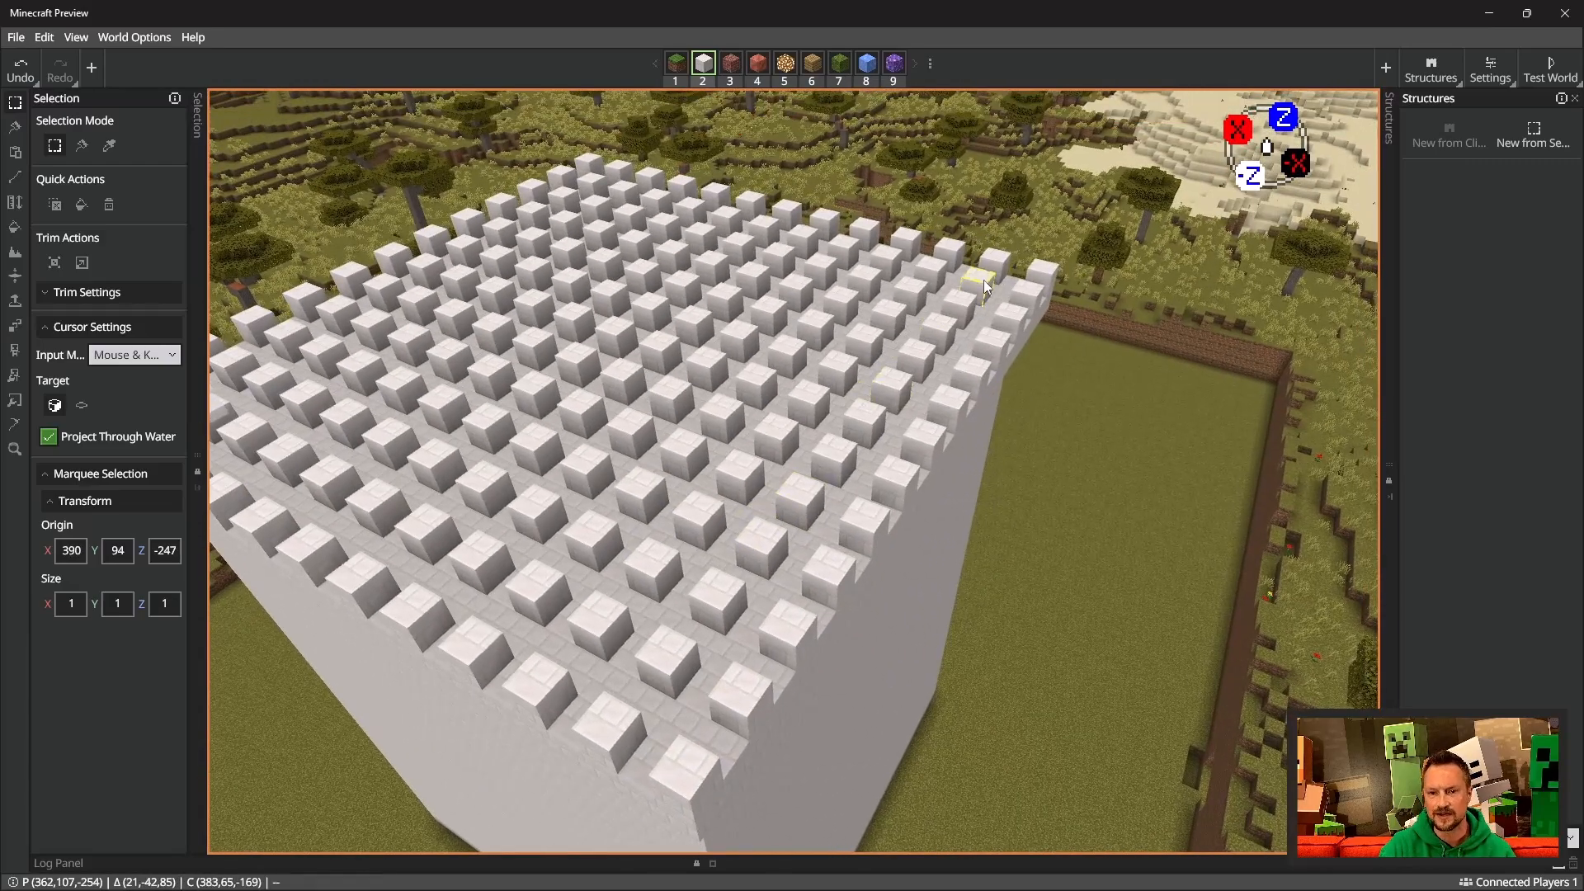
left_click(984, 279, "shift")
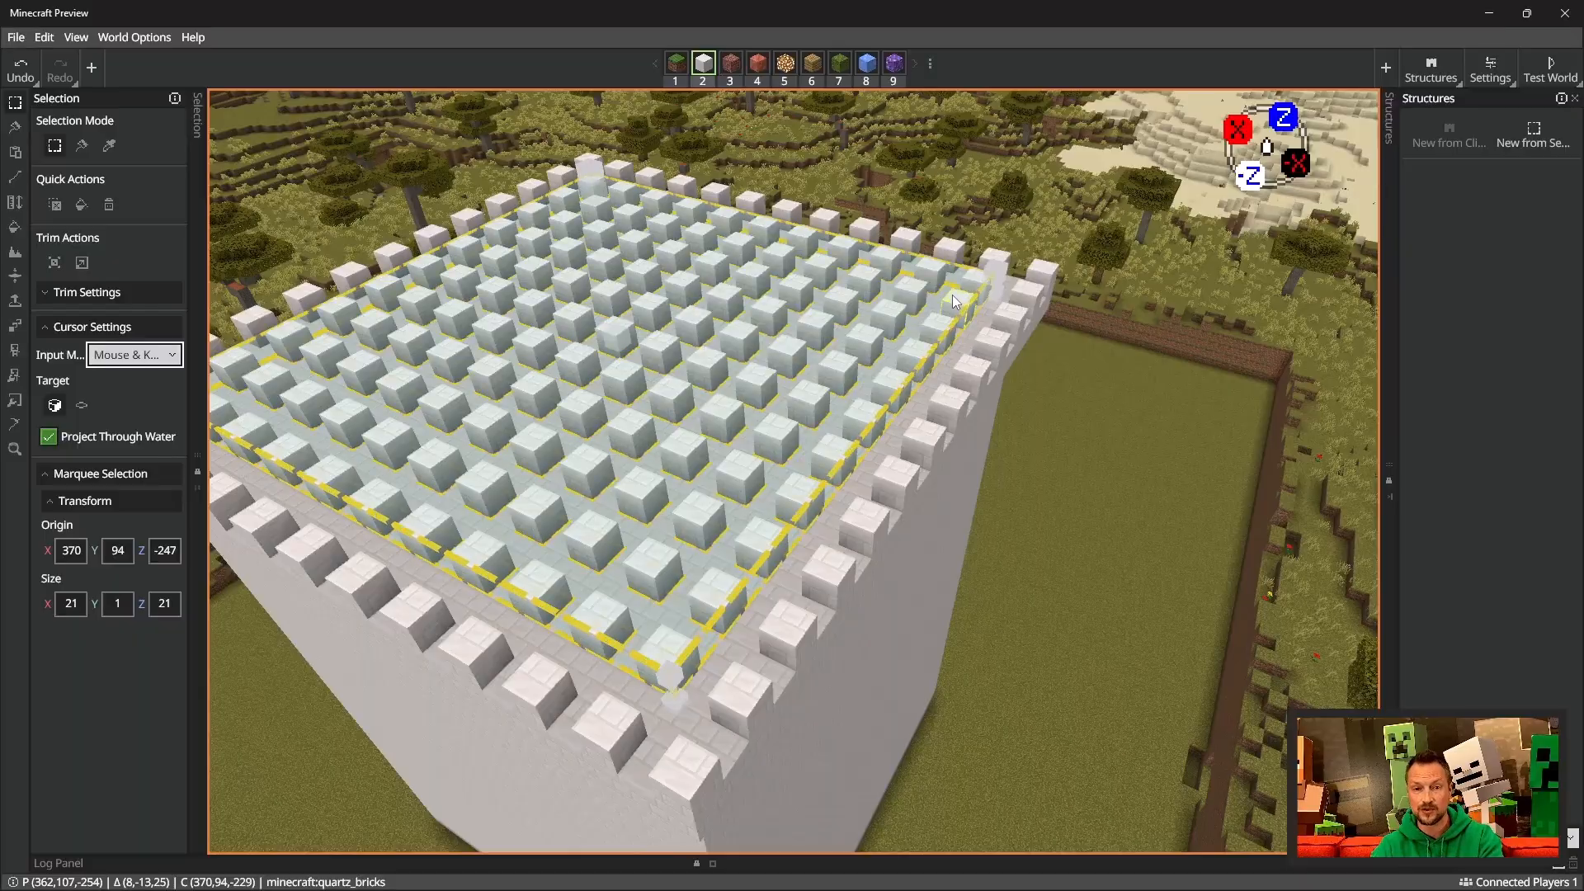
key("Delete")
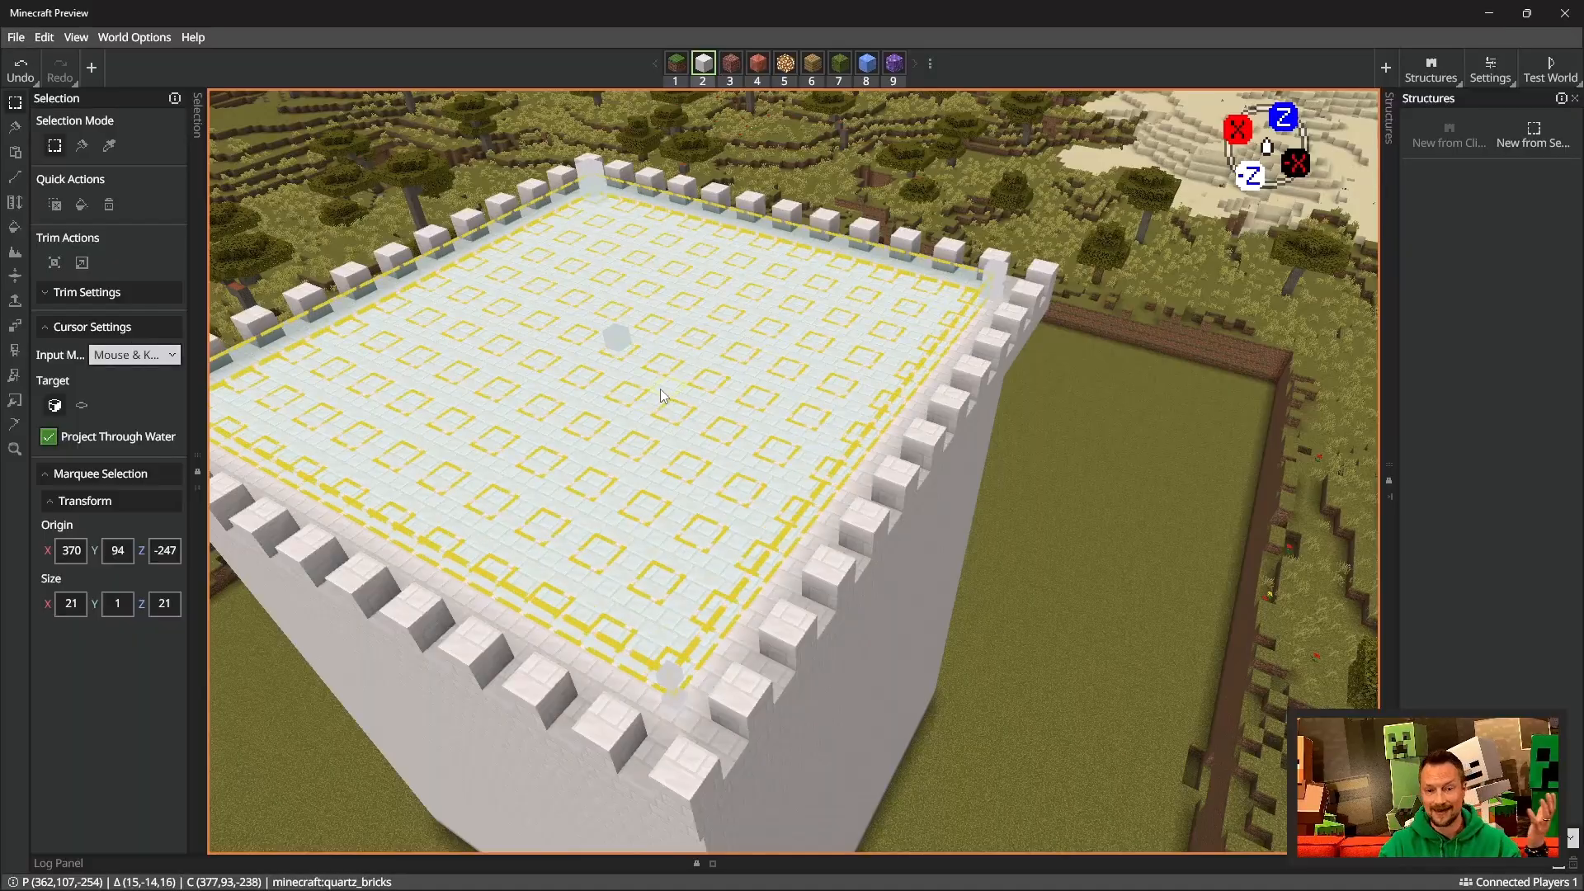
Step: Choose Blue Ice as the active block and select the bottom corner block of the tower wall at 369, 63, -226
key("s")
mouse_move(644, 433)
right_mouse_down()
mouse_move(640, 392)
mouse_move(644, 409)
right_mouse_up()
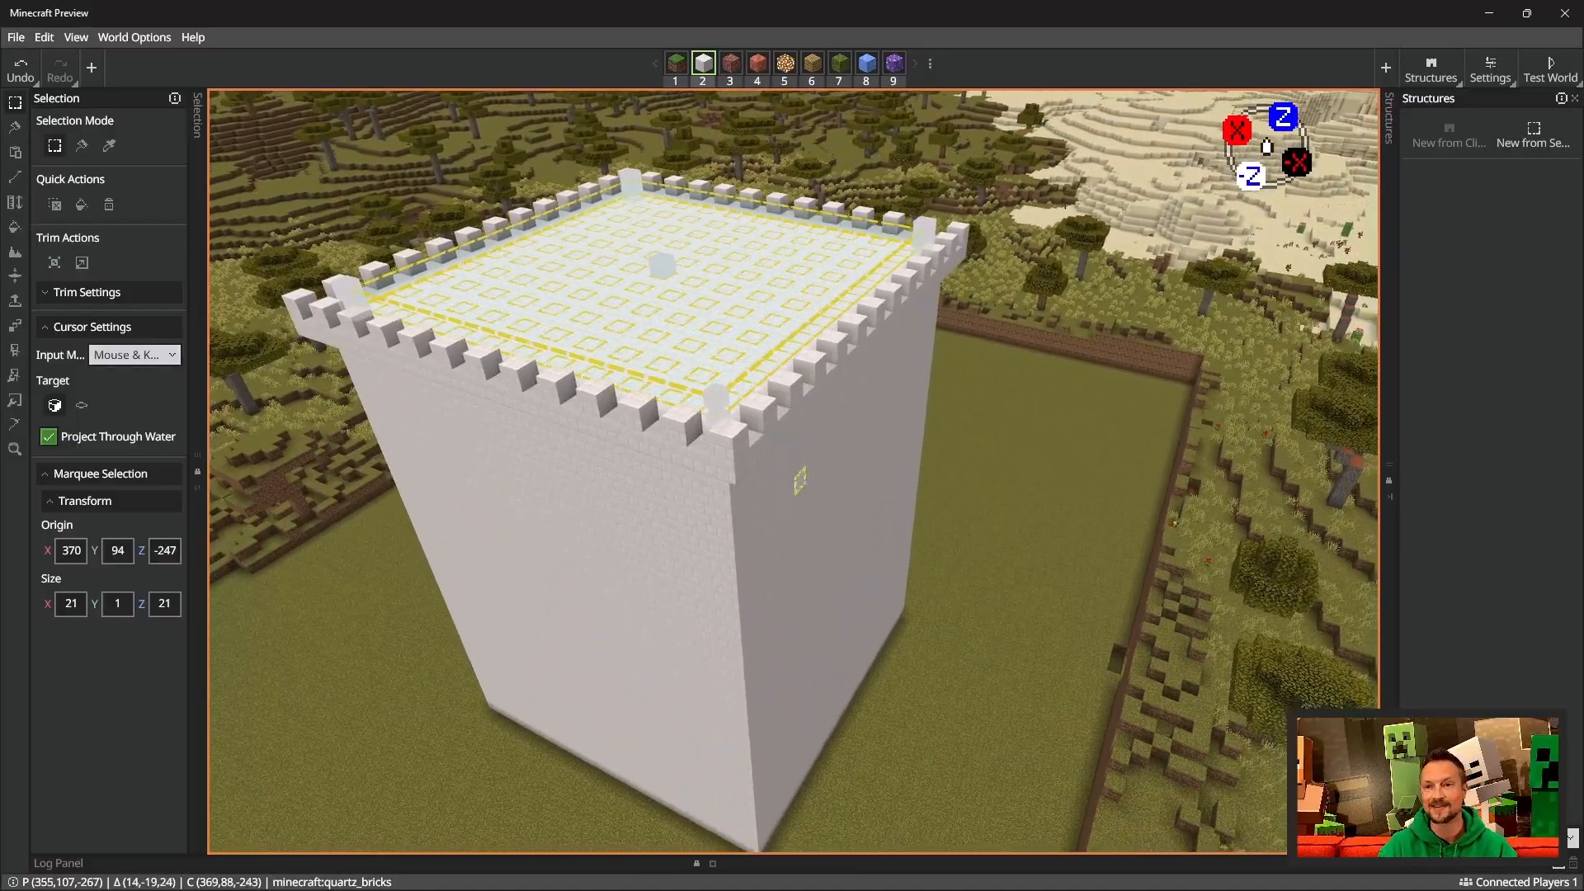
key("d")
right_click_drag(800, 480, 693, 487)
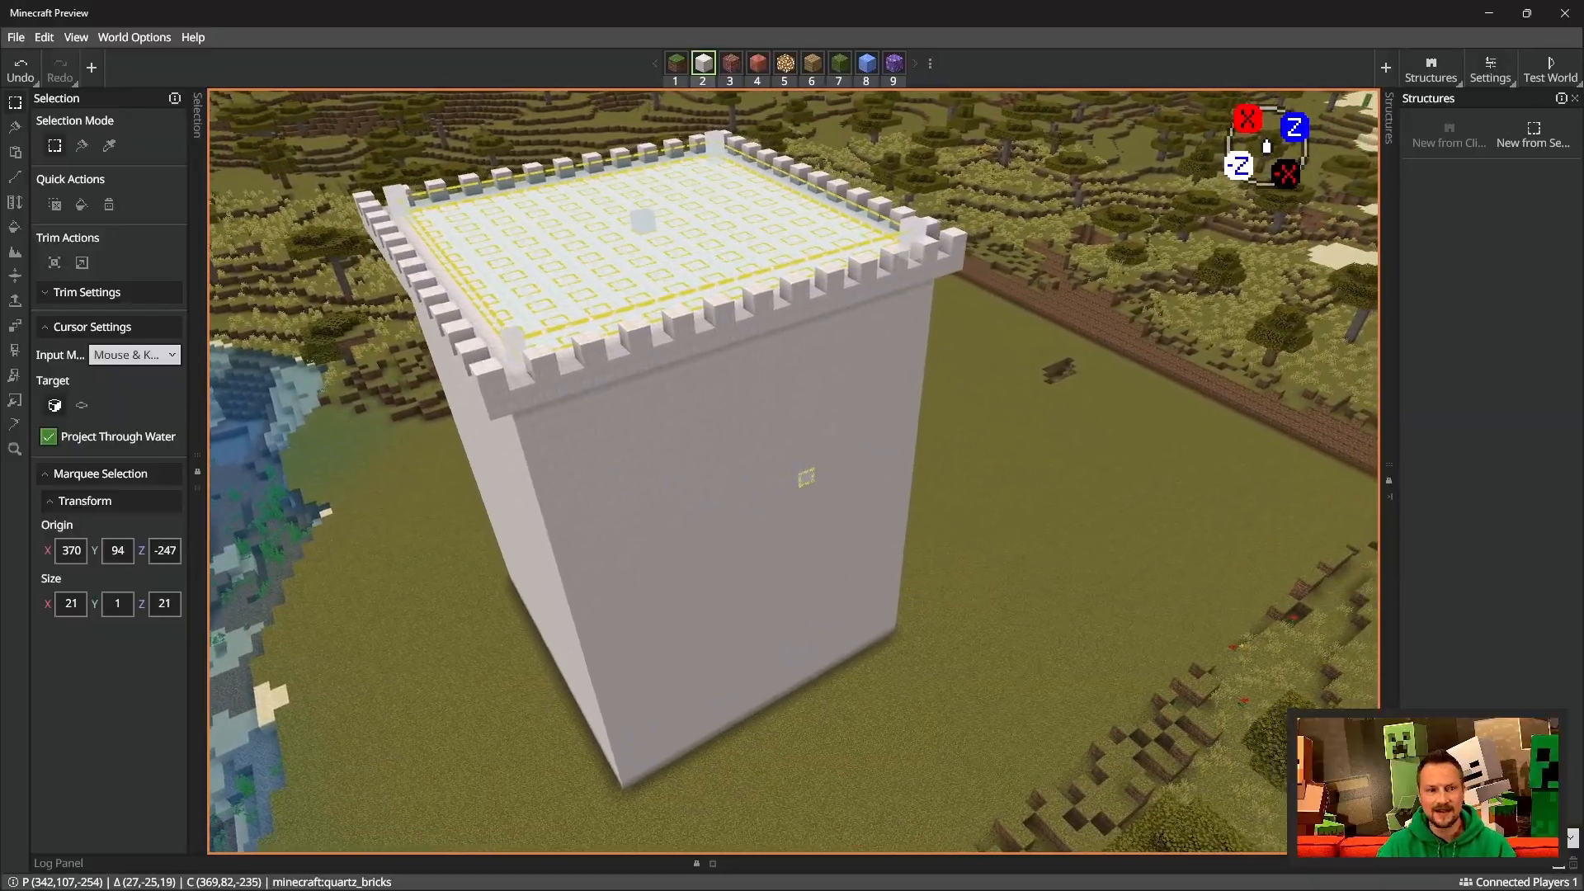
key("d")
key("w")
right_click_drag(806, 478, 743, 450)
key("d")
key("shift")
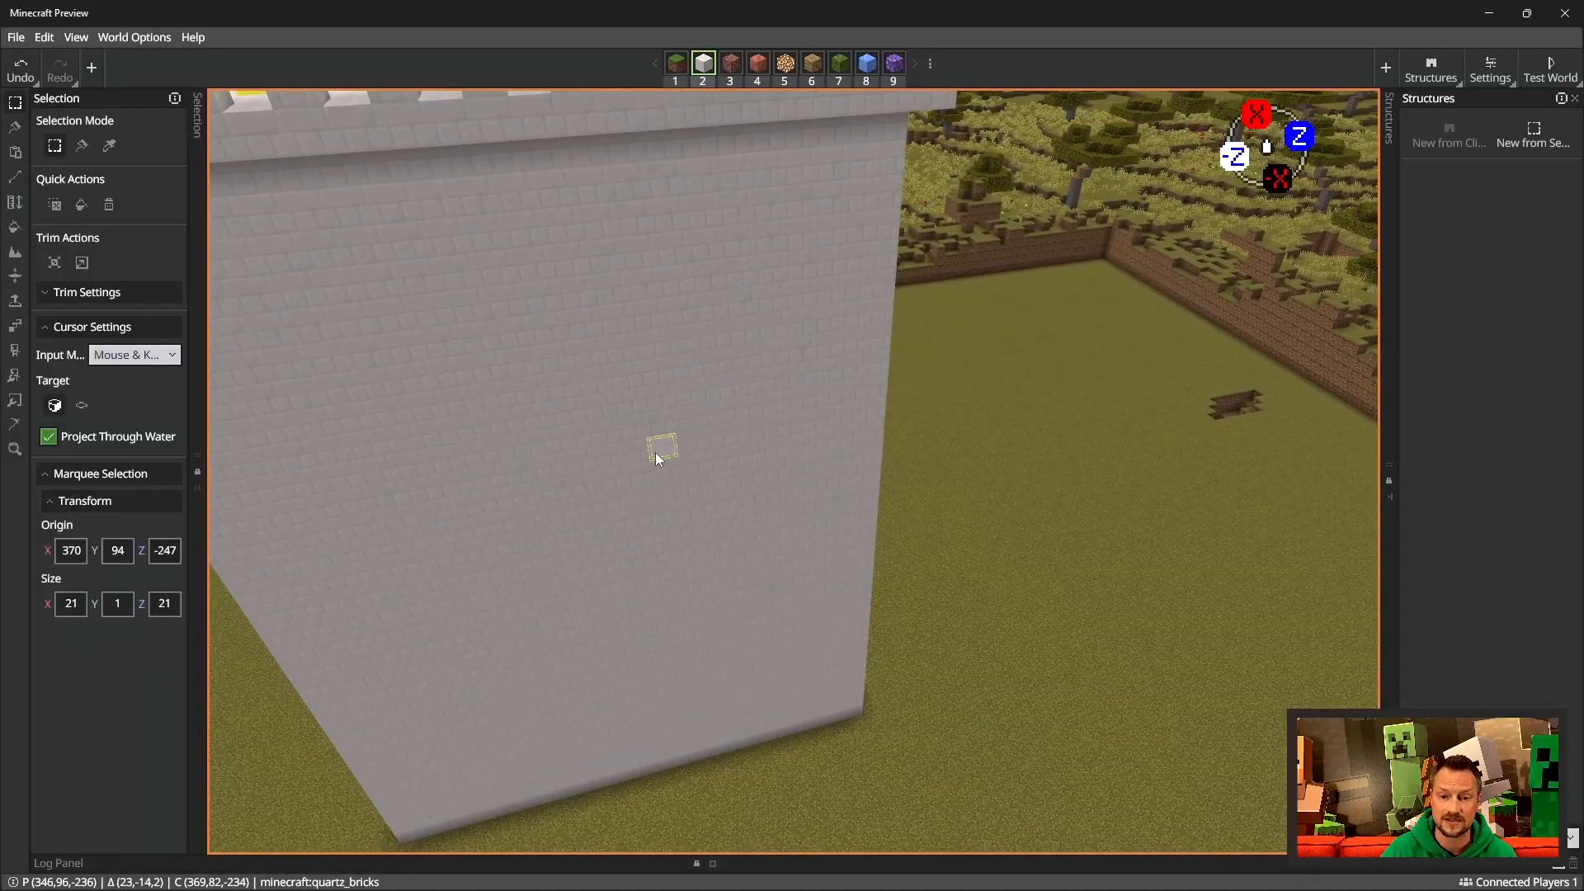
left_click(865, 71)
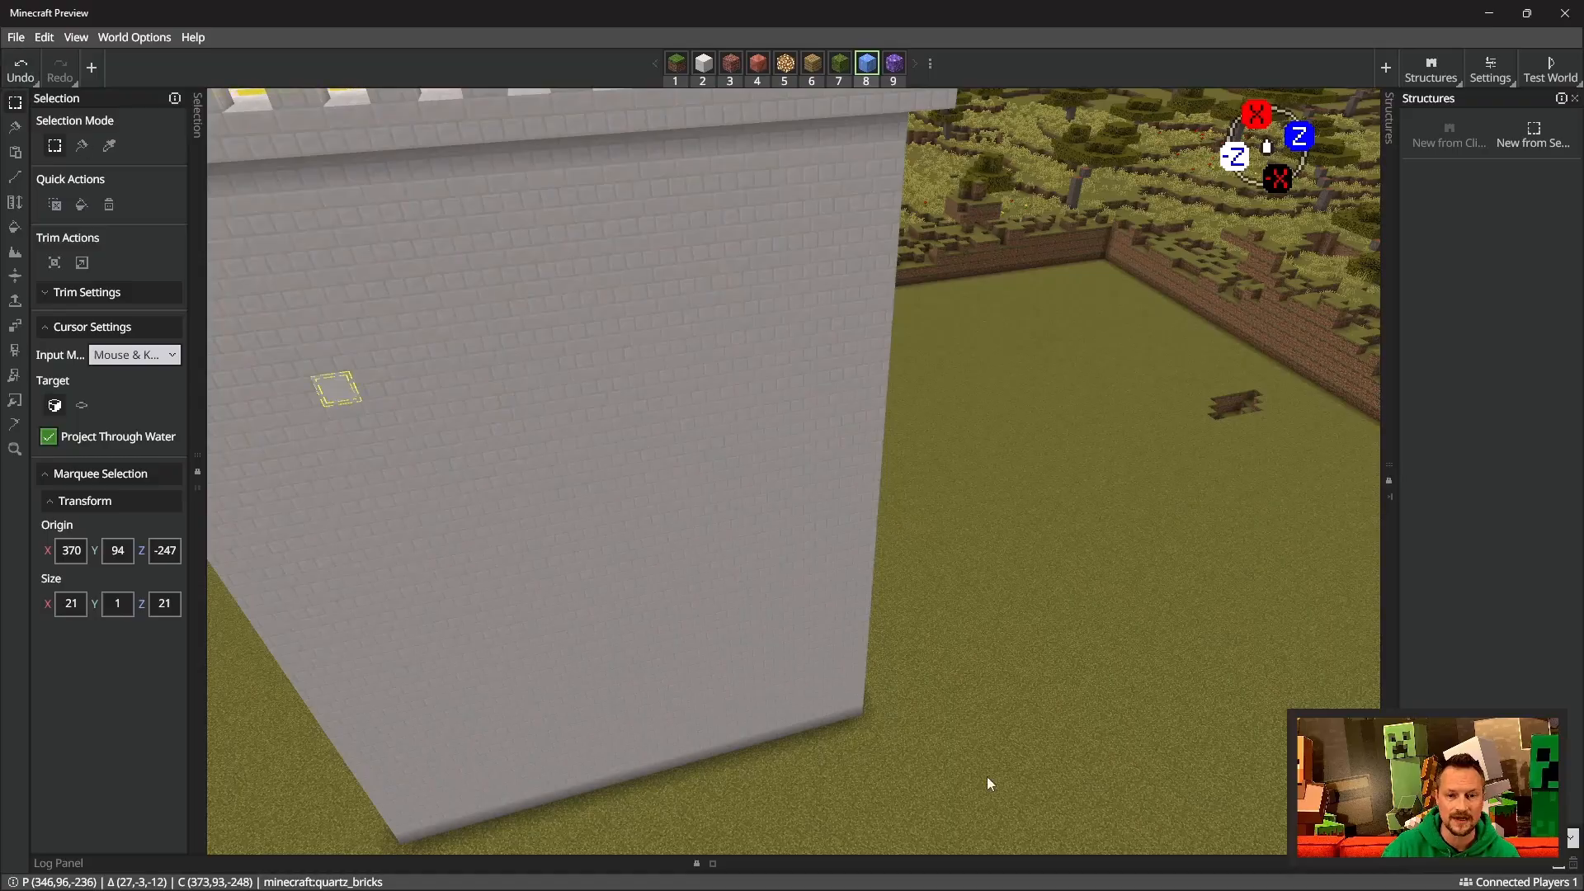
left_click(853, 711)
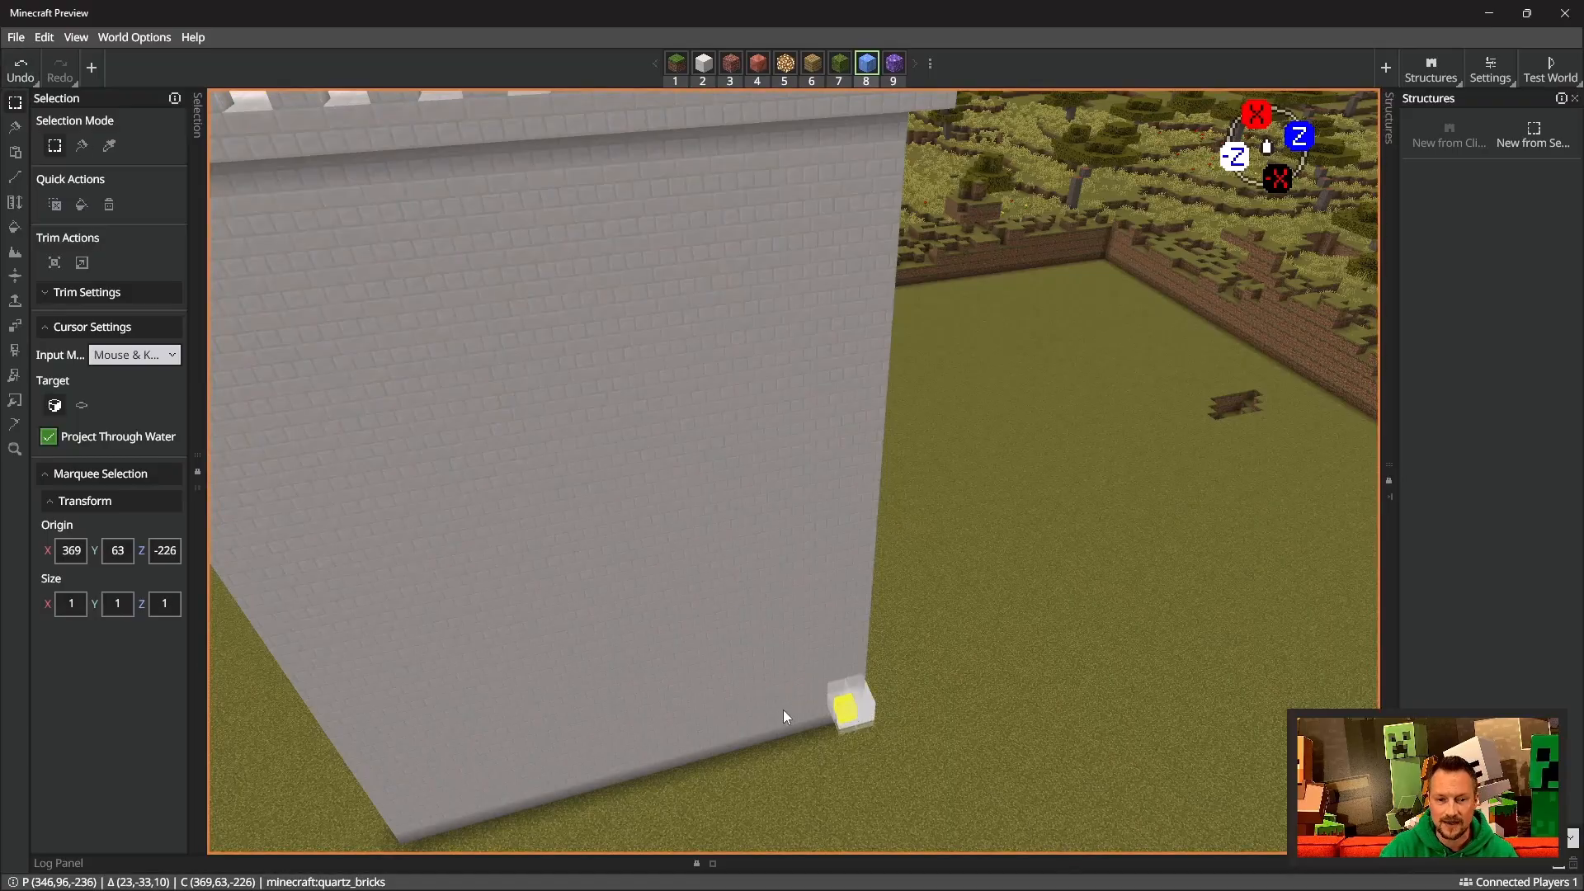
Step: Resize the selection to 1 × 1 × 12, shift it along the wall base to origin Z -237, and fill it with Blue Ice
left_click(74, 605)
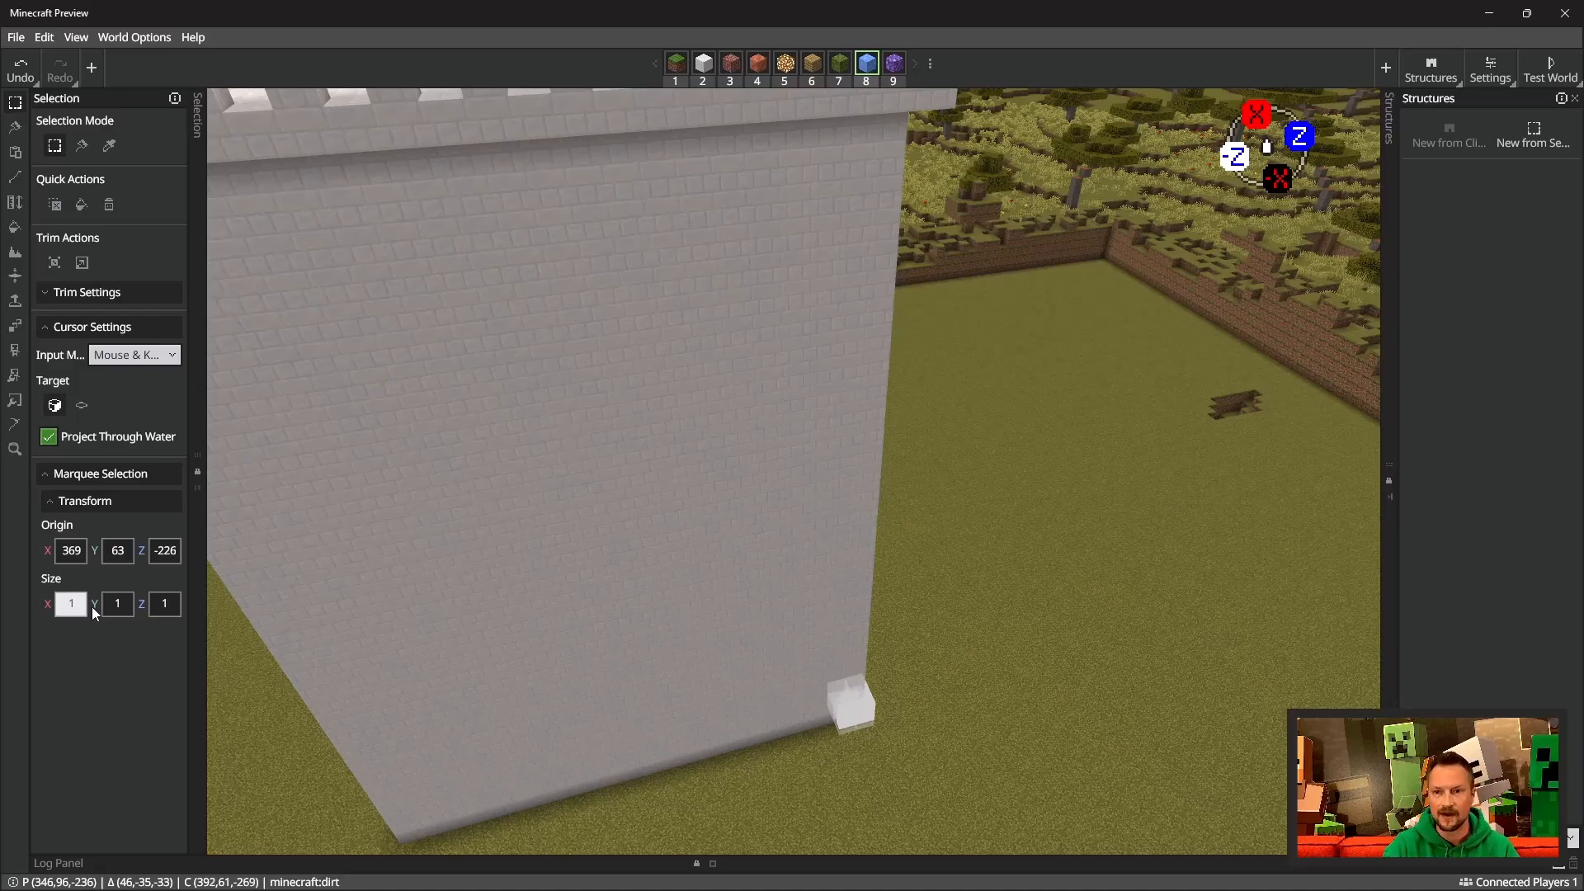
left_click(170, 607)
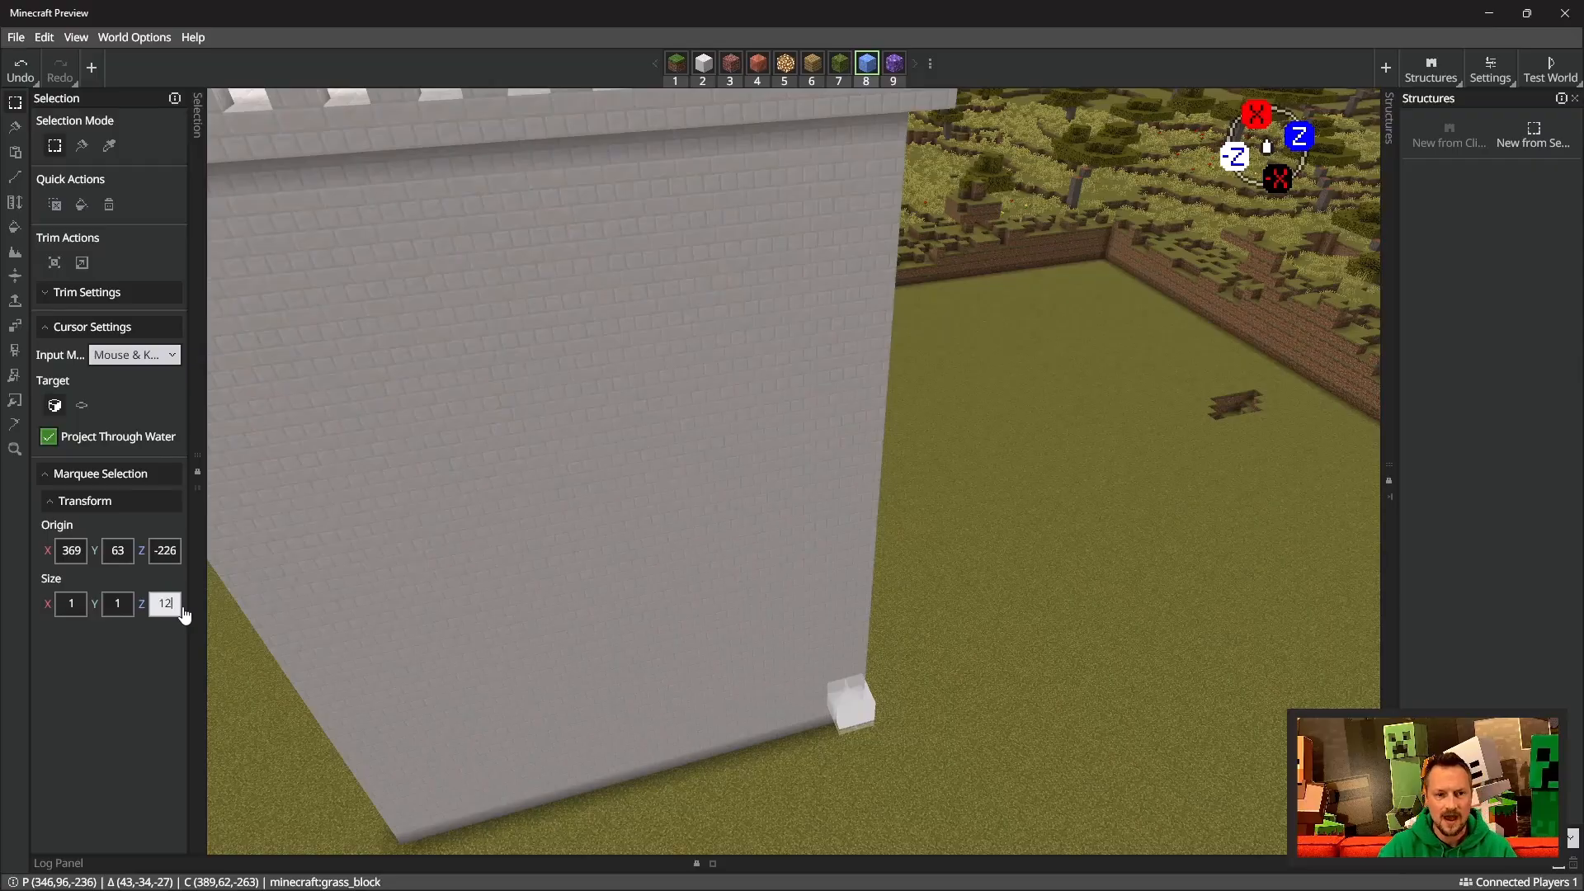
type("2")
key("Return")
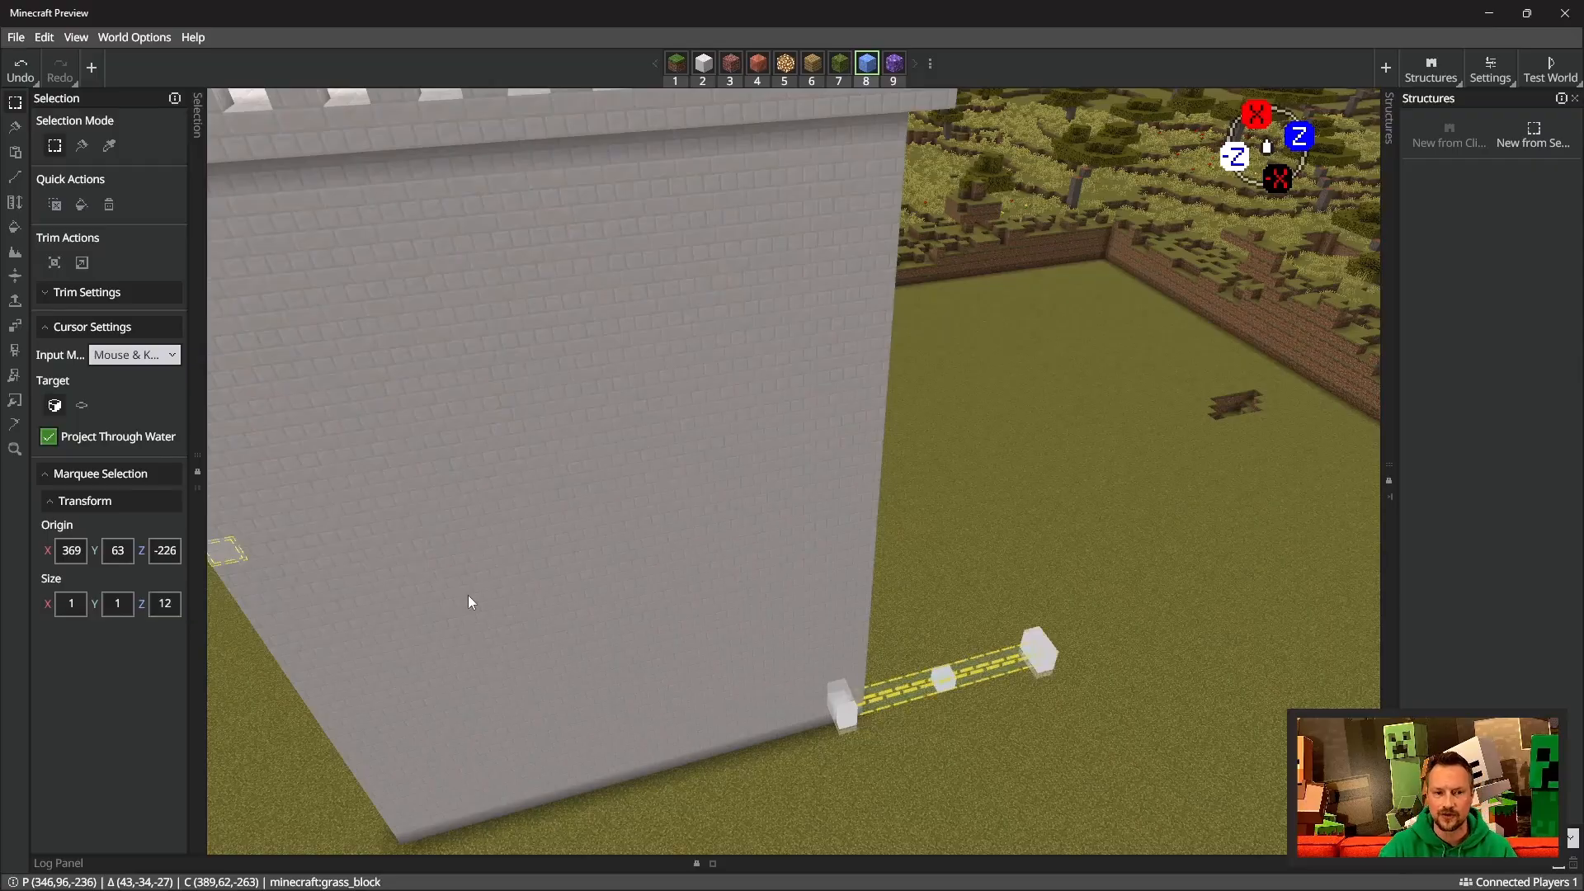
left_click(945, 679)
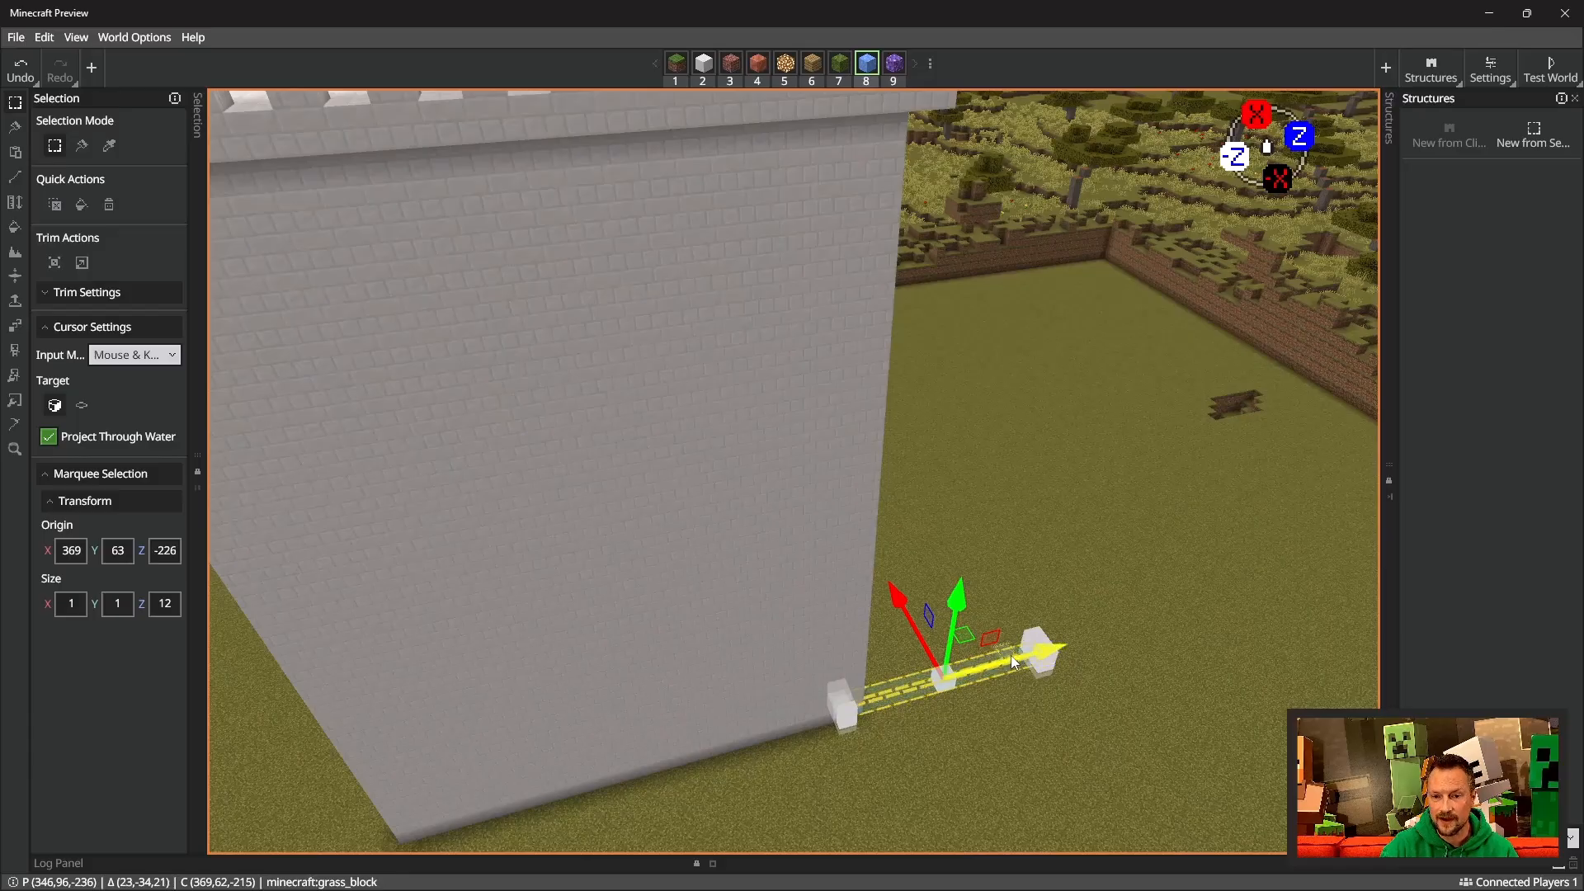
left_click_drag(1011, 655, 831, 701)
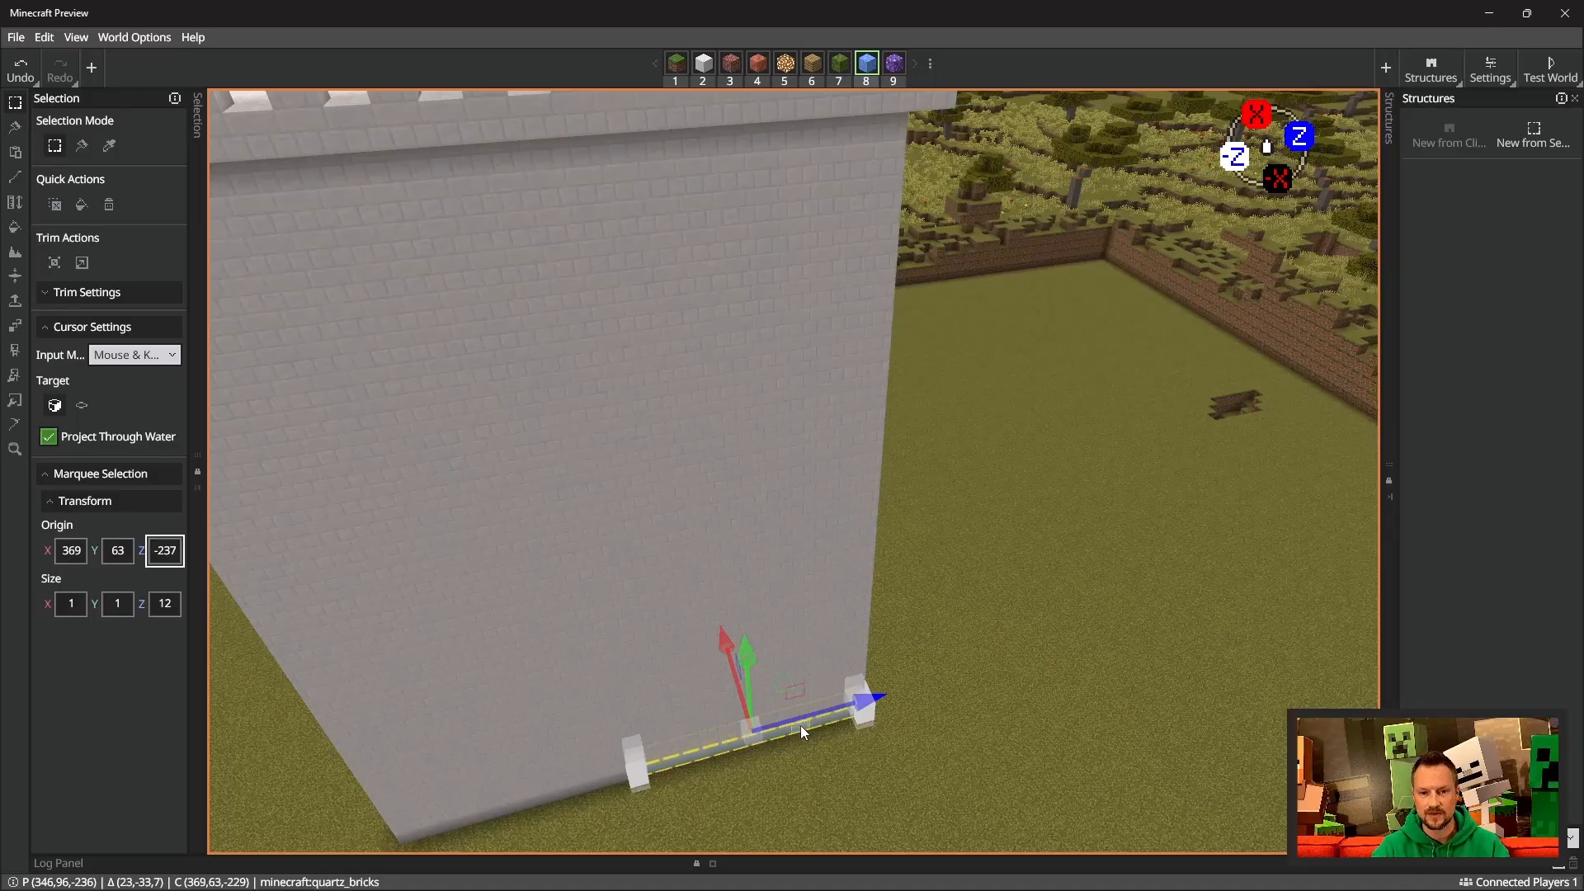
key("ctrl+f")
Step: Select the Blue Ice row's inner end block at 369, 63, -237, extend it to 15 blocks high, and fill it with Blue Ice
right_click_drag(797, 491, 763, 489)
key("s")
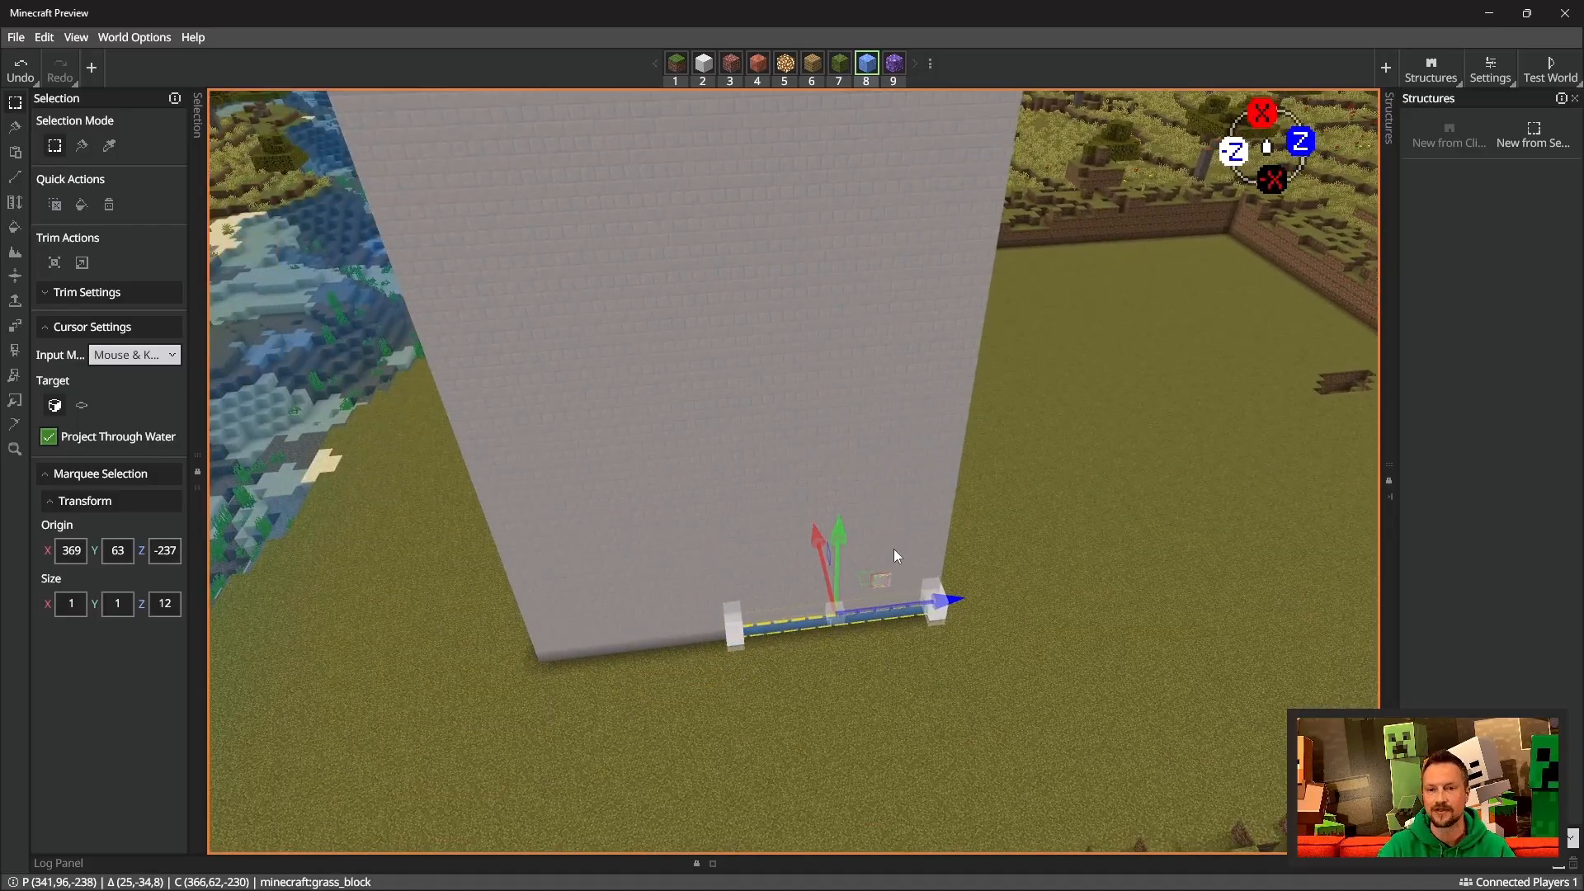
left_click(891, 513)
left_click(740, 630)
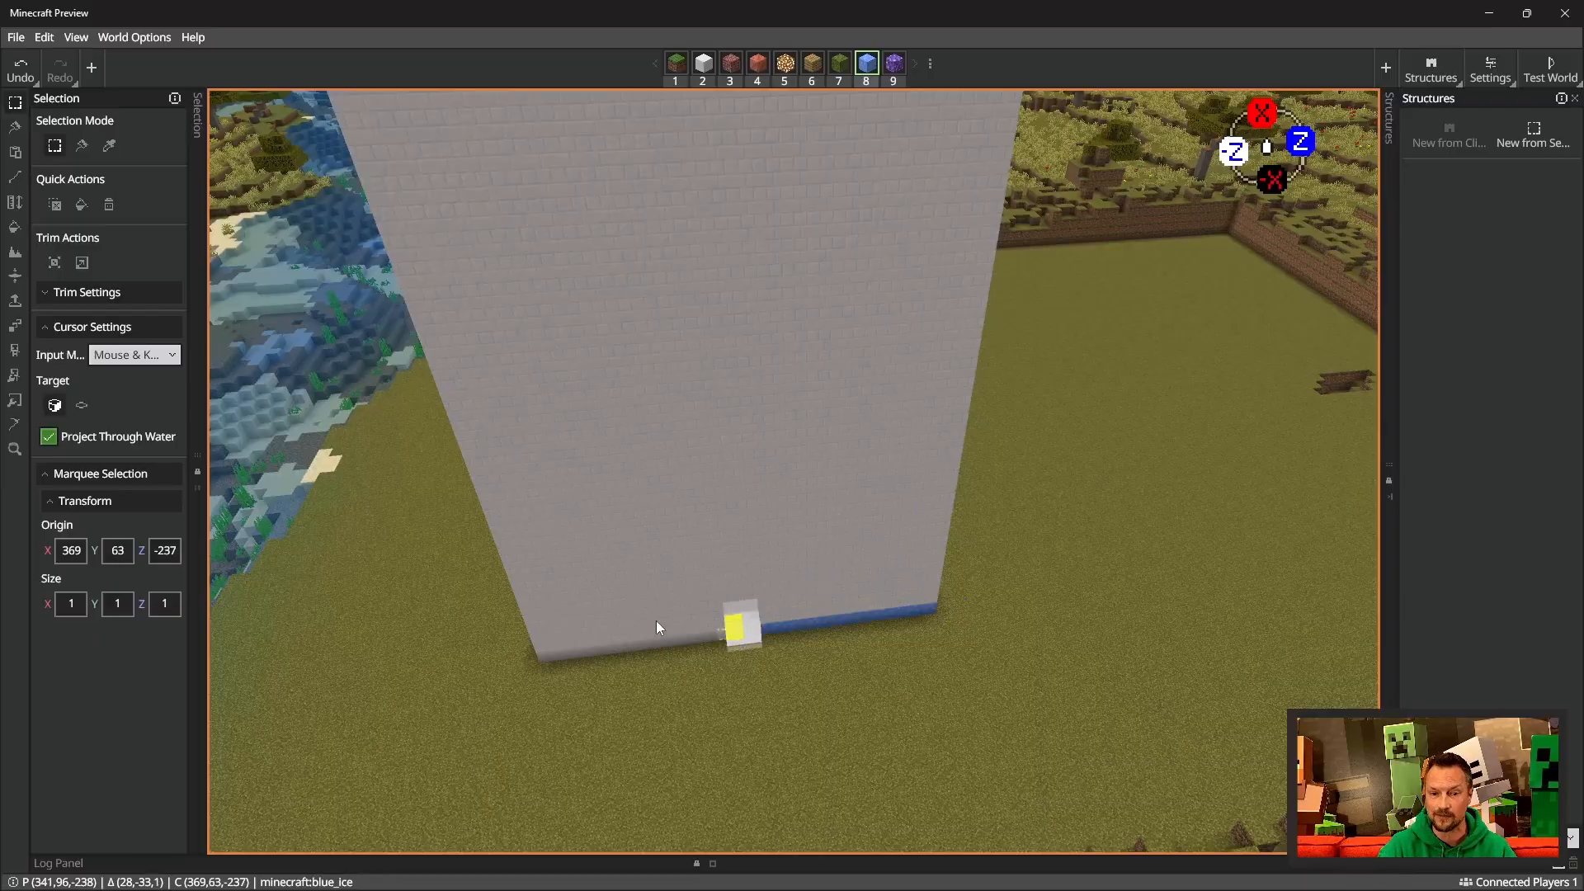
left_click(132, 616)
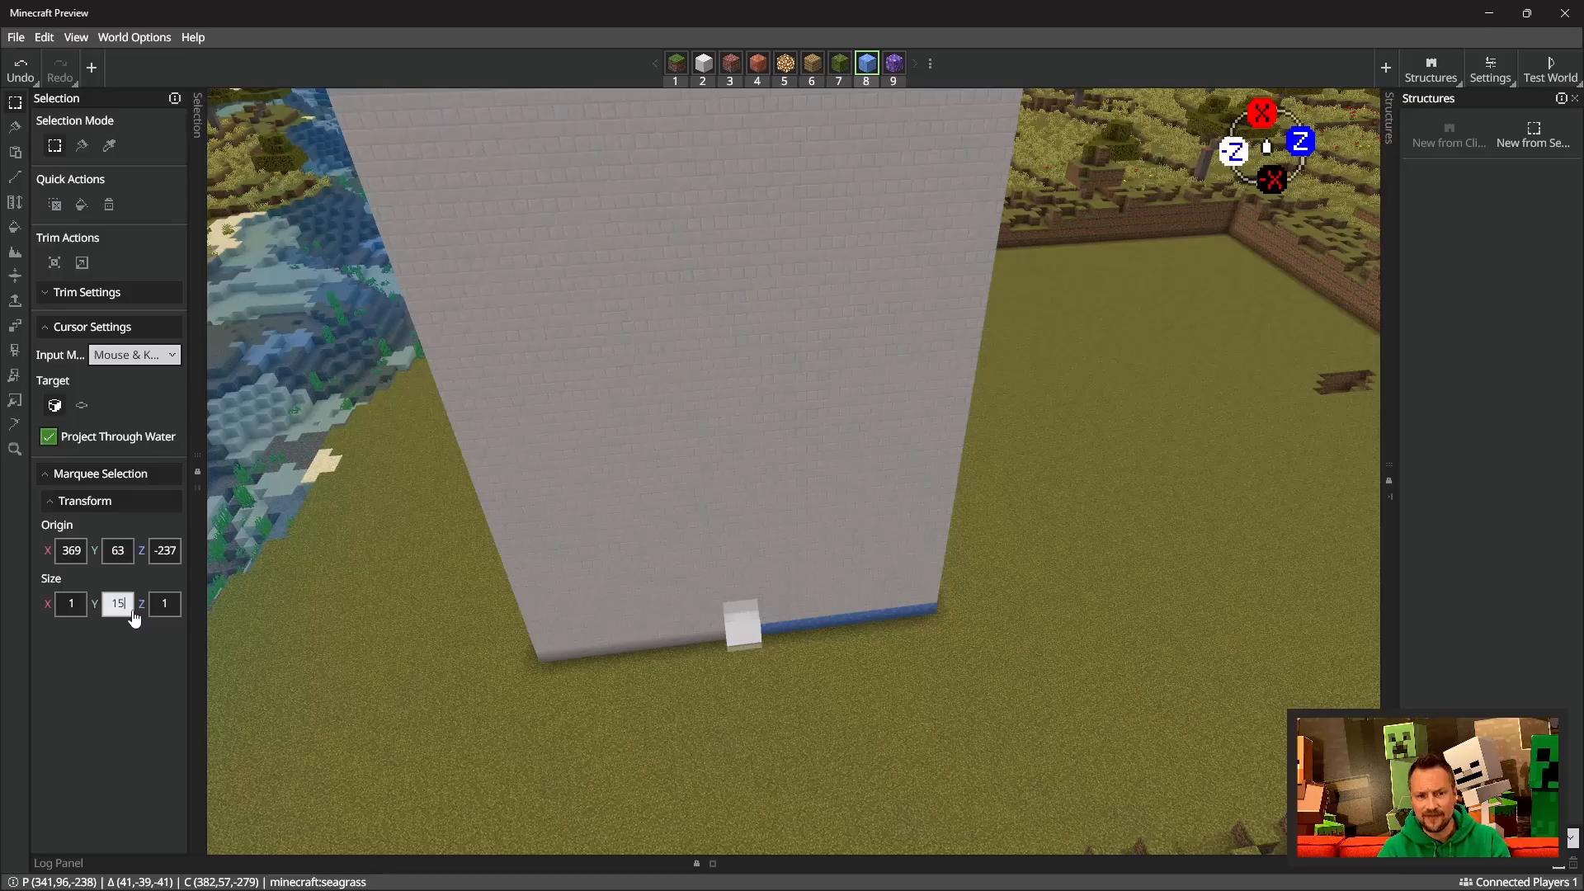
type("5")
key("Return")
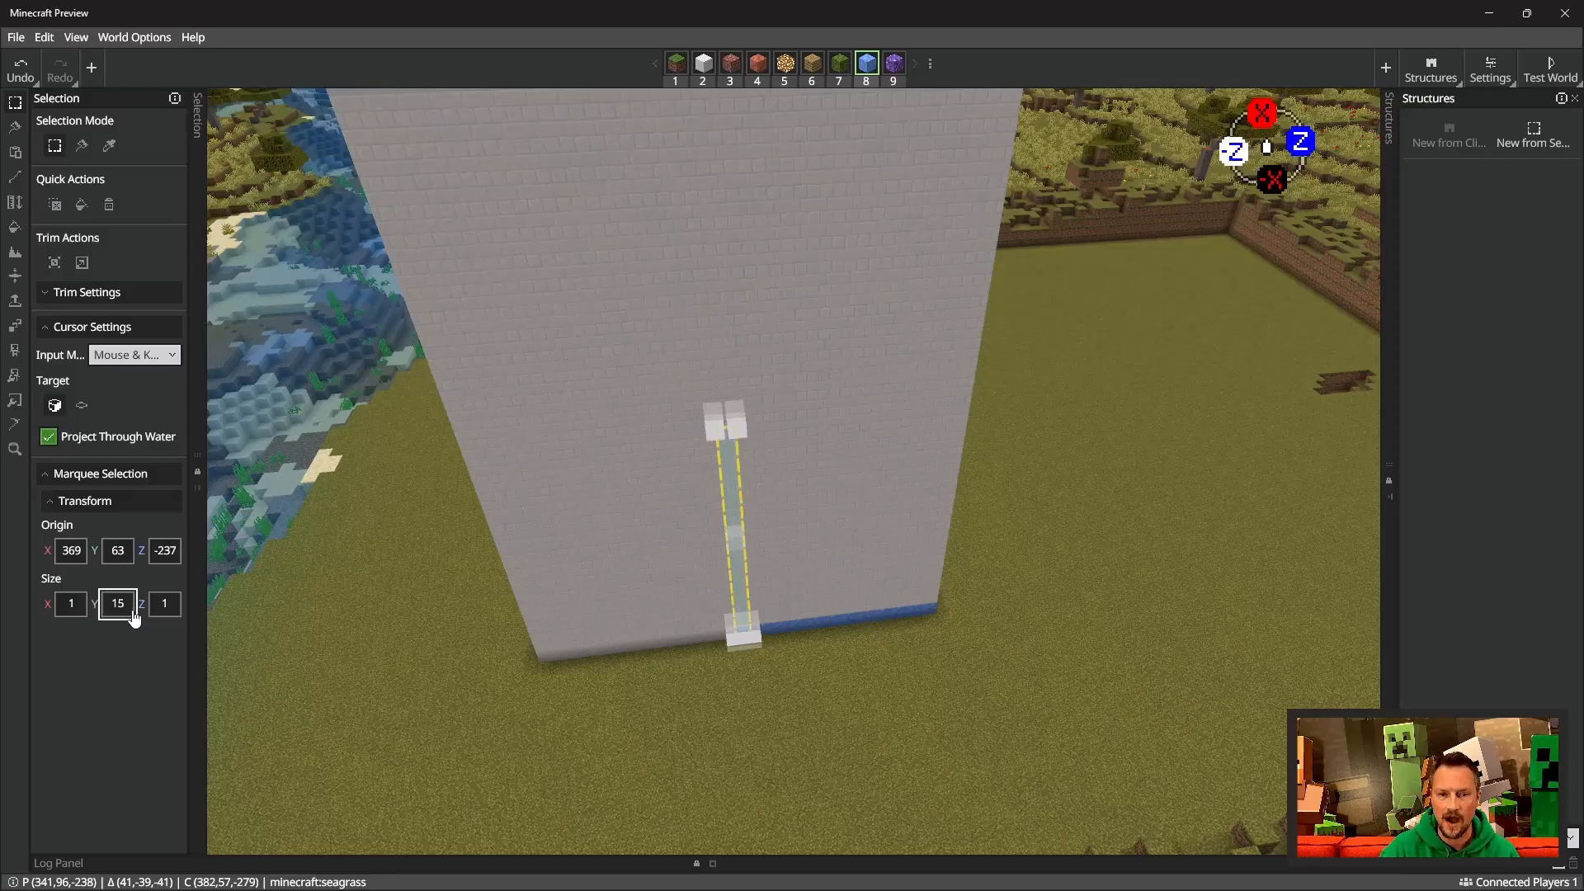
key("ctrl+f")
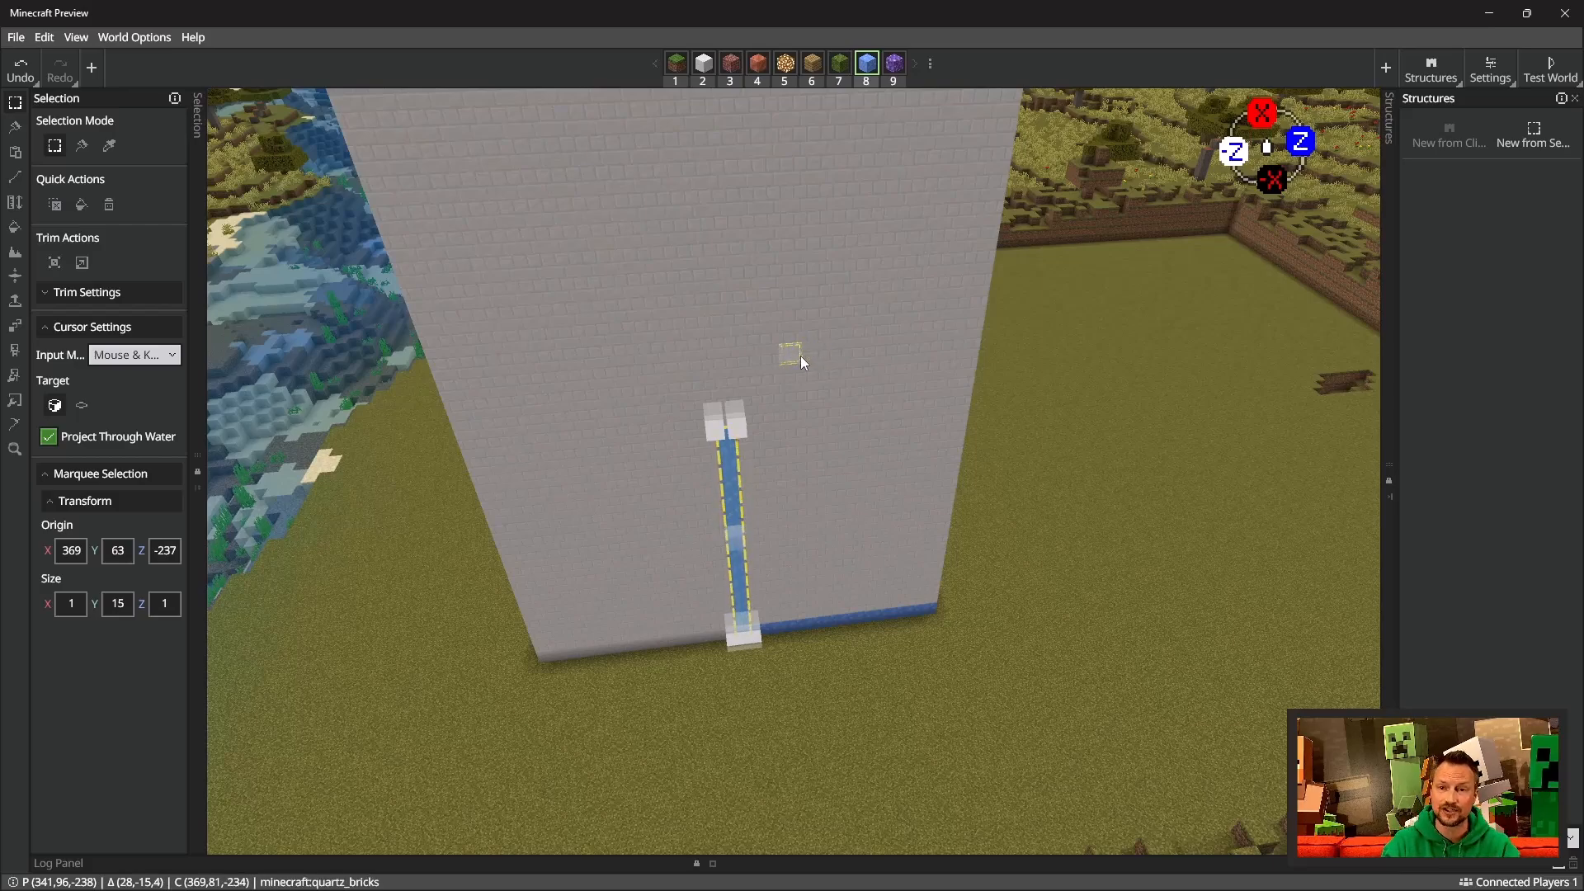
Step: Add the 1 × 1 × 12 Blue Ice base row starting at Z -237 to the column's selection and copy both
left_click(933, 611)
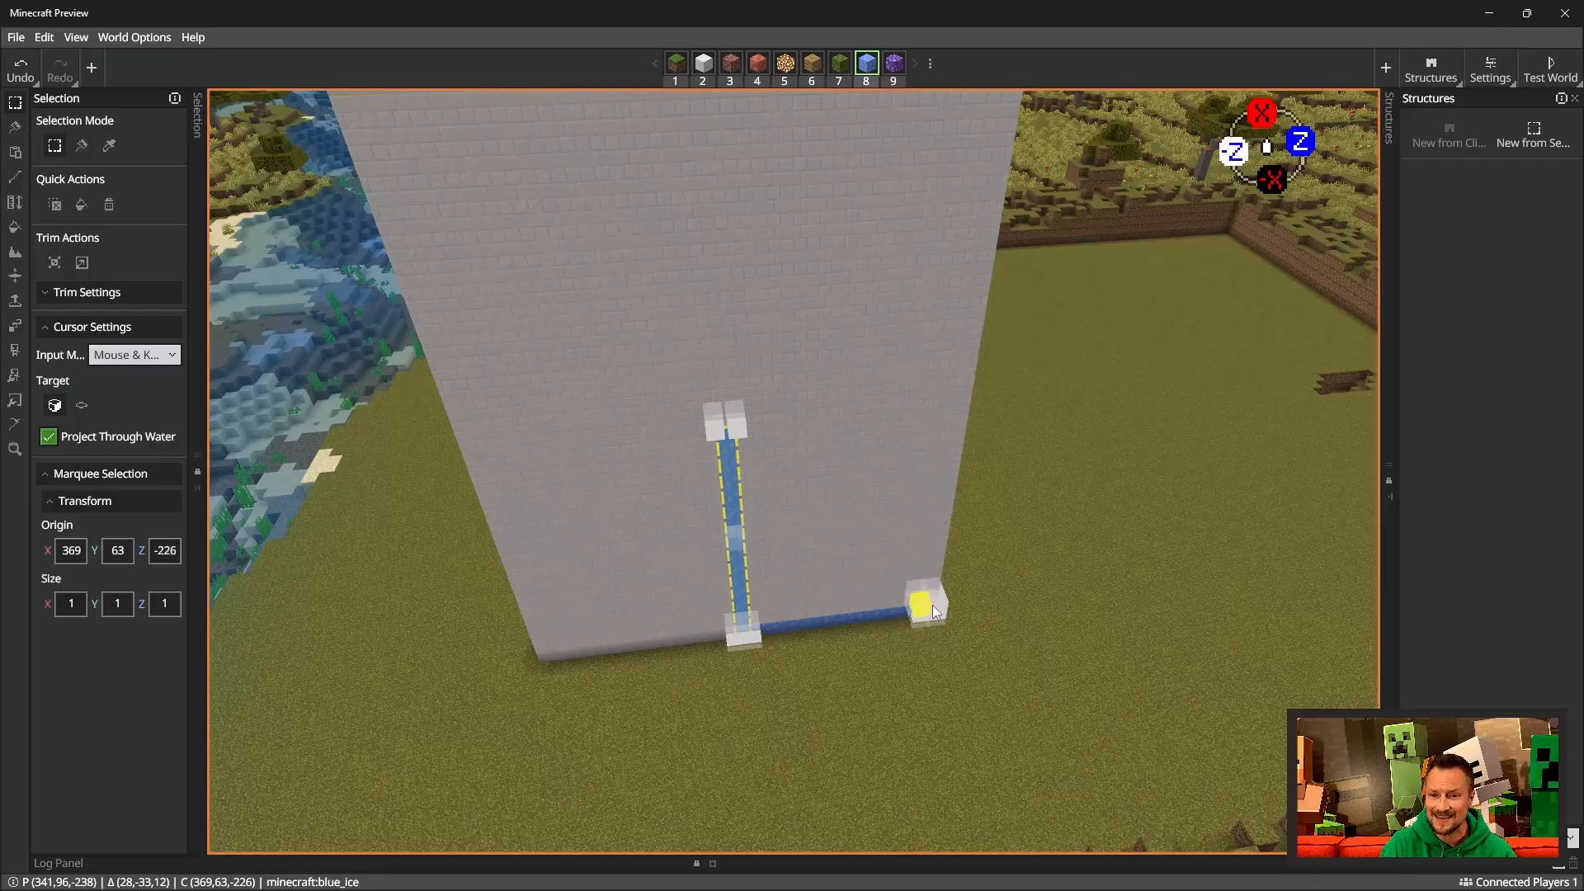
left_click(776, 629)
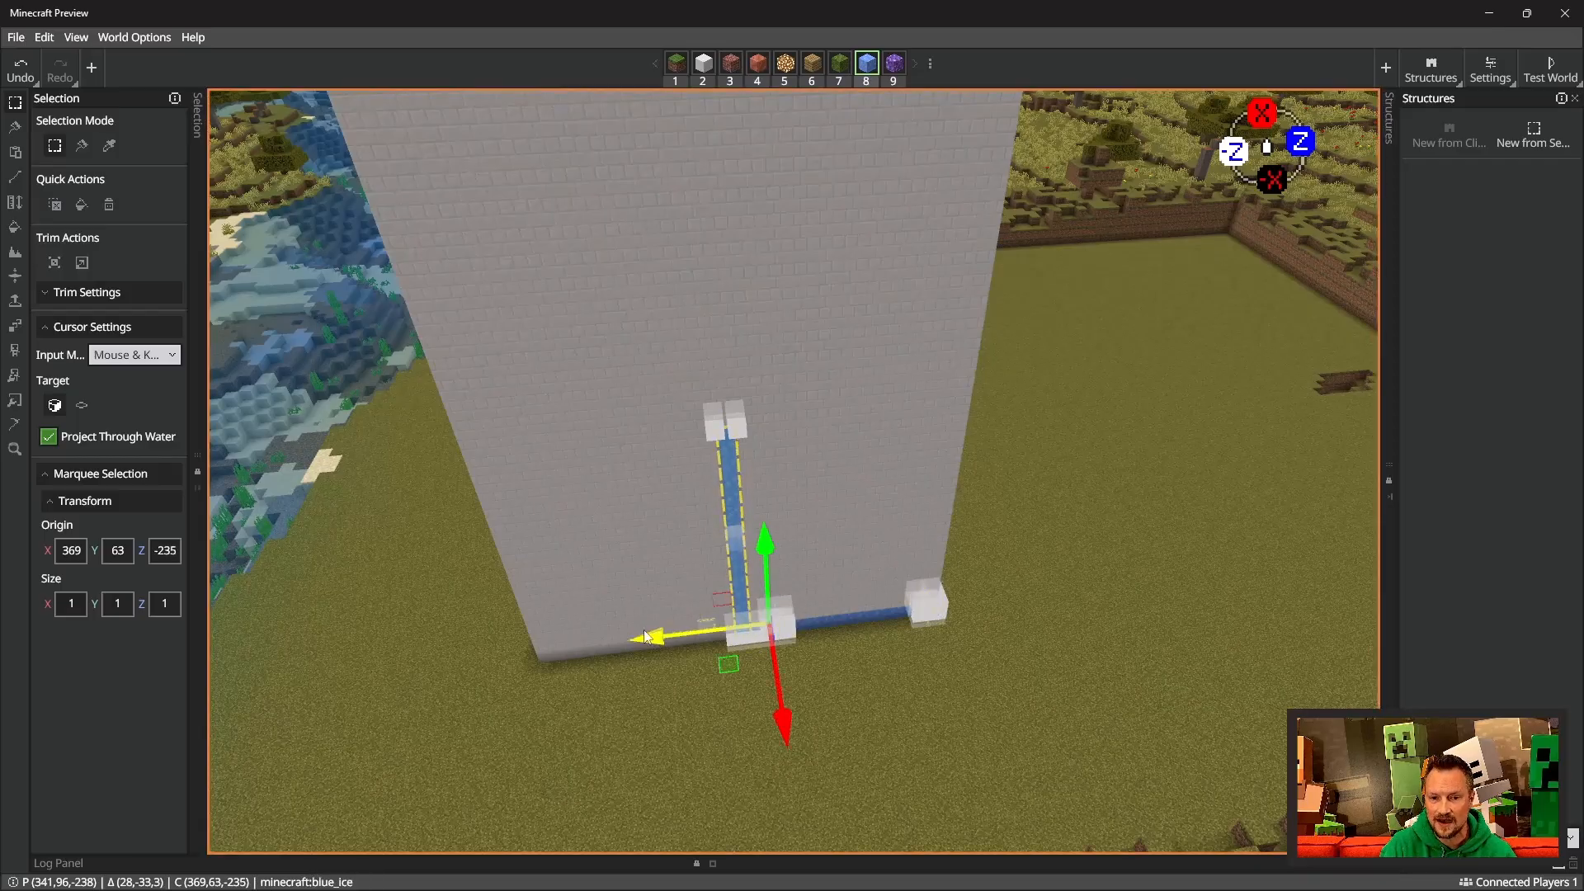
left_click_drag(642, 645, 618, 641)
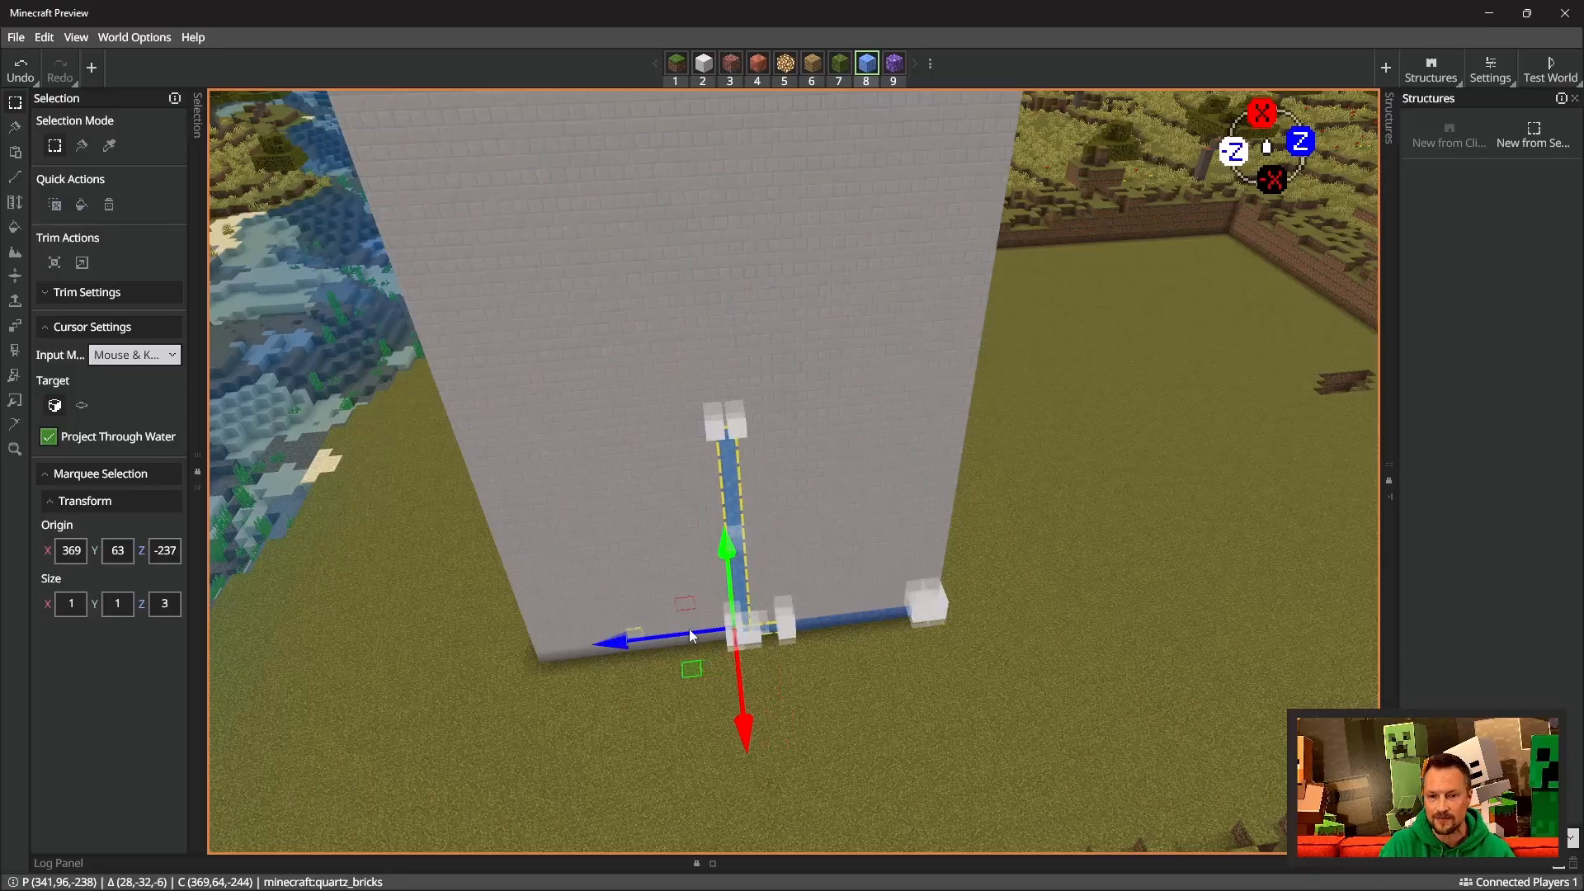
left_click(788, 627)
left_click_drag(882, 621, 1040, 593)
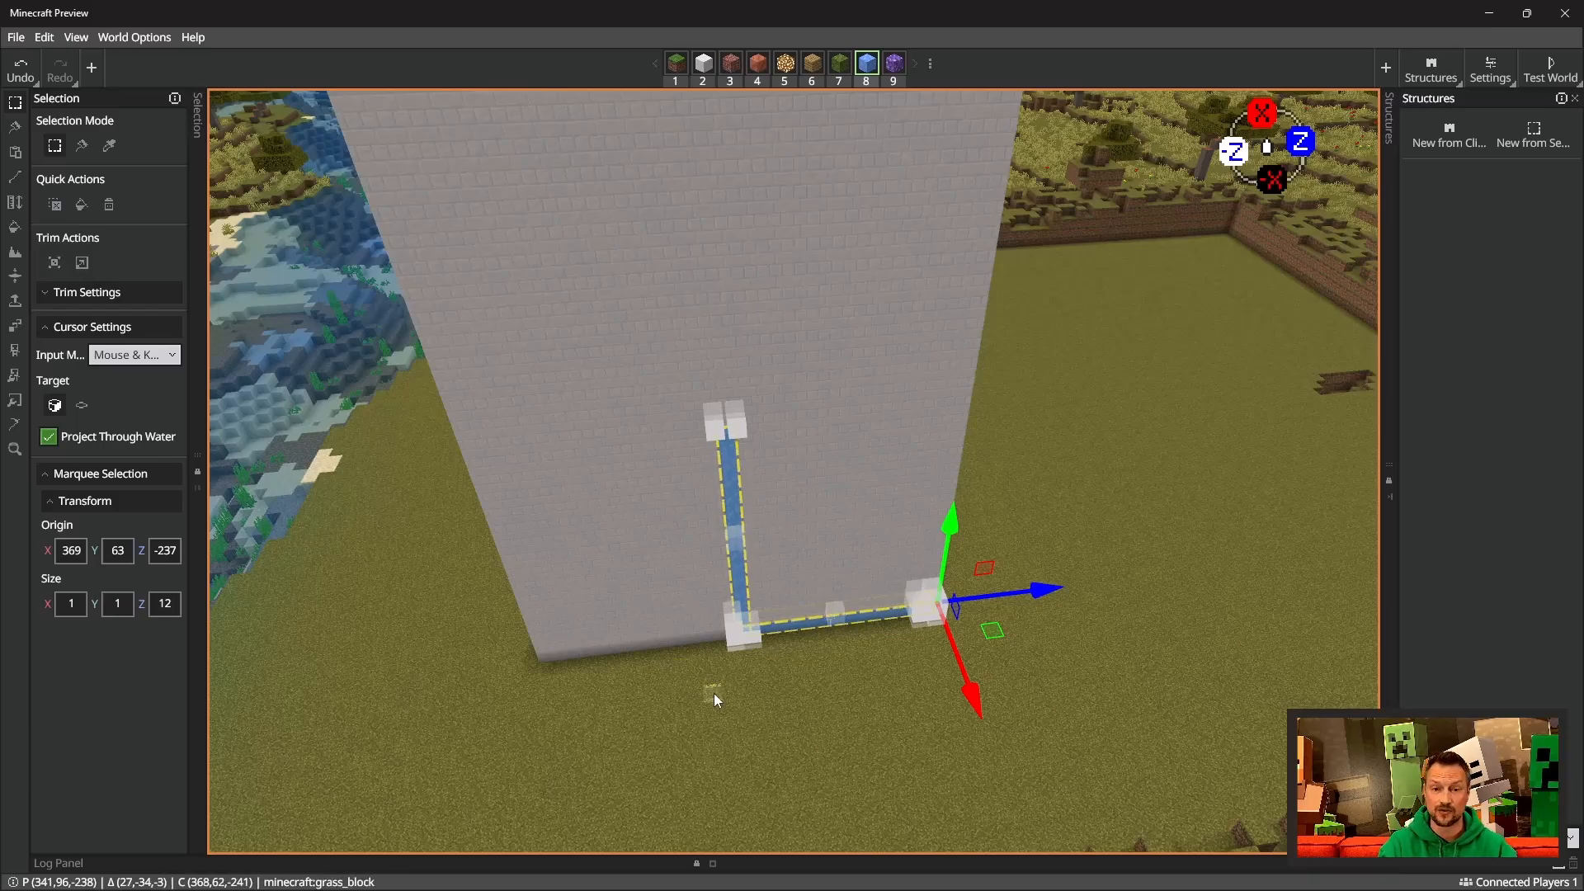
Step: Preview pasting the copied Blue Ice shape with 90° rotation, try placing it at the adjacent wall's base, and undo that paste
right_click_drag(715, 693, 665, 522)
key("a")
right_click_drag(805, 481, 887, 450)
key("a")
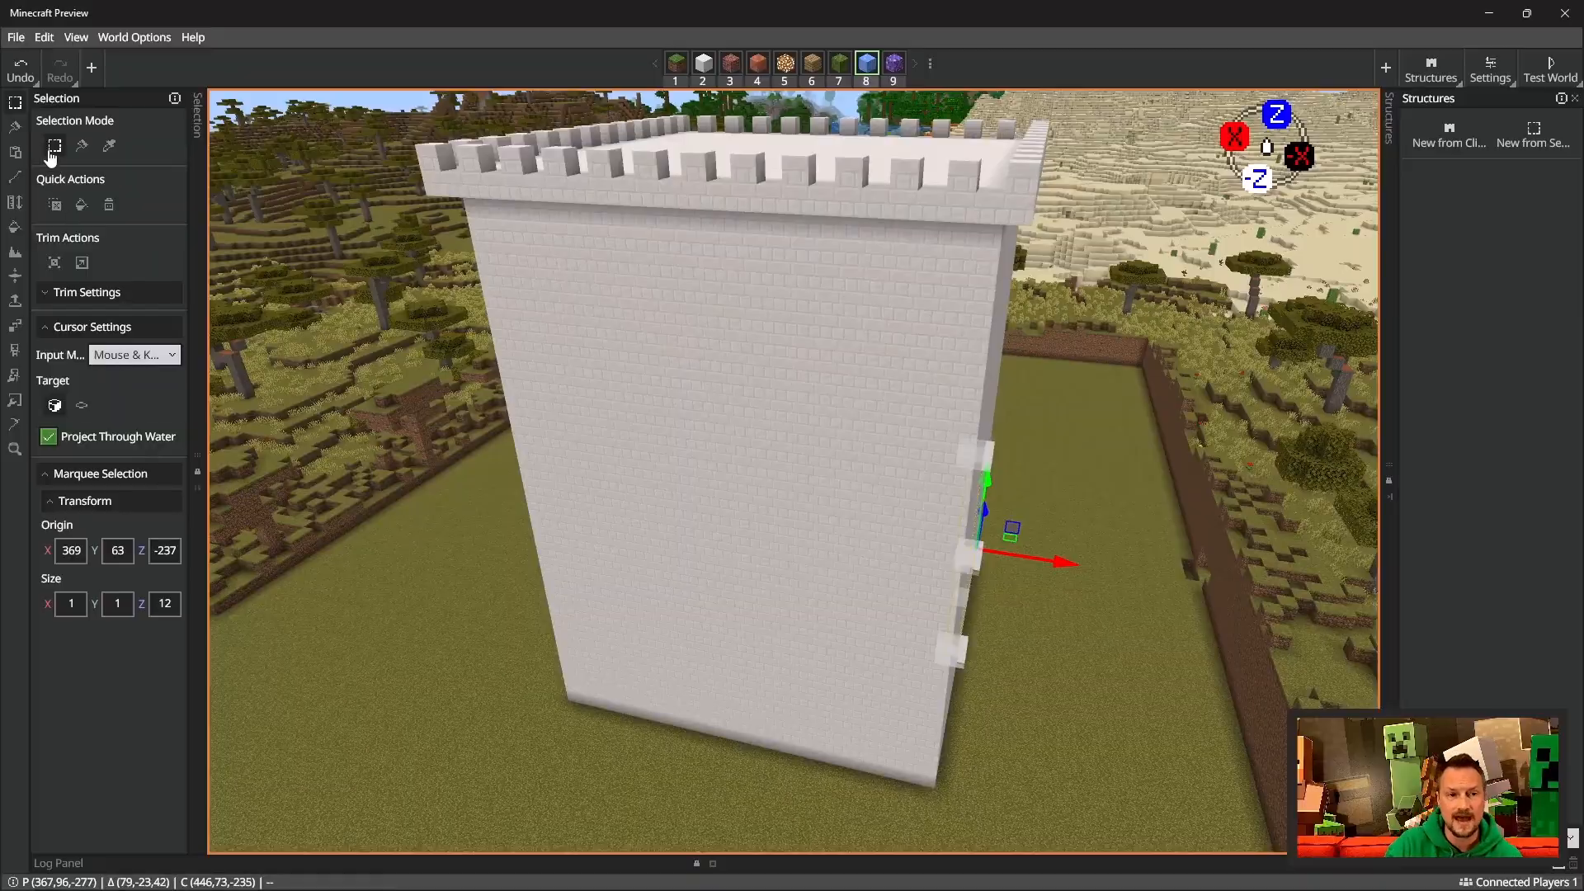
left_click(16, 154)
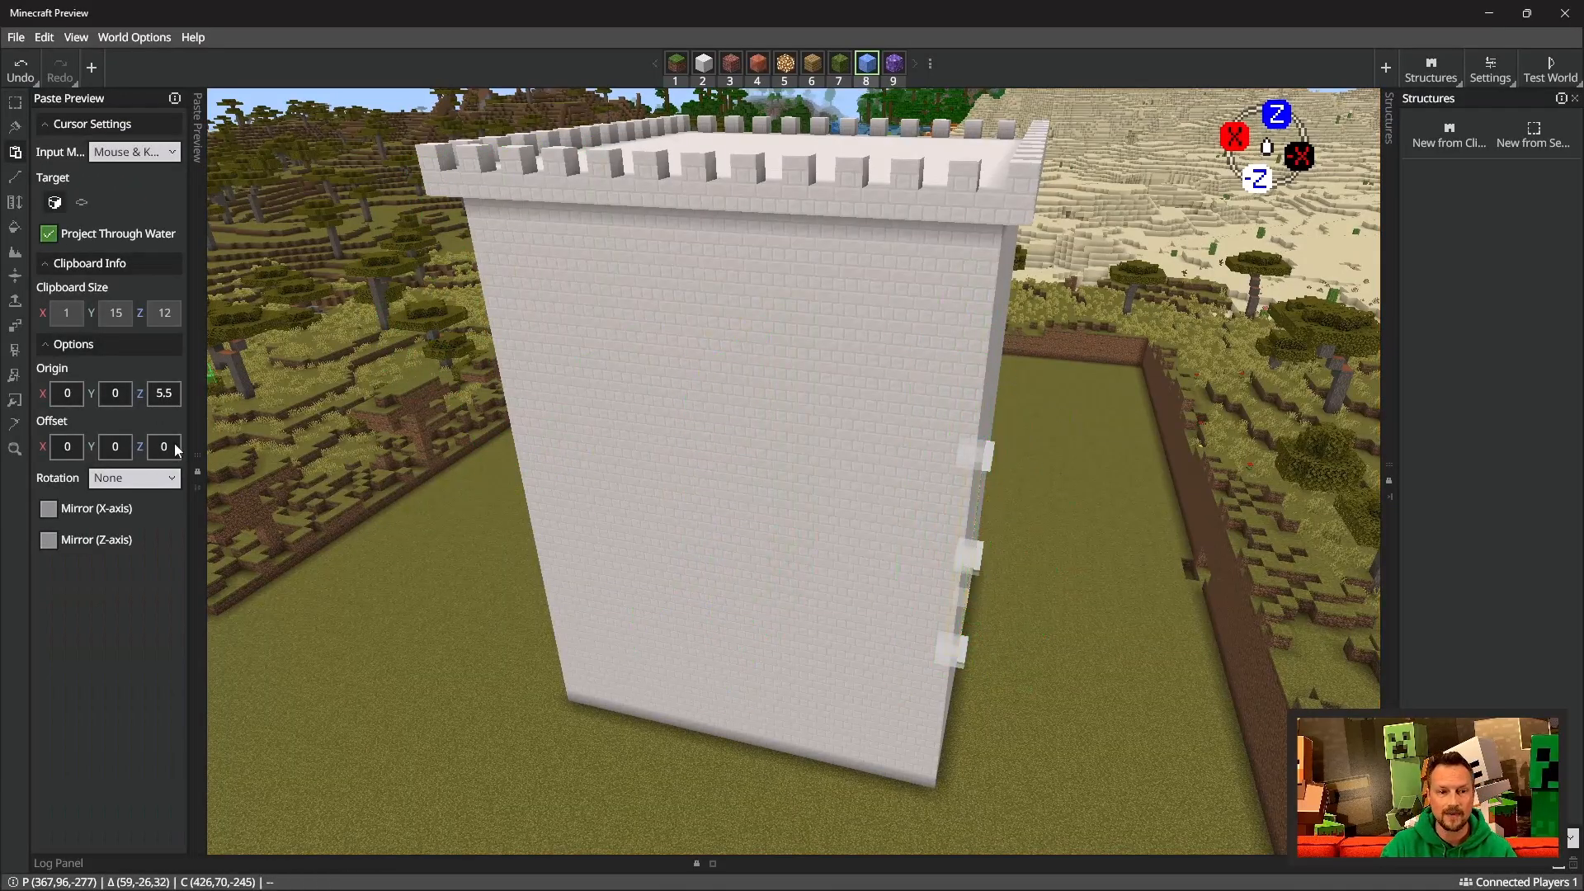
left_click(168, 479)
left_click(147, 512)
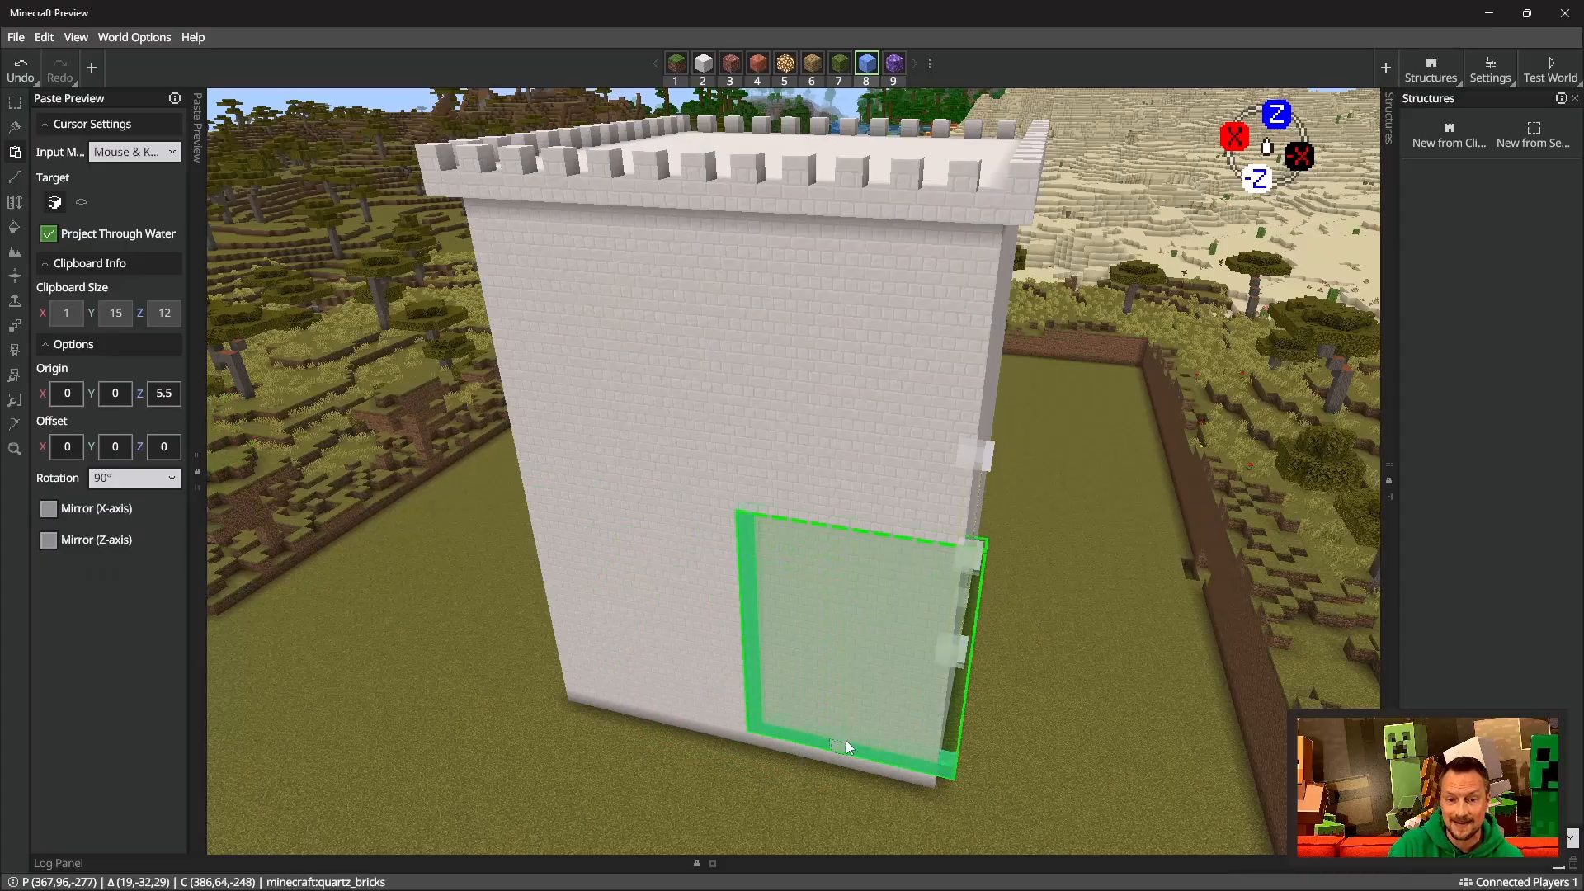
left_click(793, 750)
key("ctrl+z")
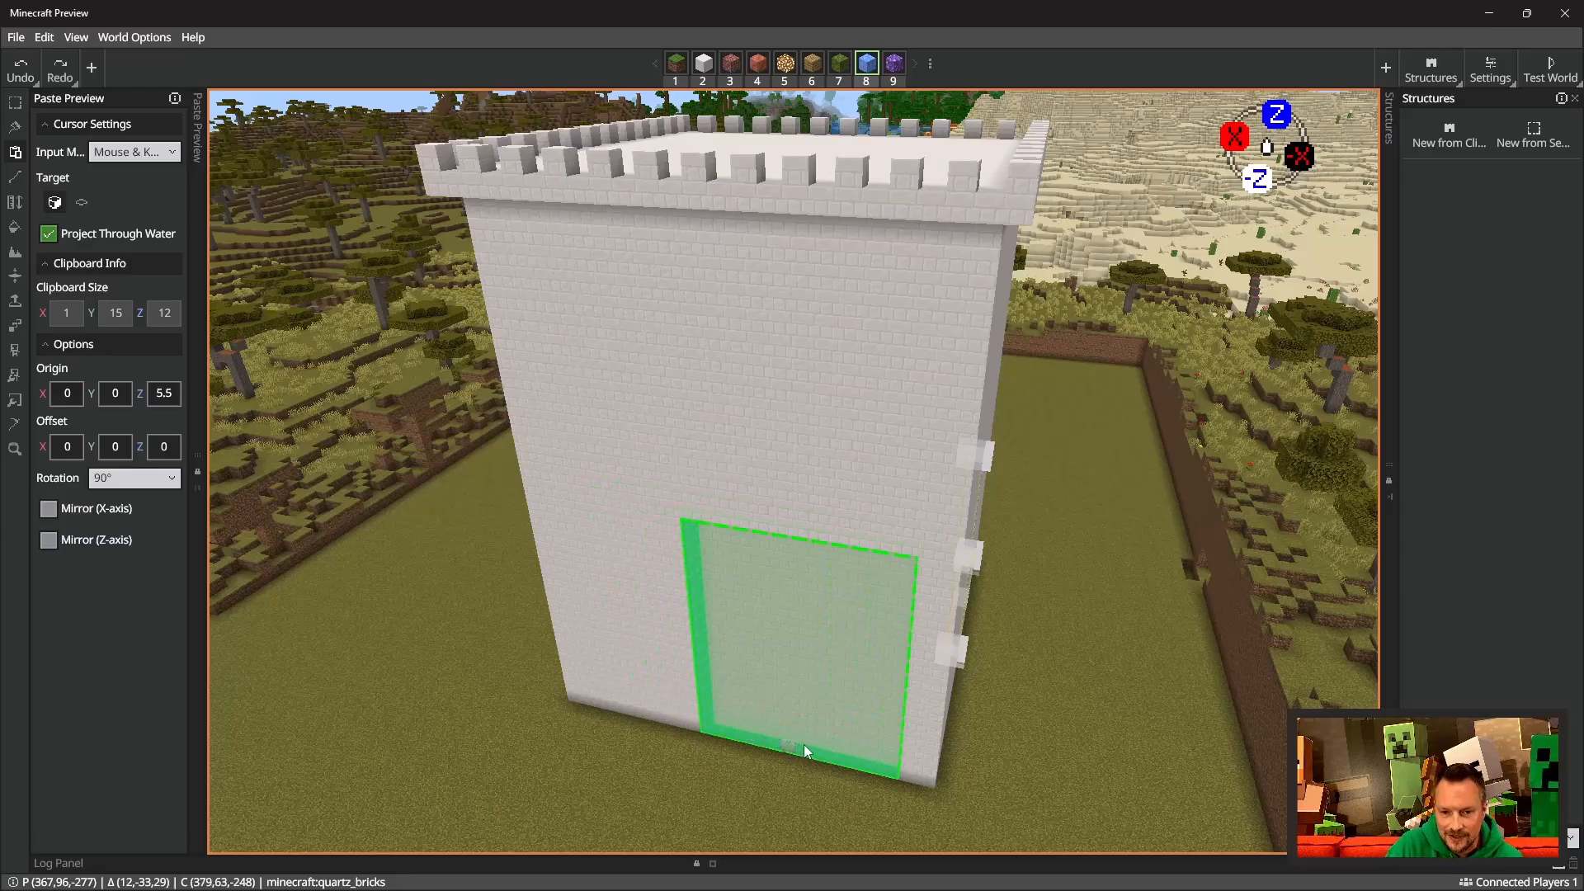
Step: Paste the Blue Ice shape rotated 90° at the adjacent wall's base, with its row ending at the tower corner
left_click(818, 754)
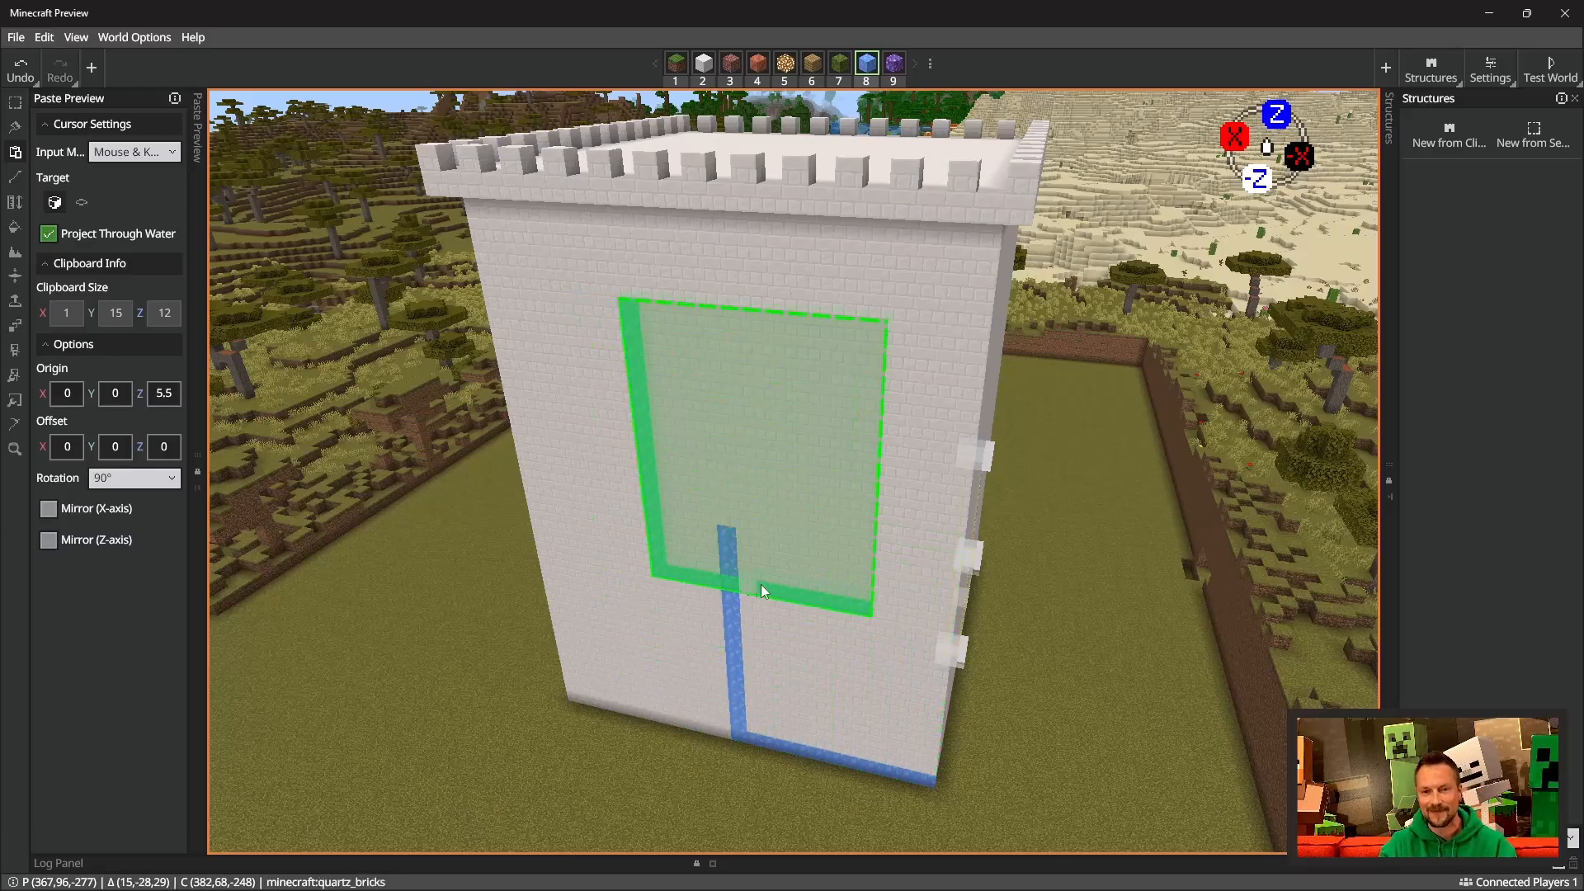
right_click_drag(761, 584, 545, 536)
key("d")
right_click_drag(815, 487, 627, 474)
key("d")
right_click_drag(826, 528, 743, 557)
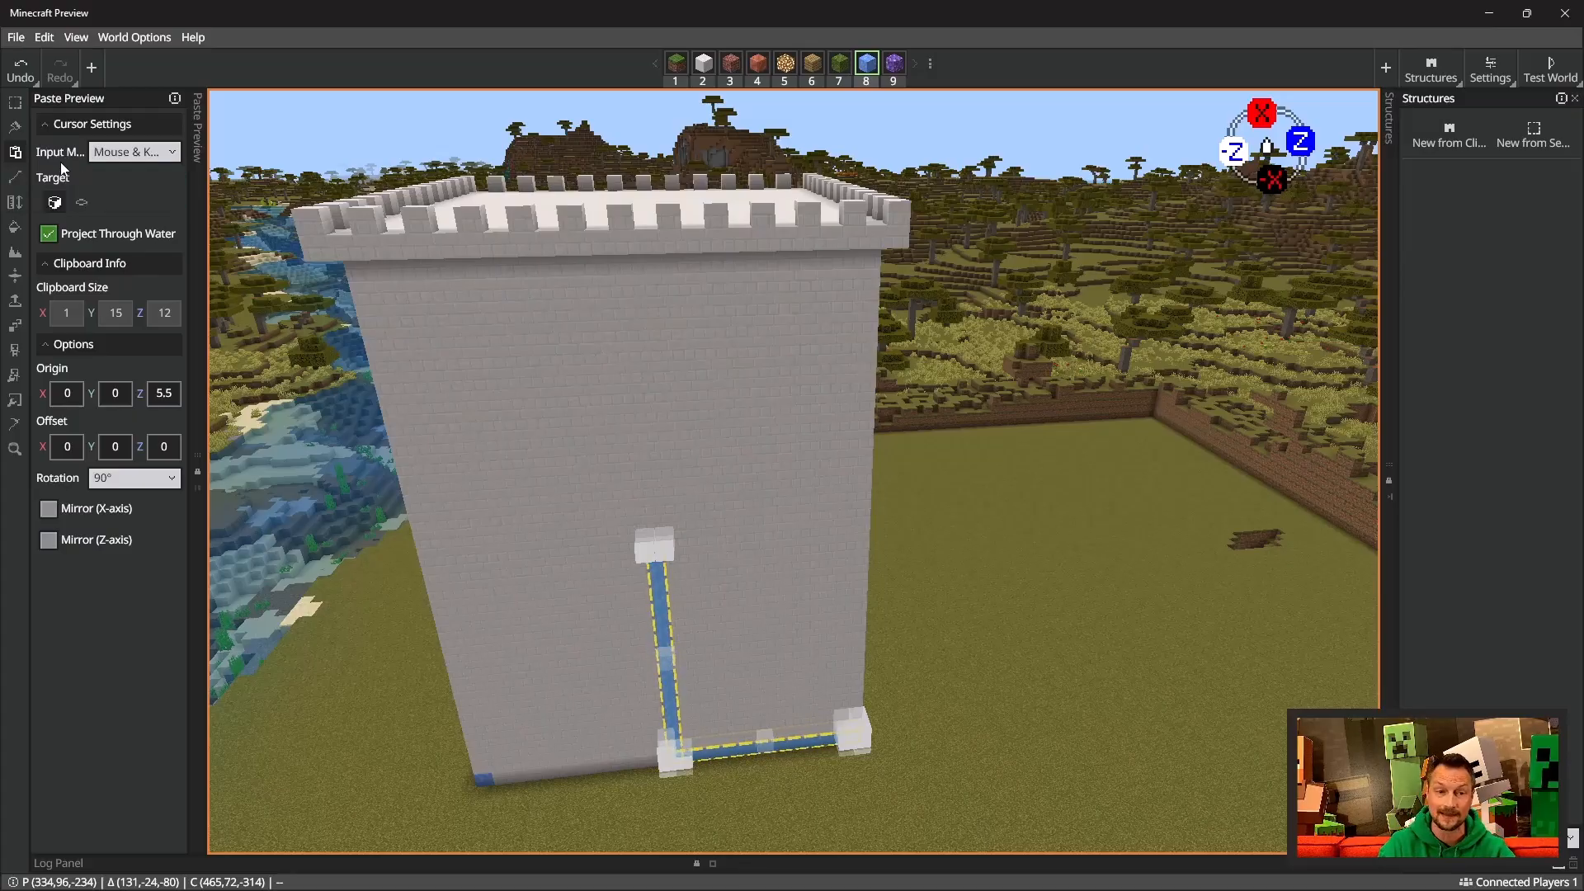
Step: Switch to marquee selection and replace the Bricks block in hotbar slot 3 with Quartz Stairs
left_click(18, 105)
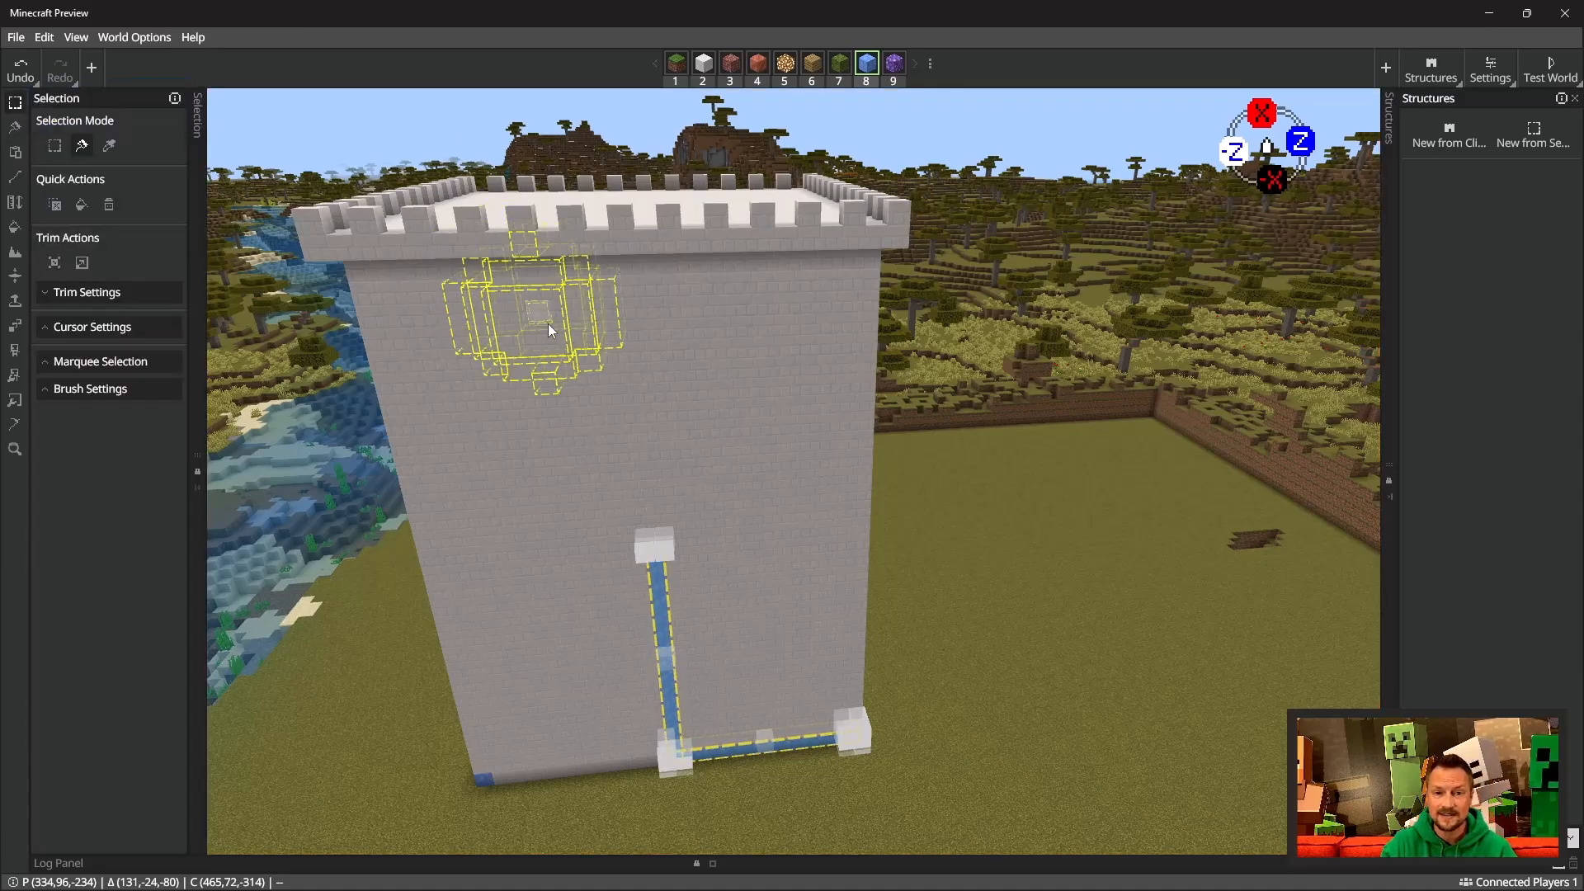
left_click(55, 148)
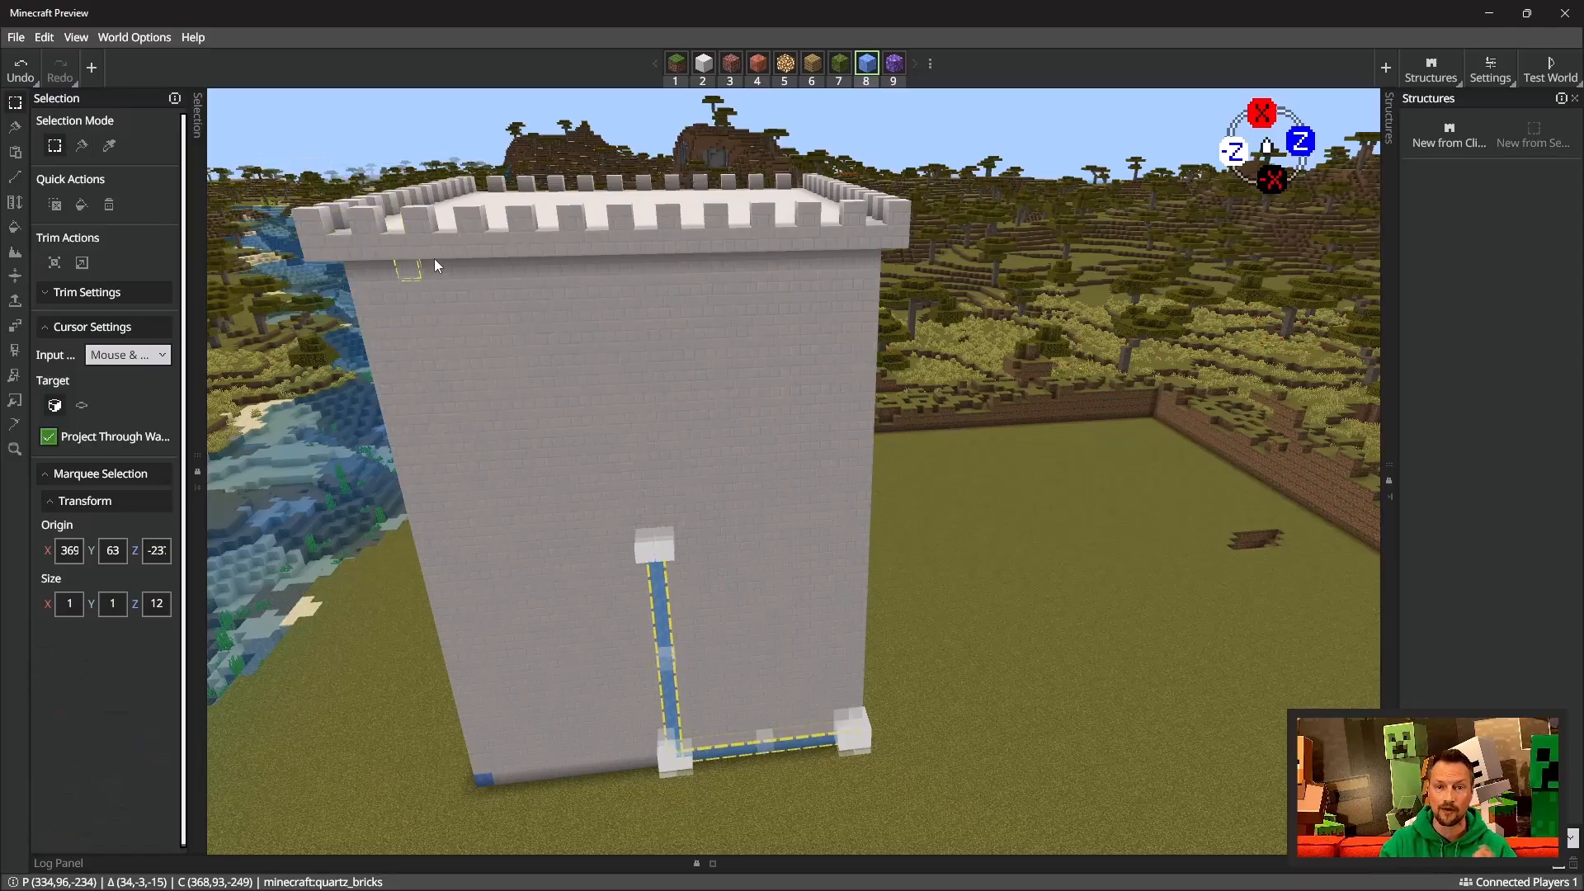
double_click(728, 69)
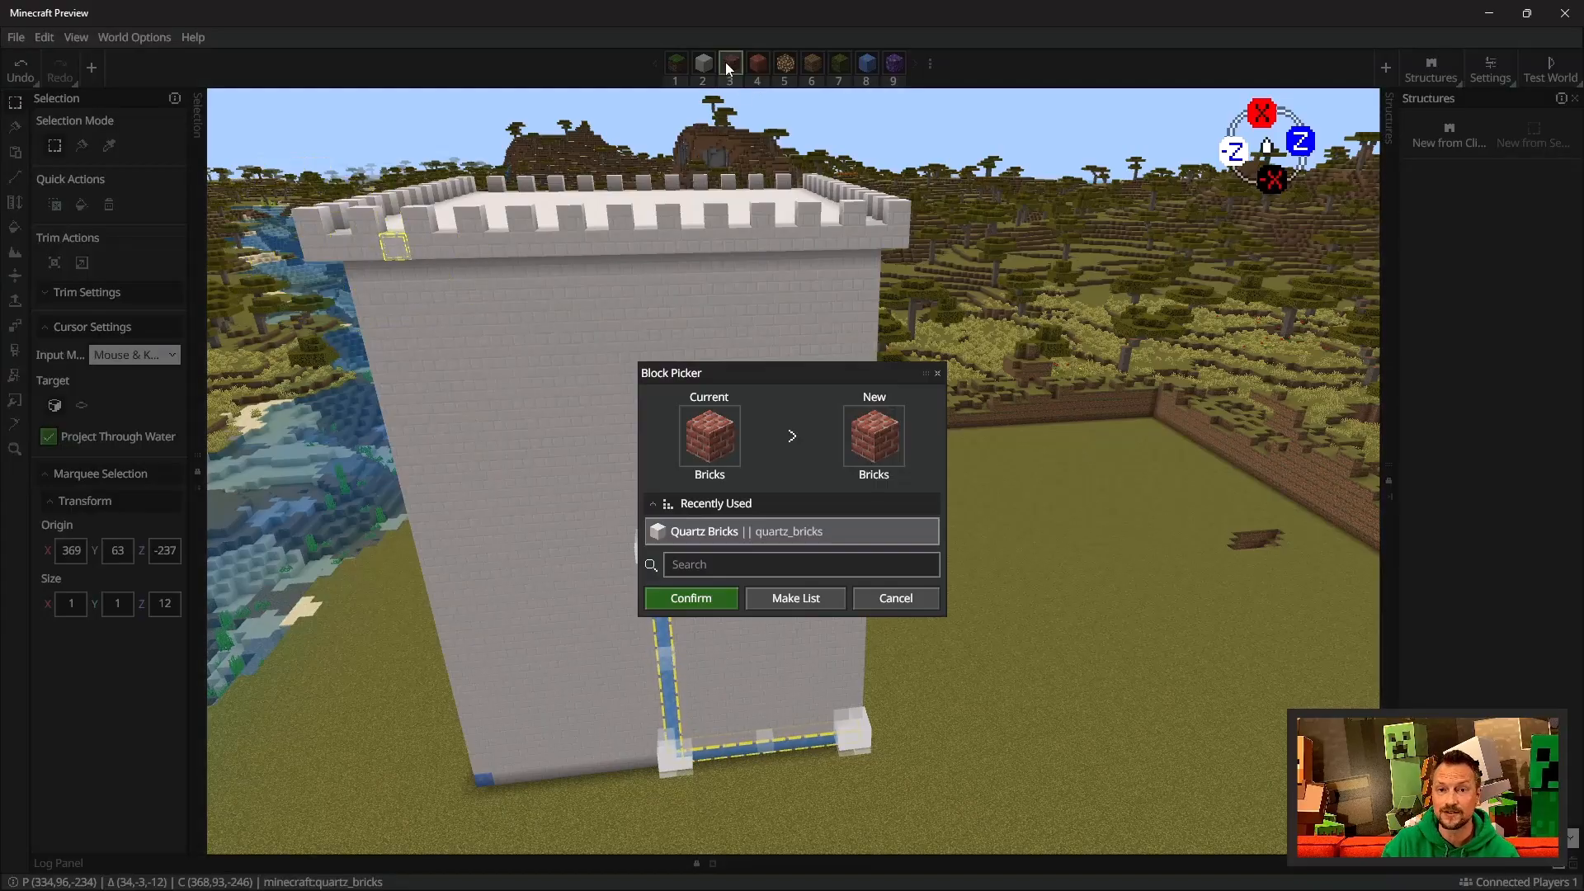
left_click(745, 566)
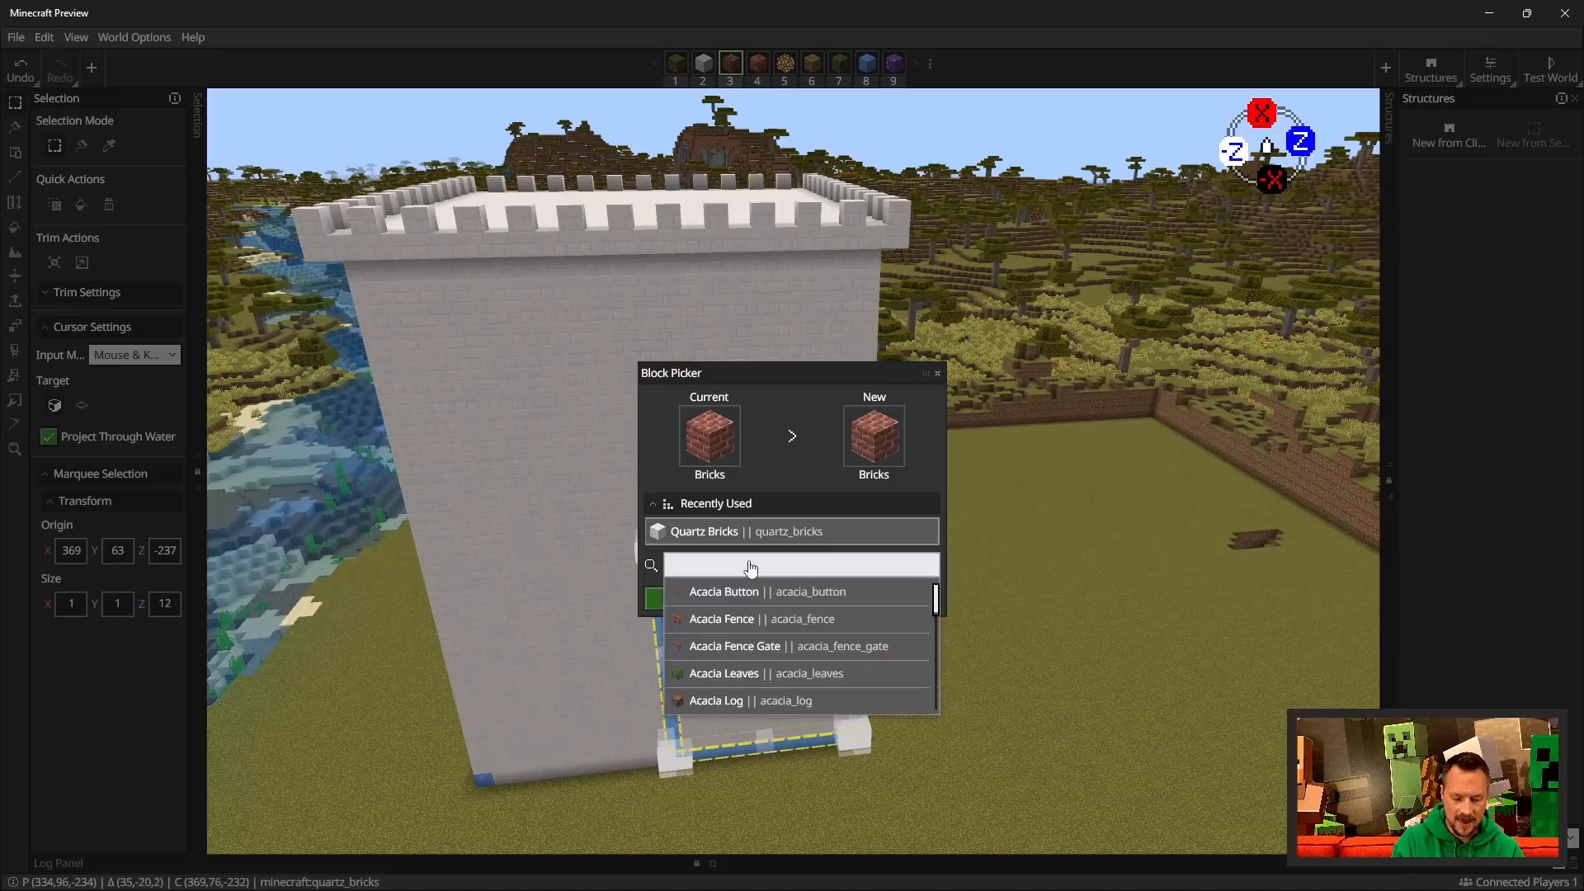
type("quar")
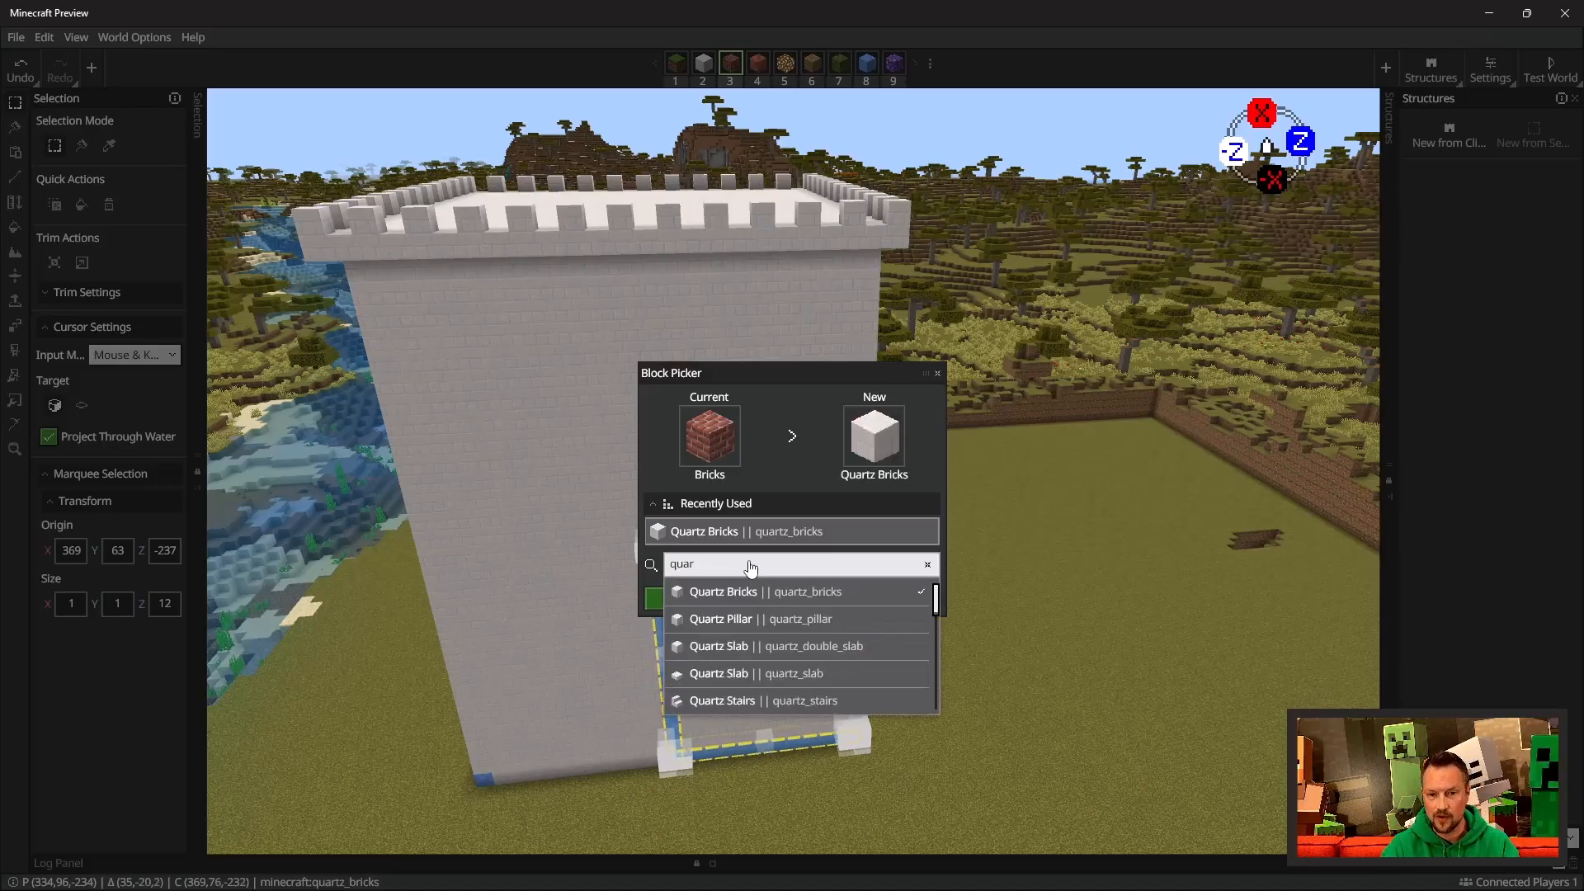
left_click(761, 699)
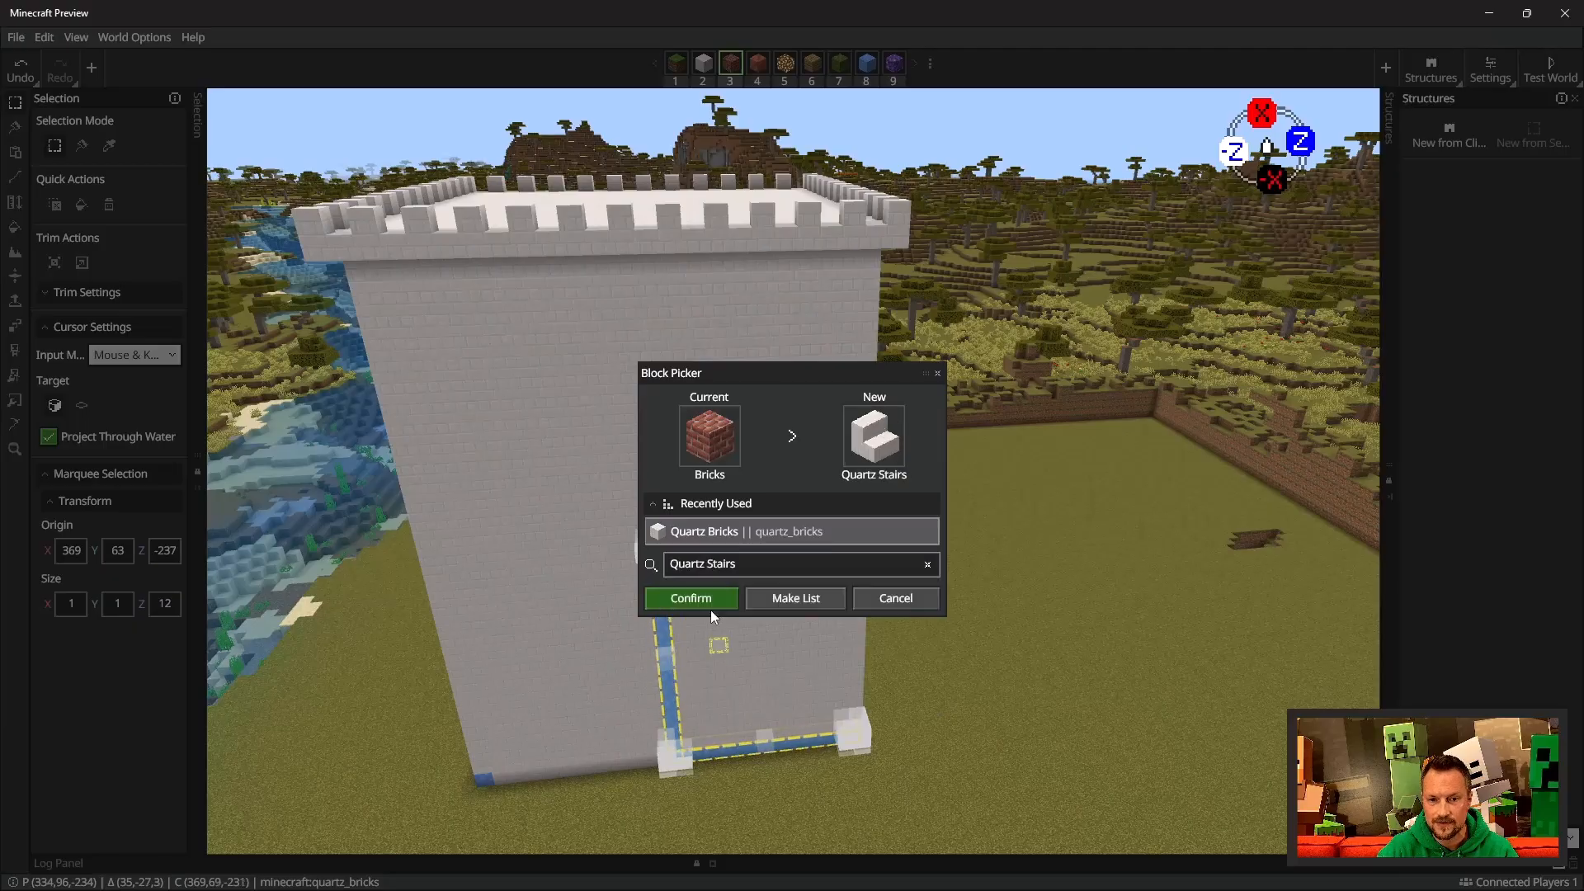
left_click(691, 598)
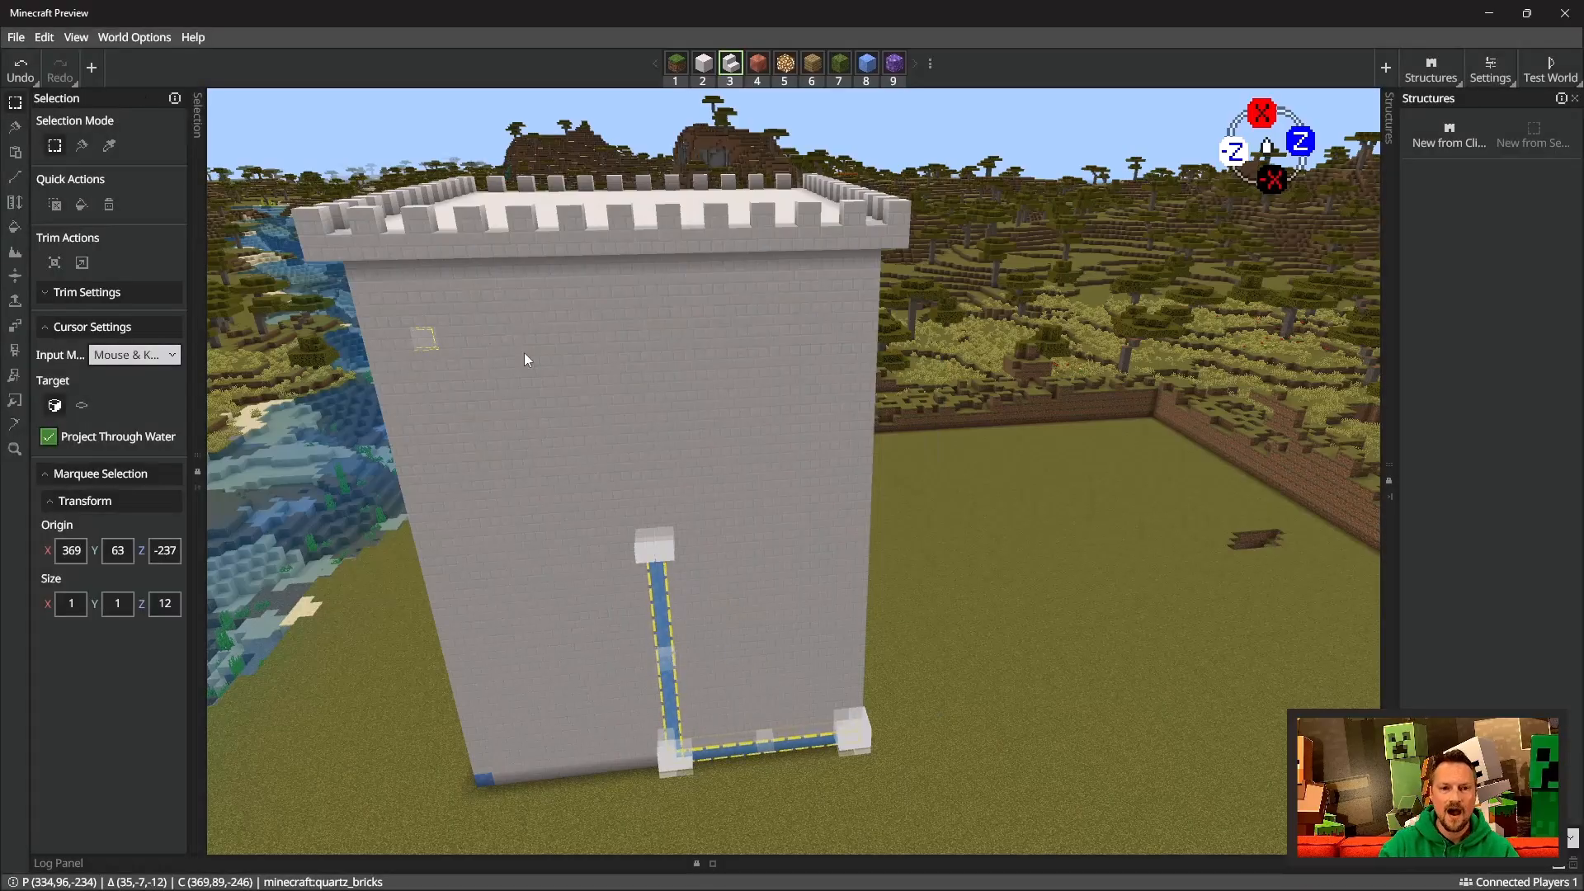
Step: Select a 1 × 1 × 25 row of adjacent space under the roof overhang, origin 368, 92, -249, and fill it with Quartz Stairs
left_click(81, 406)
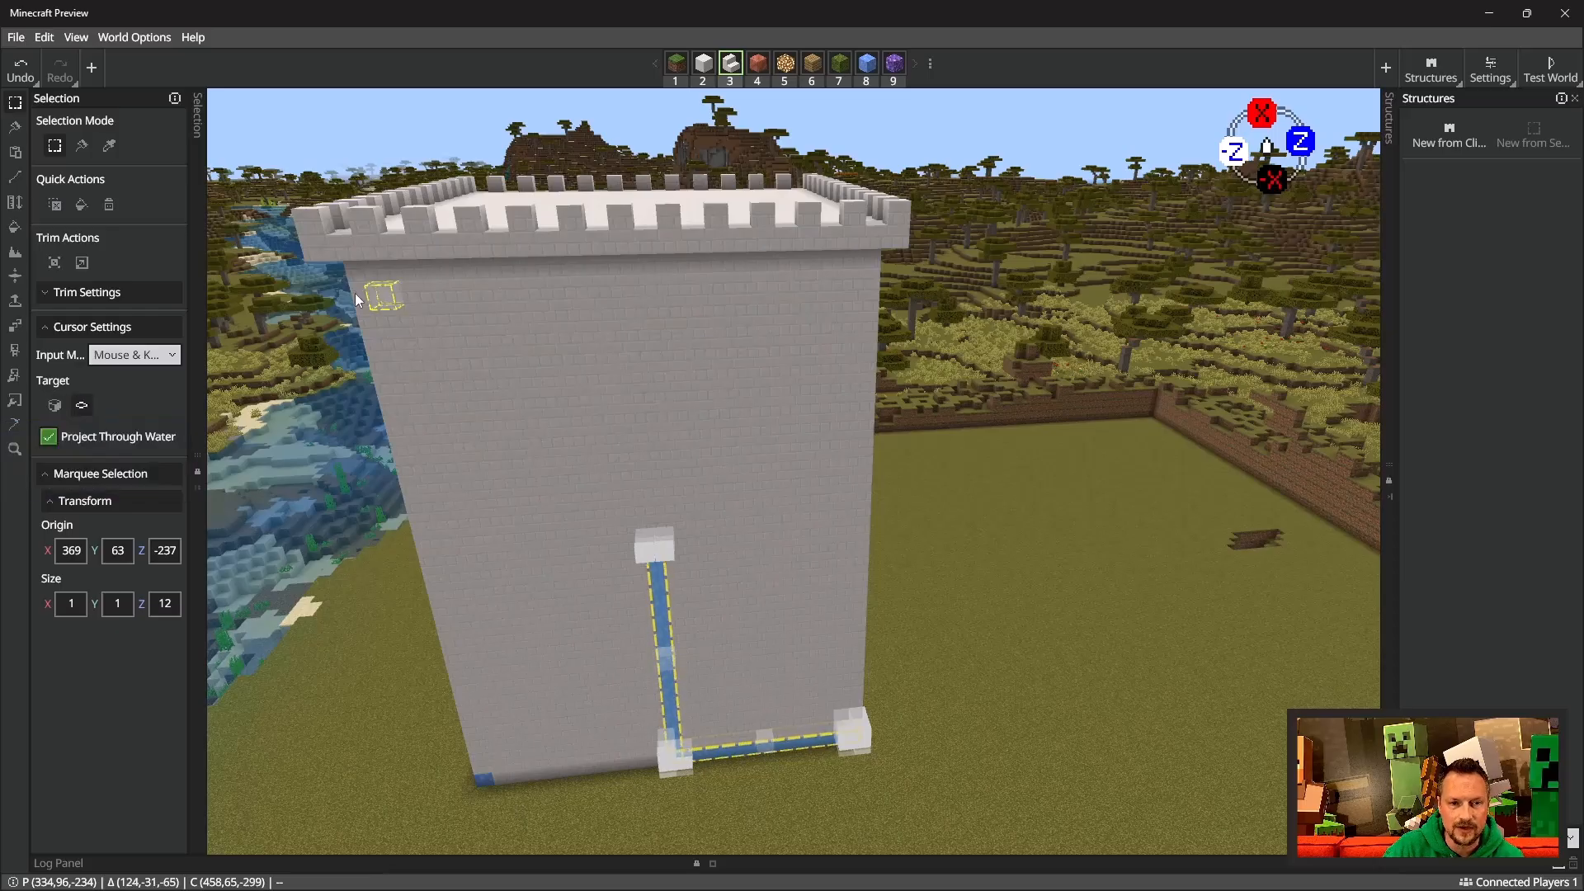
left_click(374, 277)
left_click(389, 262)
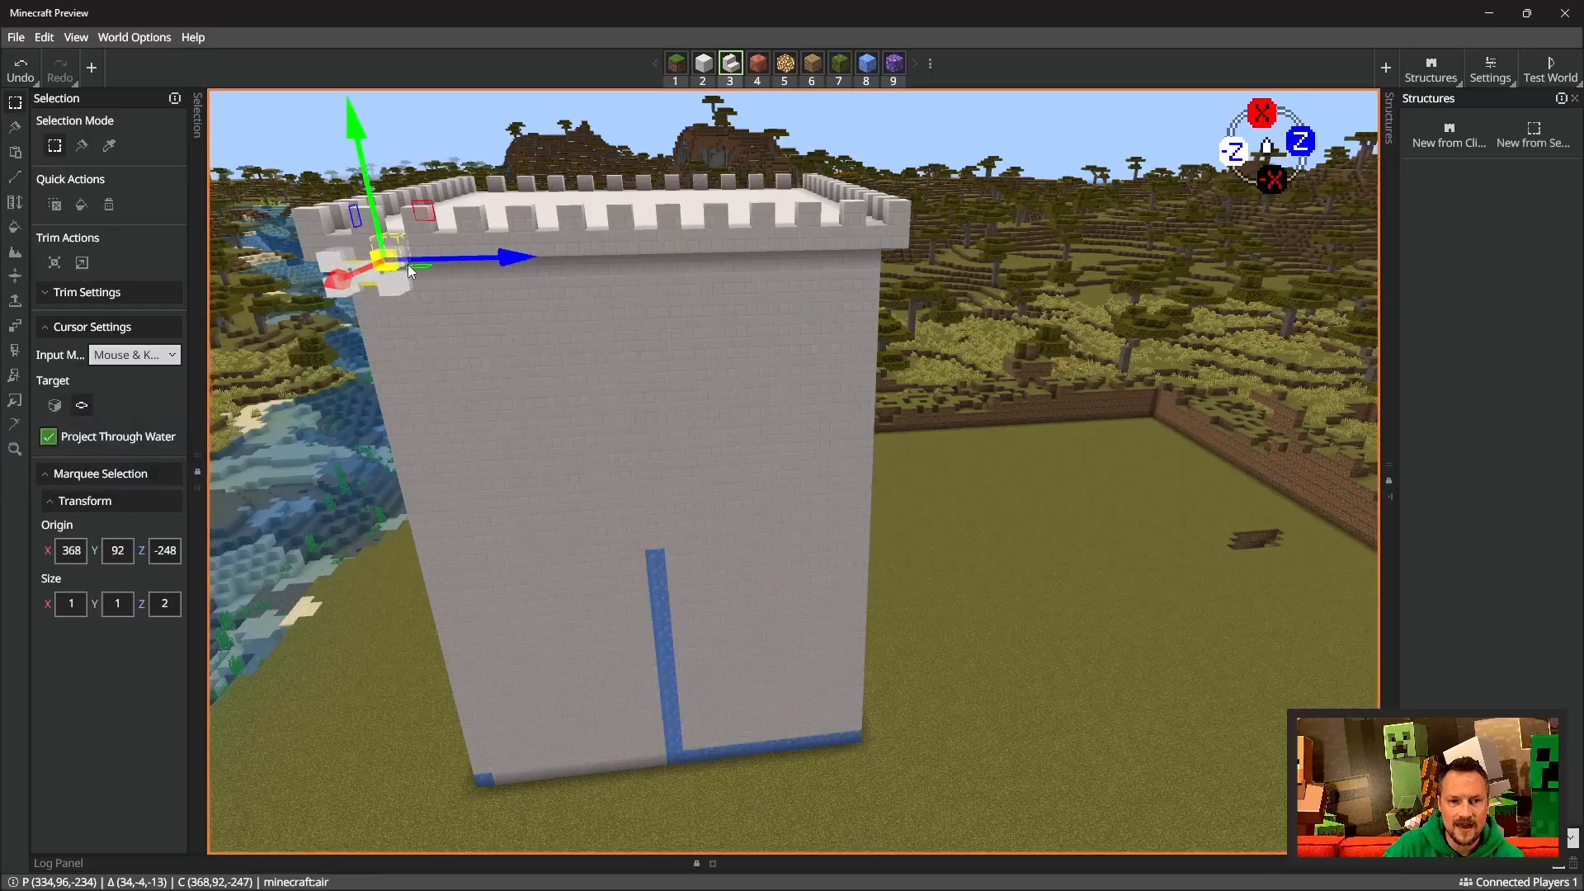
left_click_drag(523, 264, 998, 270)
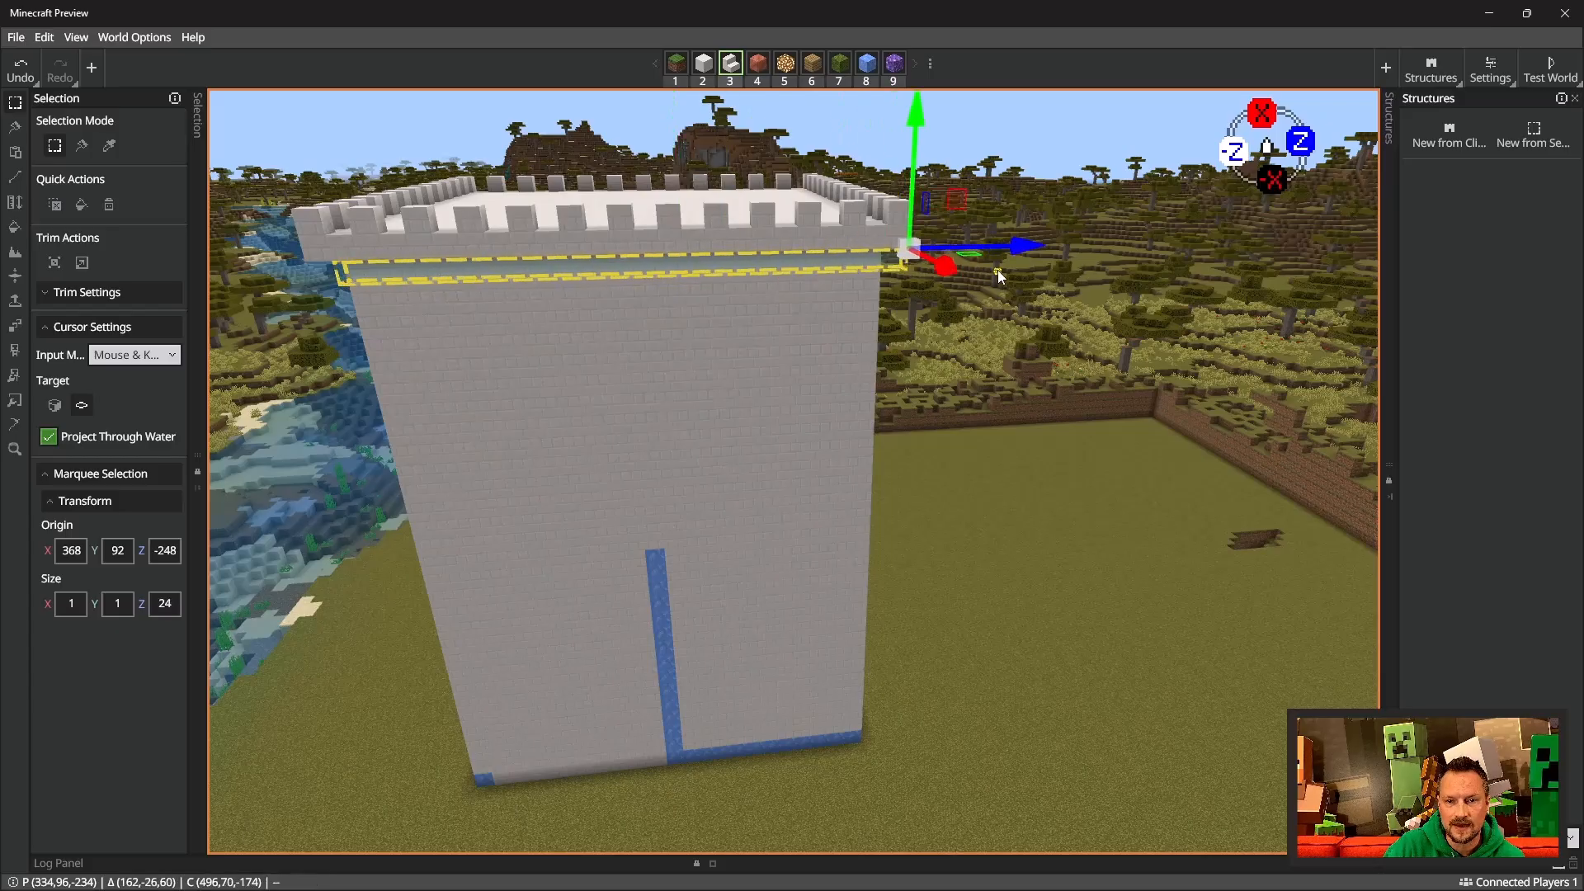
left_click(333, 260)
left_click_drag(357, 282, 201, 266)
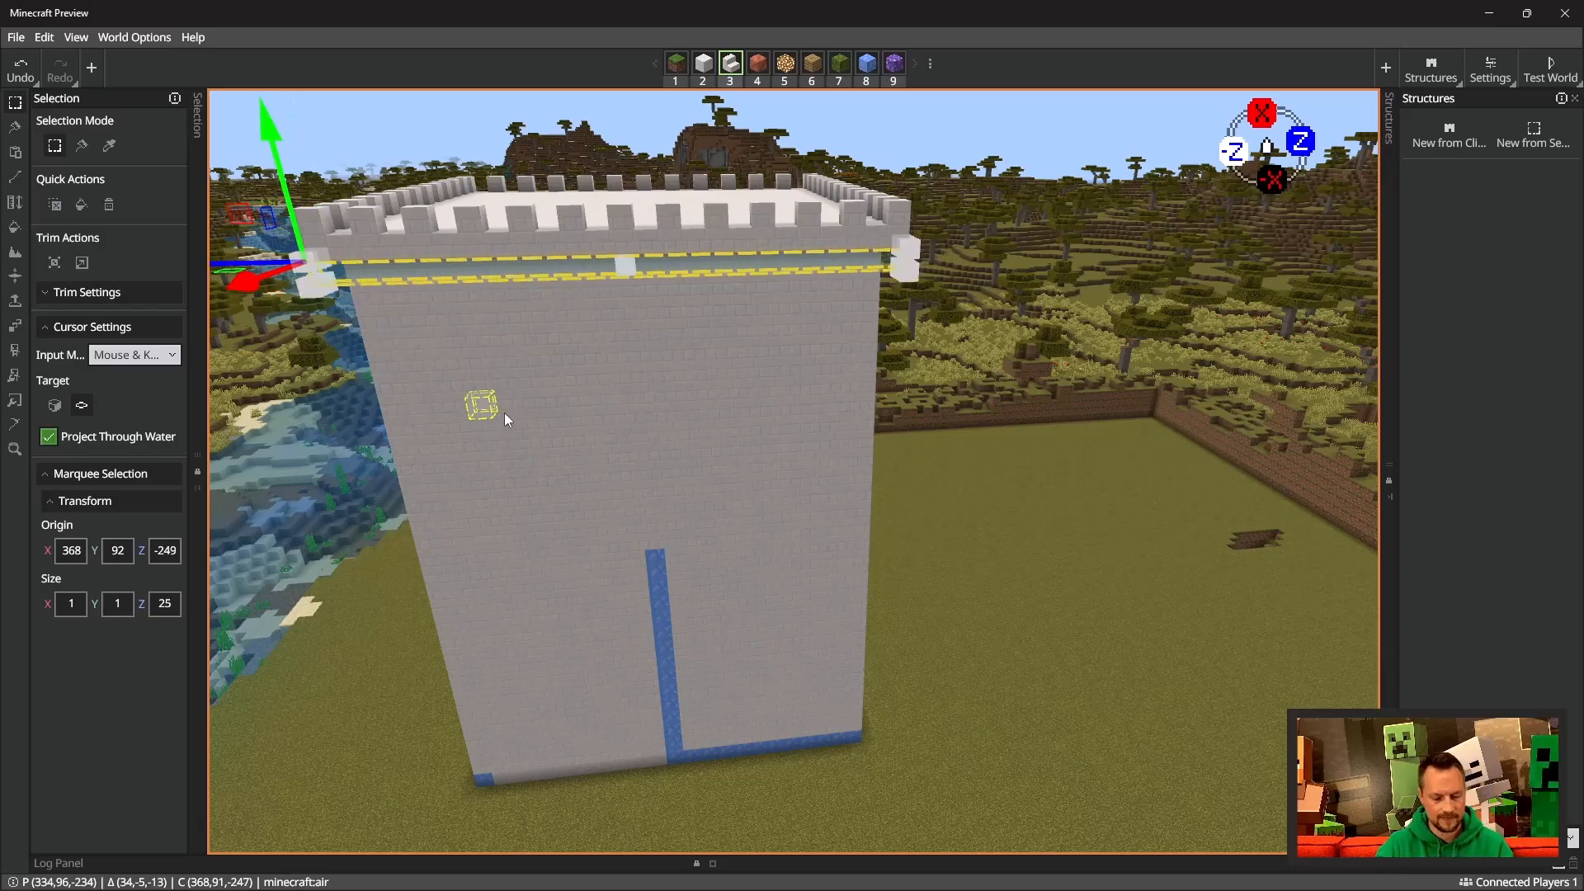
Step: Flip the selected Quartz Stairs row under the roof overhang upside down with the Workbench's Top/Bottom action
right_click_drag(502, 333, 817, 264)
key("a")
key("w")
right_click_drag(818, 482, 1362, 619)
key("a")
key("s")
key("d")
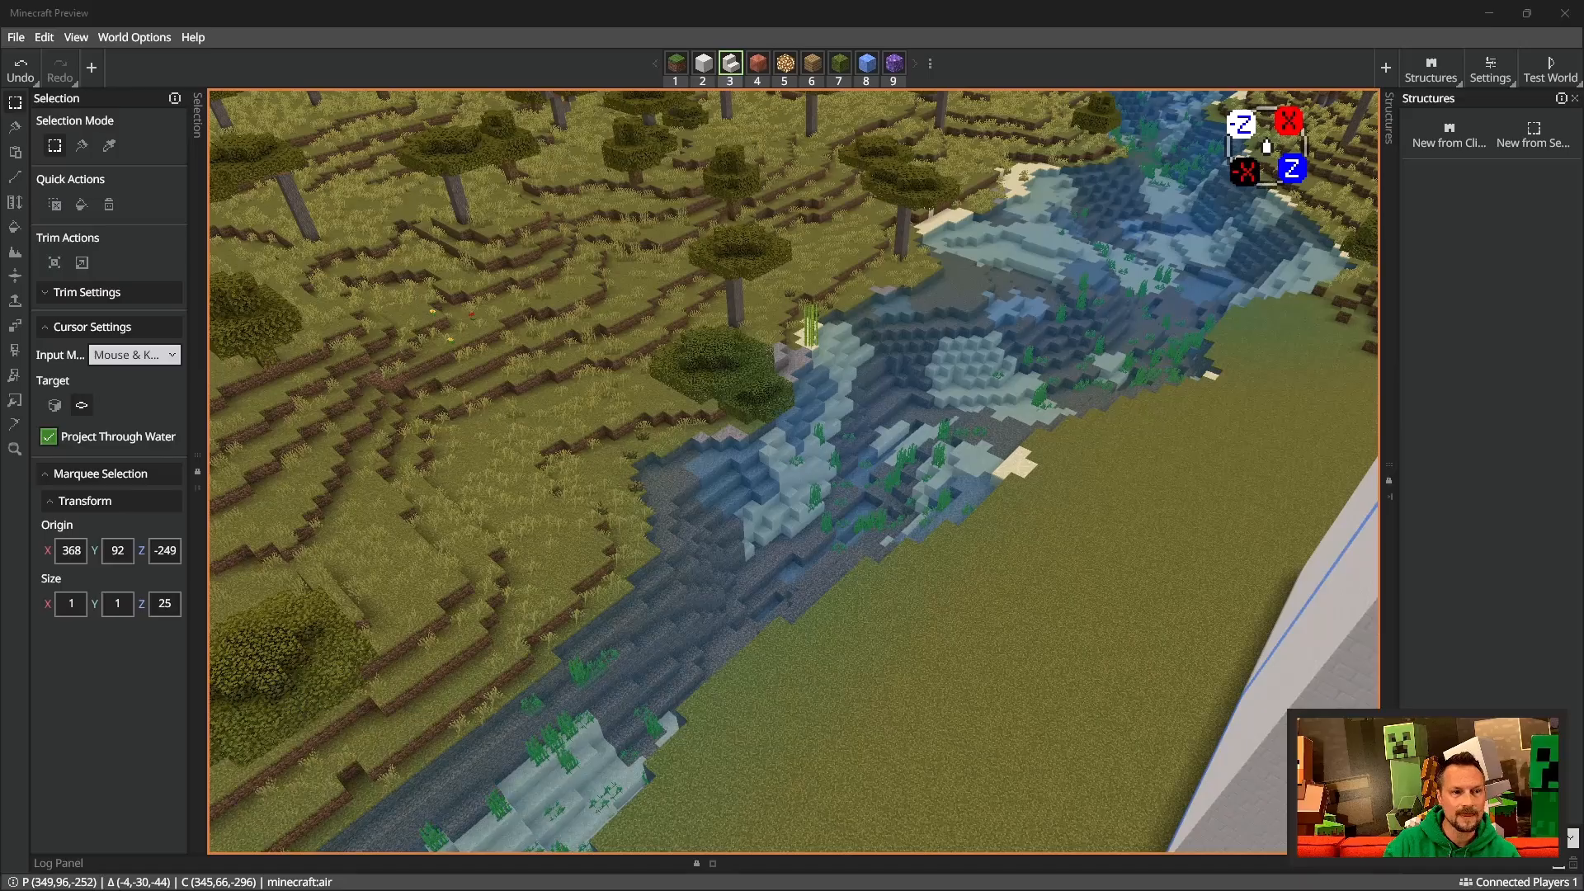
right_click_drag(694, 537, 223, 396)
key("w")
right_click_drag(794, 471, 726, 529)
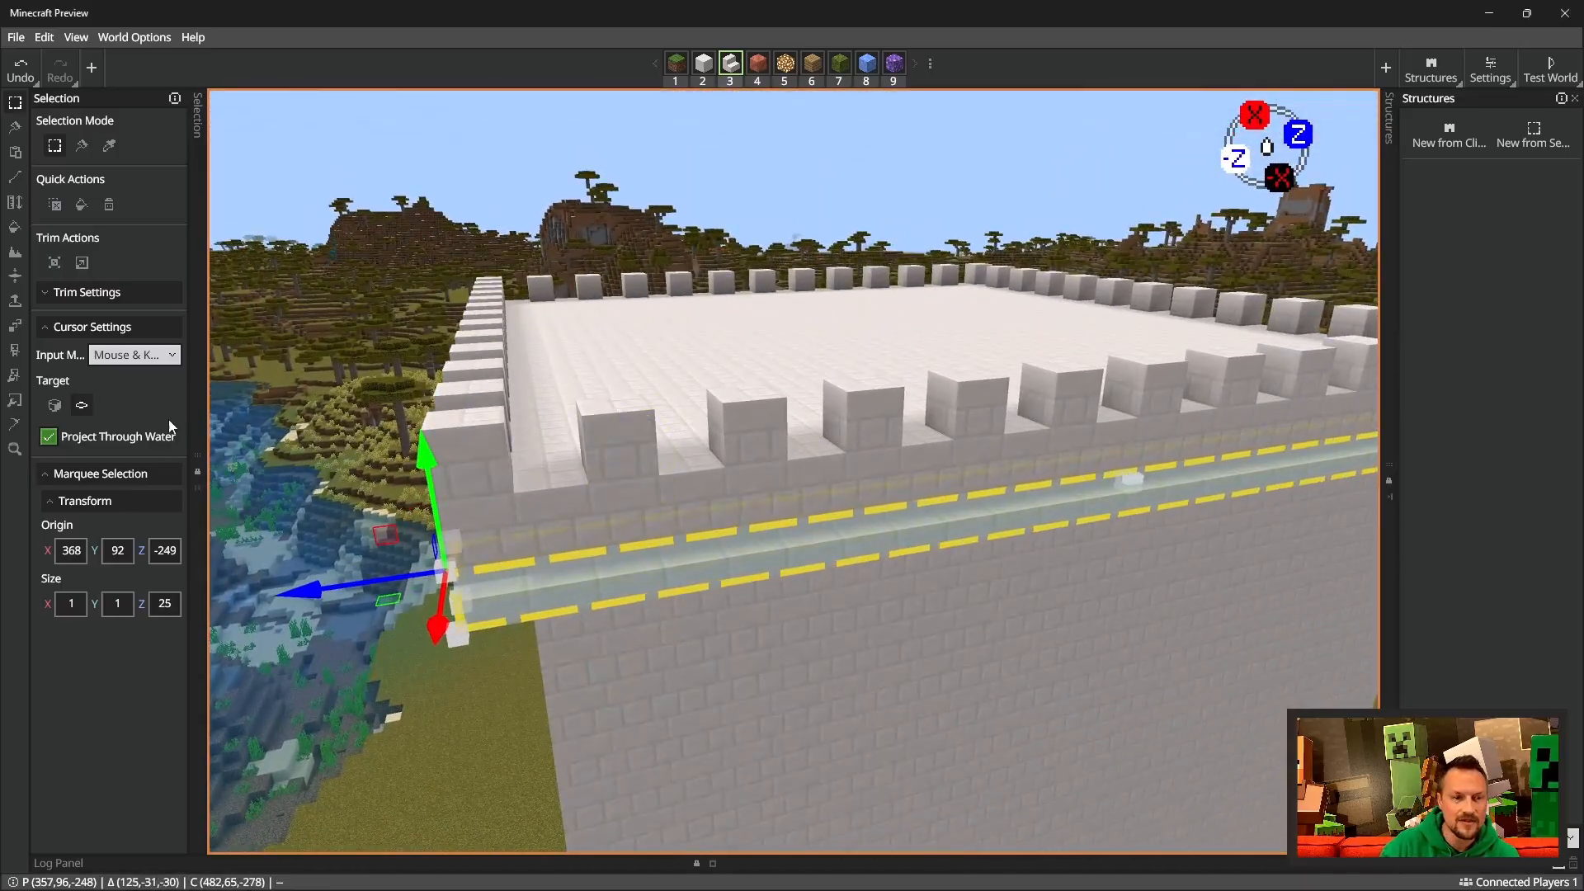
left_click(15, 402)
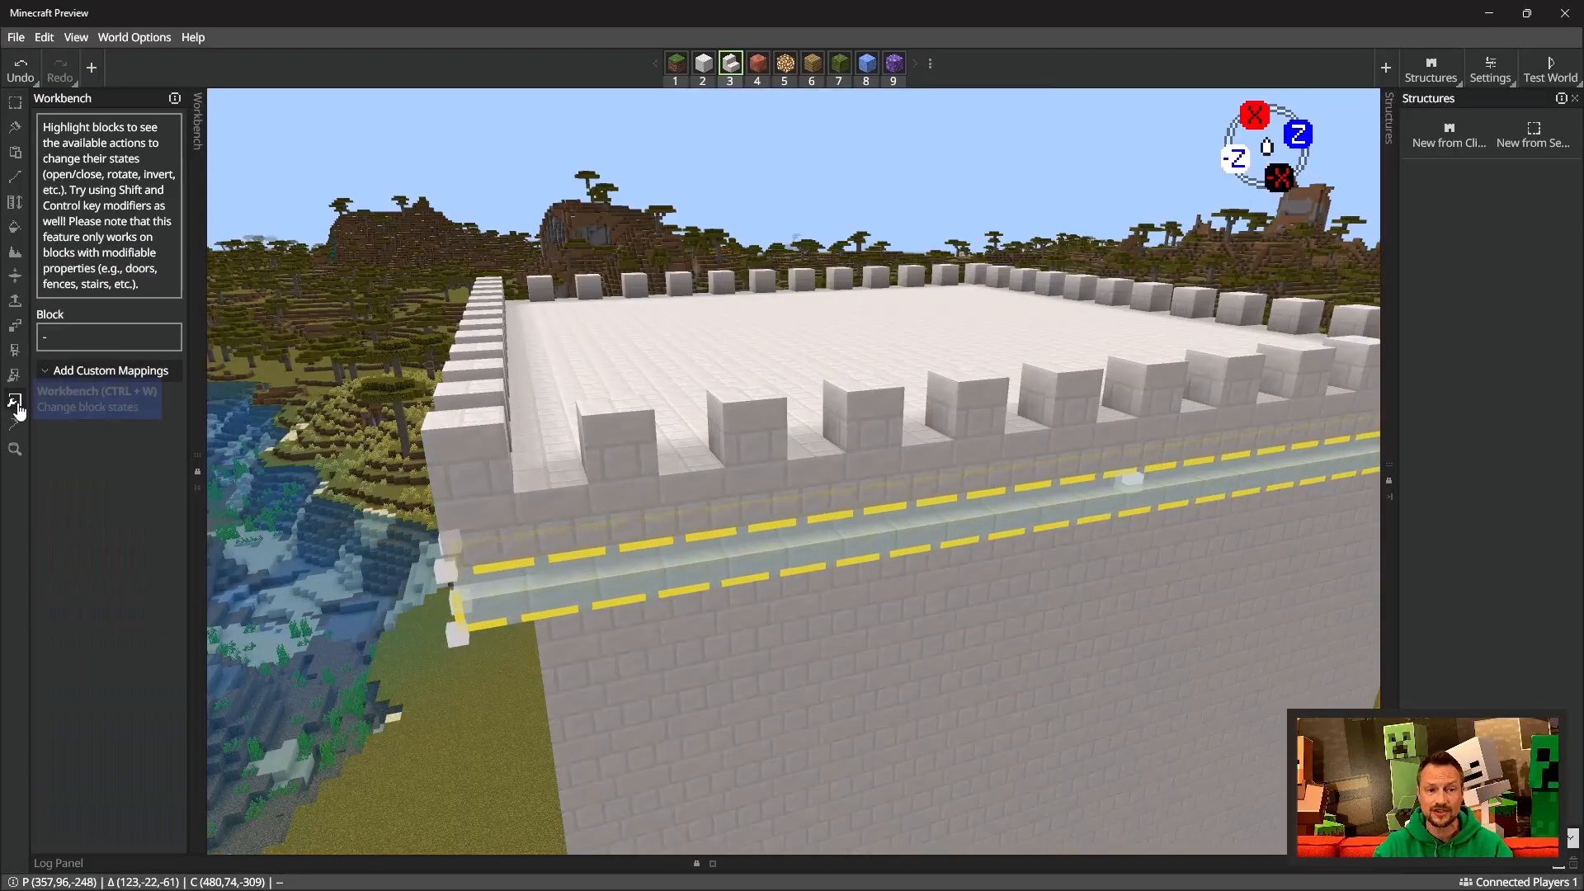
mouse_move(842, 551)
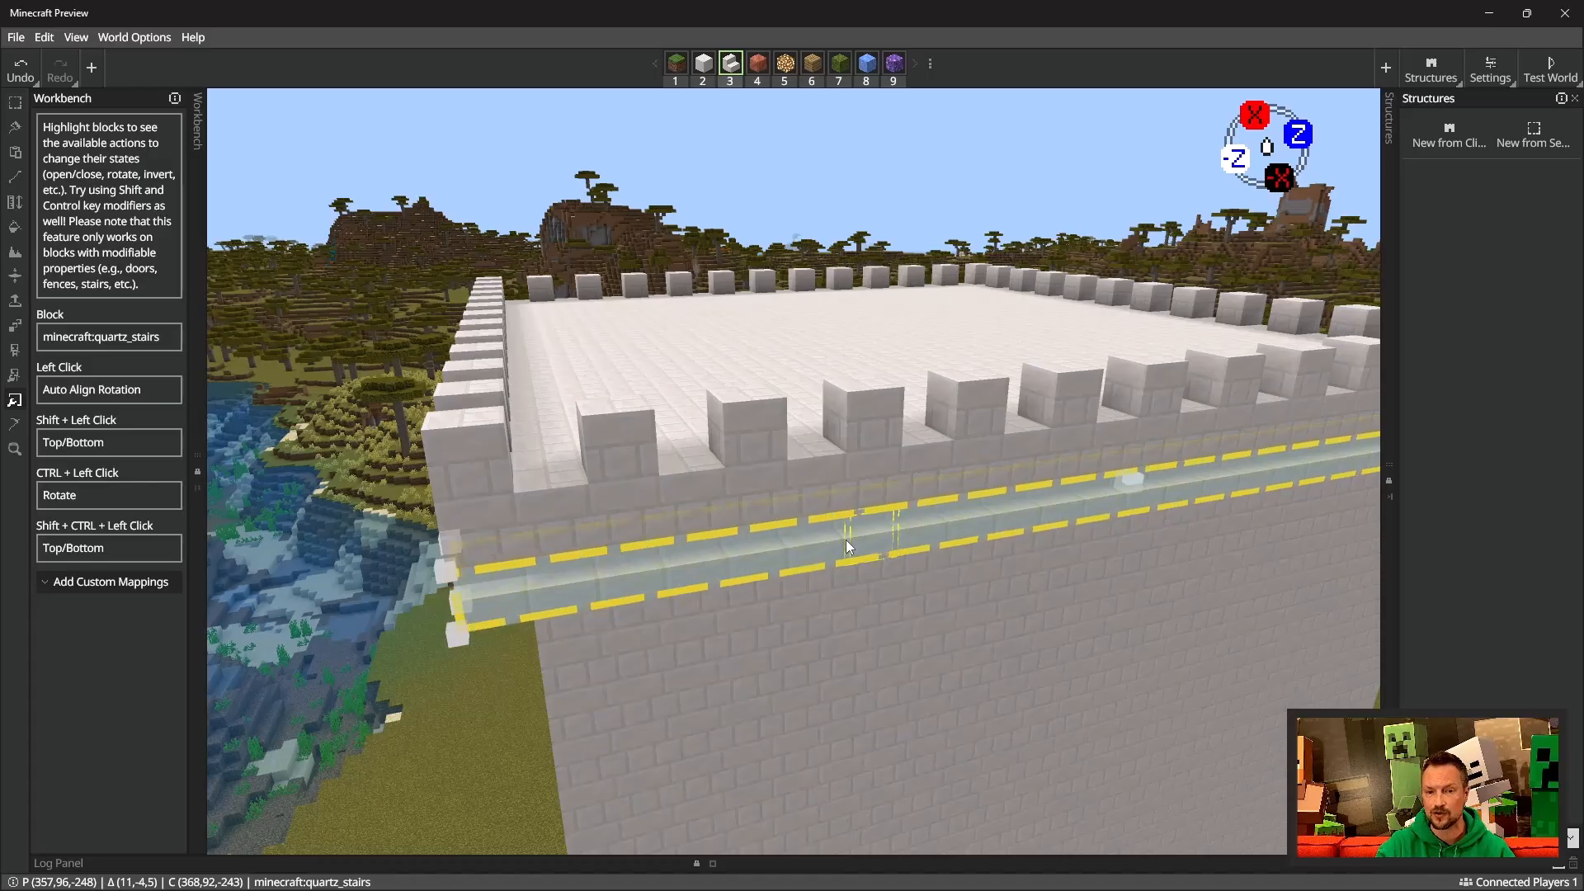
left_click(846, 541, "shift")
Step: Copy the selected 1 × 1 × 25 stair row and preview pasting it with rotation set to None
key("a")
mouse_move(814, 616)
right_mouse_down()
mouse_move(1156, 685)
mouse_move(824, 629)
right_mouse_up()
key("a")
key("a")
key("d")
key("s")
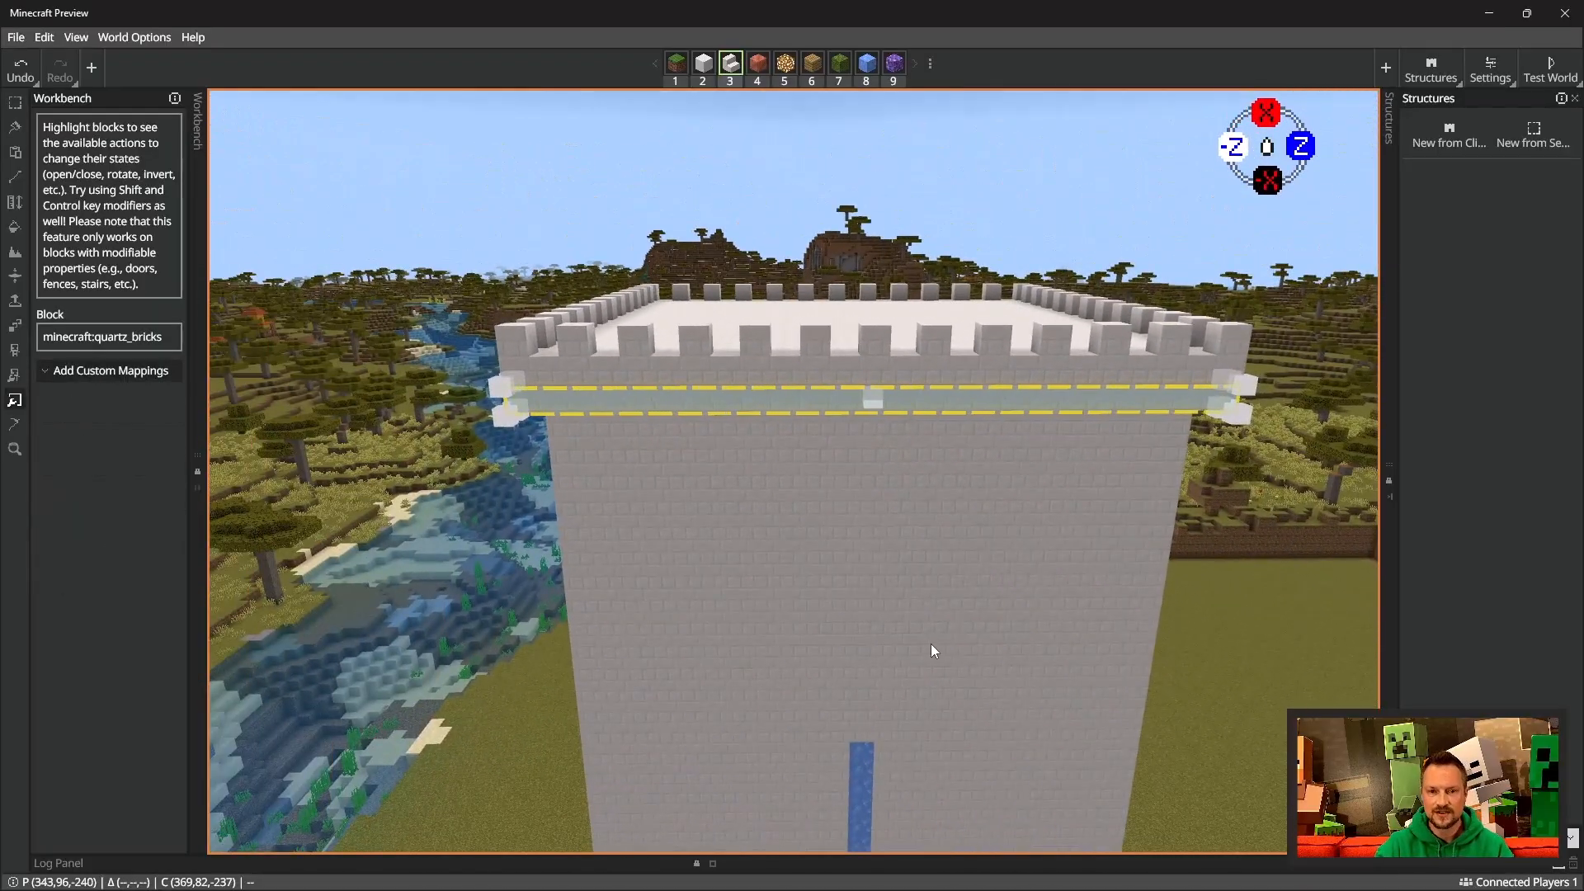
left_click(15, 102)
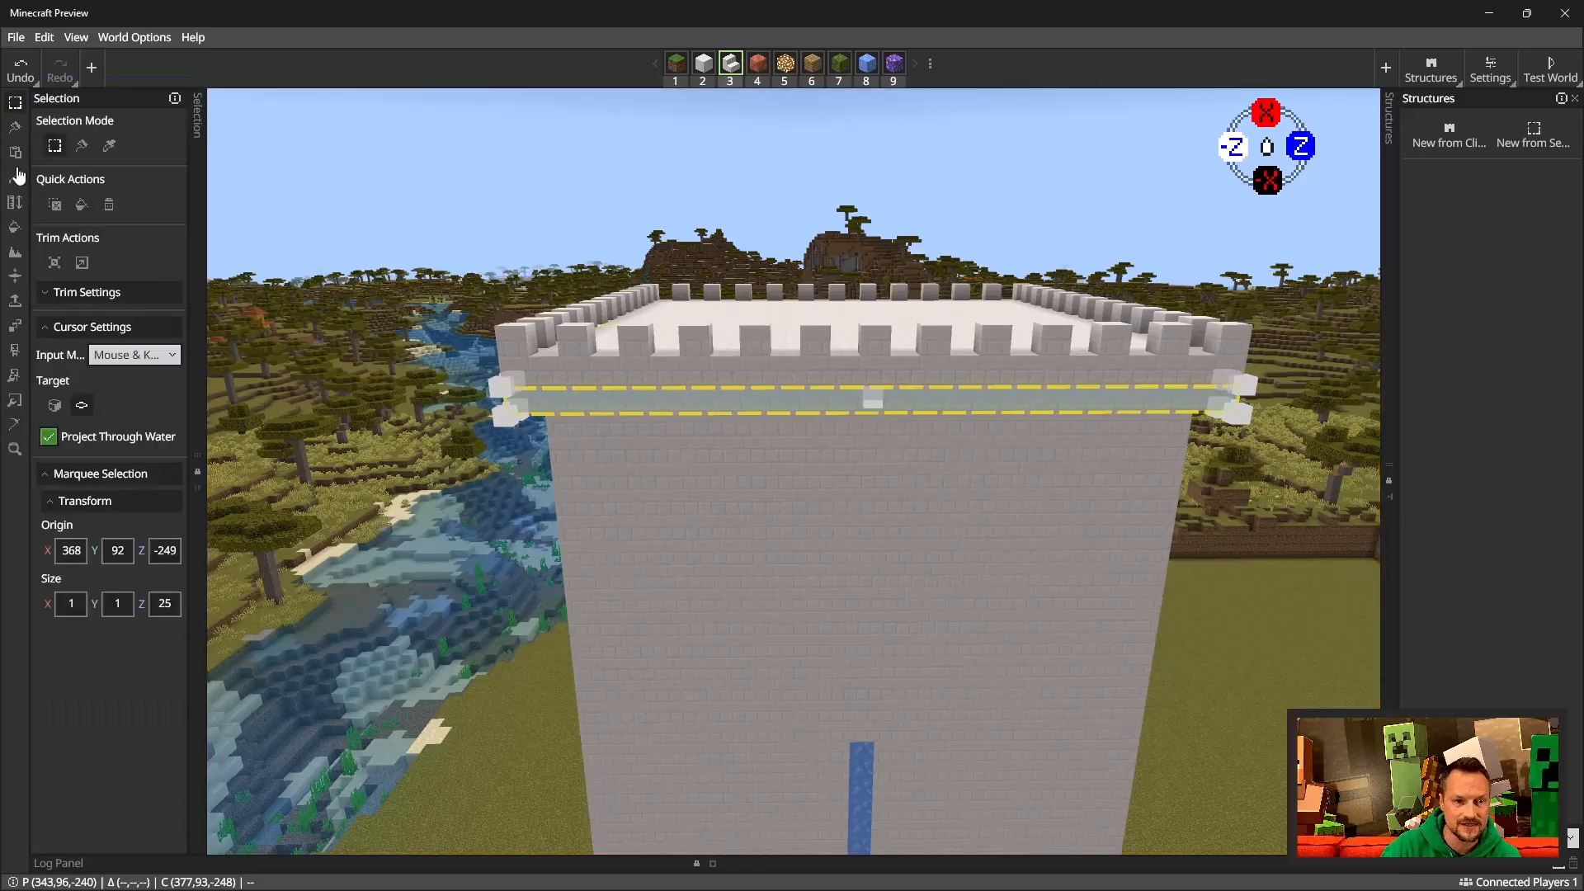
left_click(15, 151)
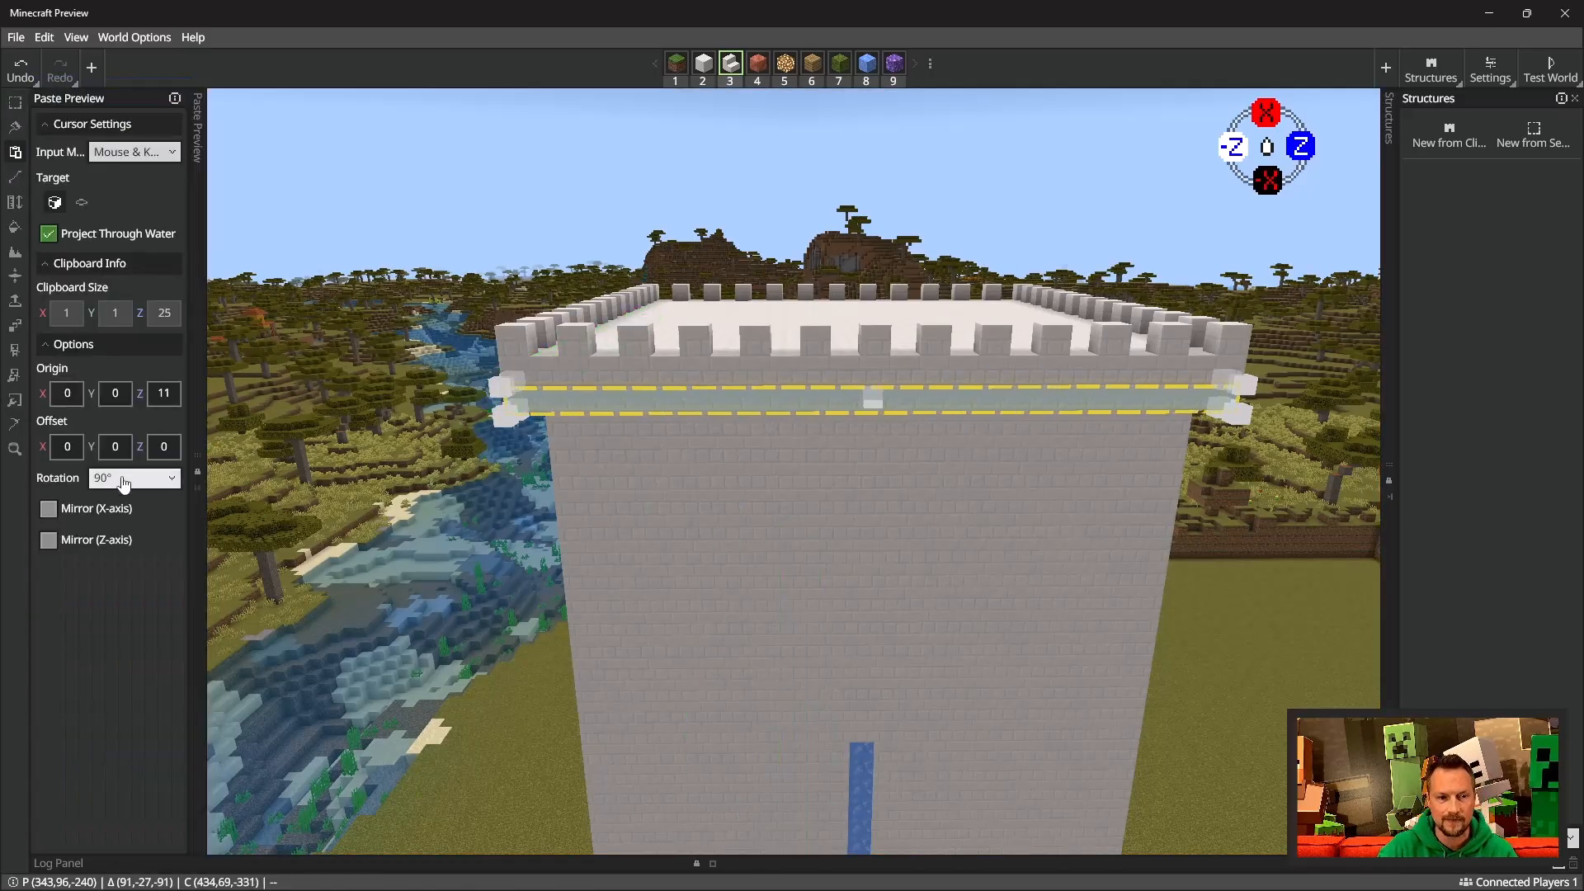
left_click(107, 481)
left_click(112, 481)
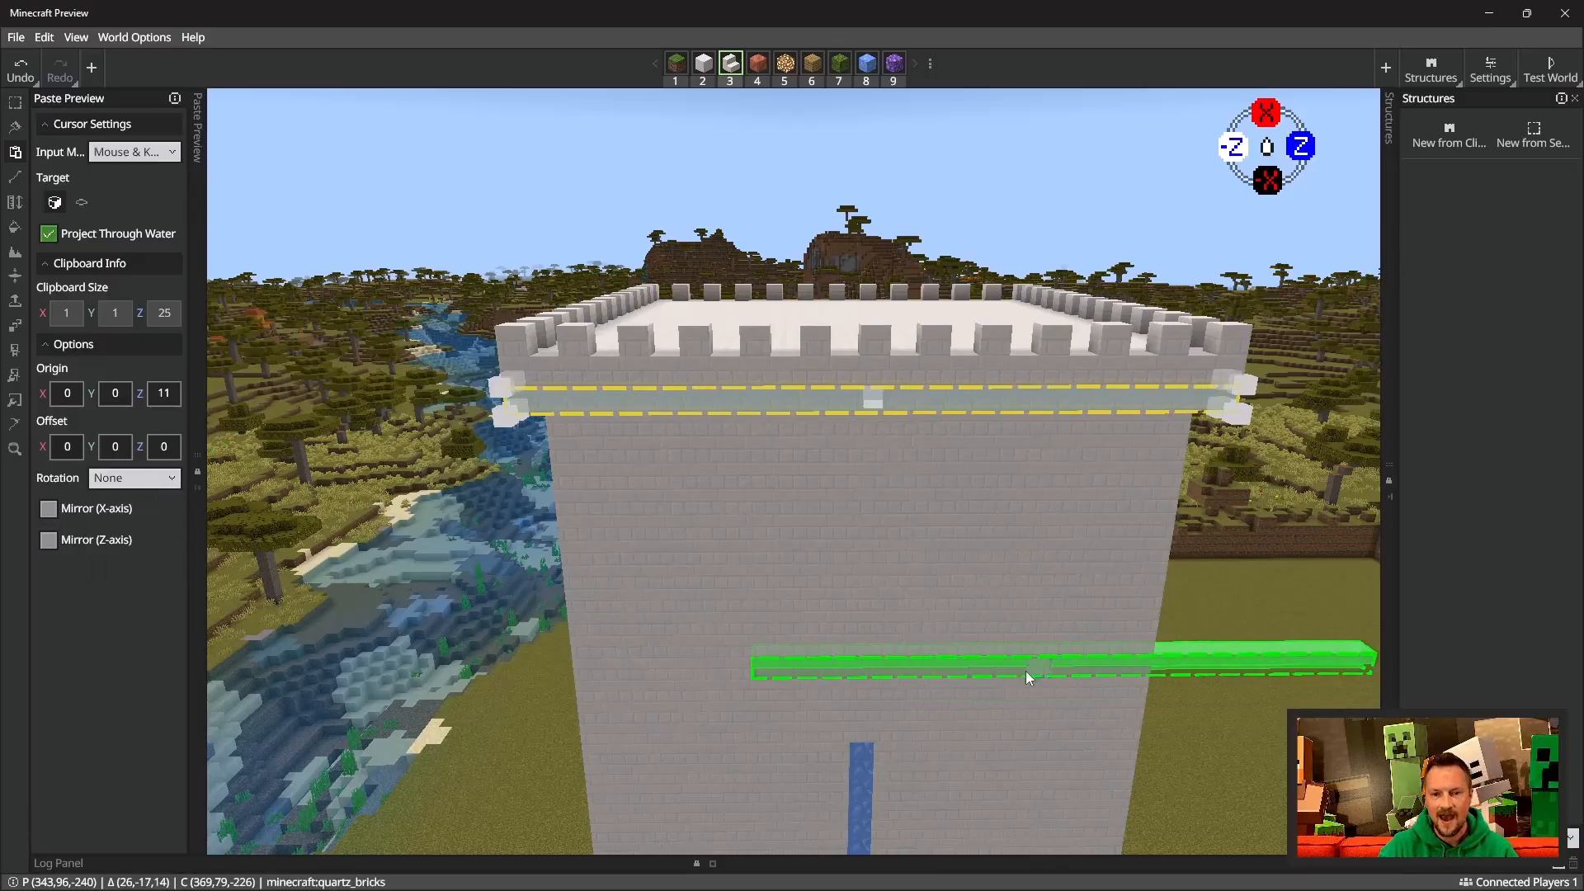
Step: Target adjacent space and paste the stair row across the lower wall at about Y 73 and along the wall's base
right_click_drag(1026, 671, 1064, 602)
key("s")
key("s")
key("shift")
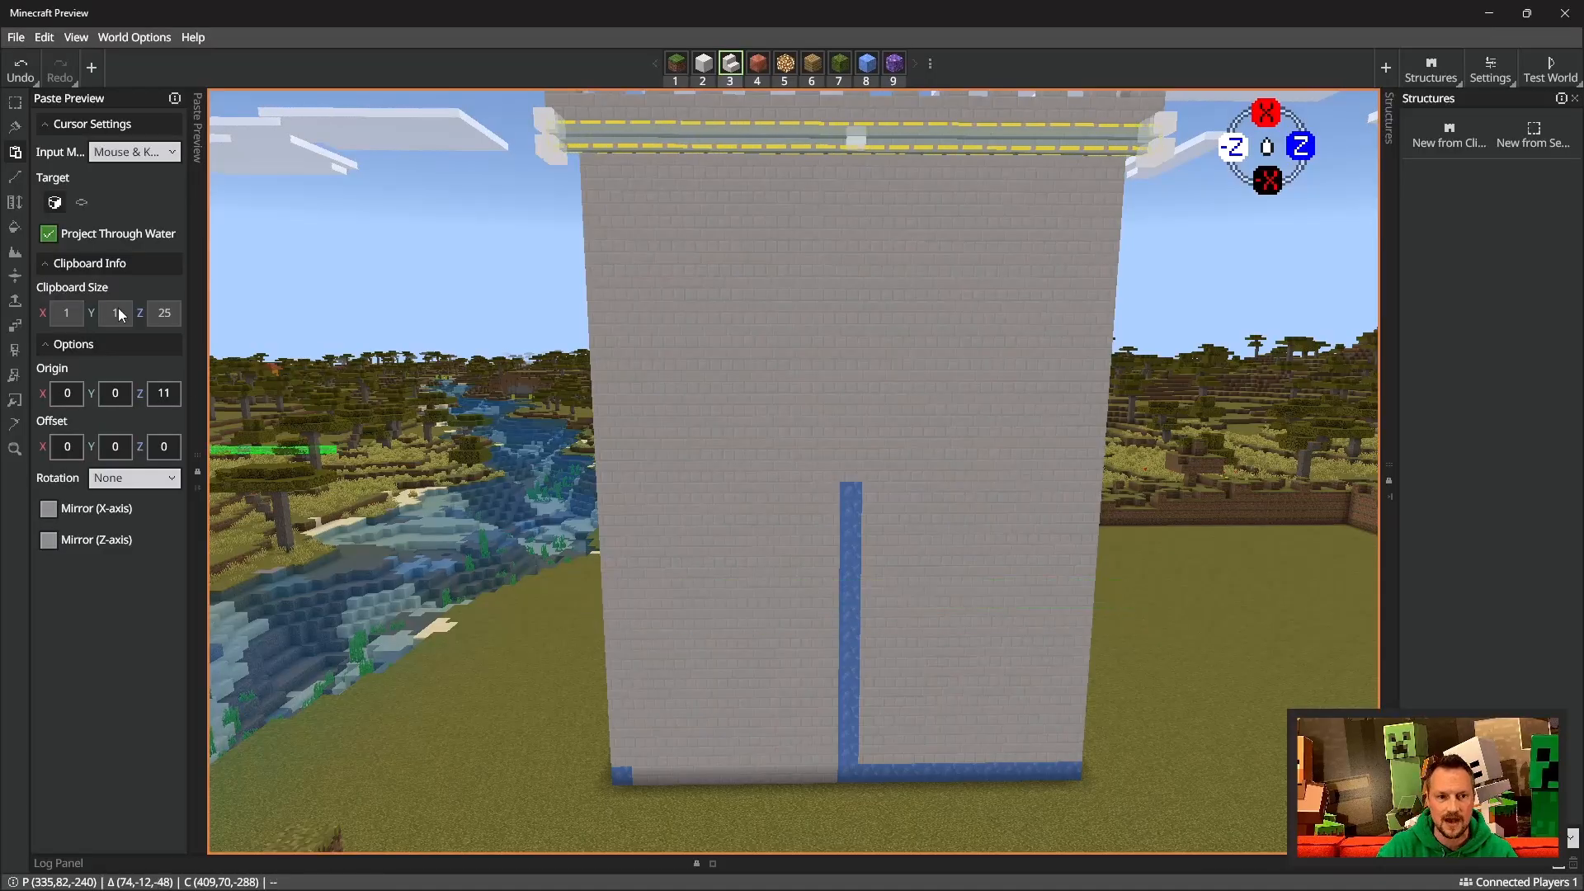
left_click(83, 203)
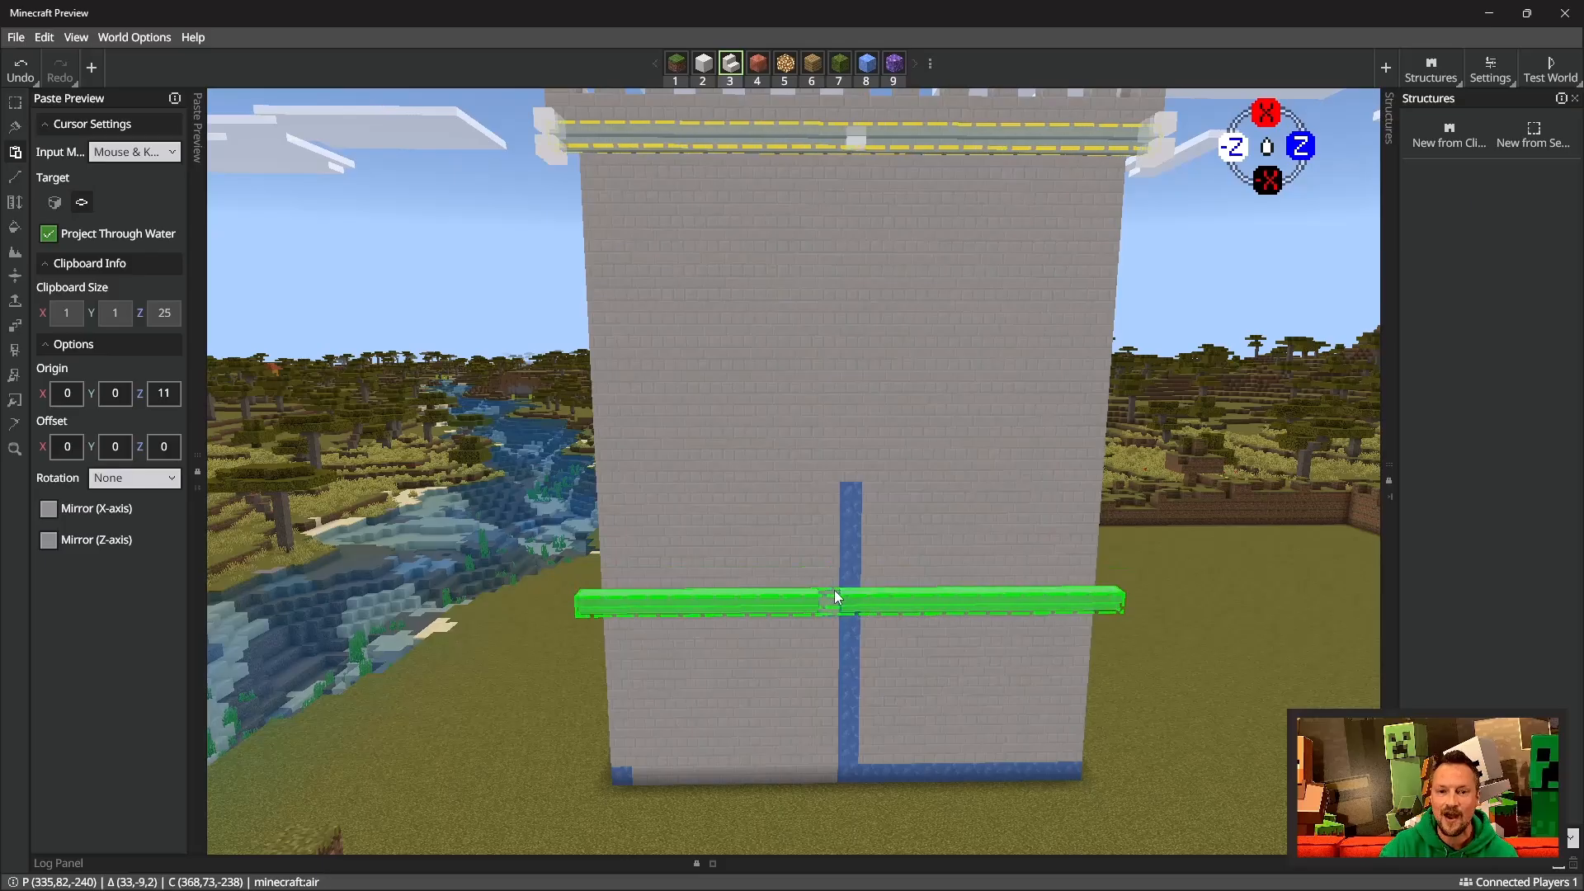
left_click(836, 596)
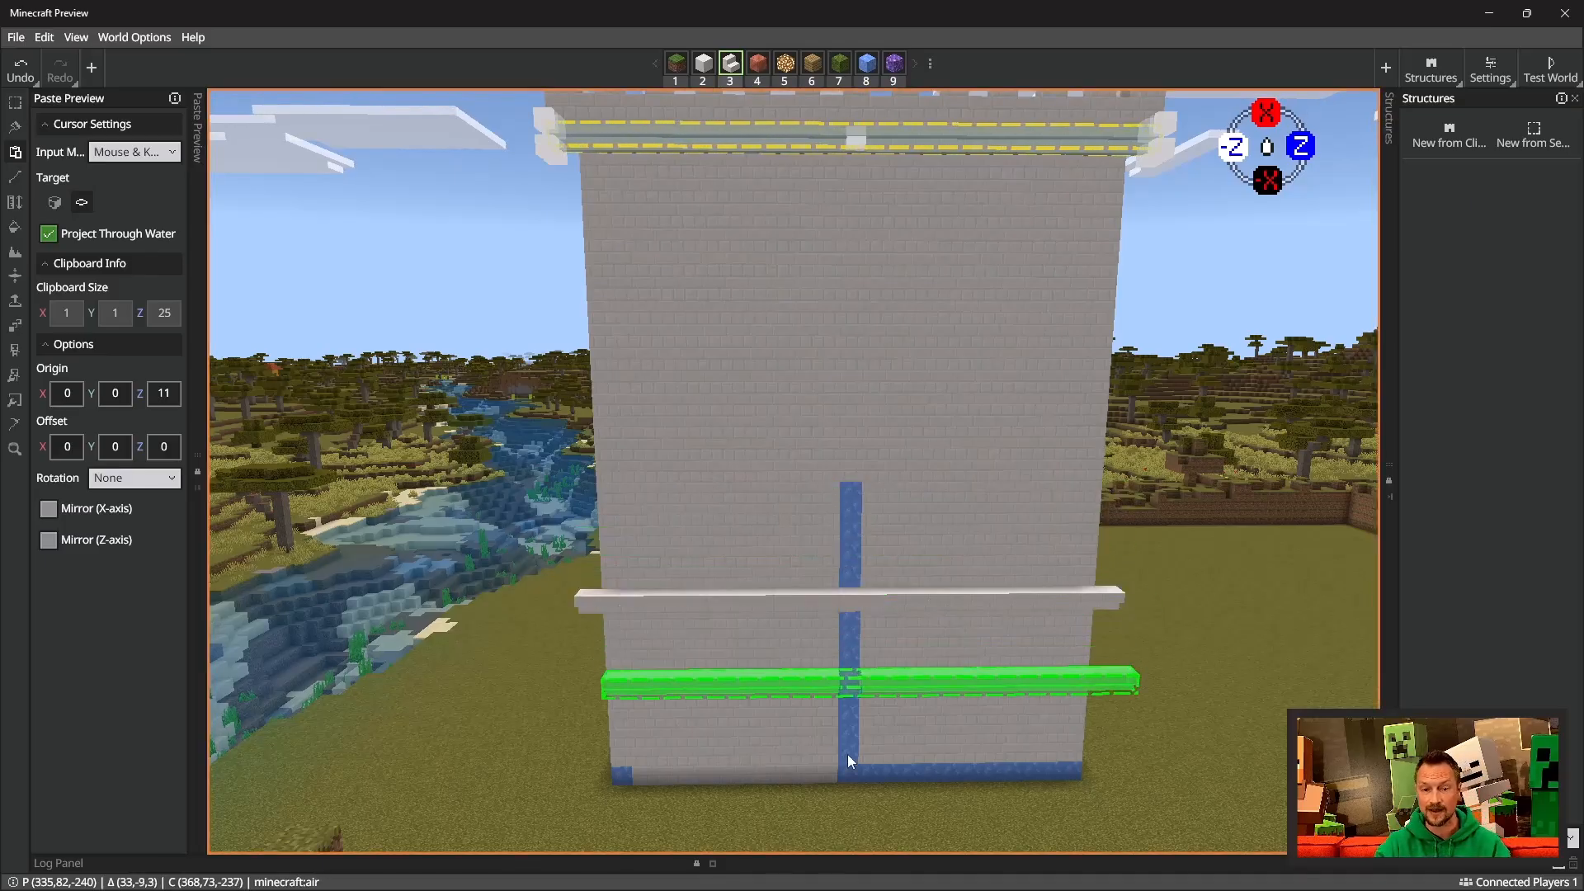
left_click(820, 776)
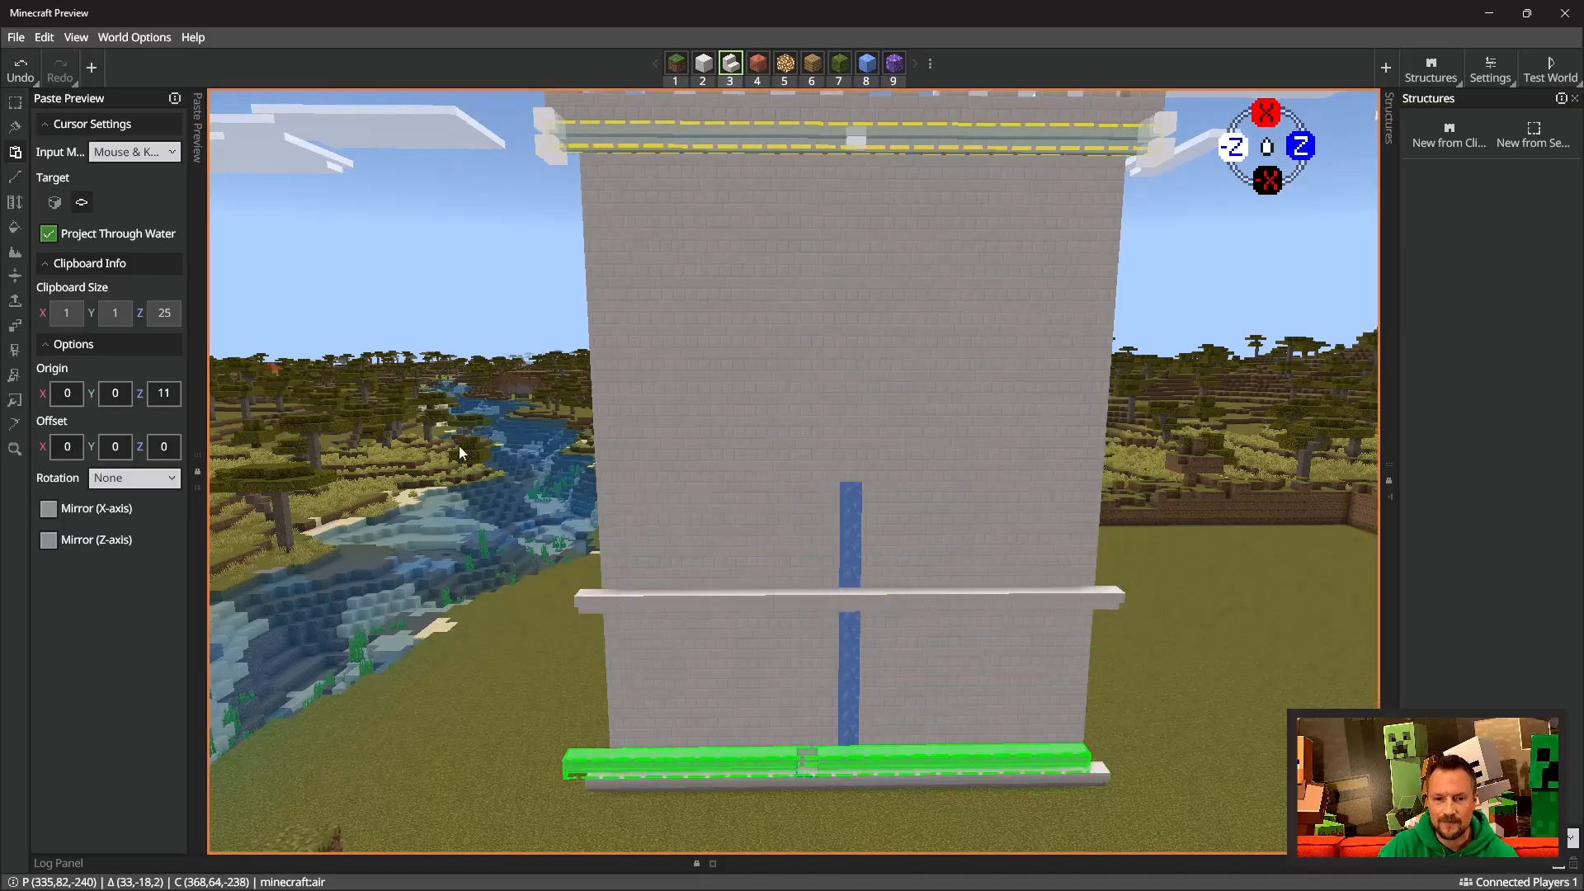
Step: Select the 1 × 1 × 25 base stair row at origin 368, 63, -249 and turn its stairs right side up with the Workbench
left_click(15, 400)
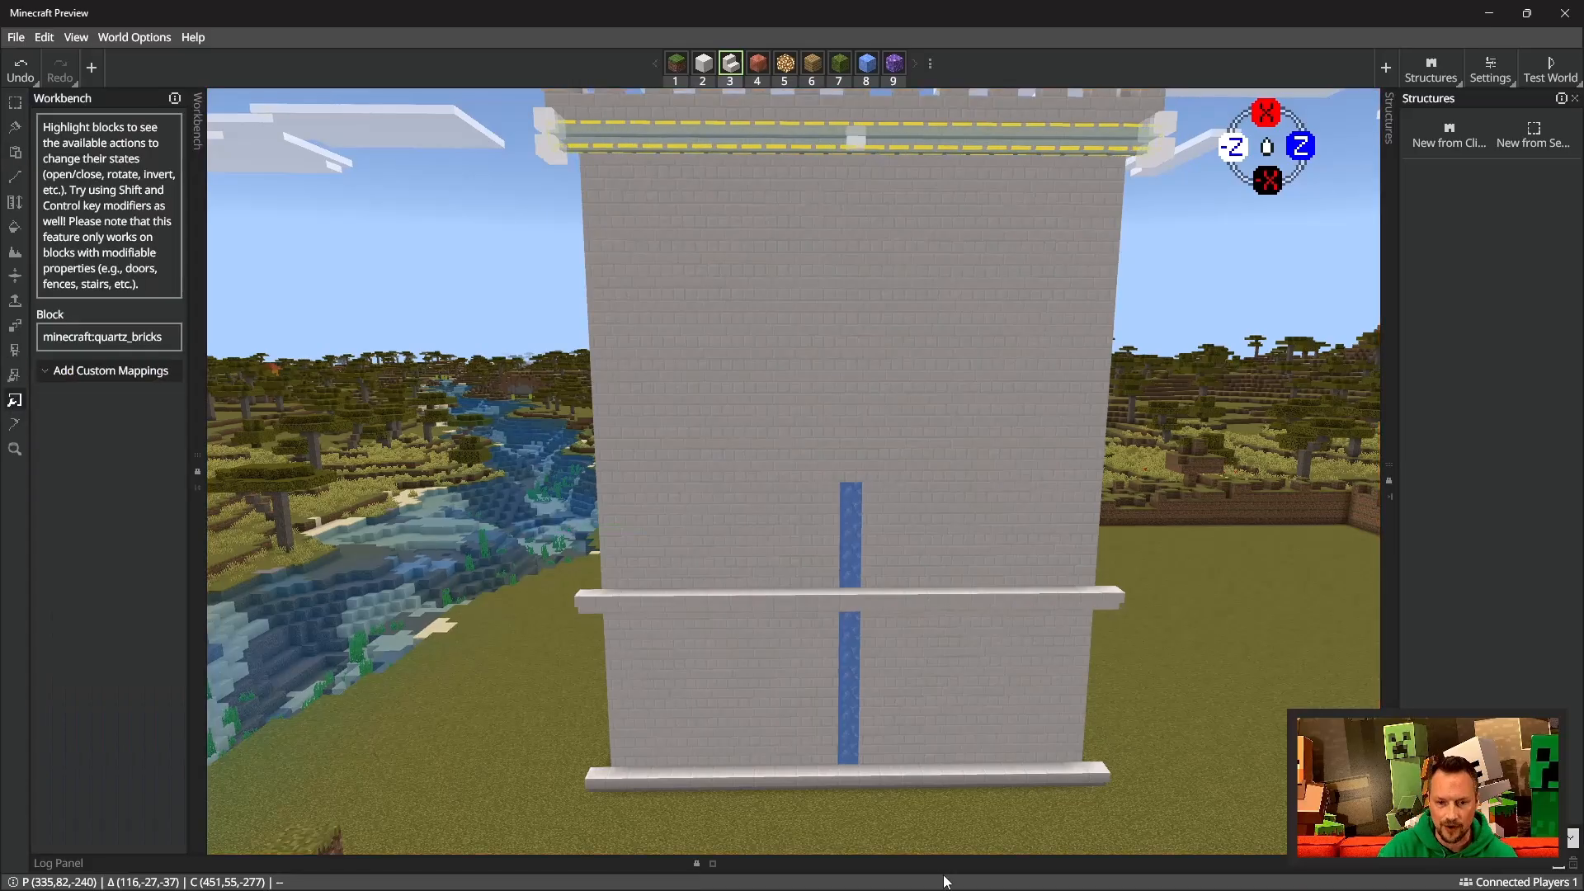
left_click(14, 104)
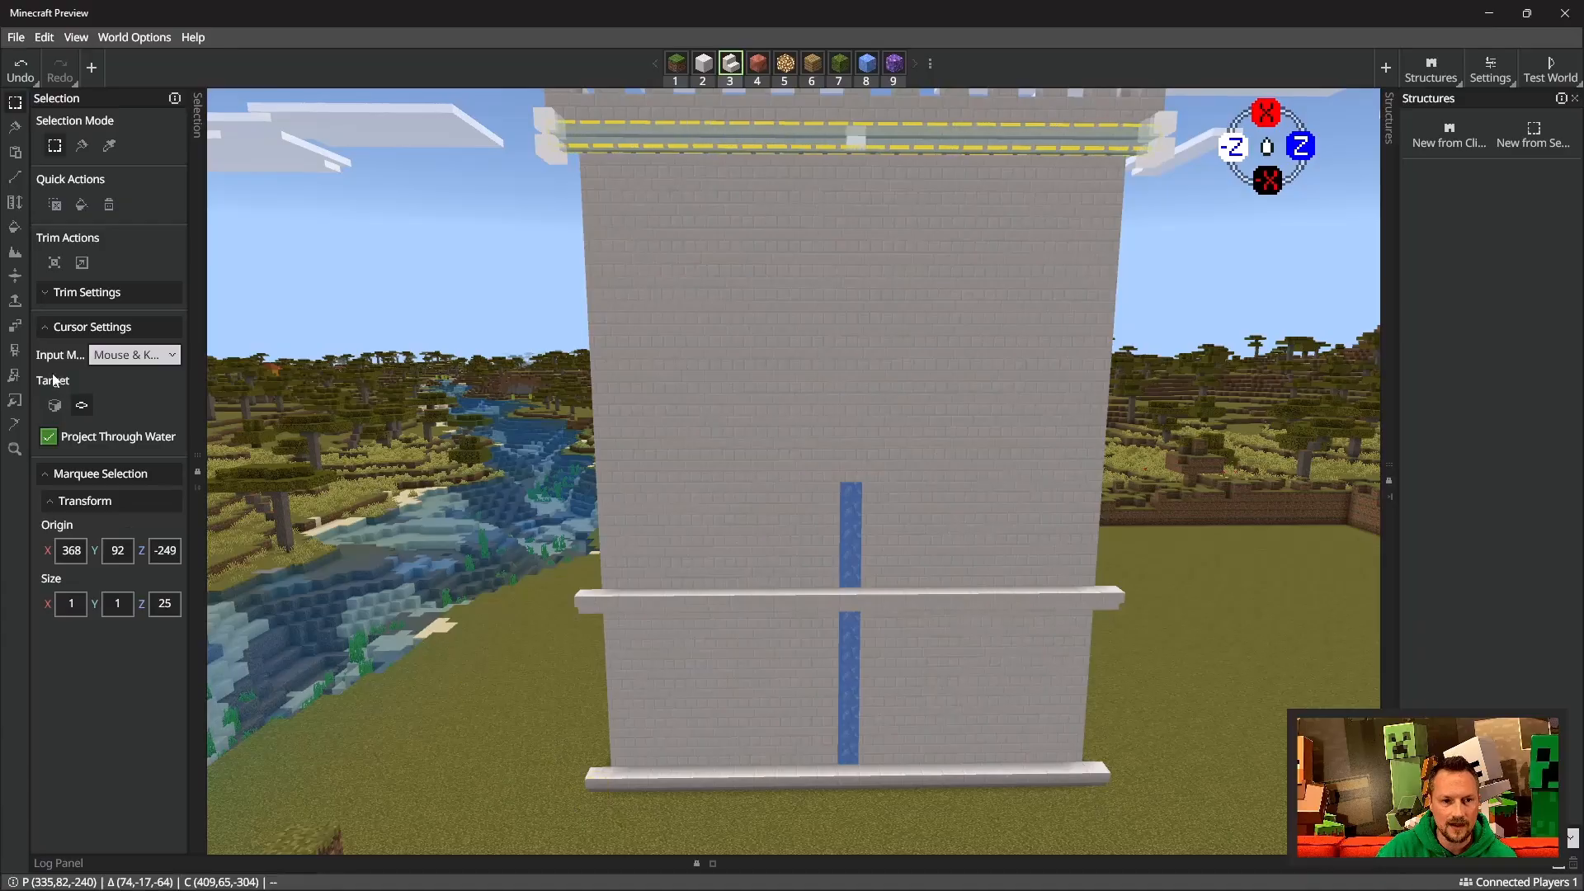
left_click(55, 405)
left_click(592, 782)
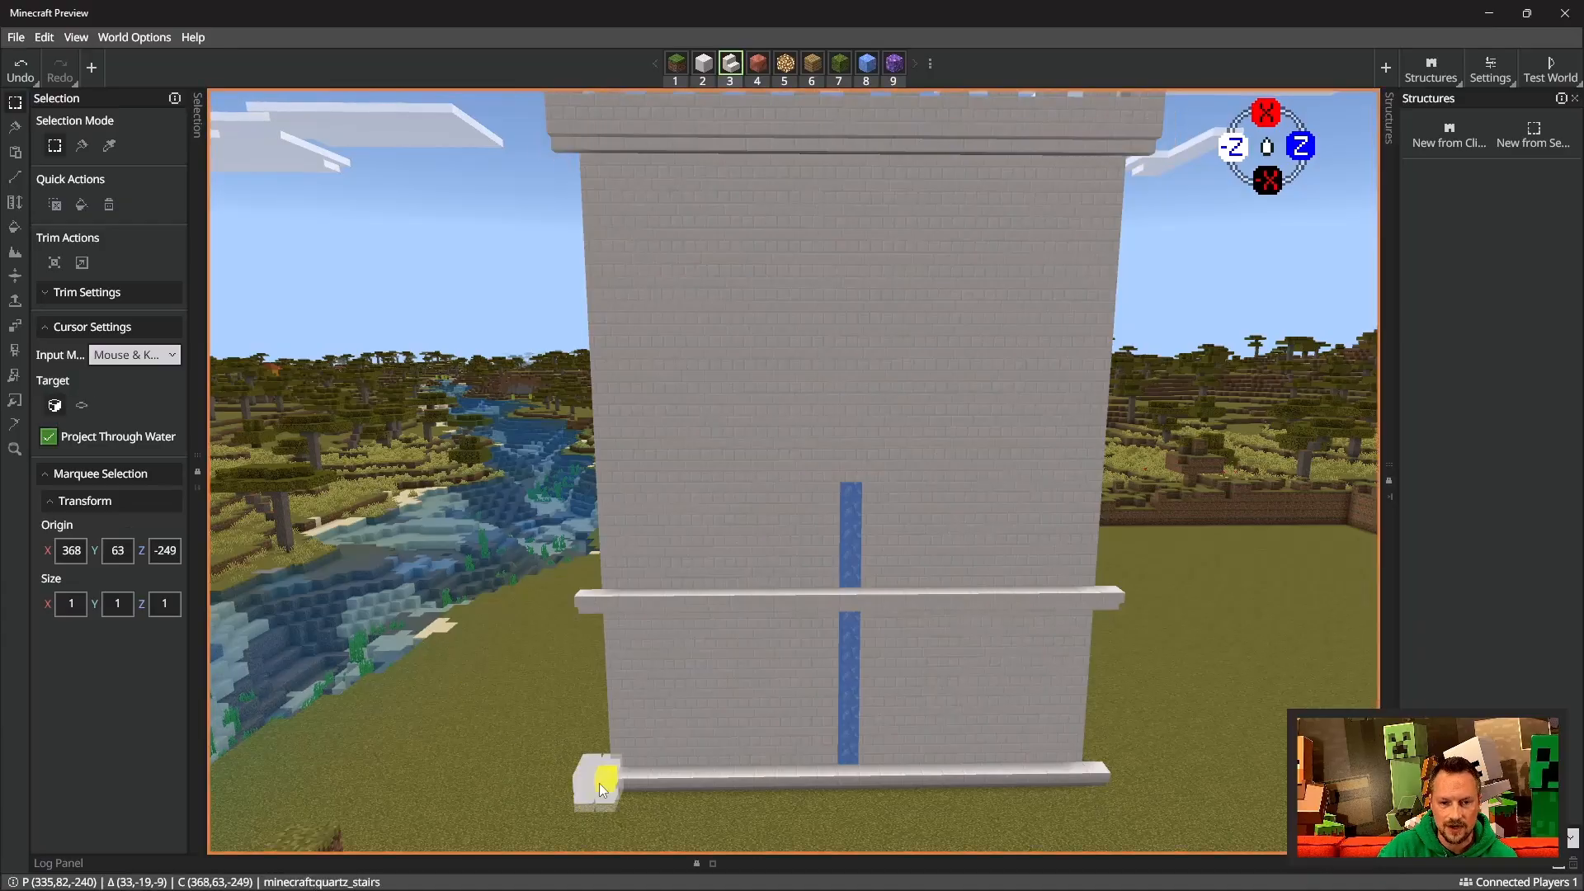
left_click(1107, 777, "shift")
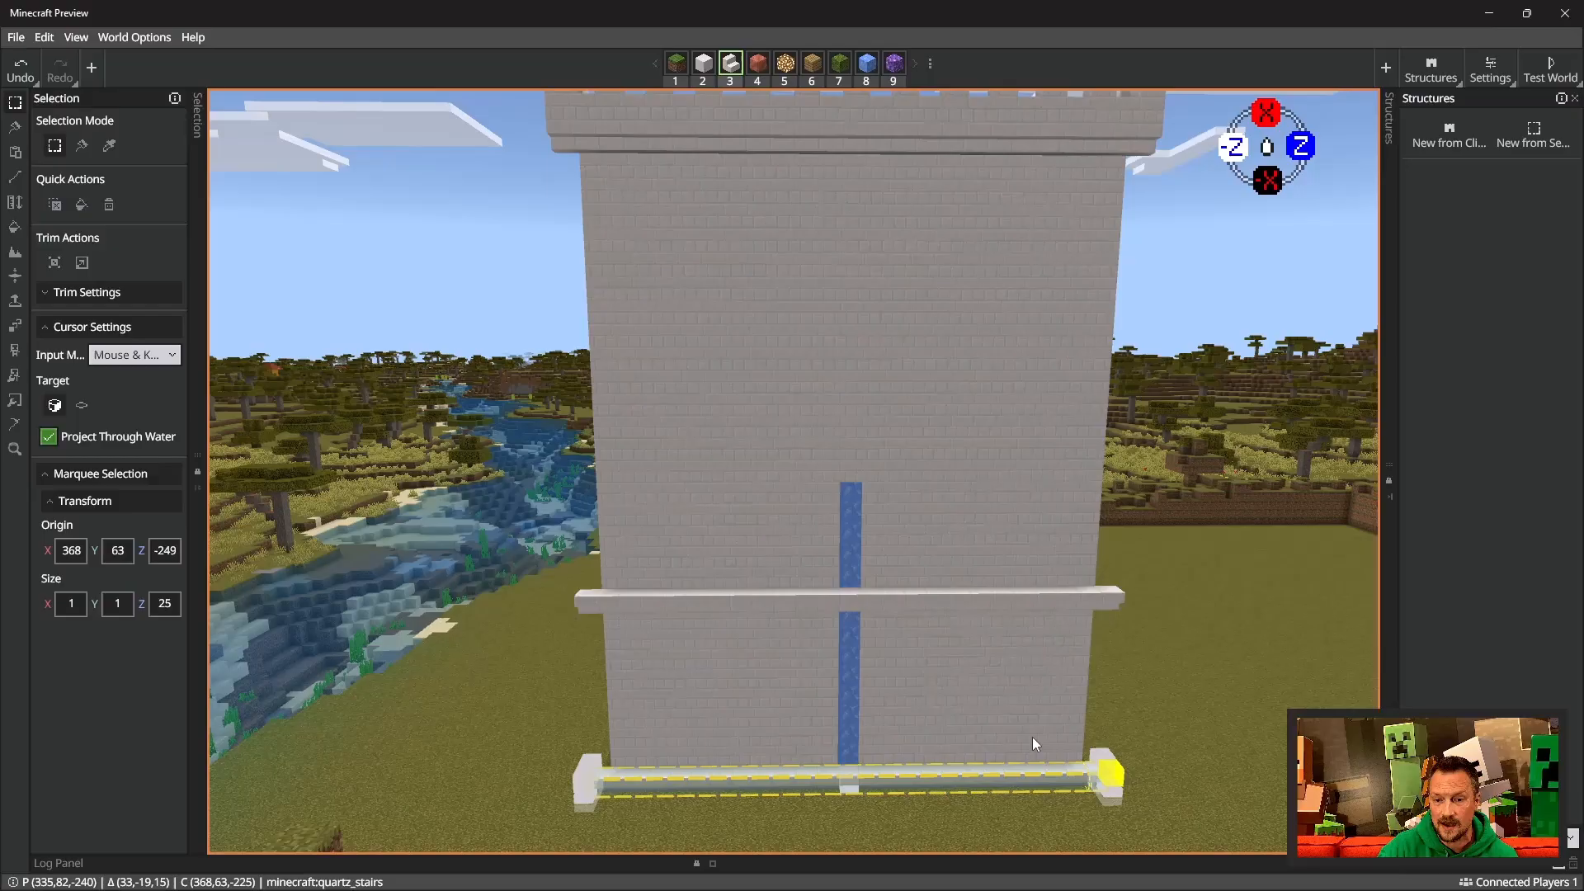
left_click(14, 400)
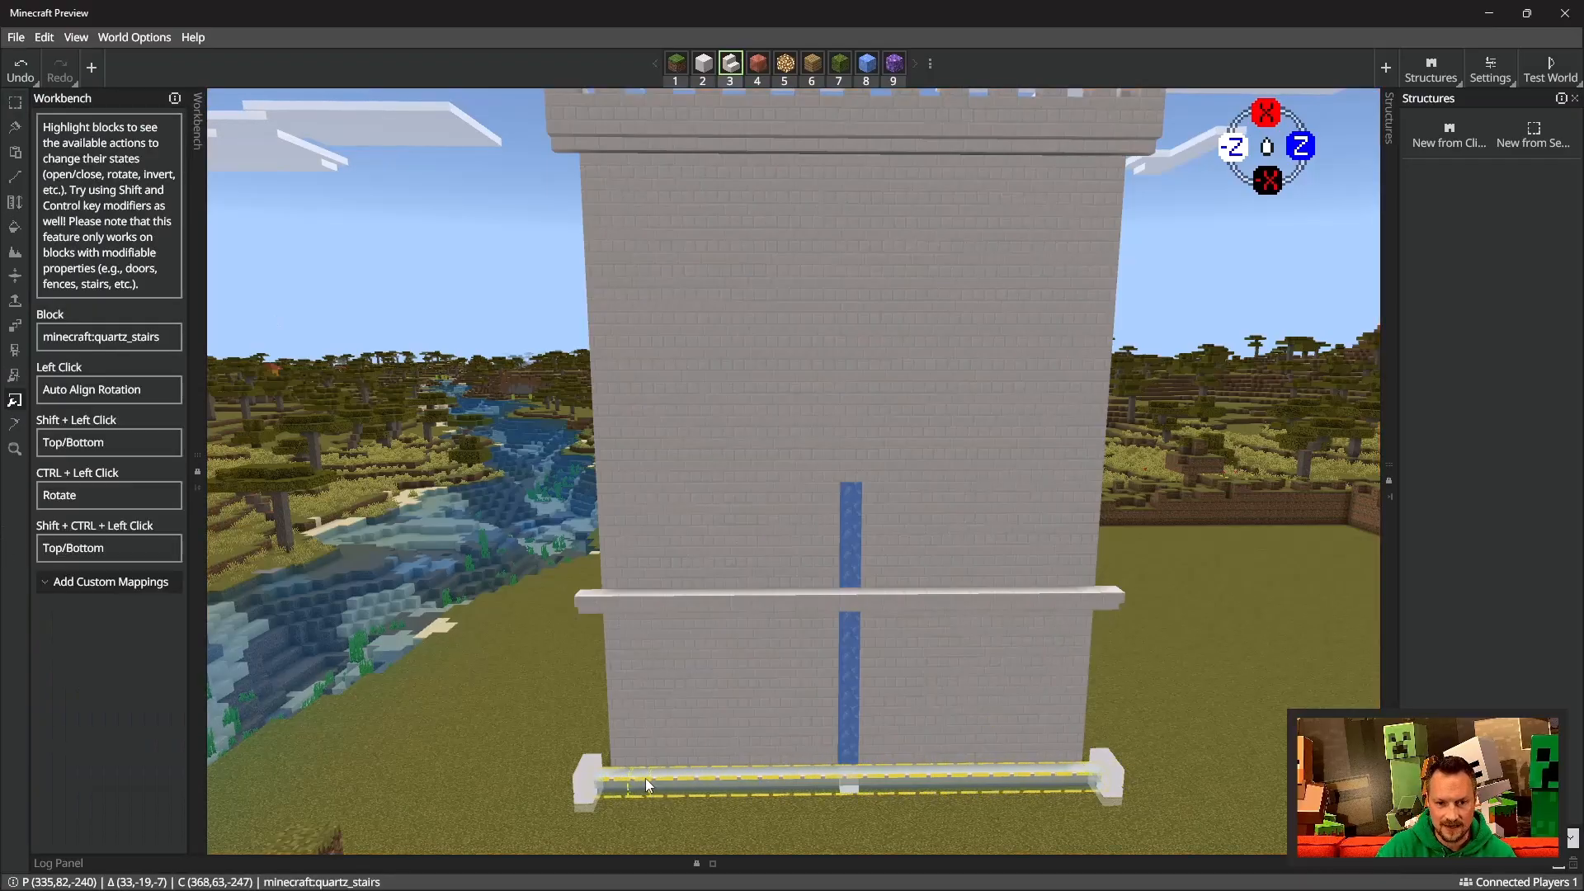
left_click(645, 779)
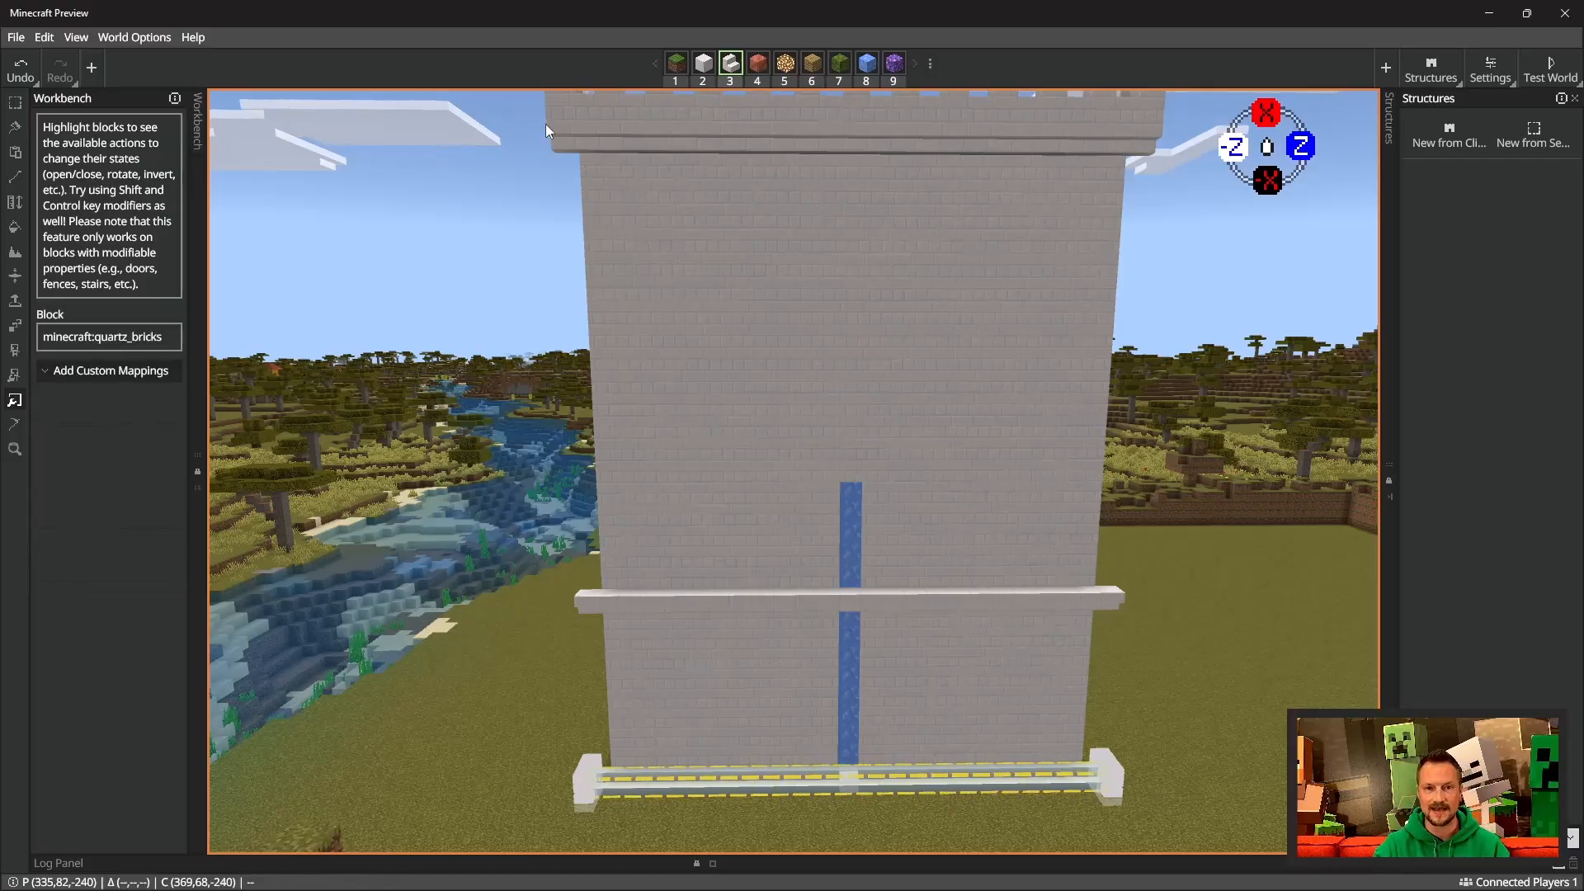
Step: Select the wall's entire stair trim from the row under the roof to the base row as one 1 × 30 × 25 region
left_click(18, 105)
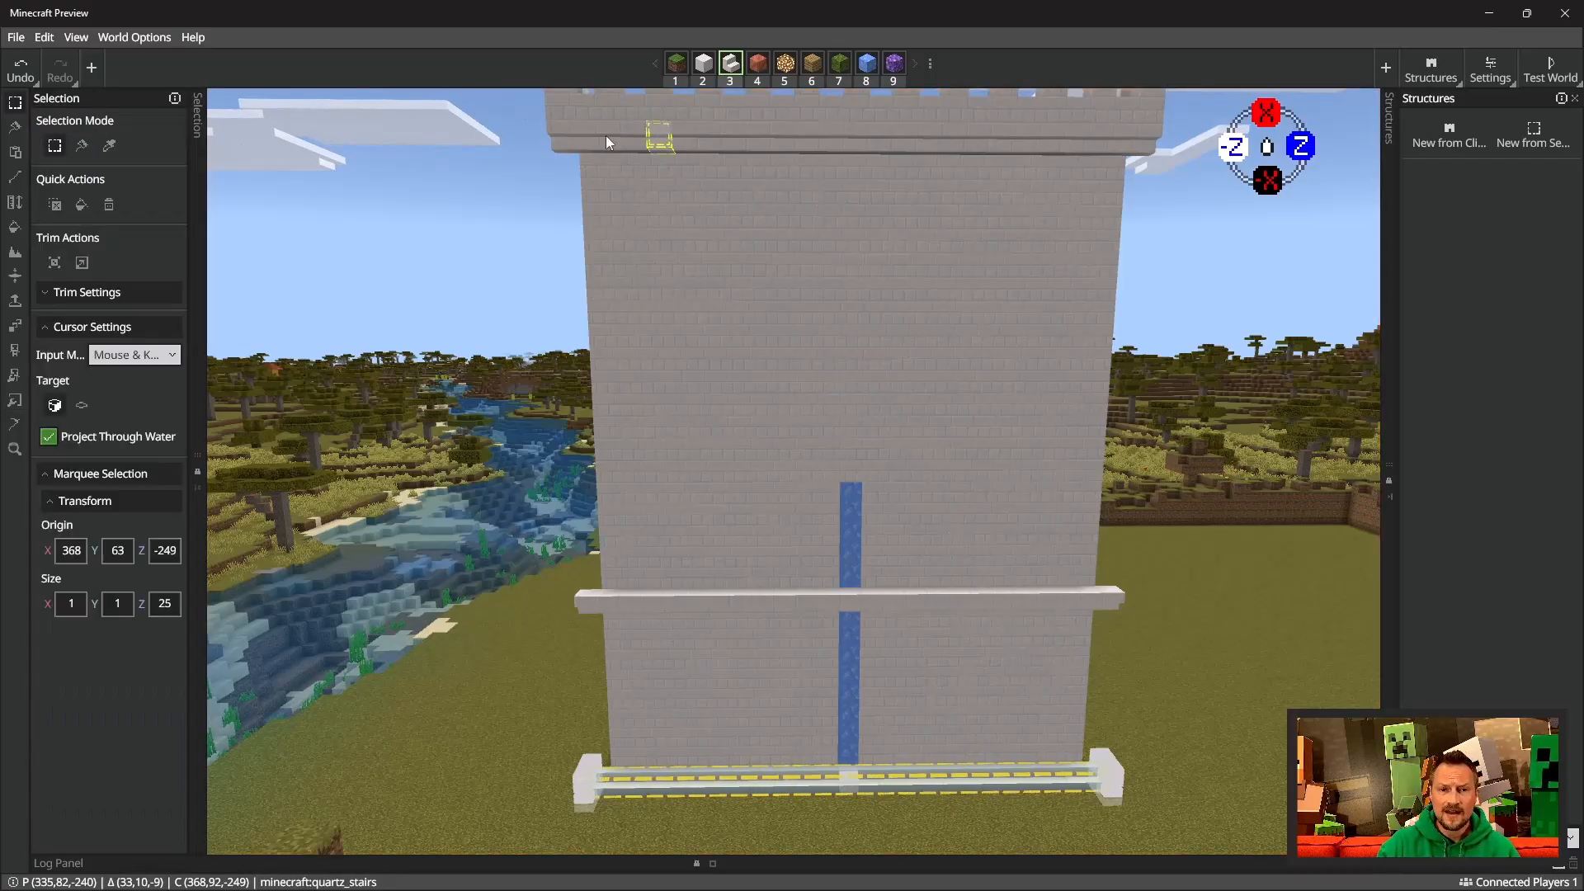
left_click(576, 151)
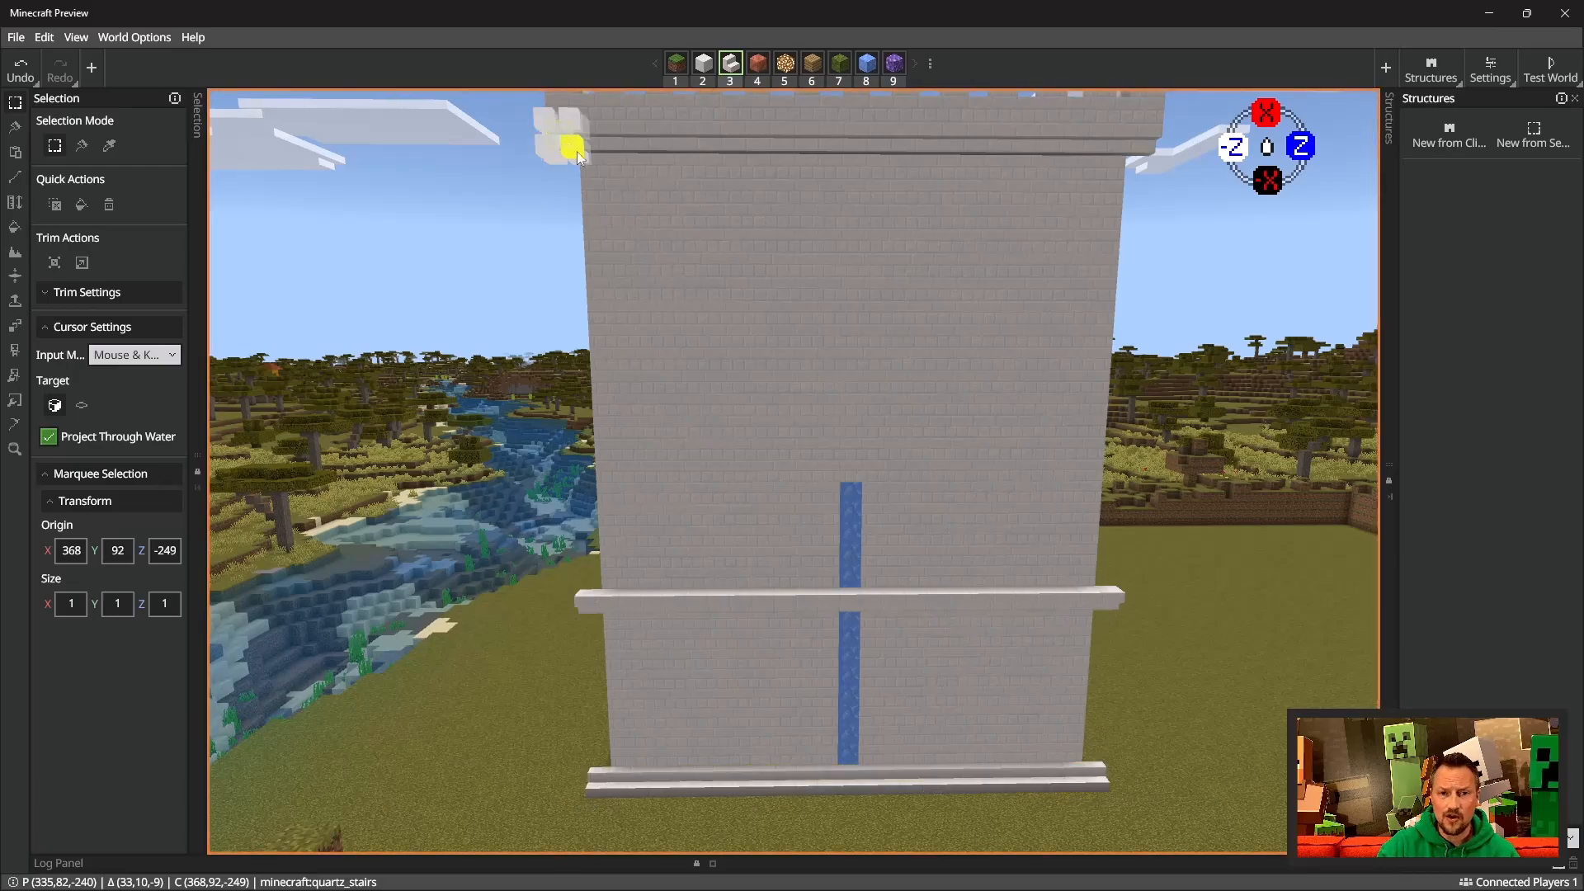
left_click(1095, 780, "shift")
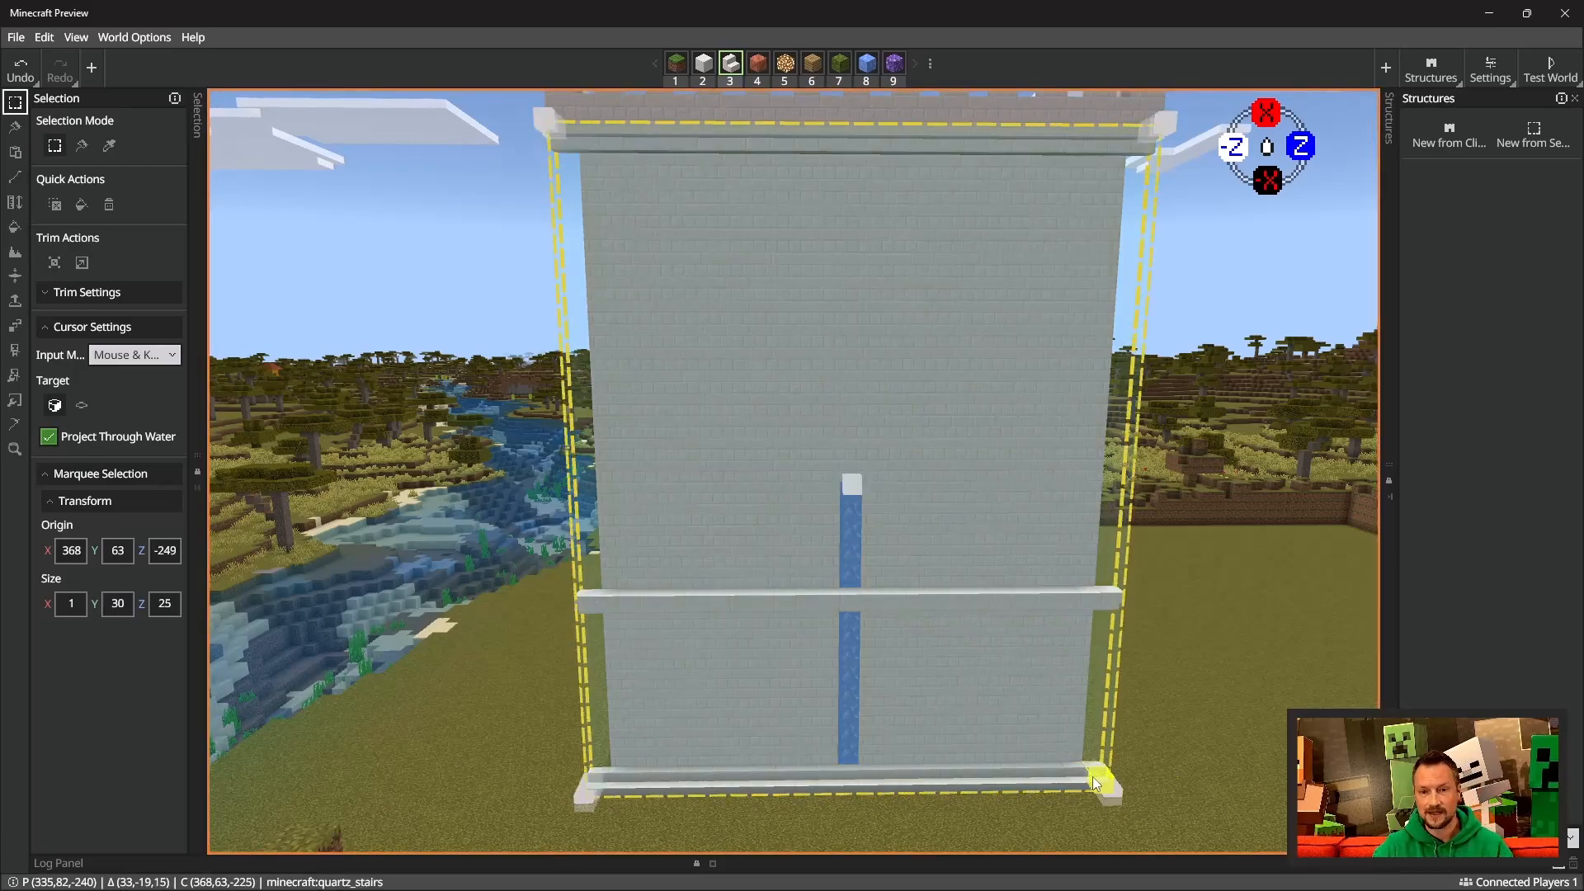
right_click_drag(528, 429, 900, 437)
key("a")
right_click_drag(840, 487, 924, 482)
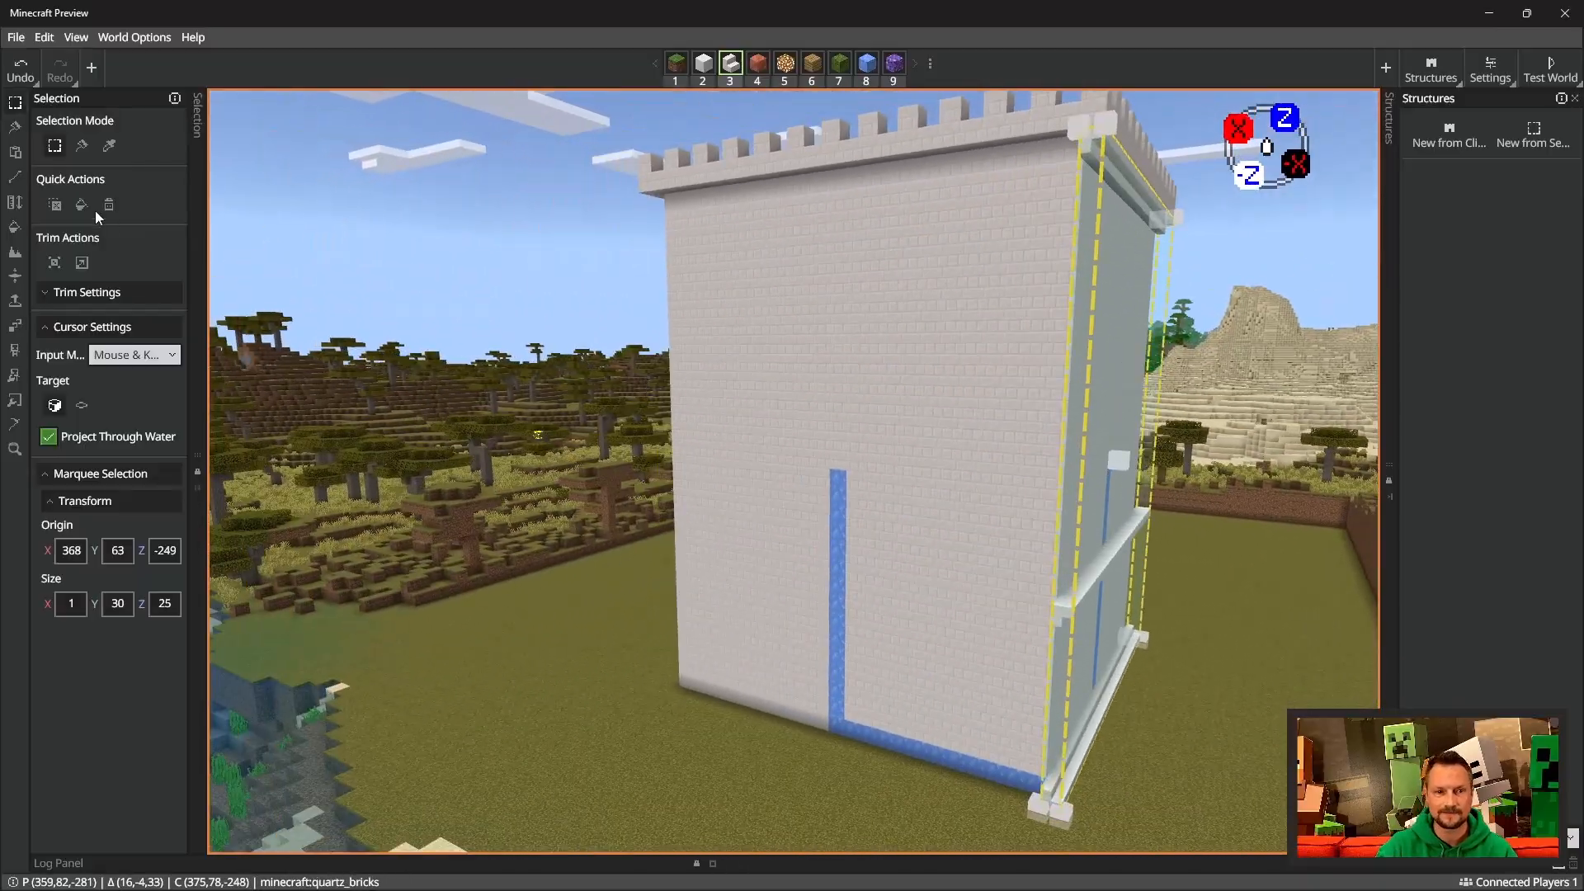
Step: Paste the copied 1 × 30 × 25 stair trim, rotated 90°, onto the adjacent plain wall, centred on its Blue Ice column's base
left_click(17, 154)
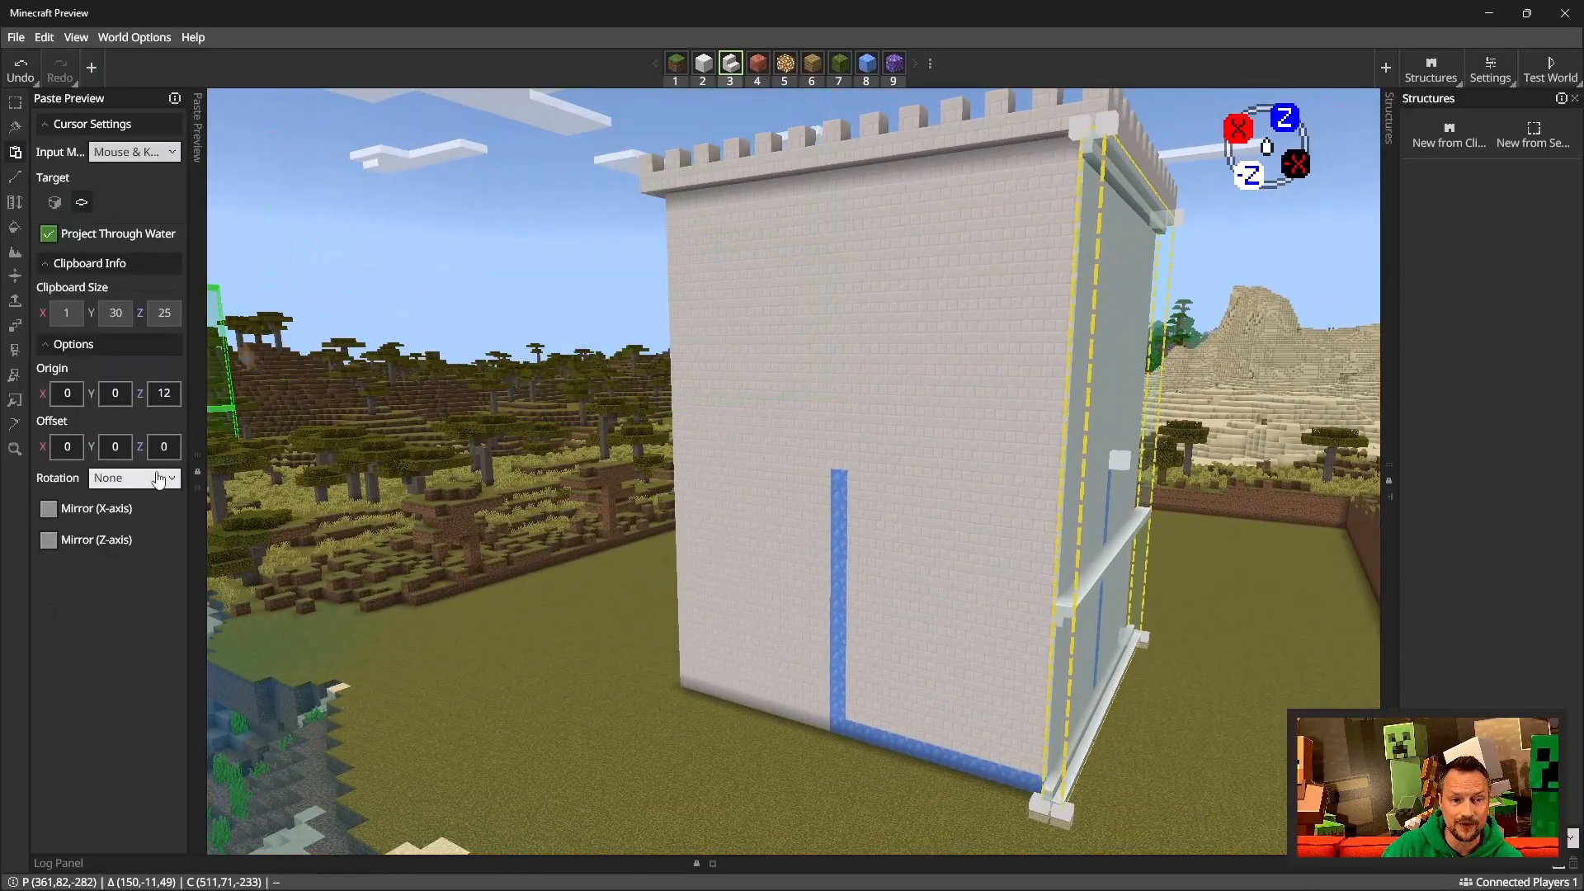
left_click(159, 480)
left_click(108, 505)
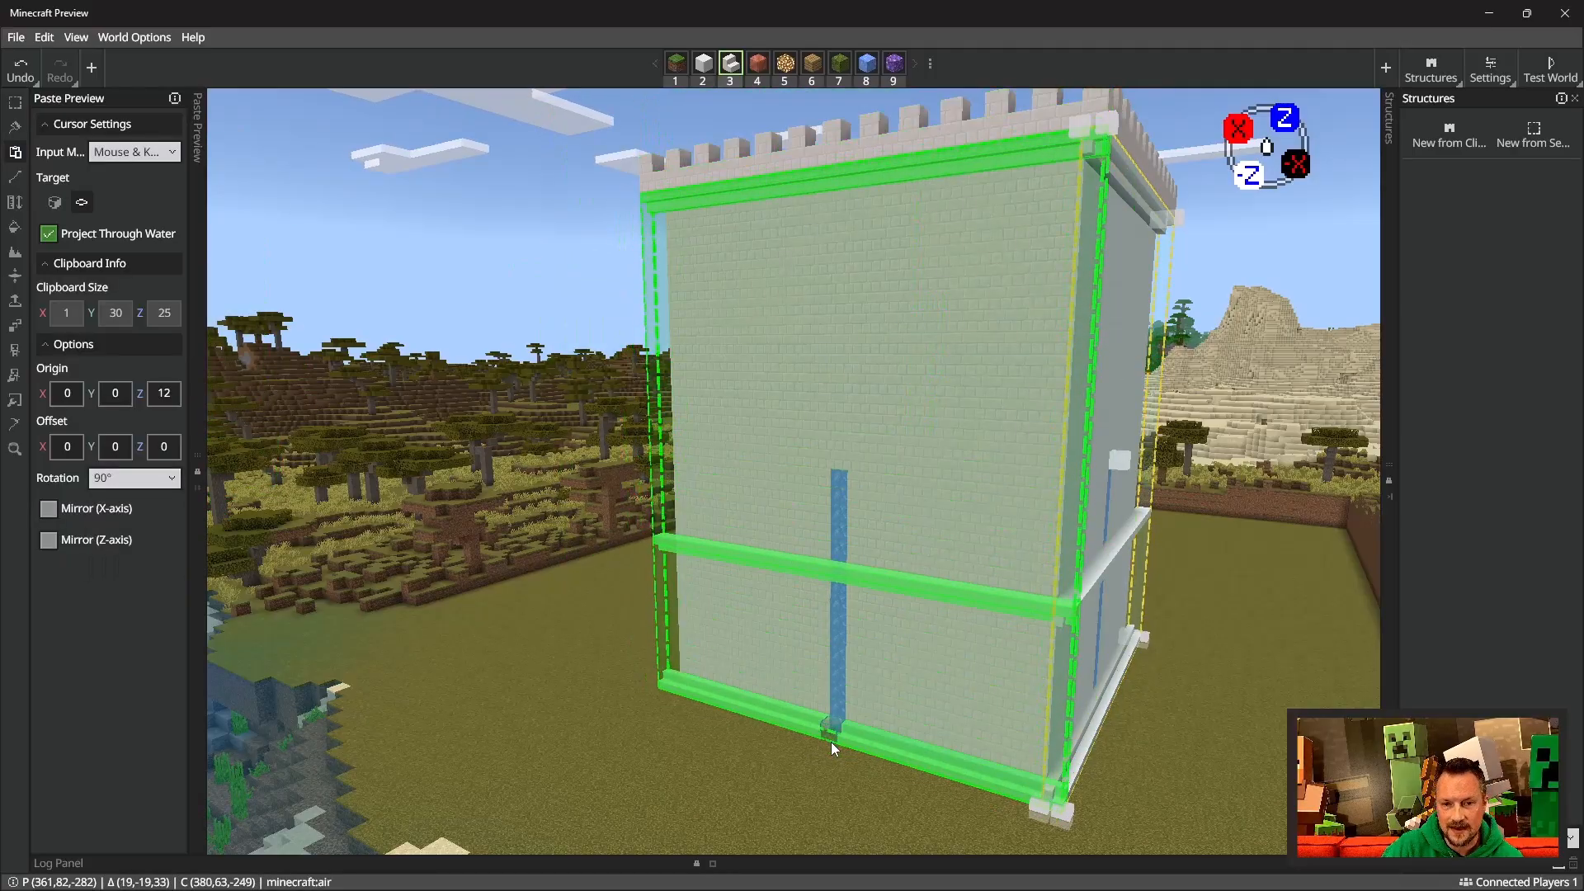
left_click(831, 742)
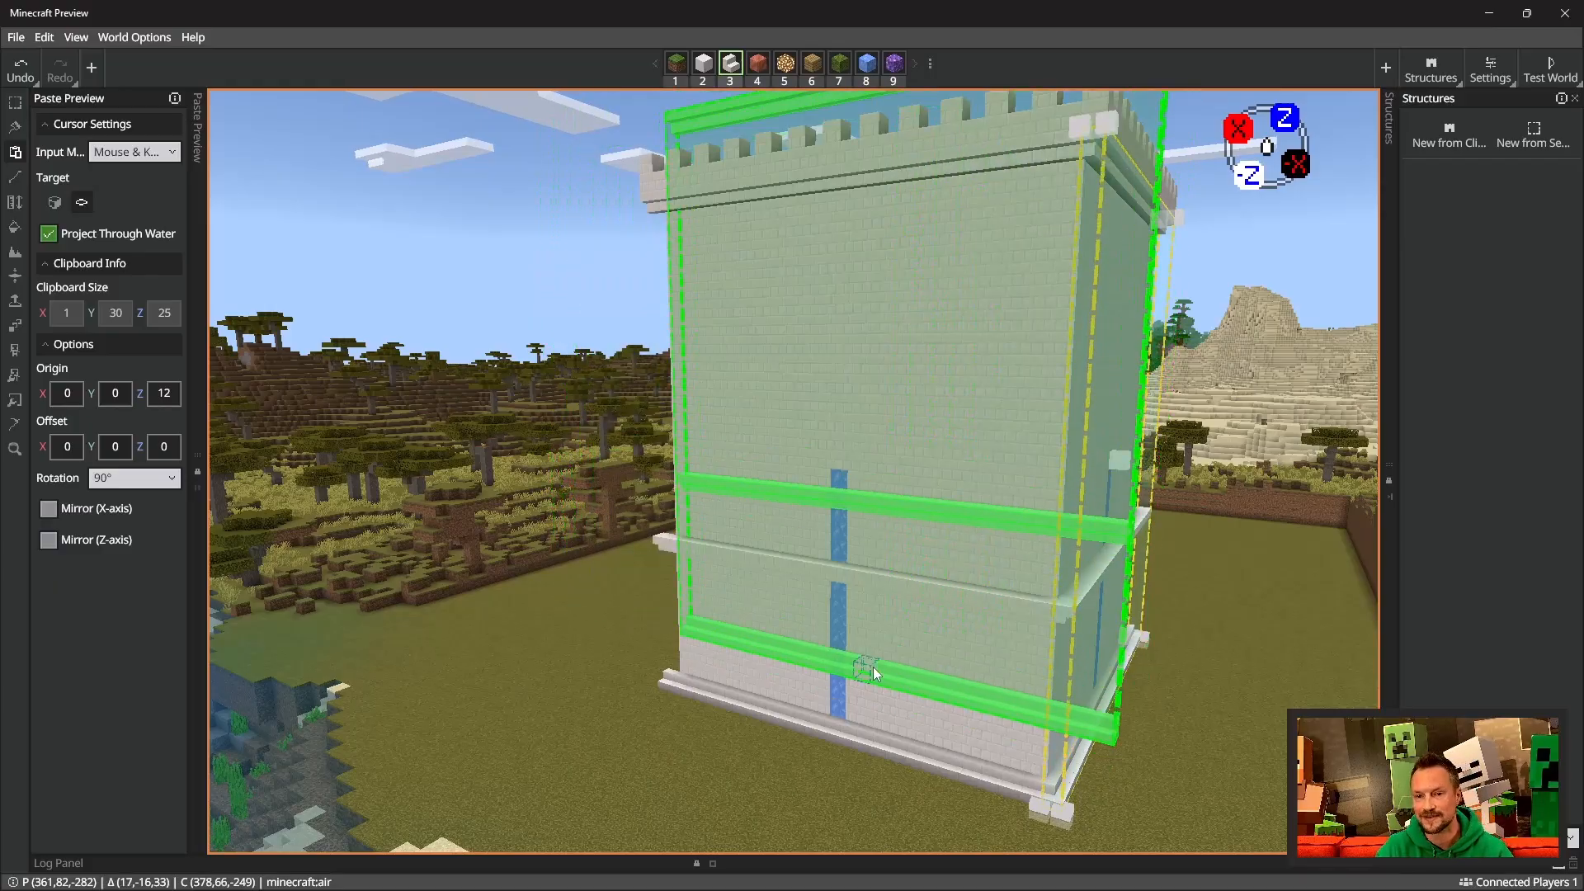
Step: Clear the stair trim selection on the original wall
key("d")
right_click_drag(883, 656, 765, 672)
key("d")
right_click_drag(765, 492, 806, 621)
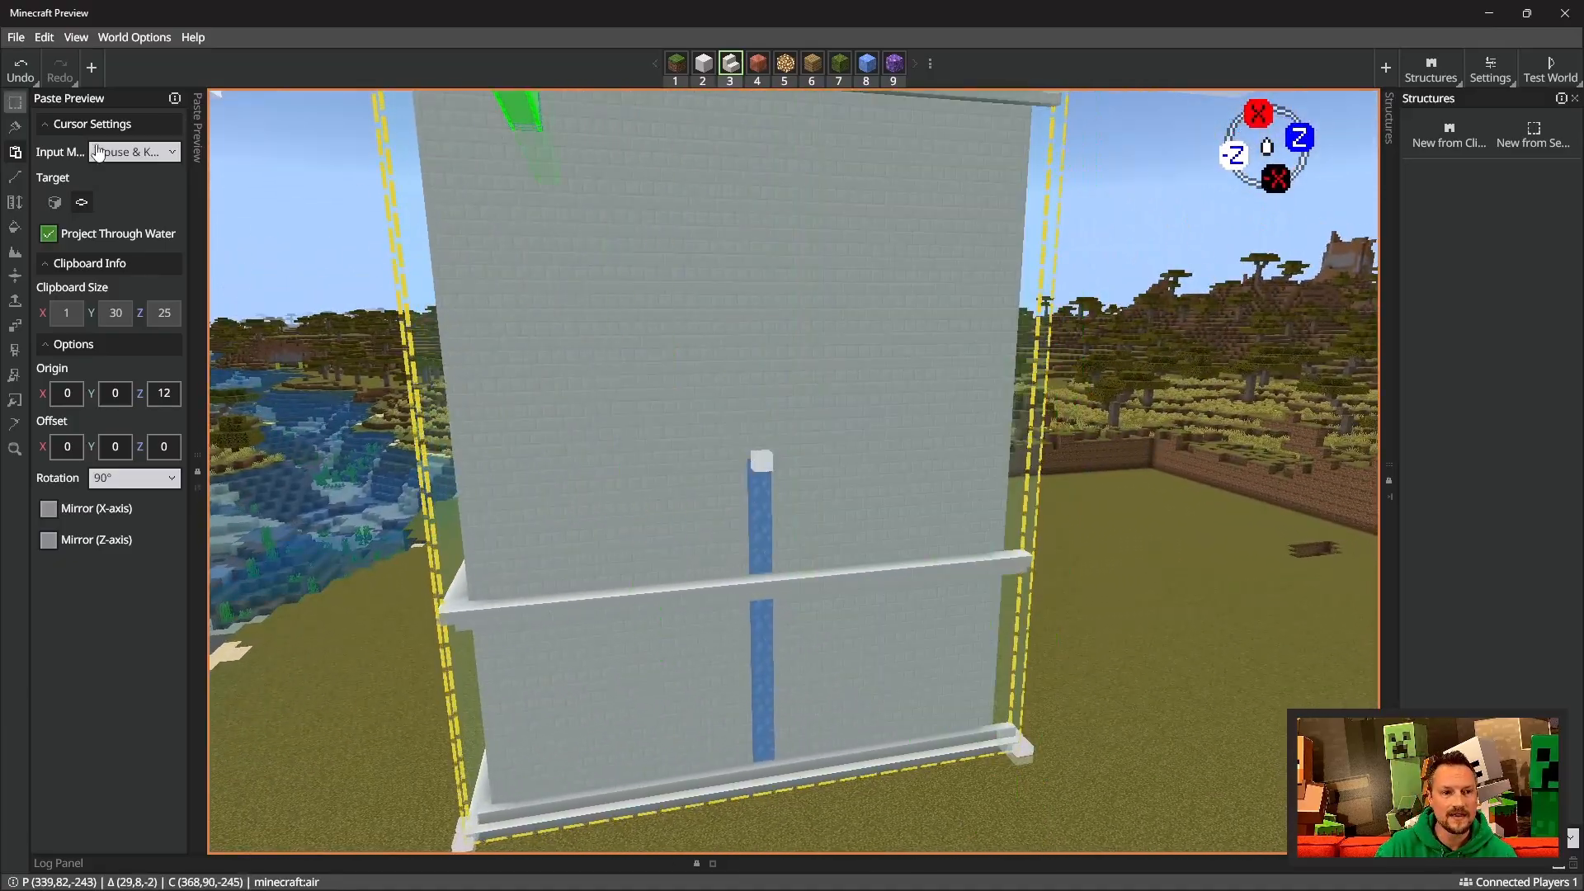
left_click(16, 109)
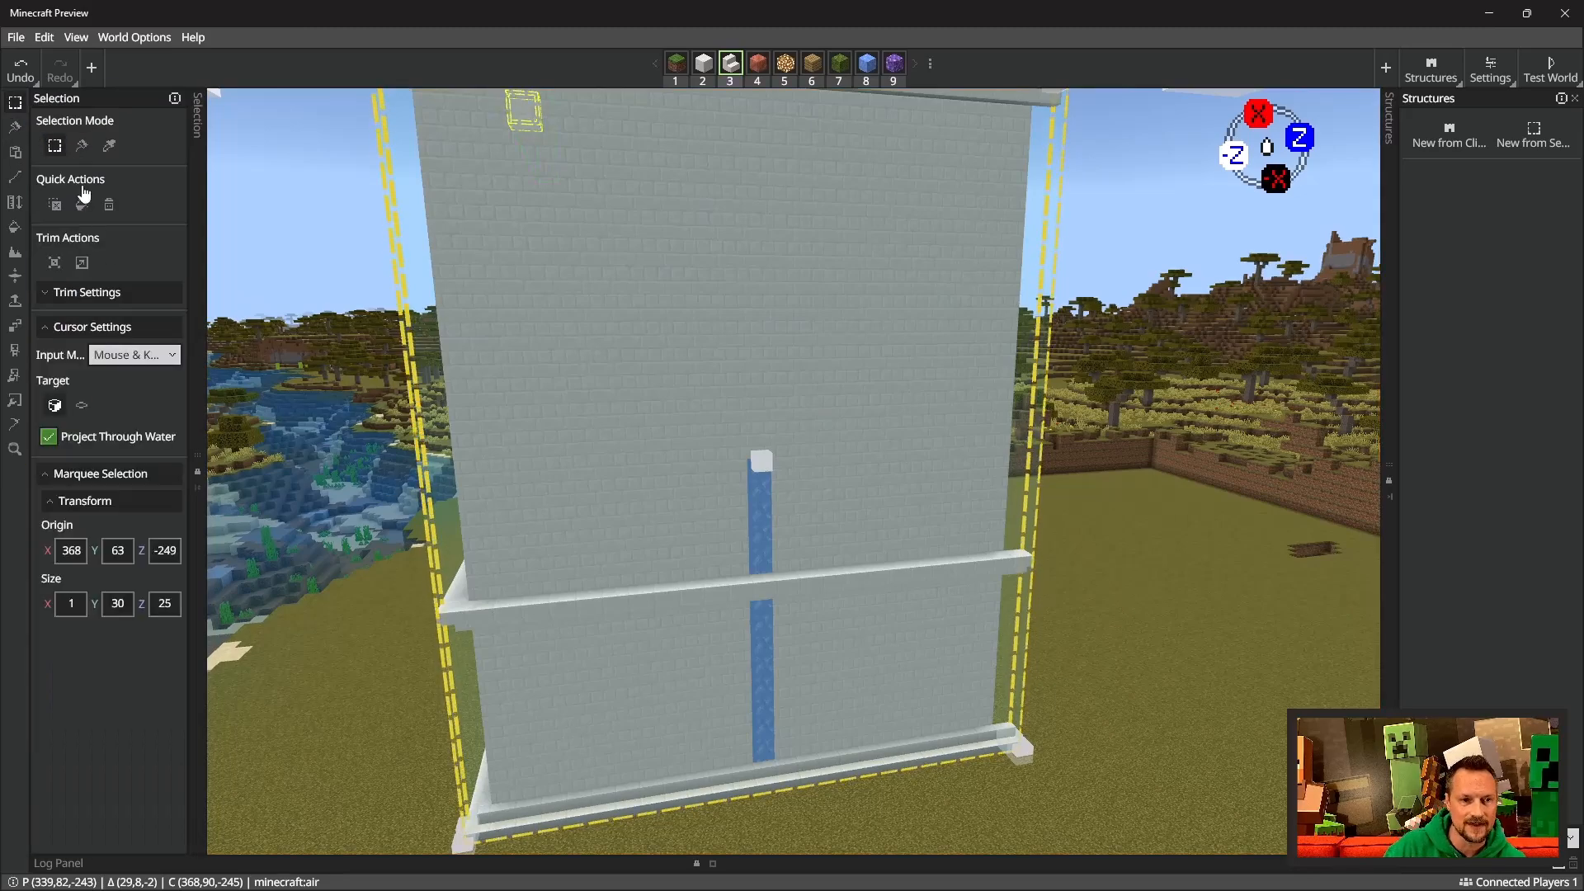
left_click(55, 204)
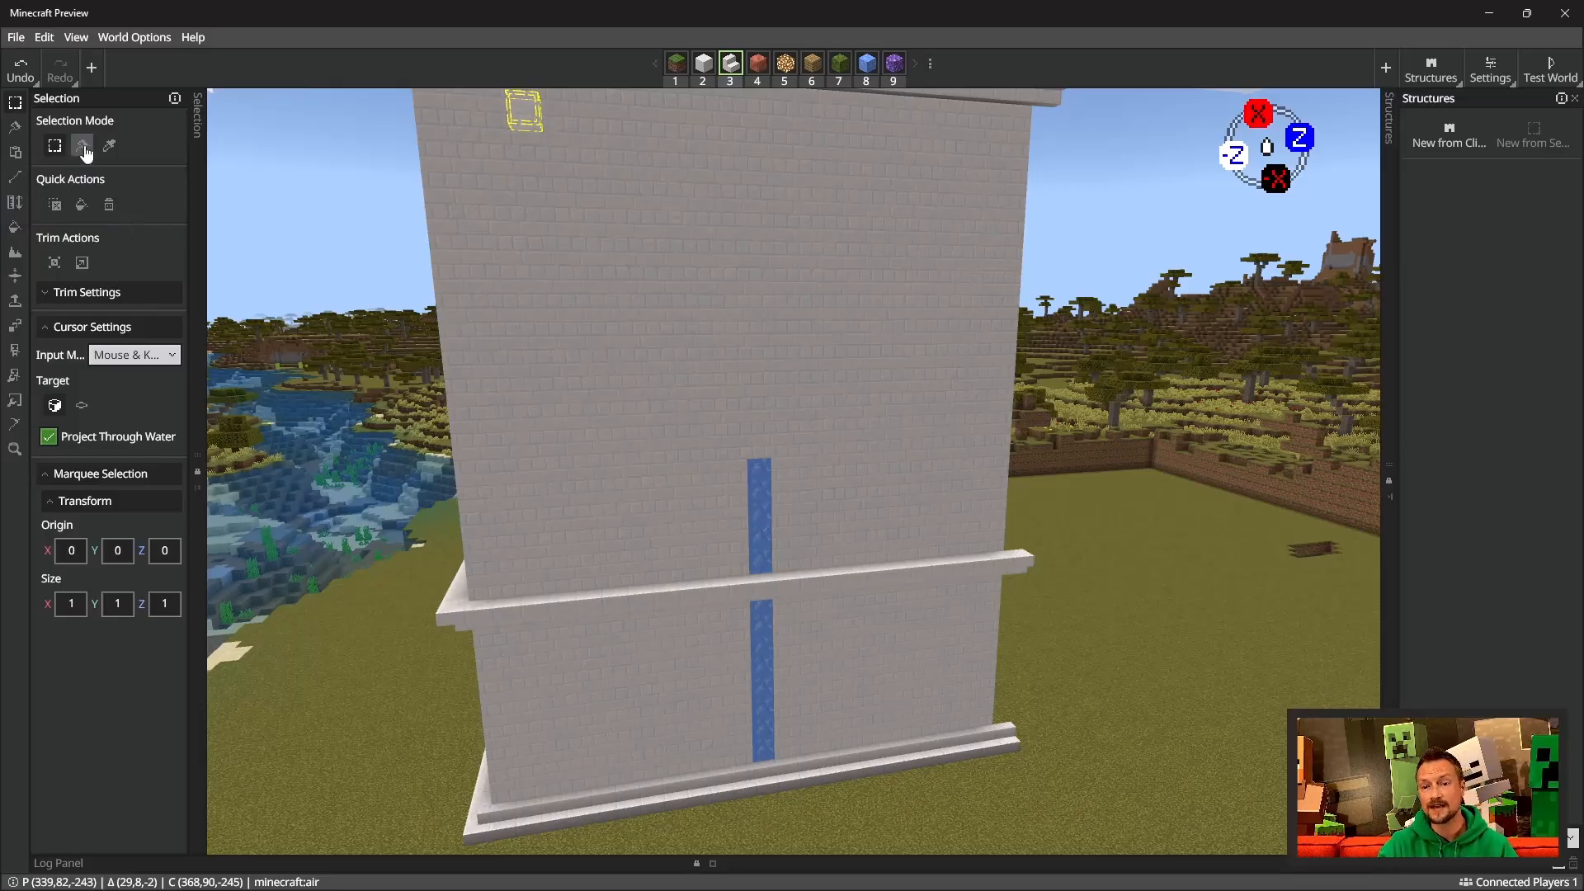
Step: Set up brush selection with a Cylinder shape extruded along the X Axis
left_click(84, 152)
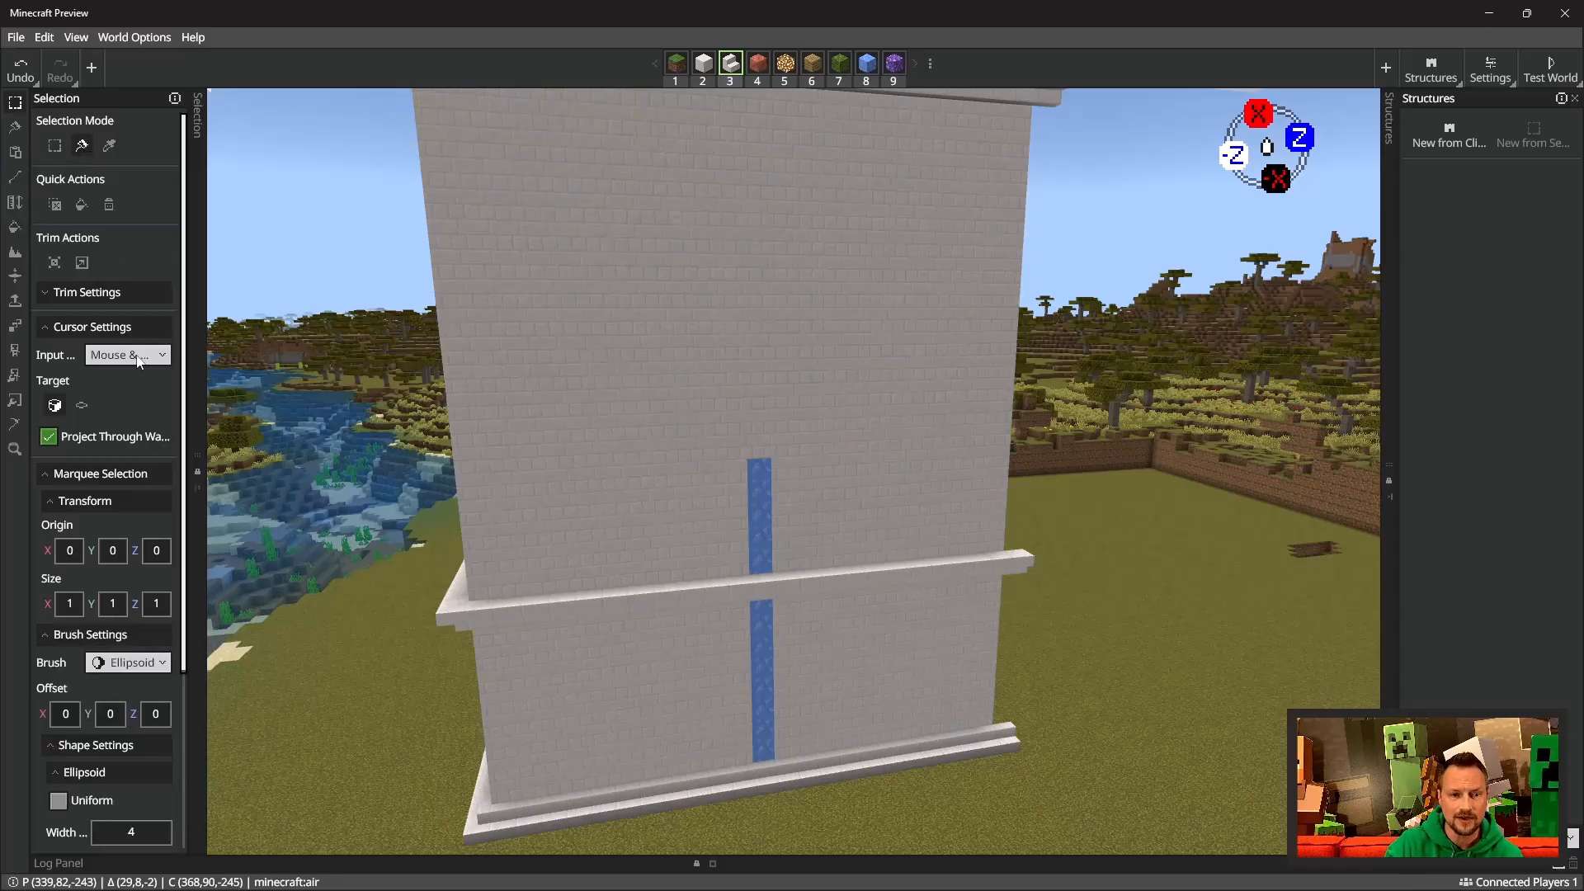
left_click(132, 665)
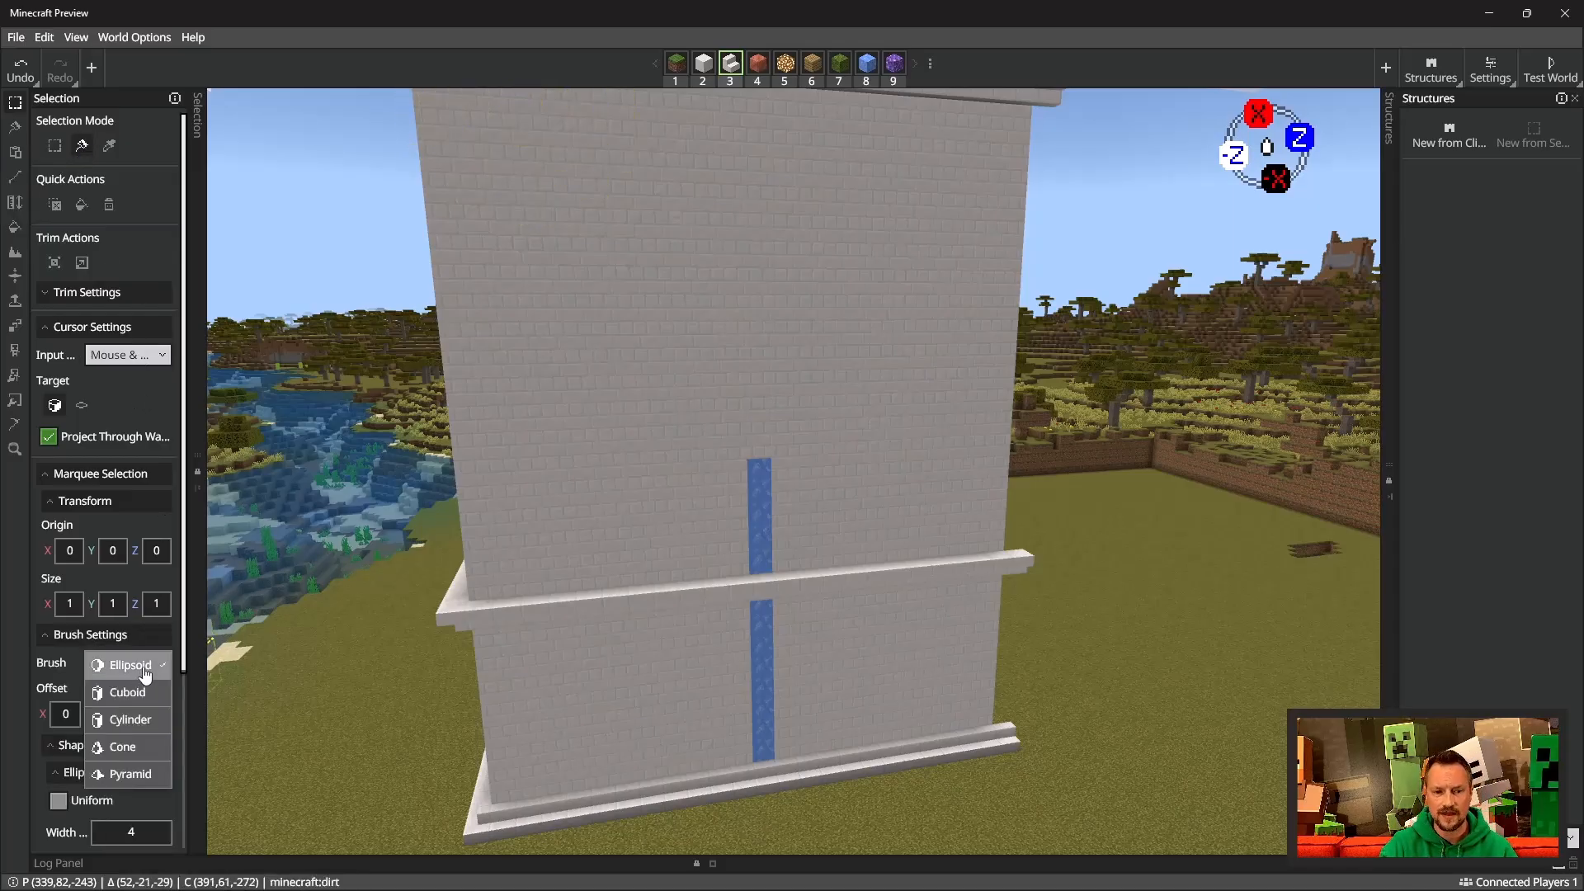
left_click(145, 724)
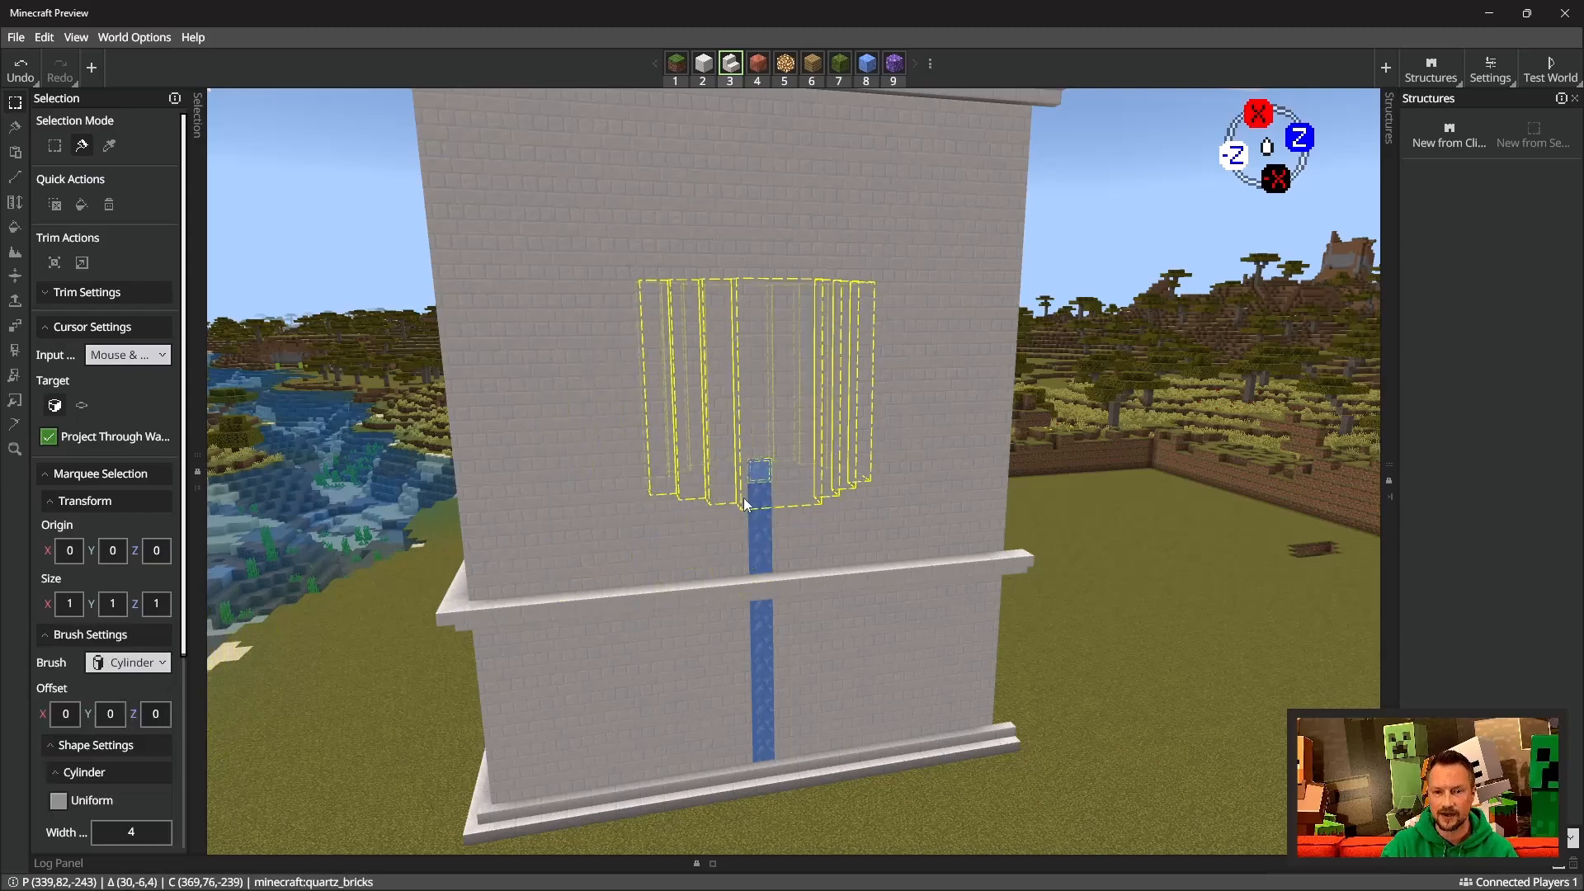
left_click(132, 665)
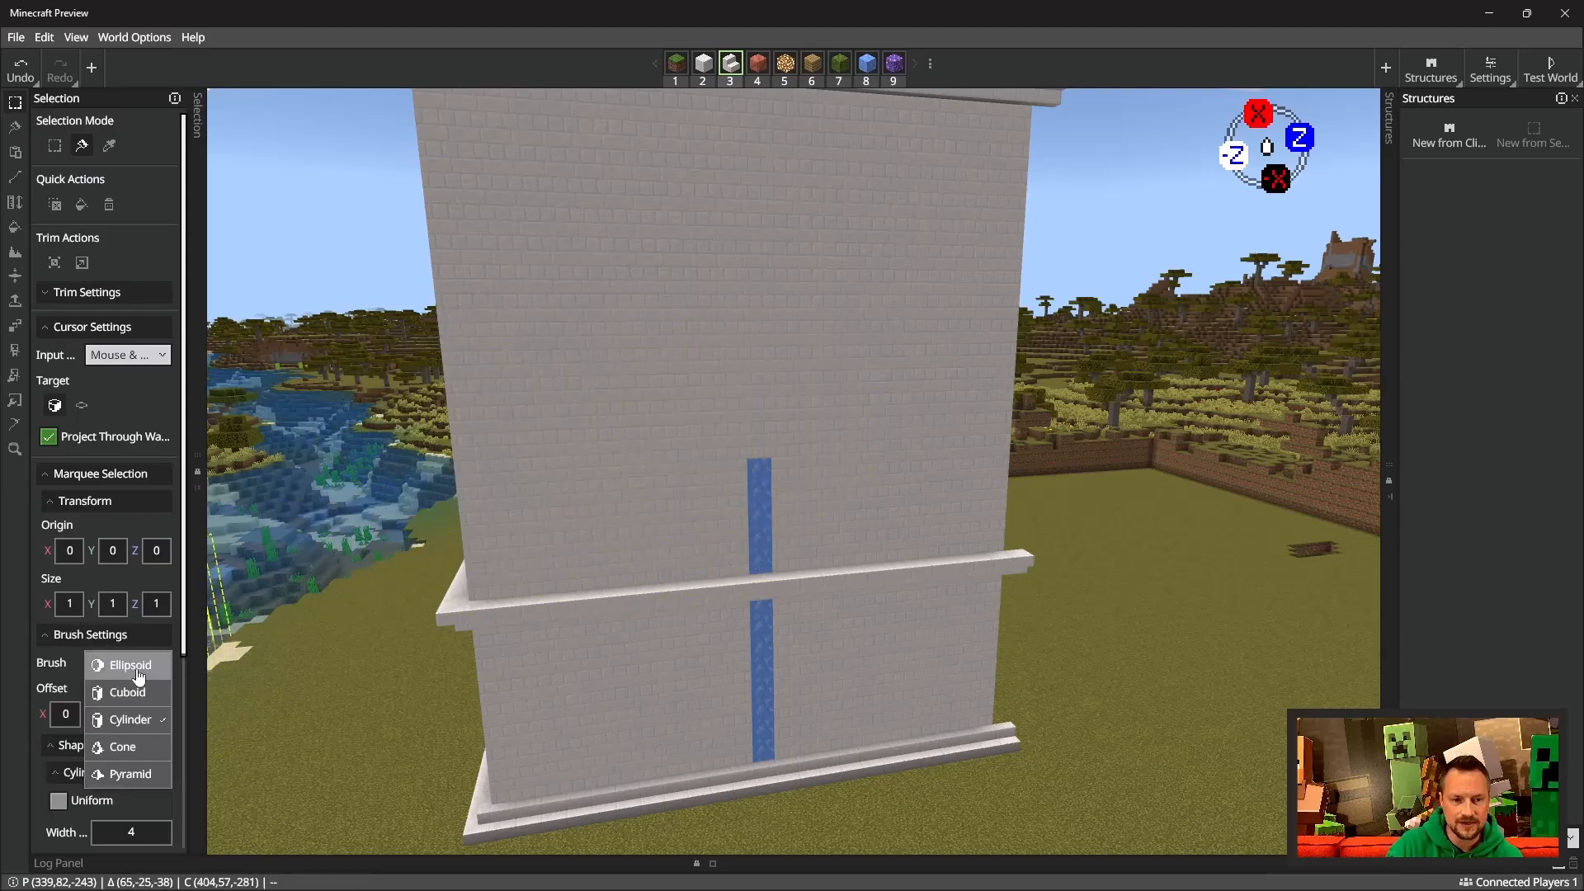
left_click(124, 720)
scroll(107, 717, "down", 3)
scroll(107, 720, "down", 1)
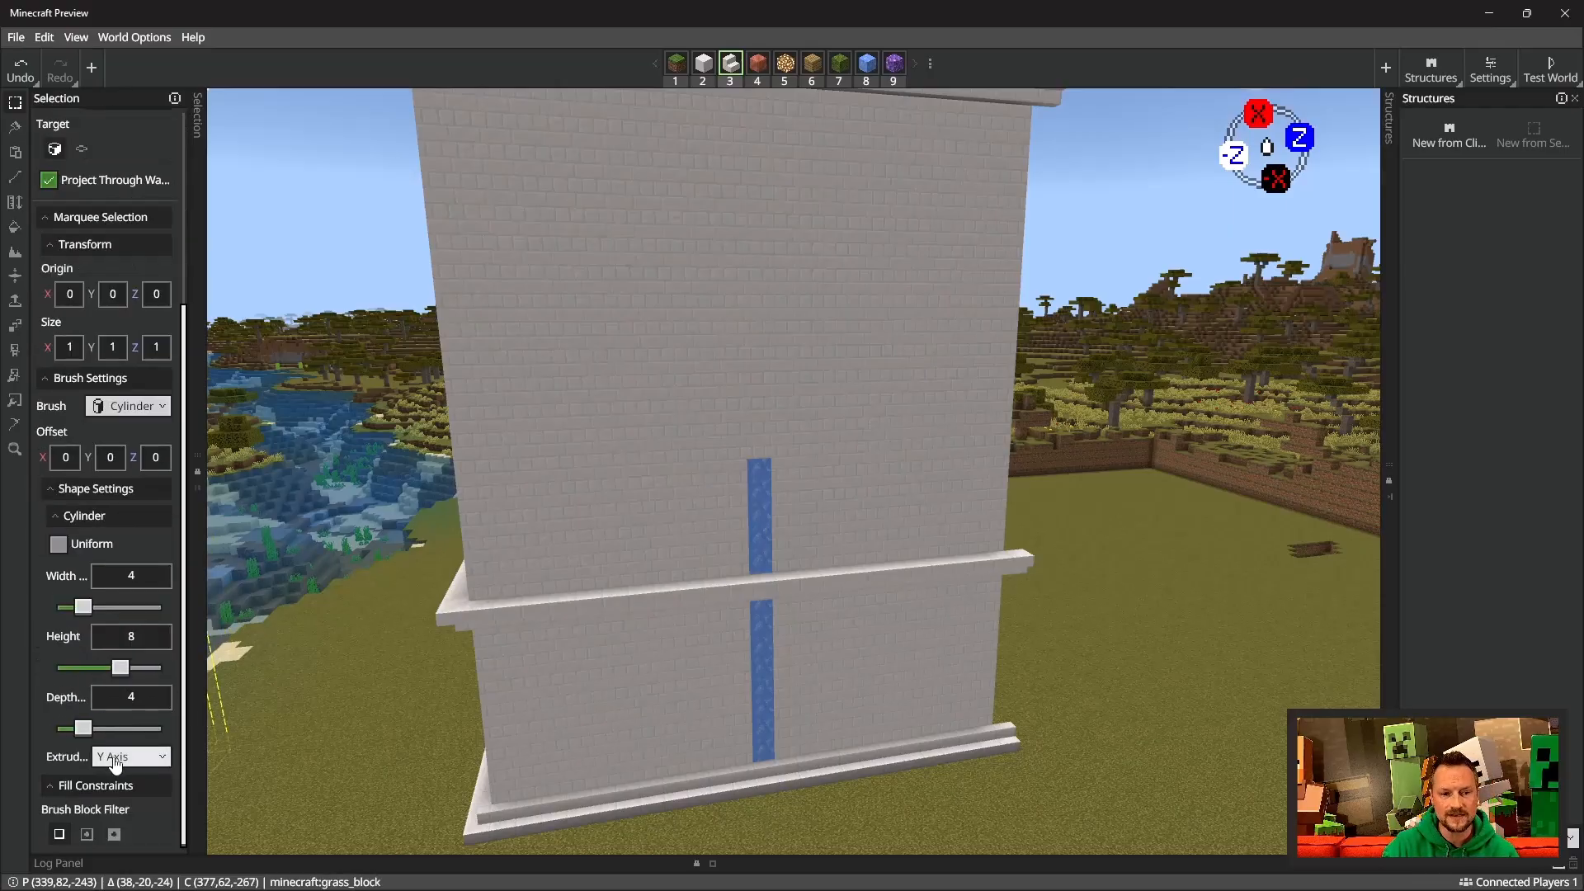
left_click(116, 759)
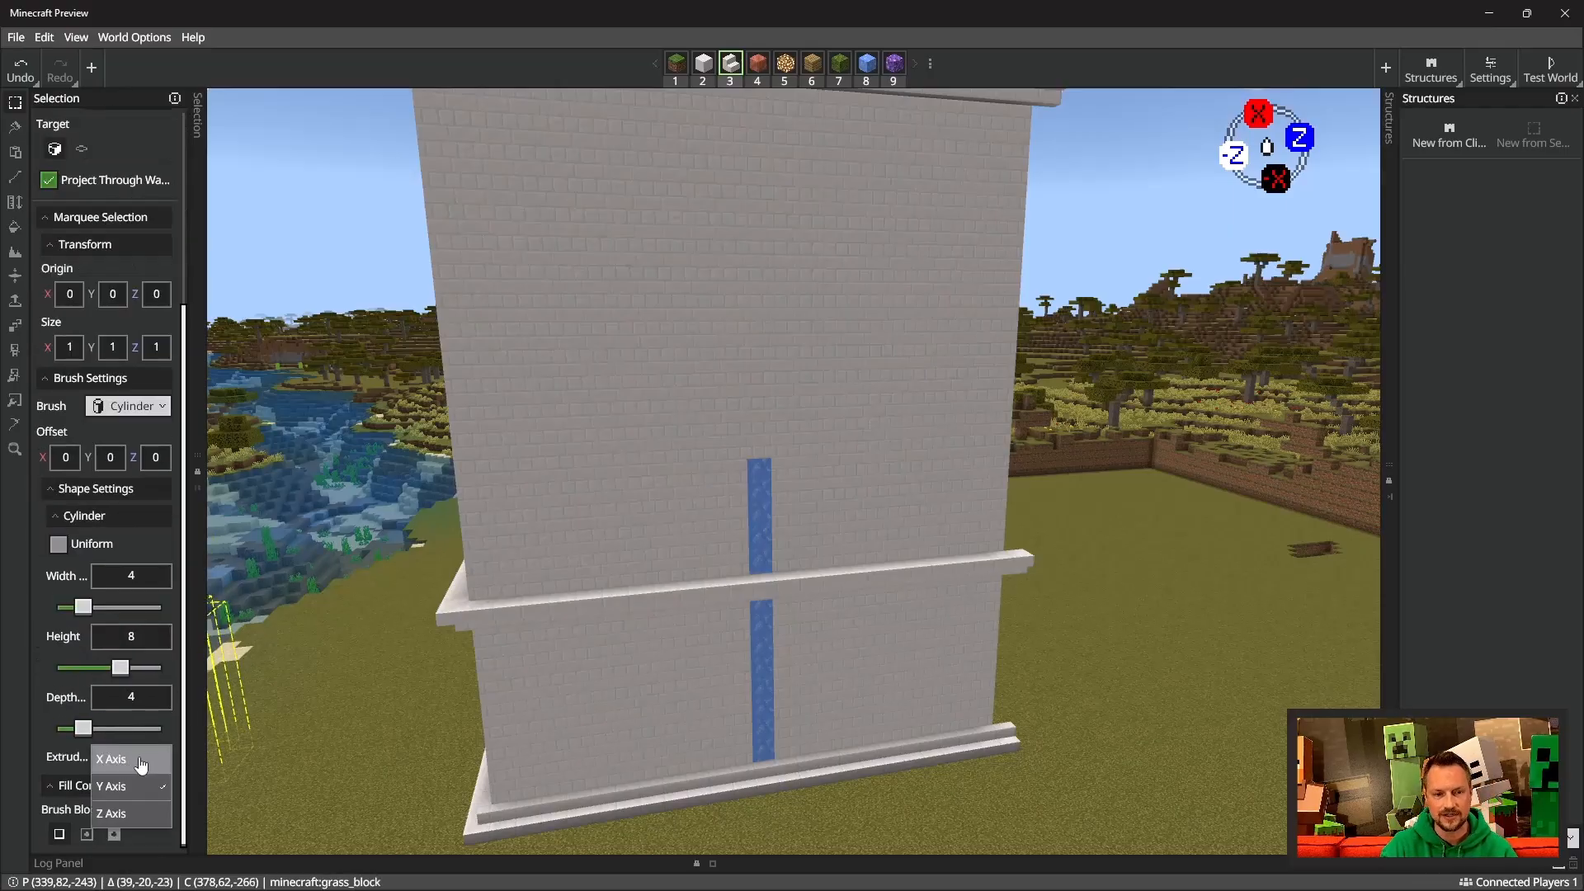
left_click(140, 764)
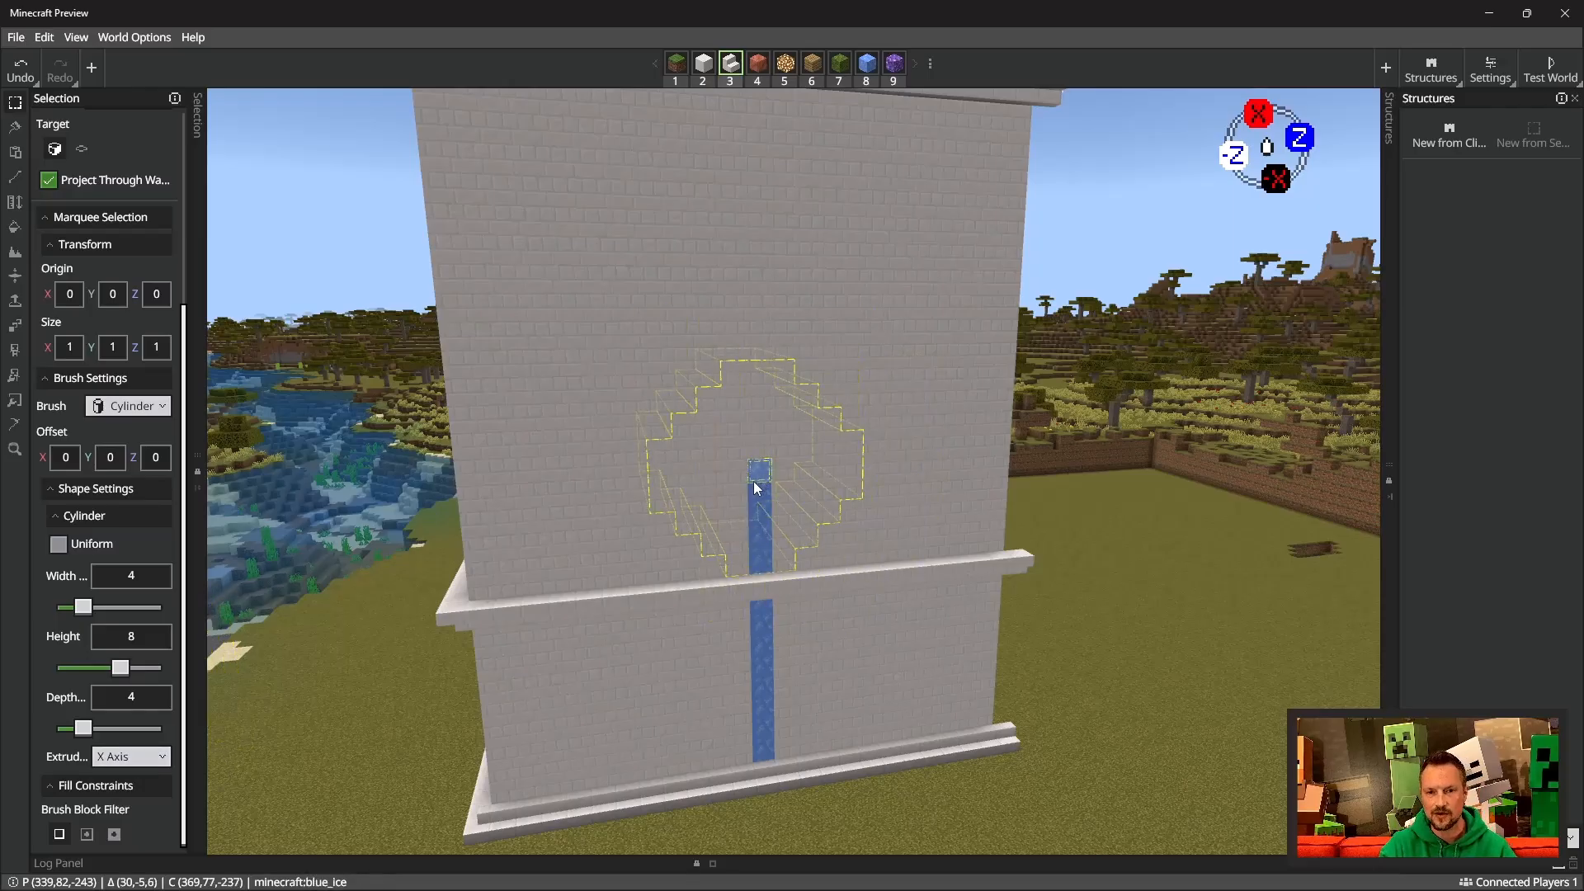
Step: Make the cylinder uniform with height 12 and carve it out of the wall around the top of the Blue Ice column
key("d")
right_click_drag(757, 482, 751, 487)
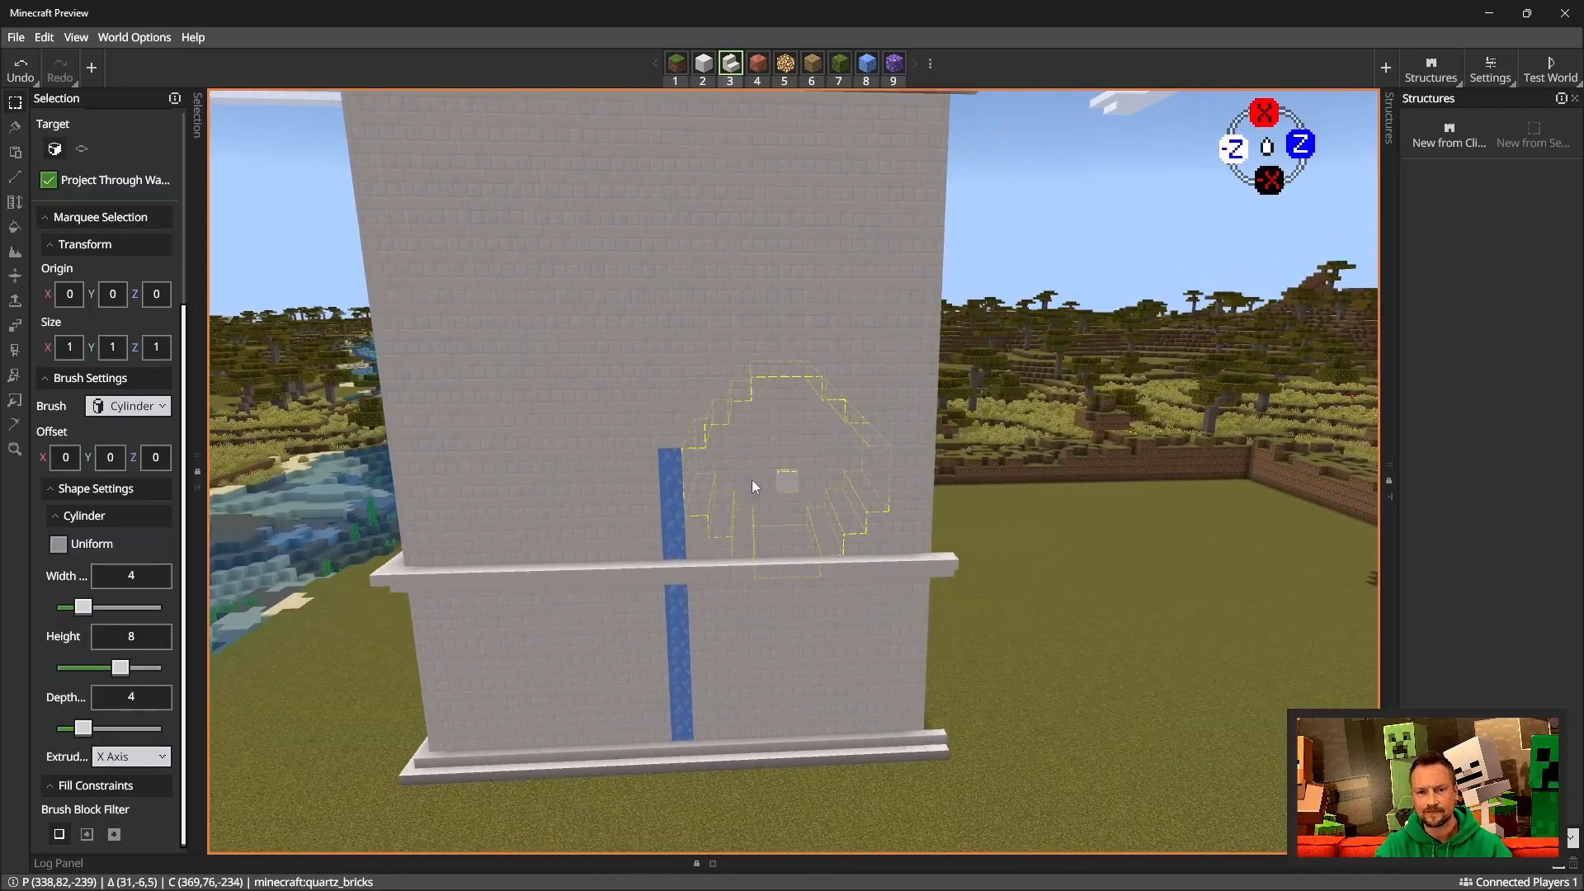
left_click(58, 548)
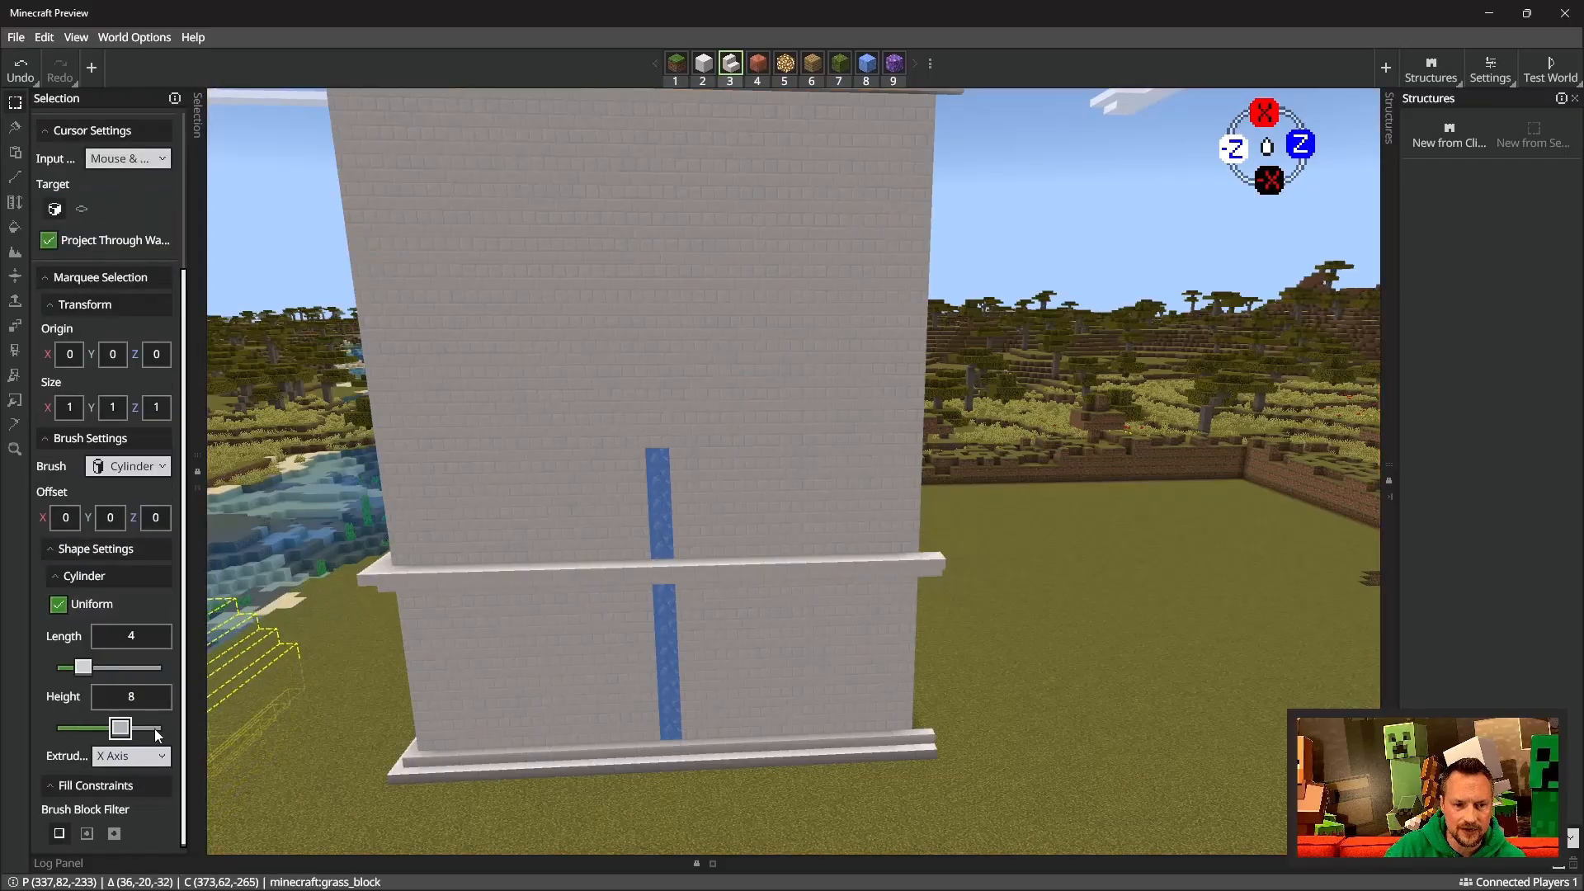
left_click_drag(156, 732, 171, 729)
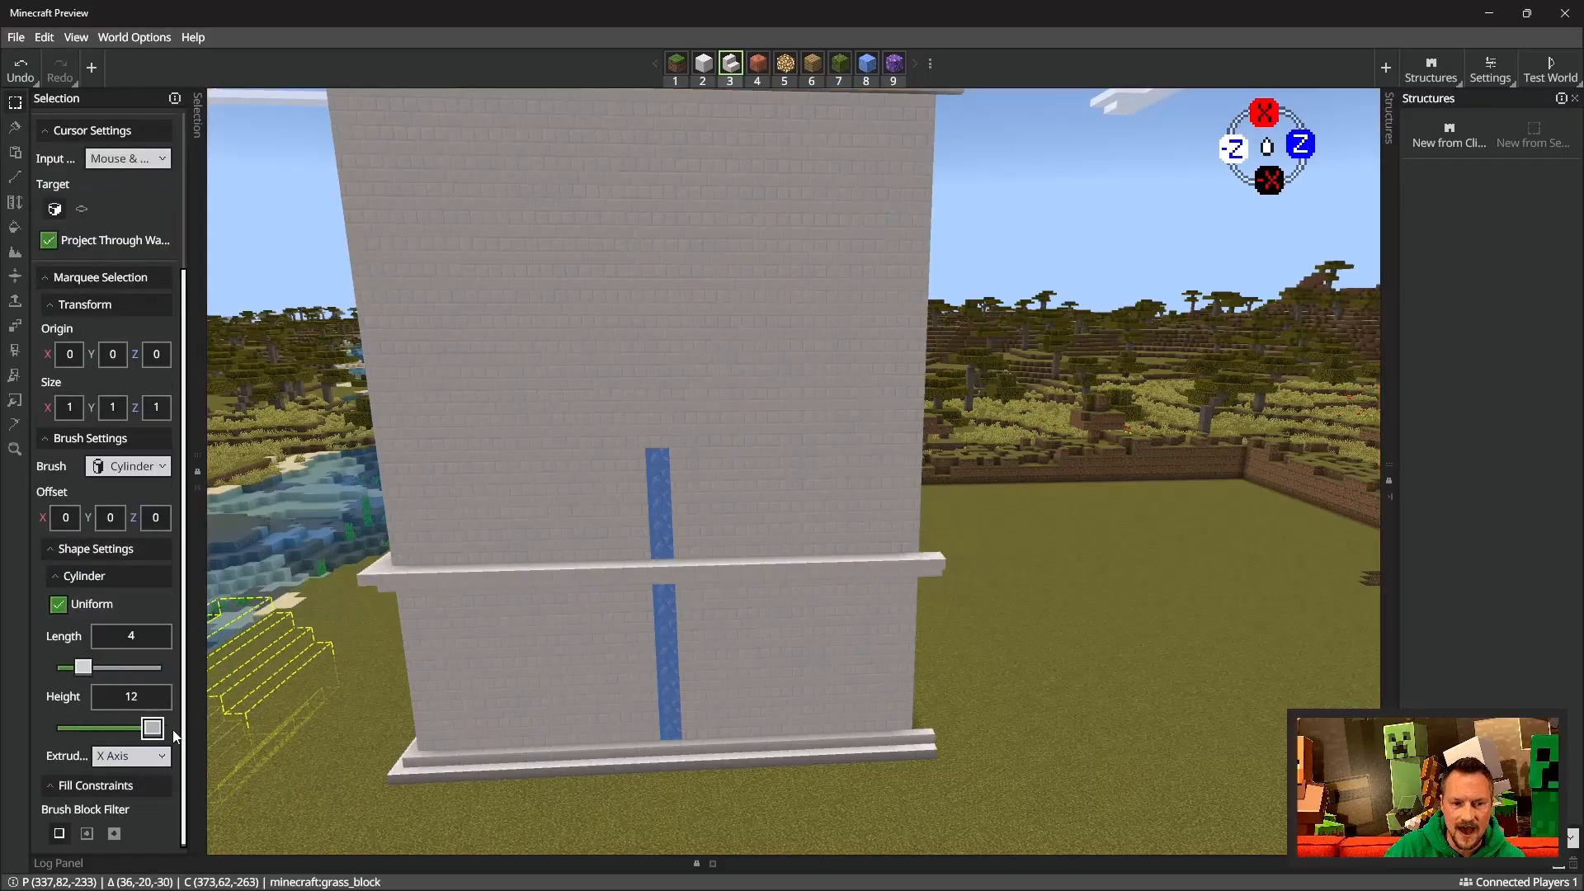
left_click(657, 461)
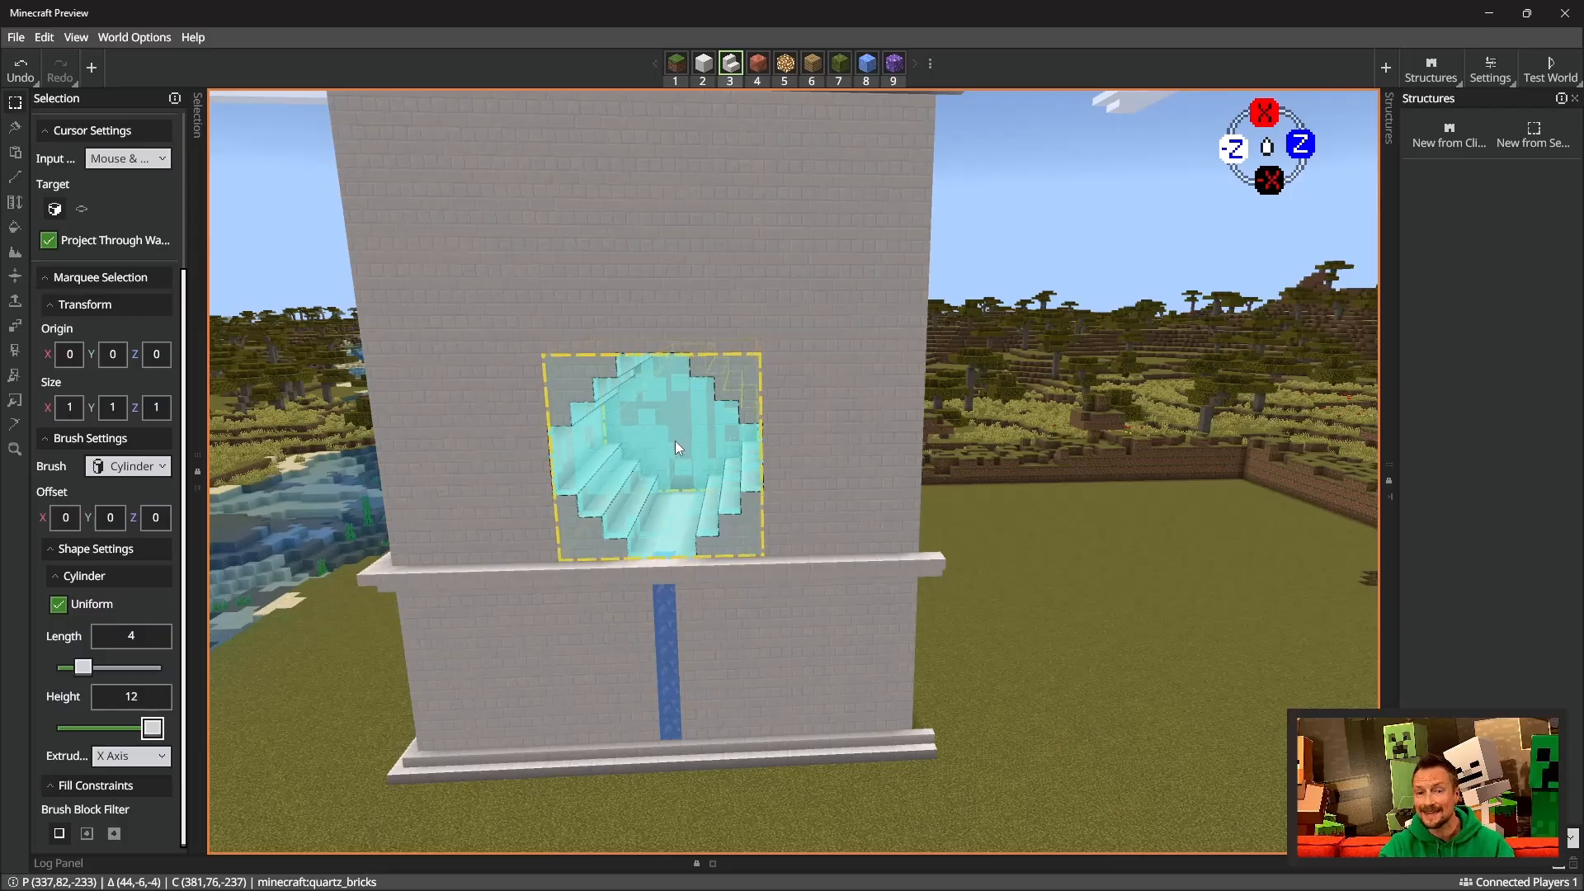
Step: Clear the cylinder selection around the carved opening
left_click(17, 303)
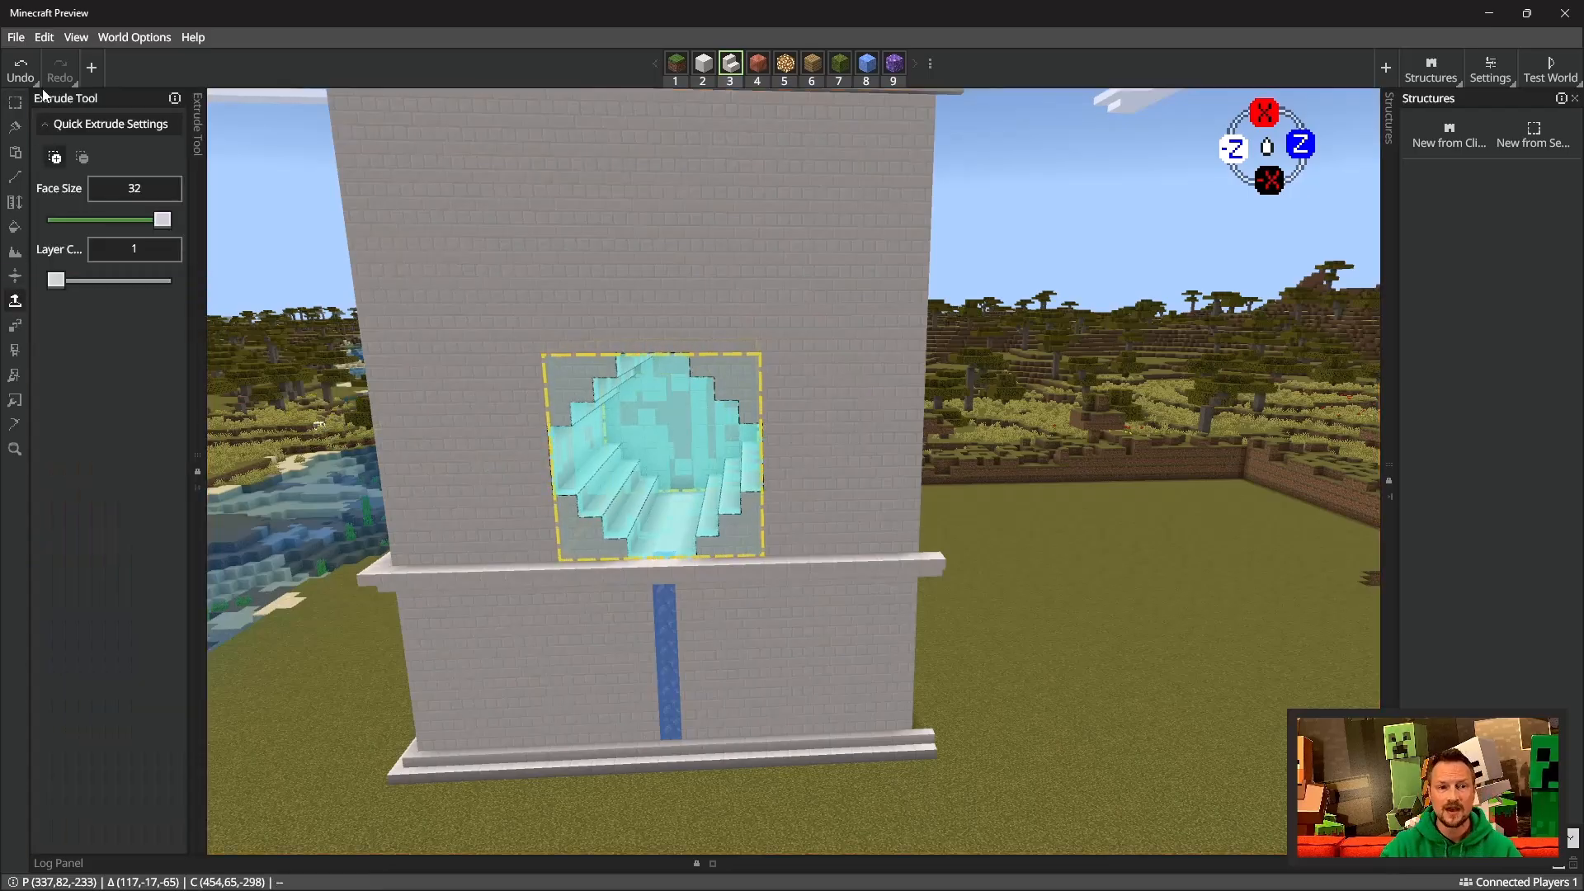
left_click(15, 103)
left_click(55, 204)
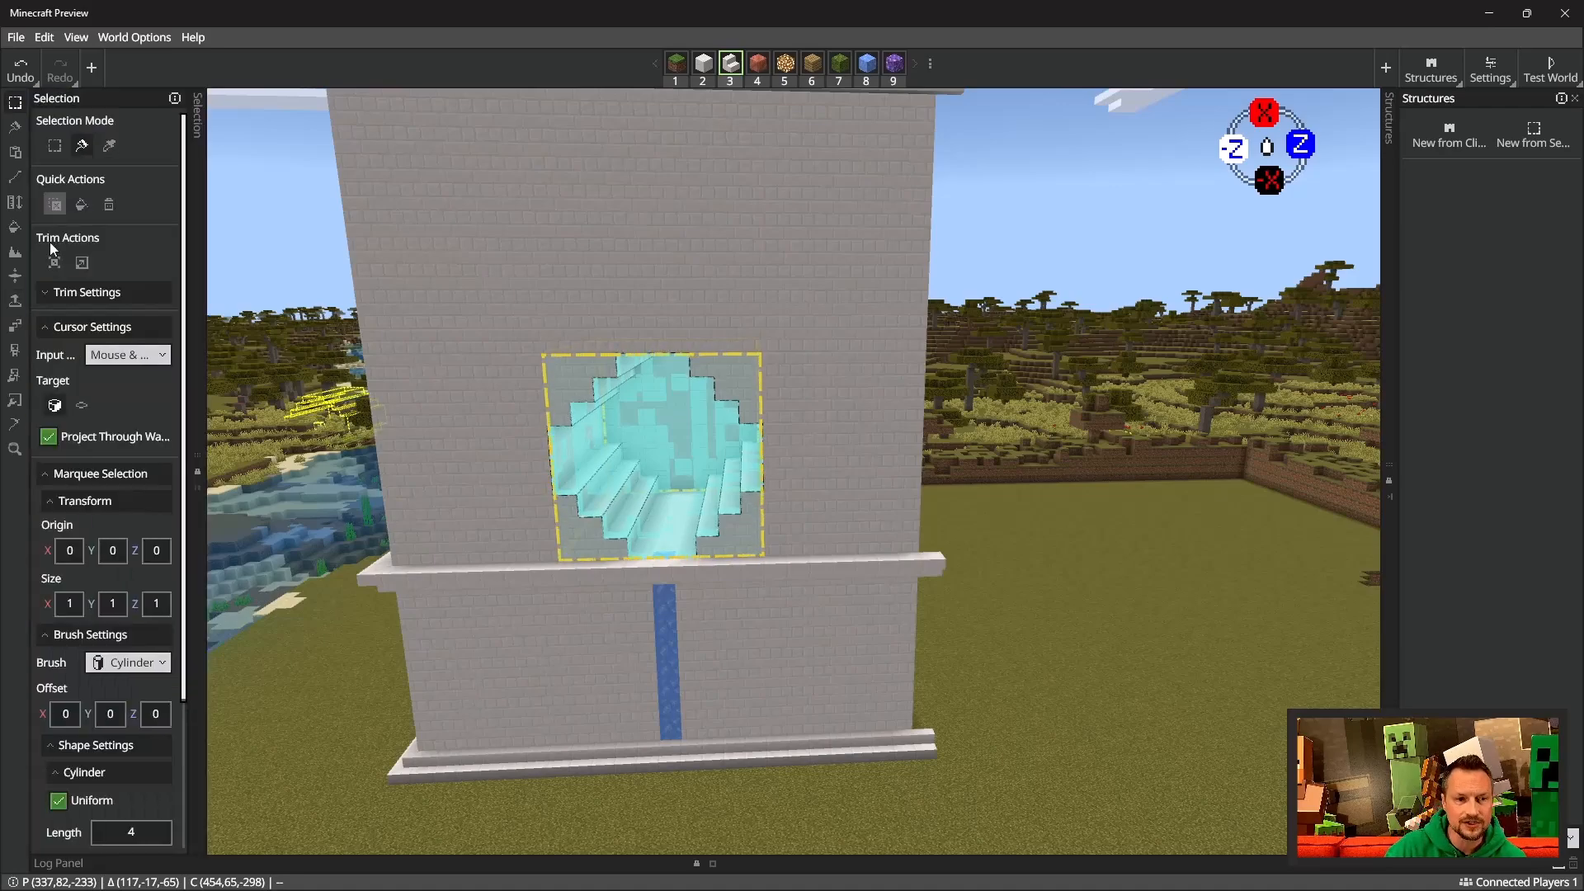
Step: Remove the remaining bricks behind the round opening with the Extrude tool's subtract mode and a layer count of 11
left_click(15, 300)
left_click(58, 158)
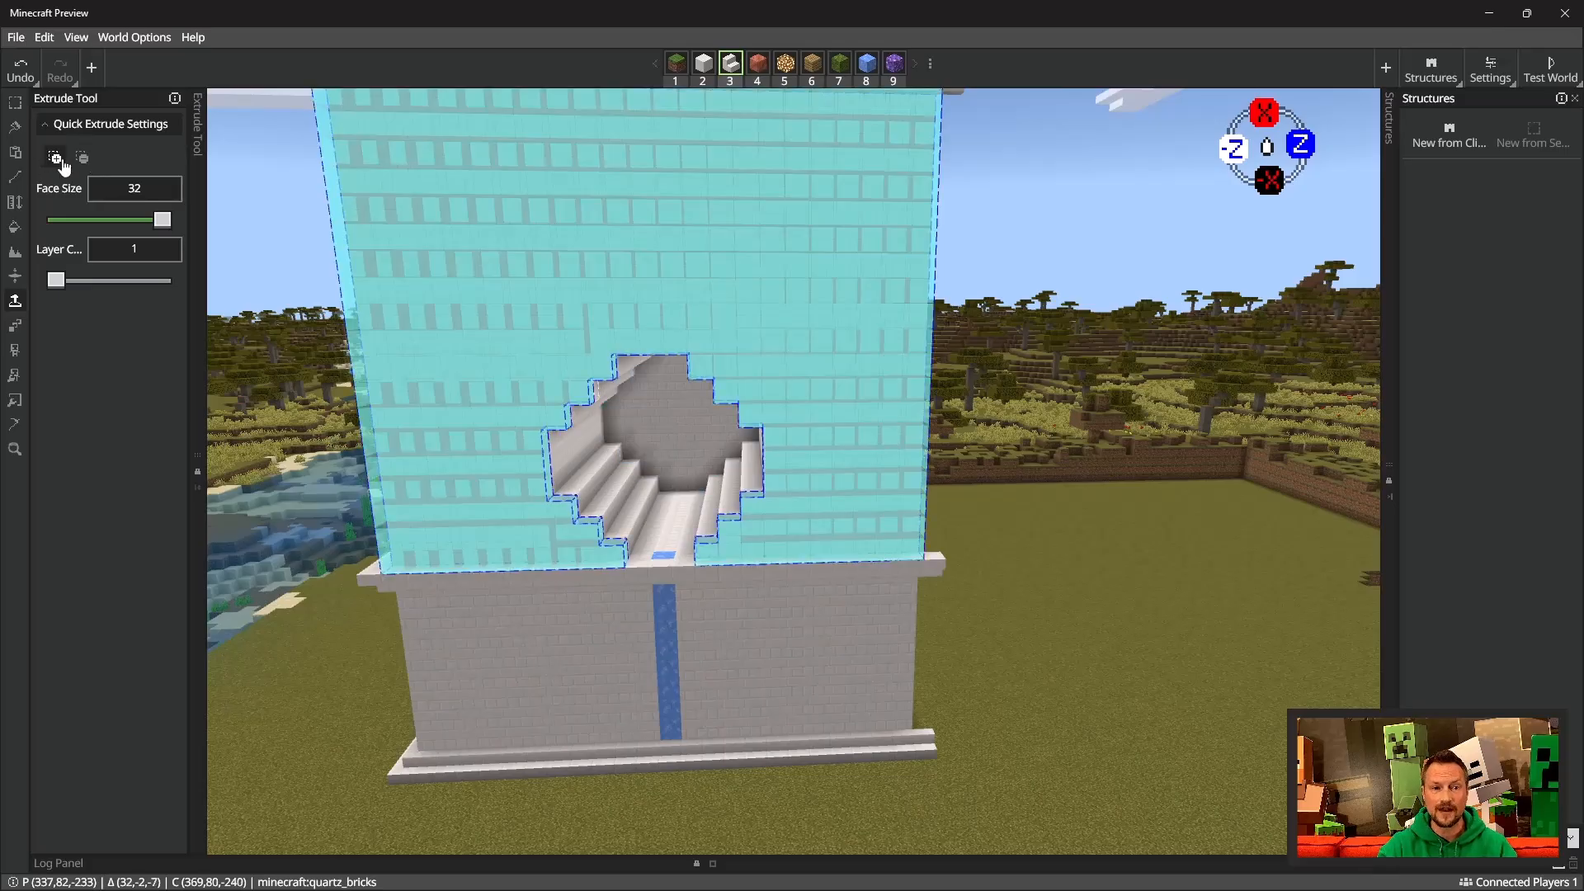
left_click(83, 158)
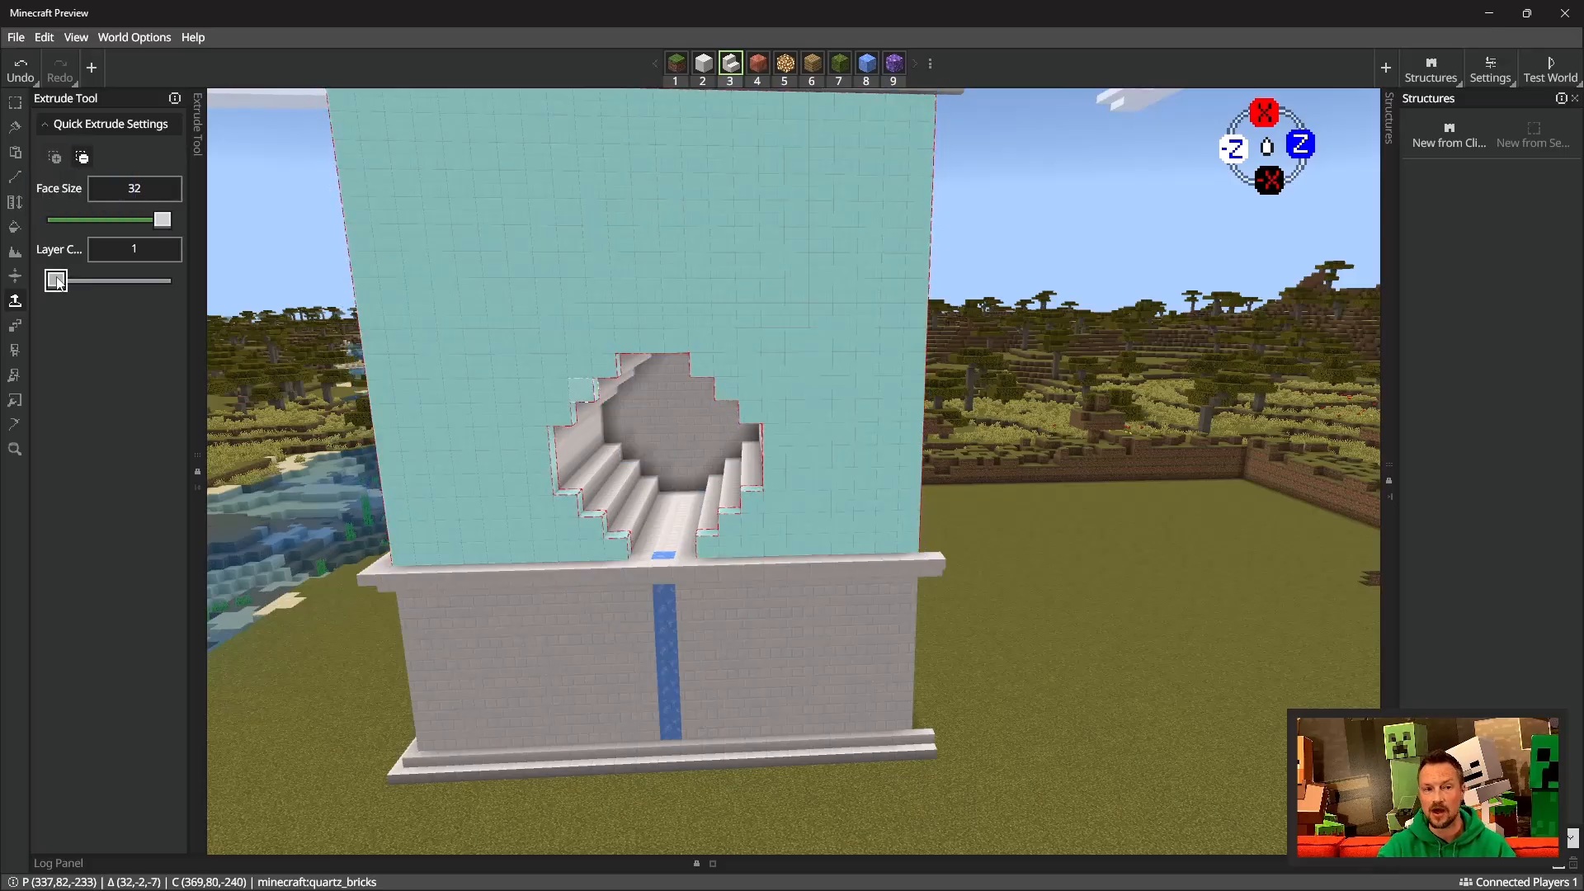
left_click_drag(56, 281, 122, 281)
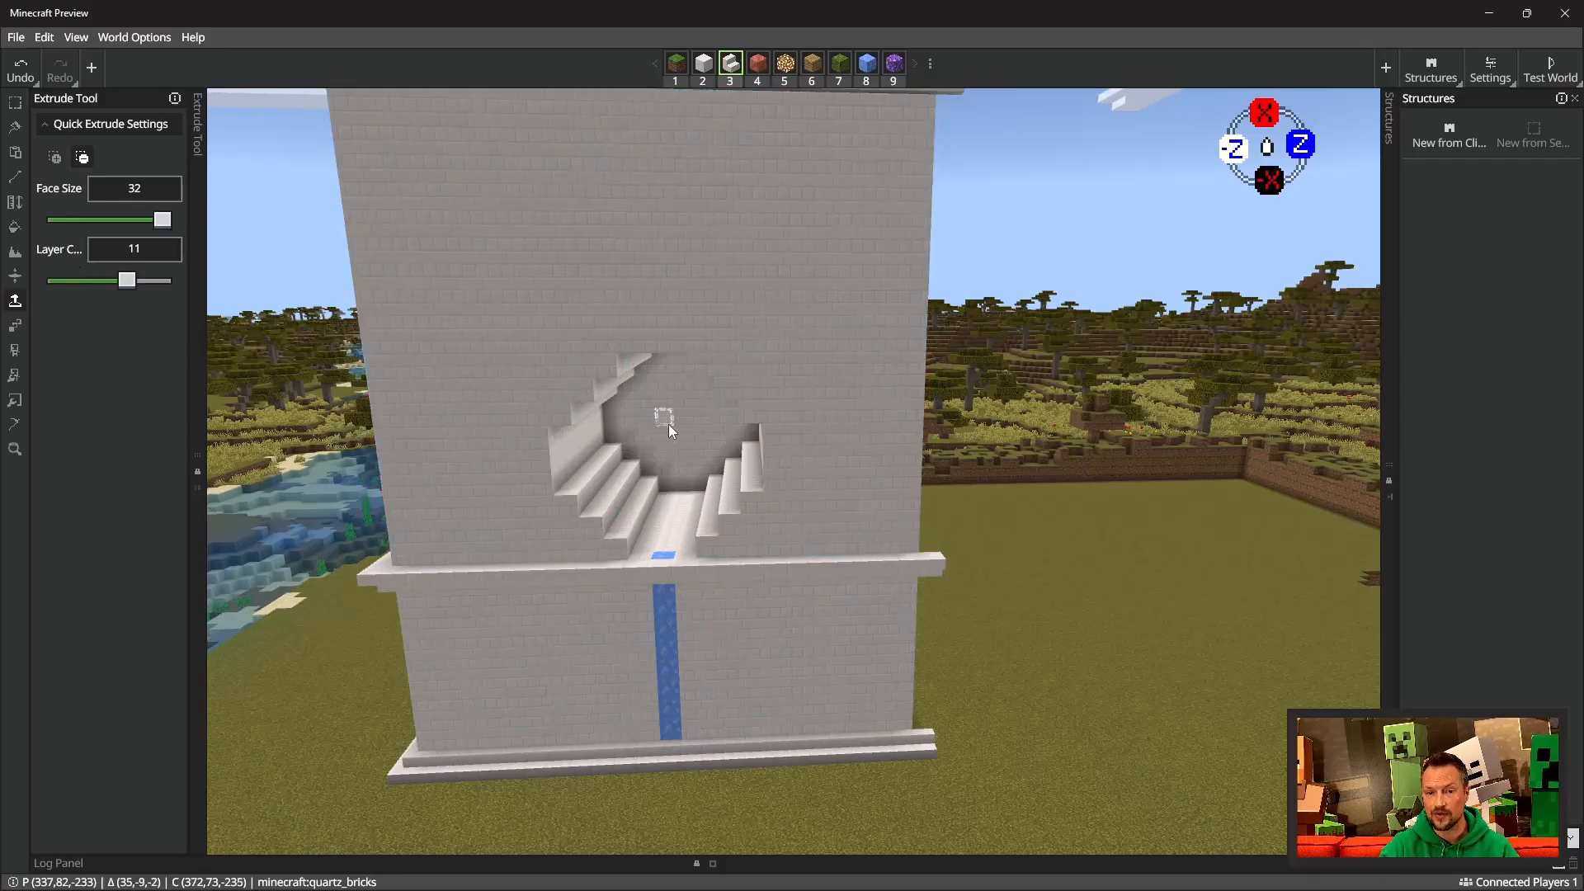
left_click(668, 422)
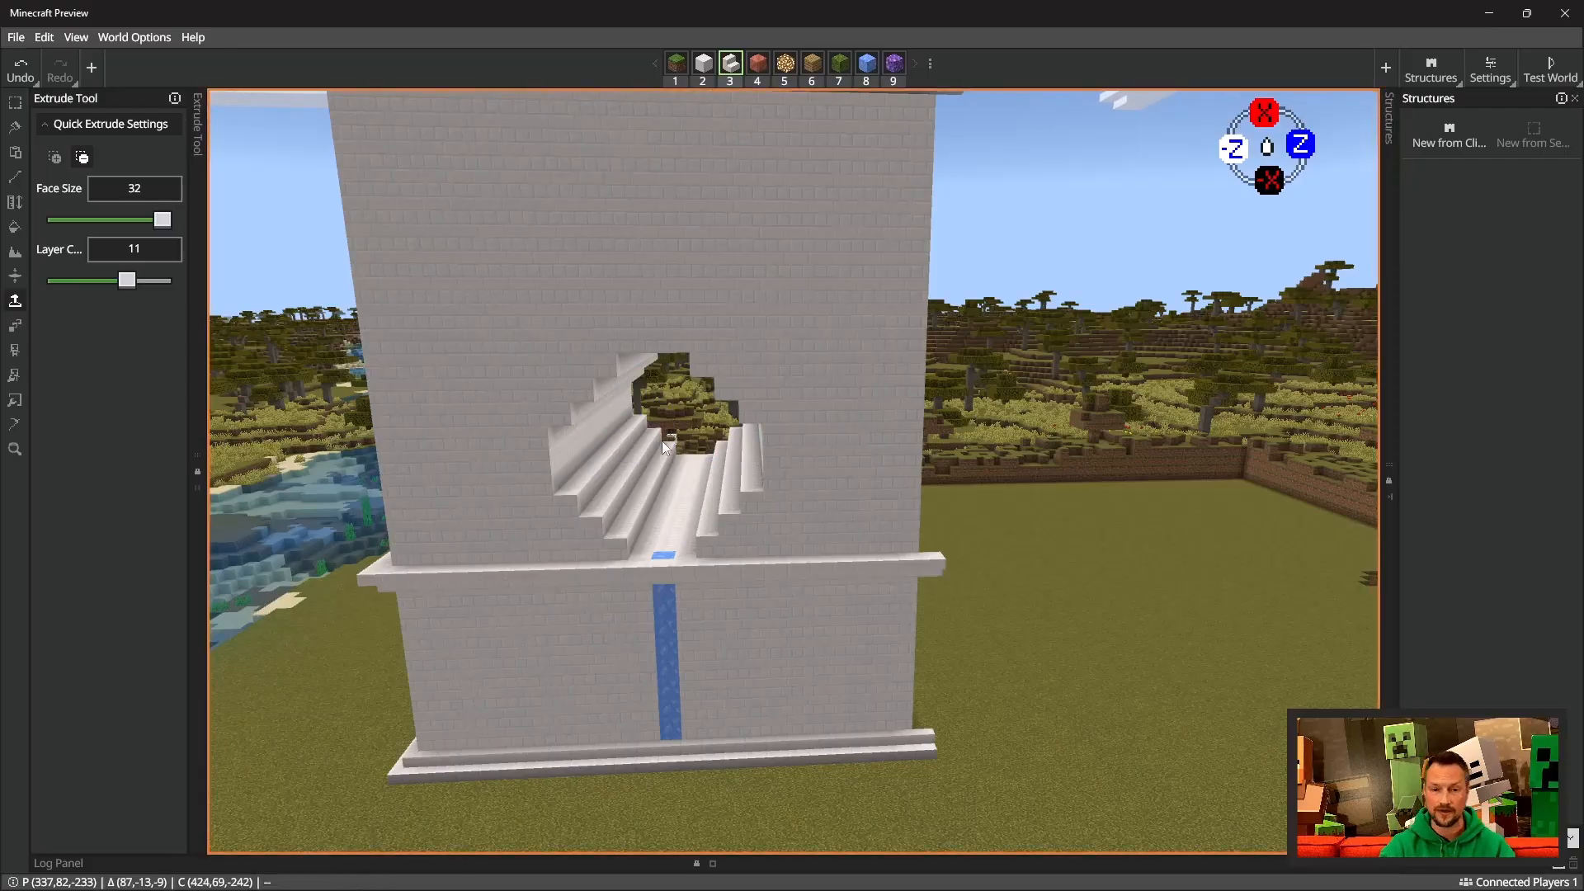
Step: Select the 25 × 13 × 9 region at origin 367, 63, -241 below the round opening and delete it through the tower
left_click(14, 105)
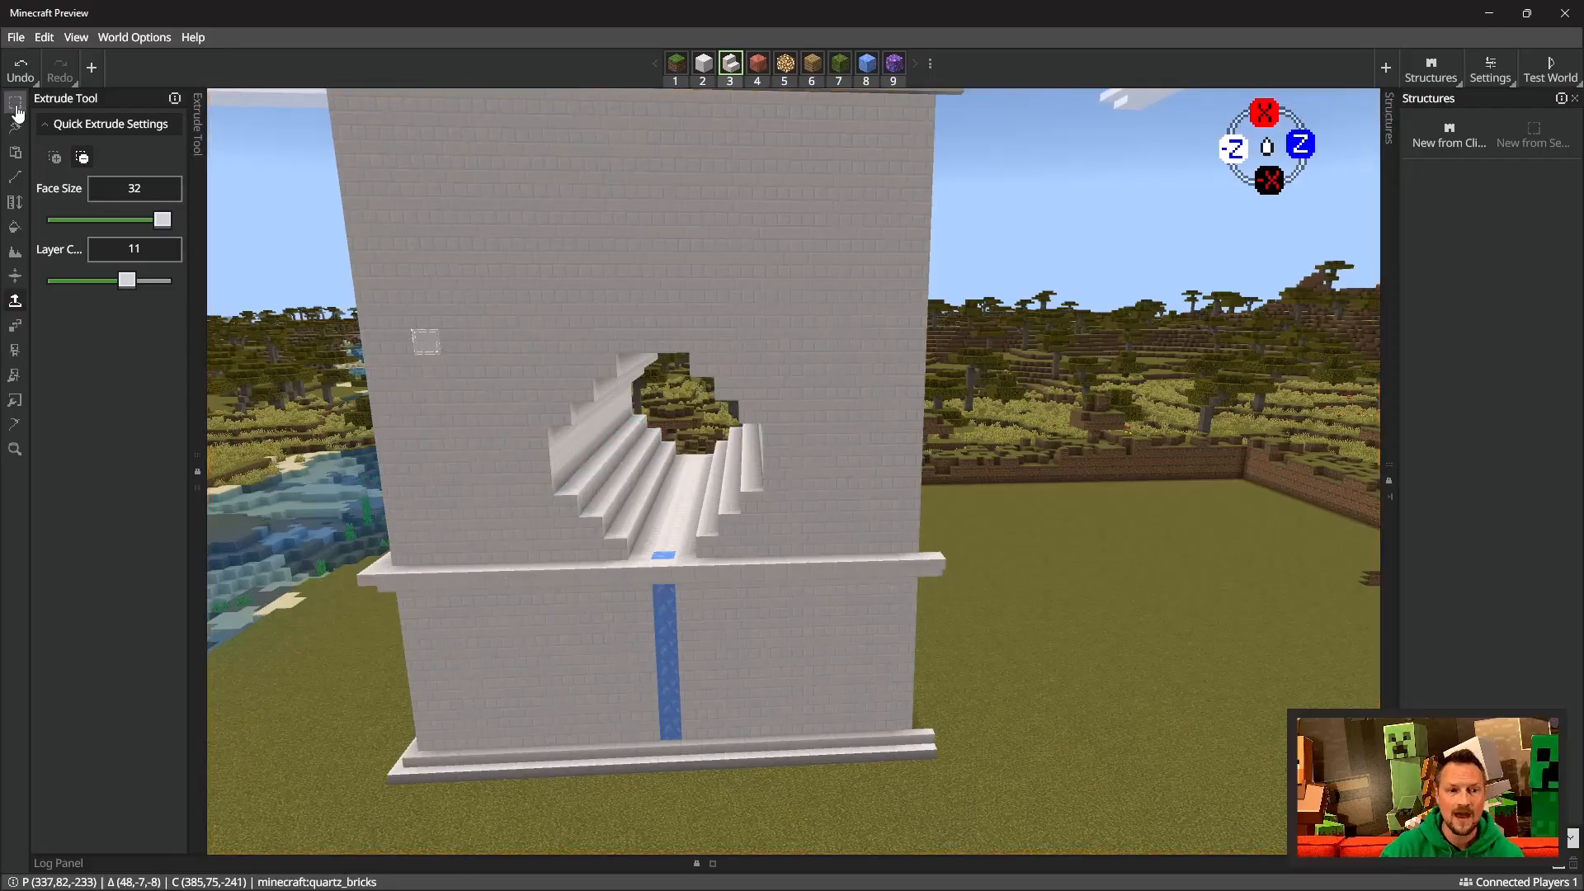
left_click(573, 508)
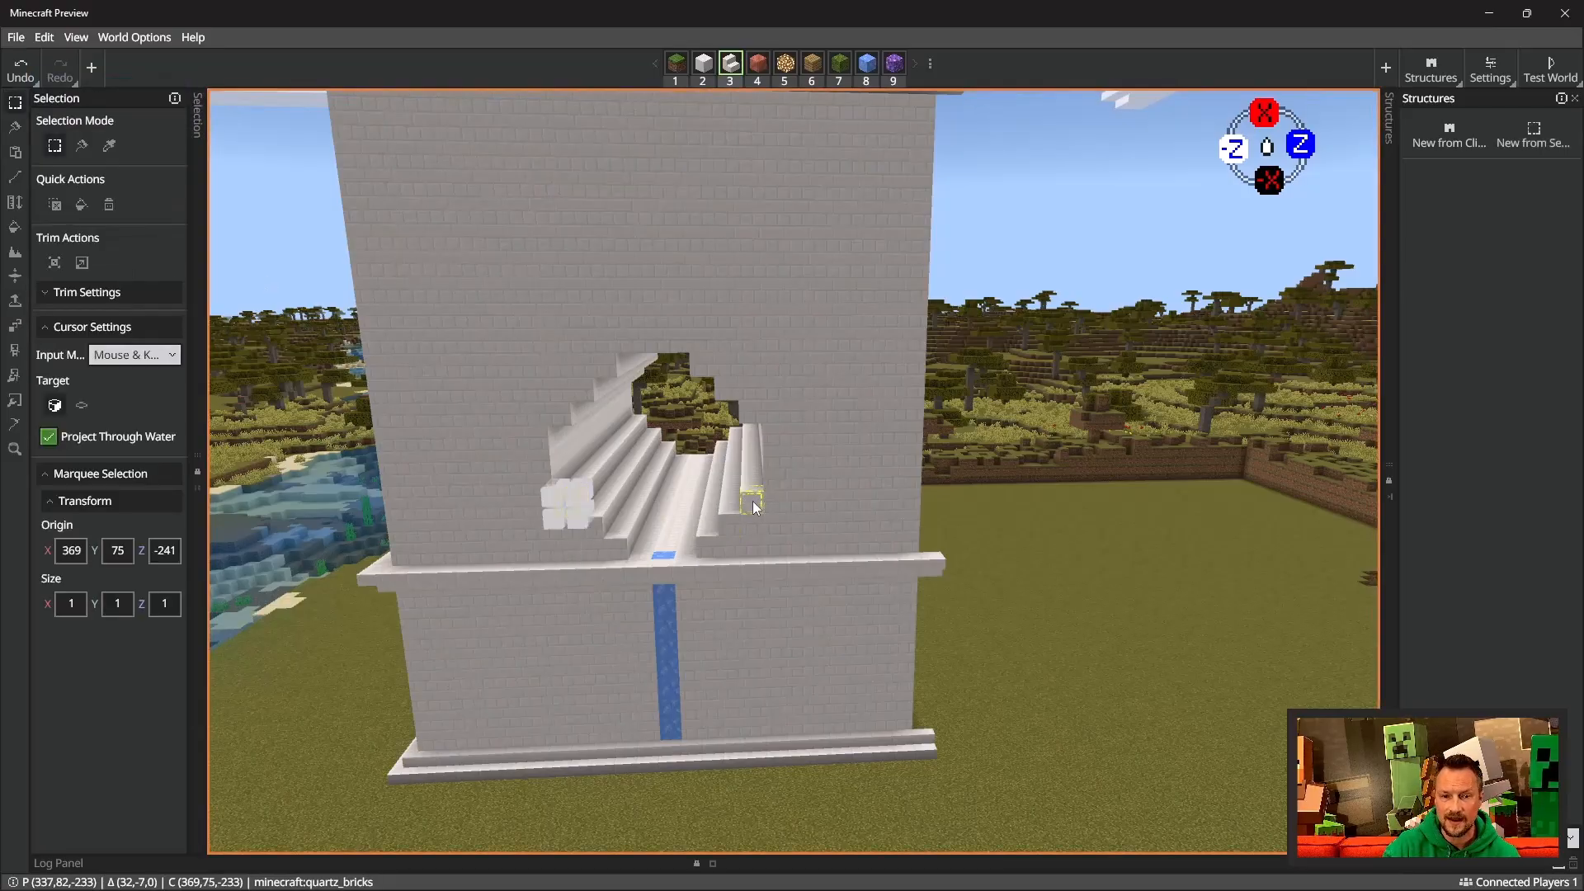
left_click(753, 502, "shift")
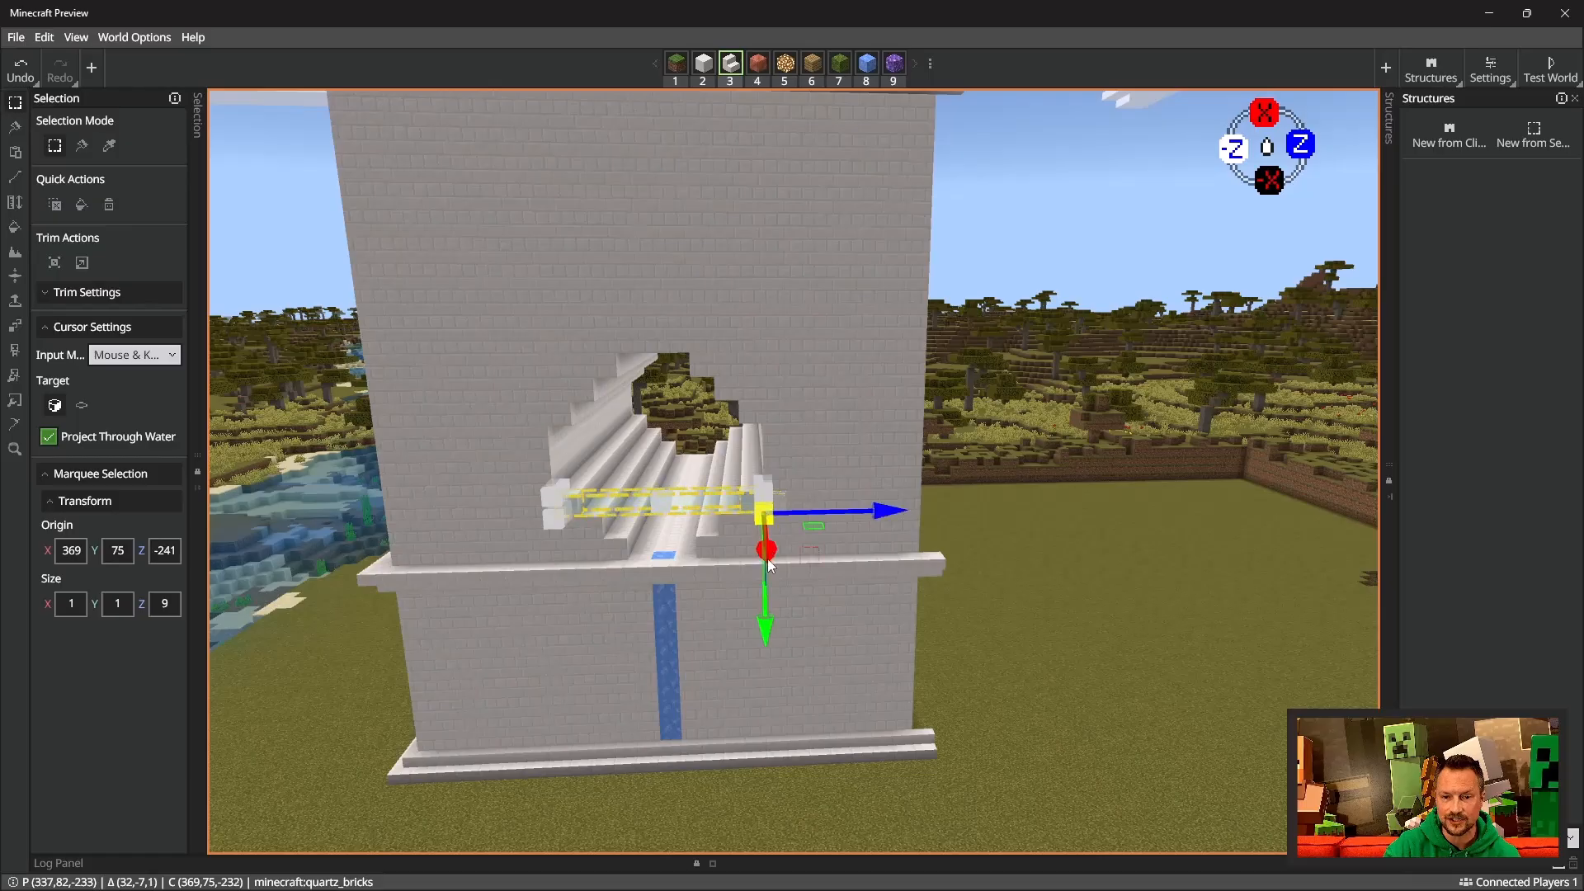
left_click_drag(765, 626, 788, 859)
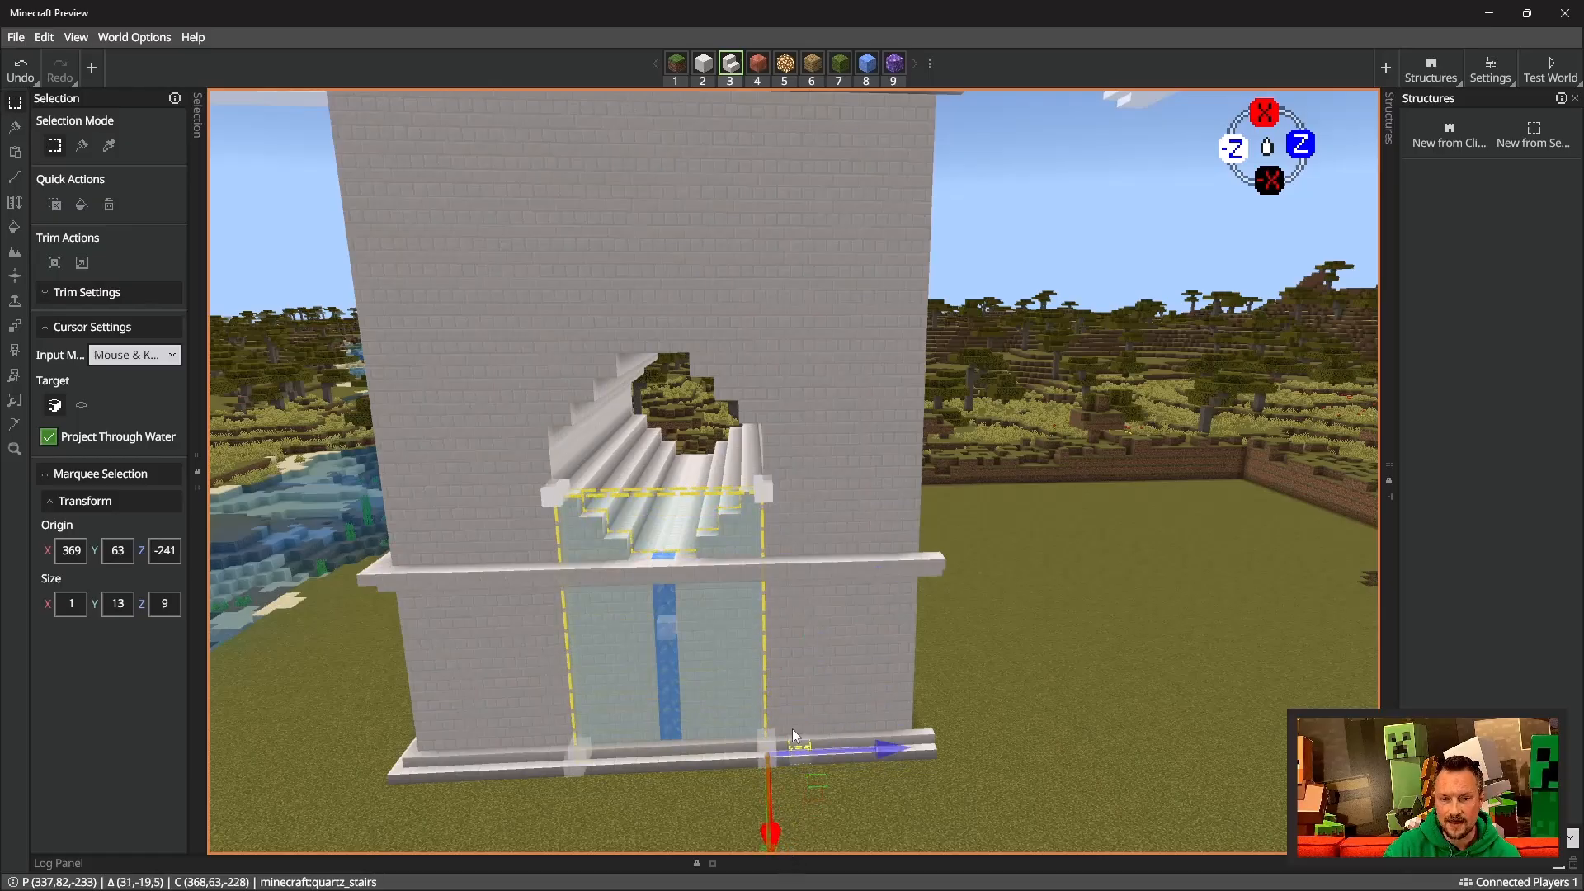
left_click(763, 487)
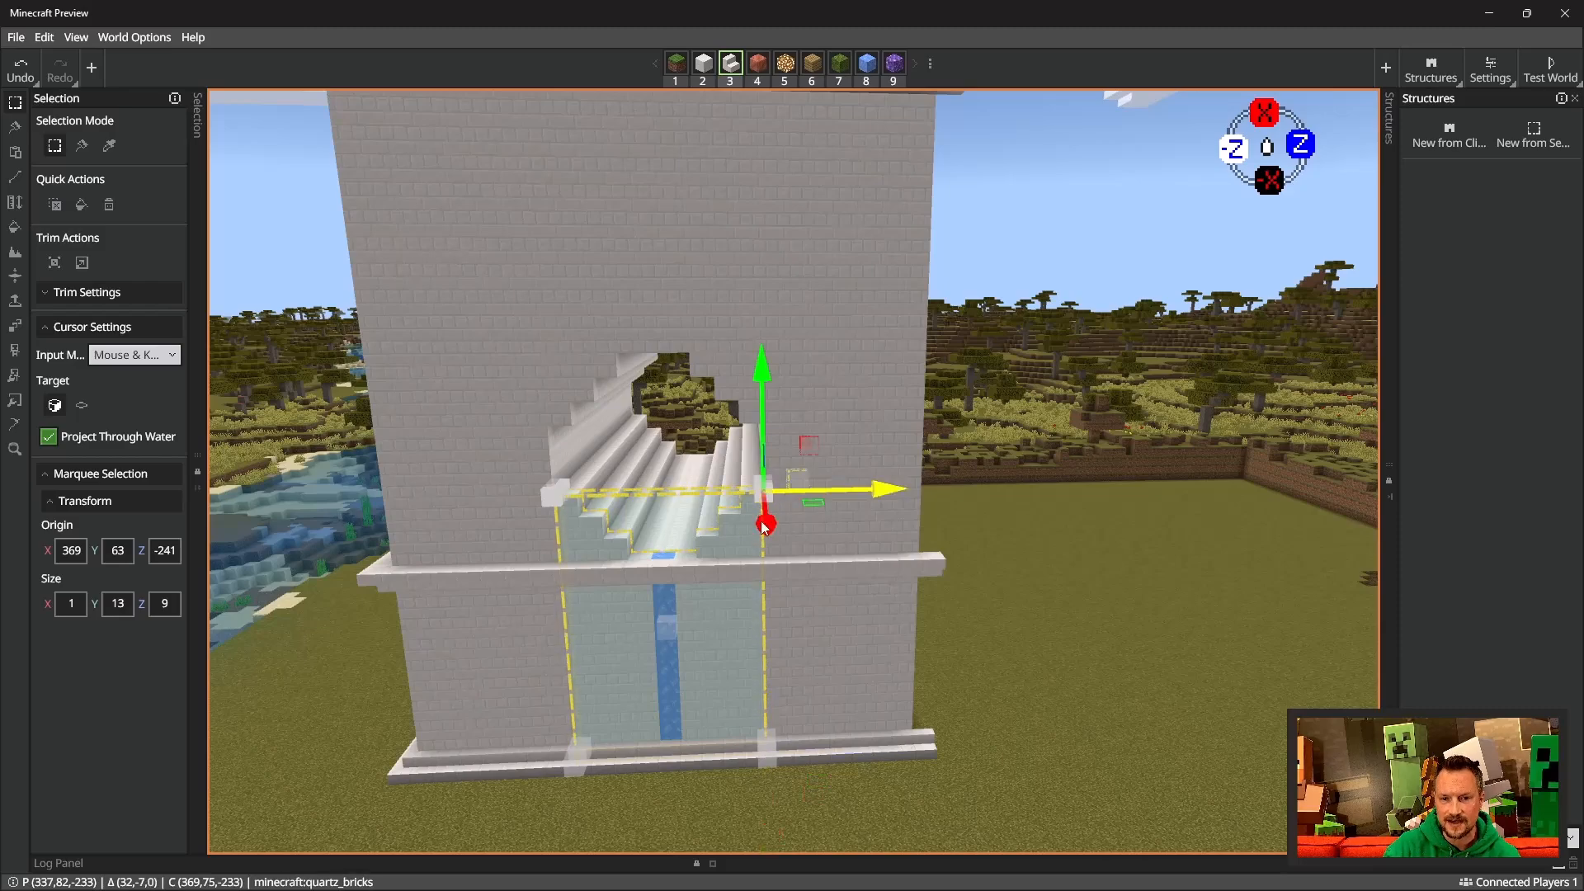
left_click_drag(764, 526, 765, 539)
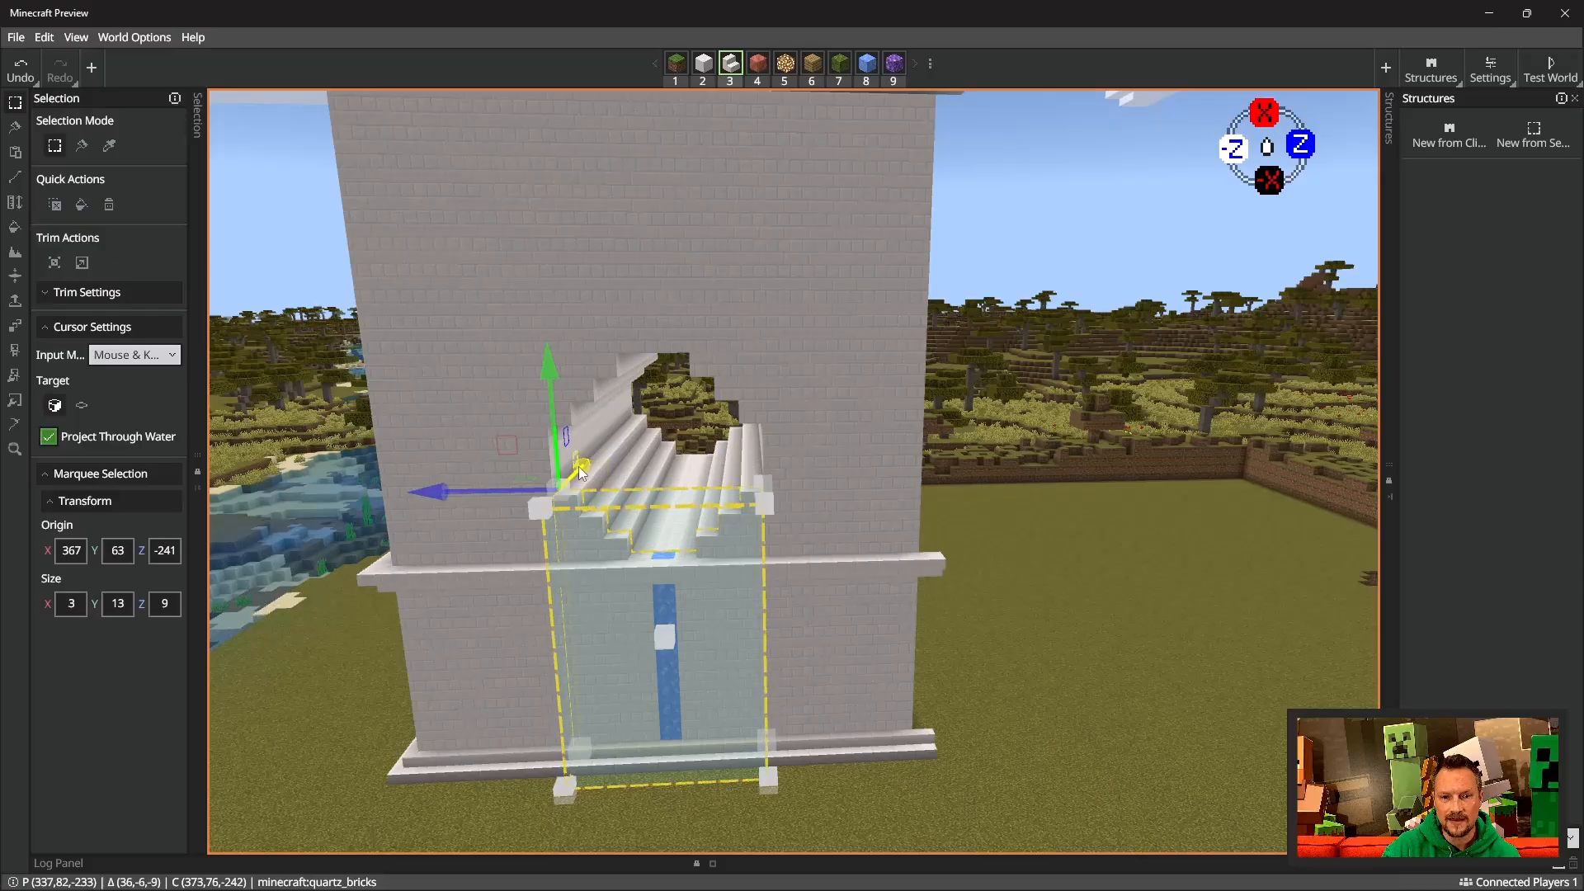
left_click_drag(577, 467, 645, 406)
key("Delete")
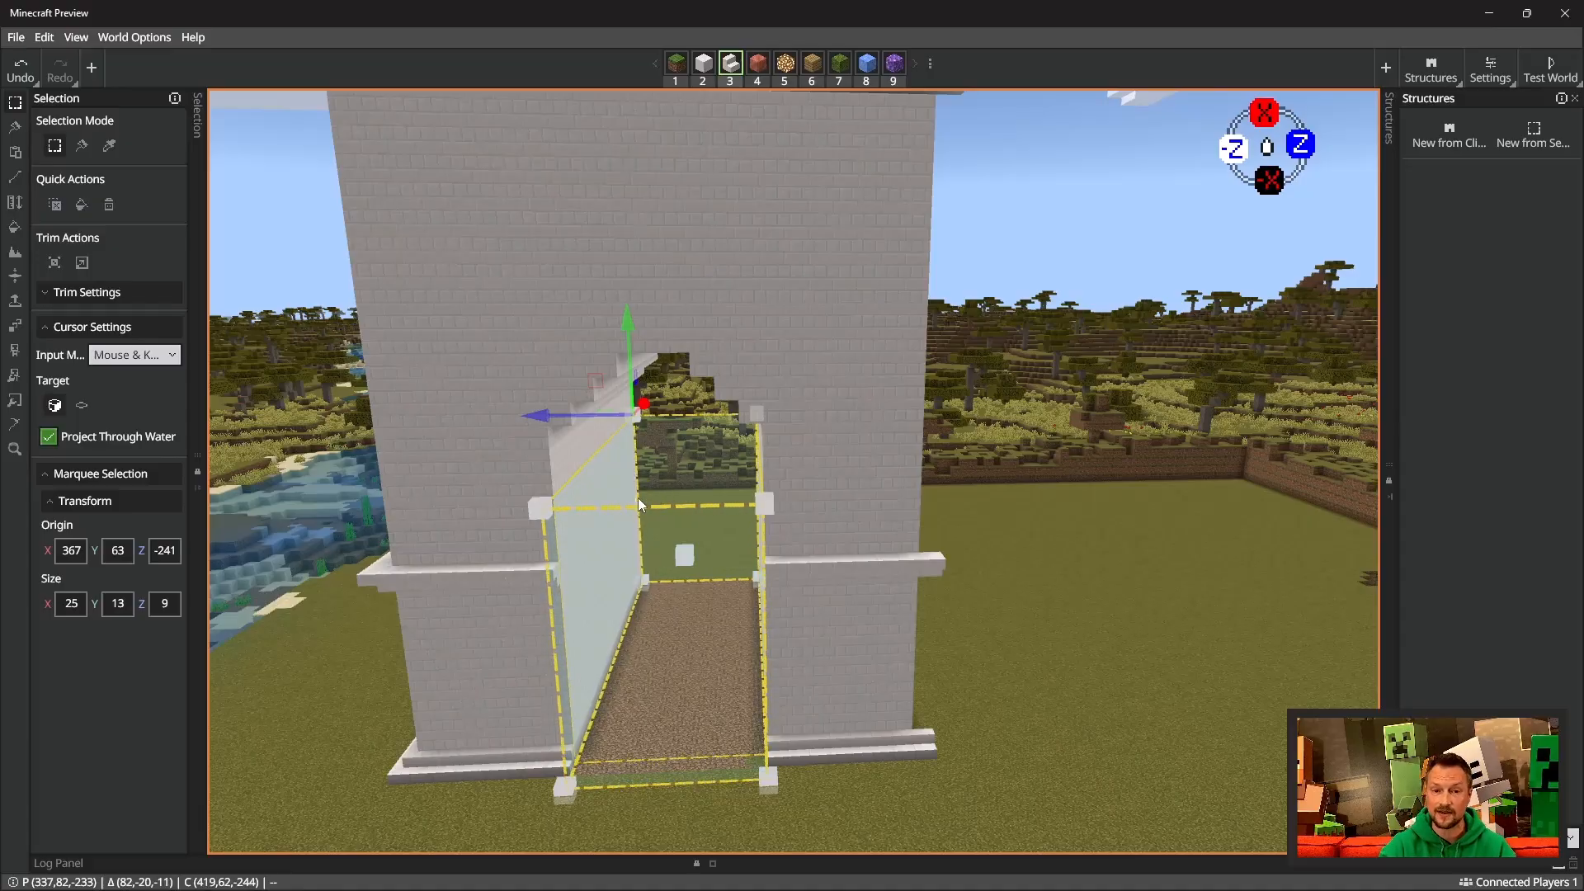
Step: Set the cylinder selection brush to extrude along the Z axis and carve it out of the wall around the top of the Blue Ice column
key("a")
right_click_drag(638, 497, 959, 461)
key("a")
key("w")
key("w")
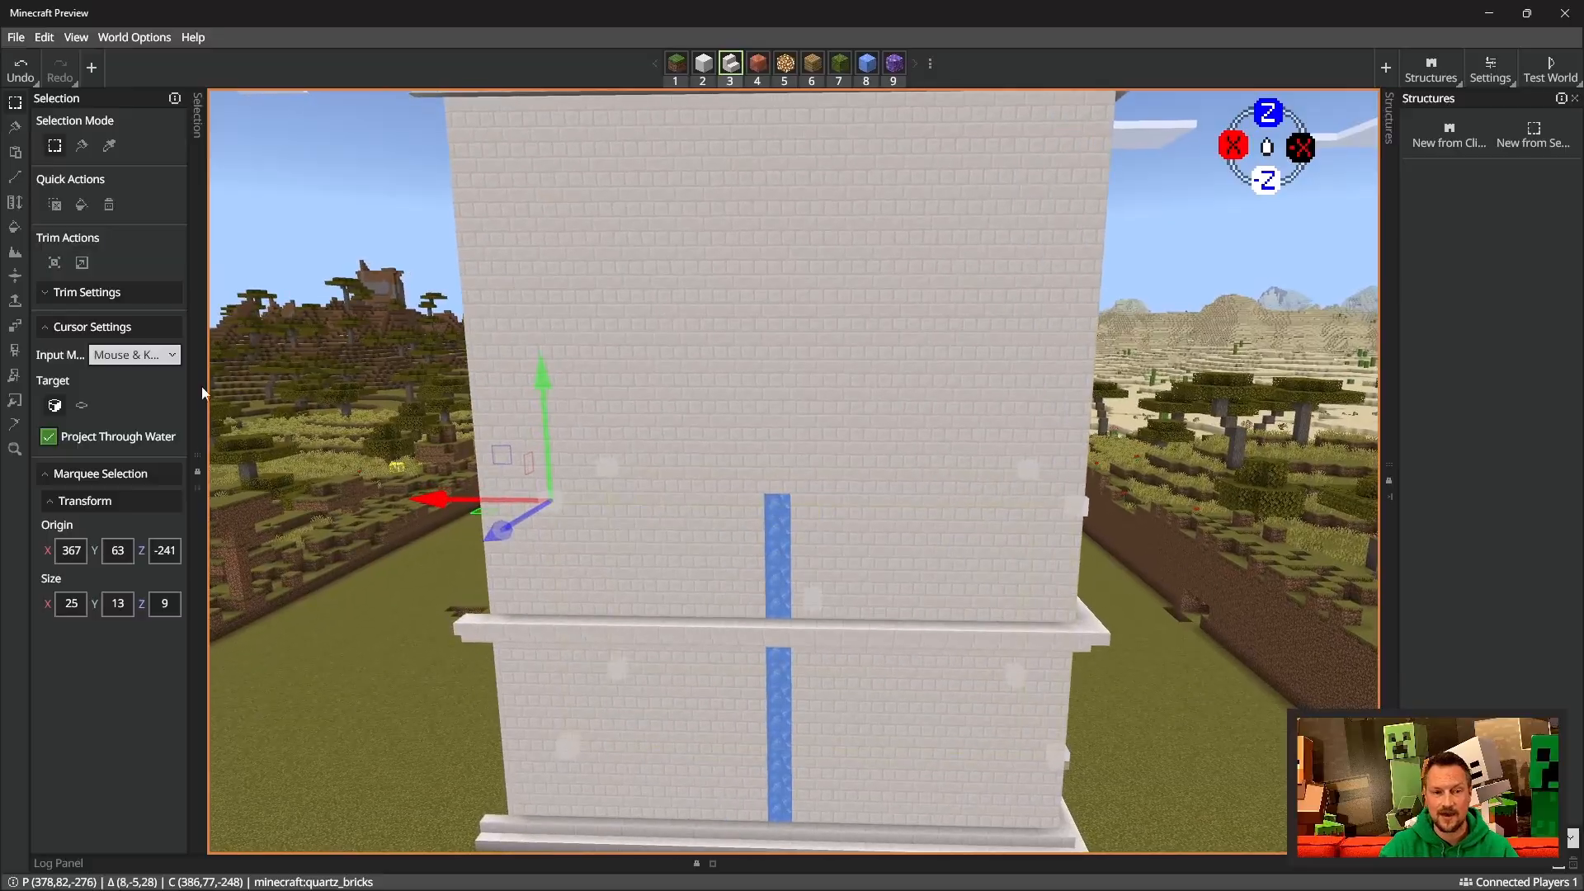
left_click(83, 148)
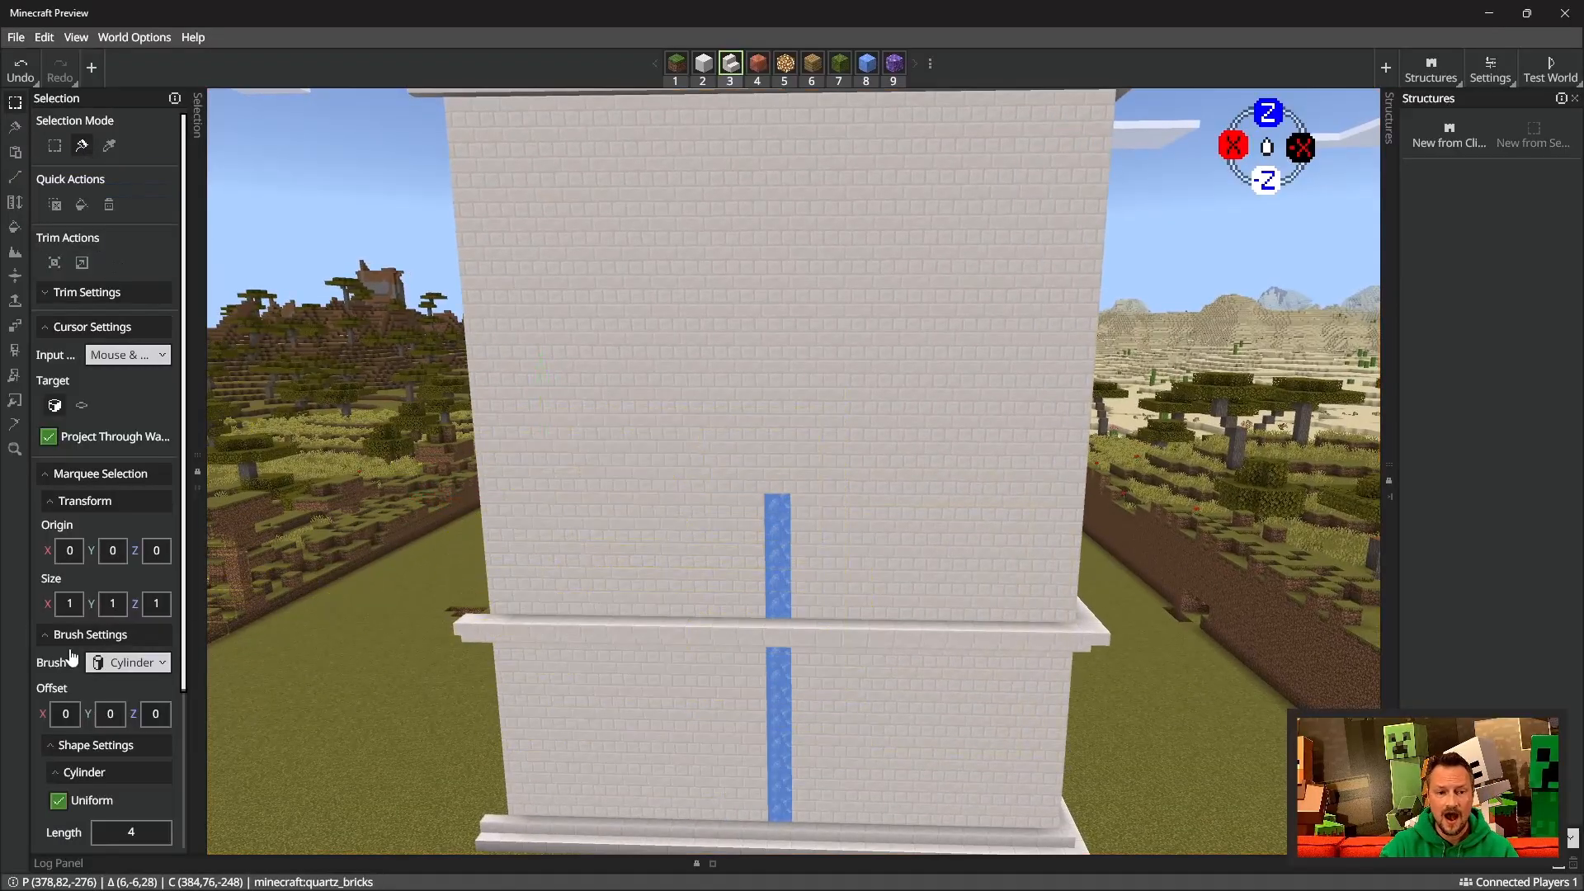
scroll(140, 649, "down", 3)
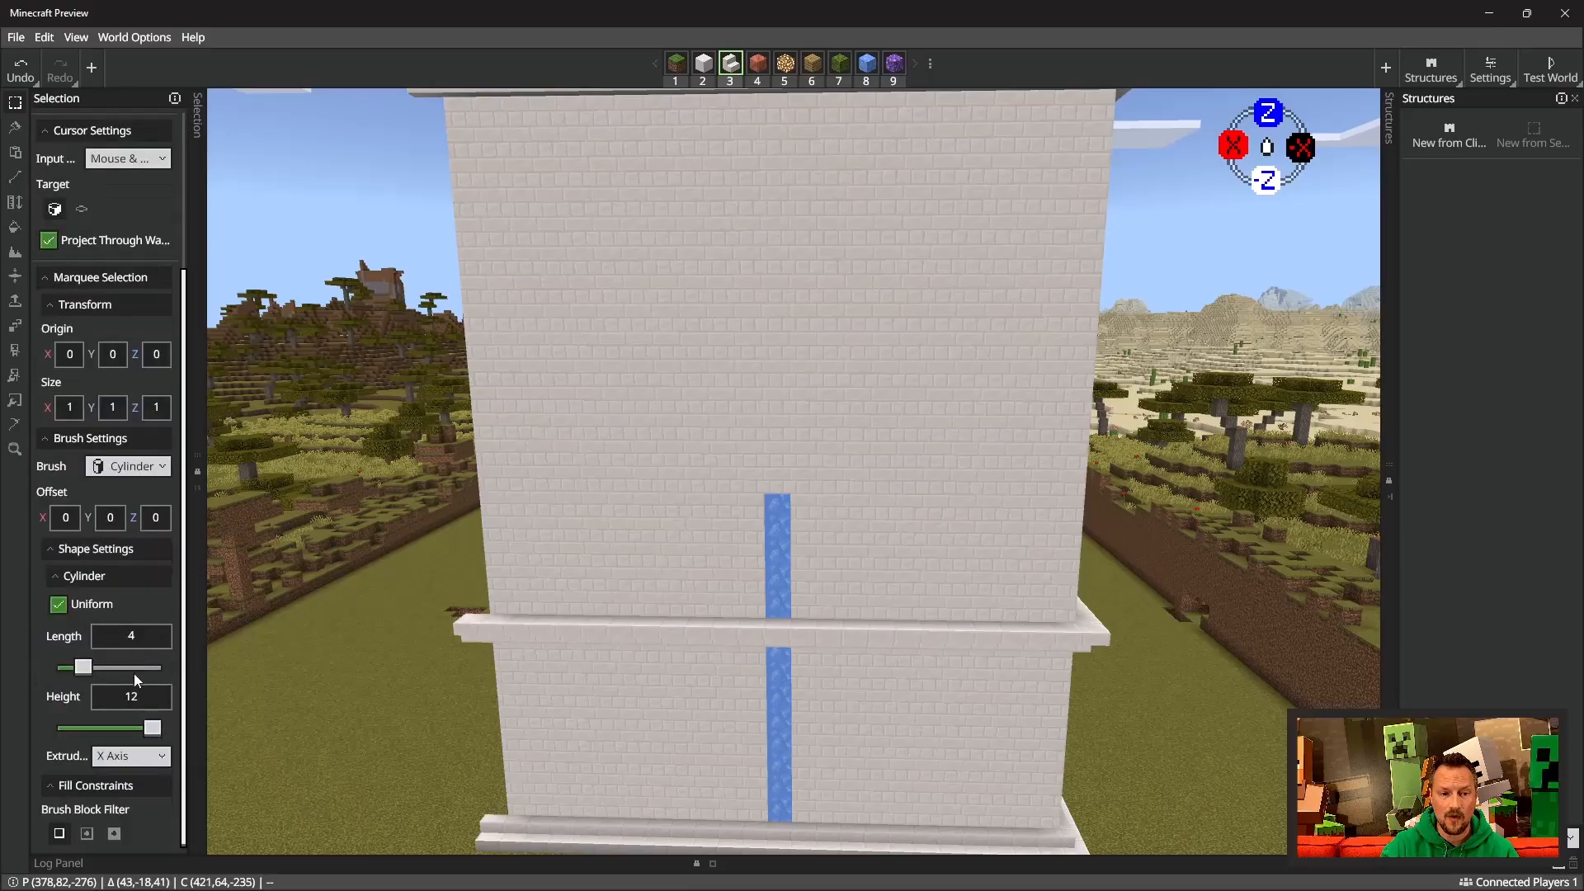
left_click(123, 758)
left_click(120, 815)
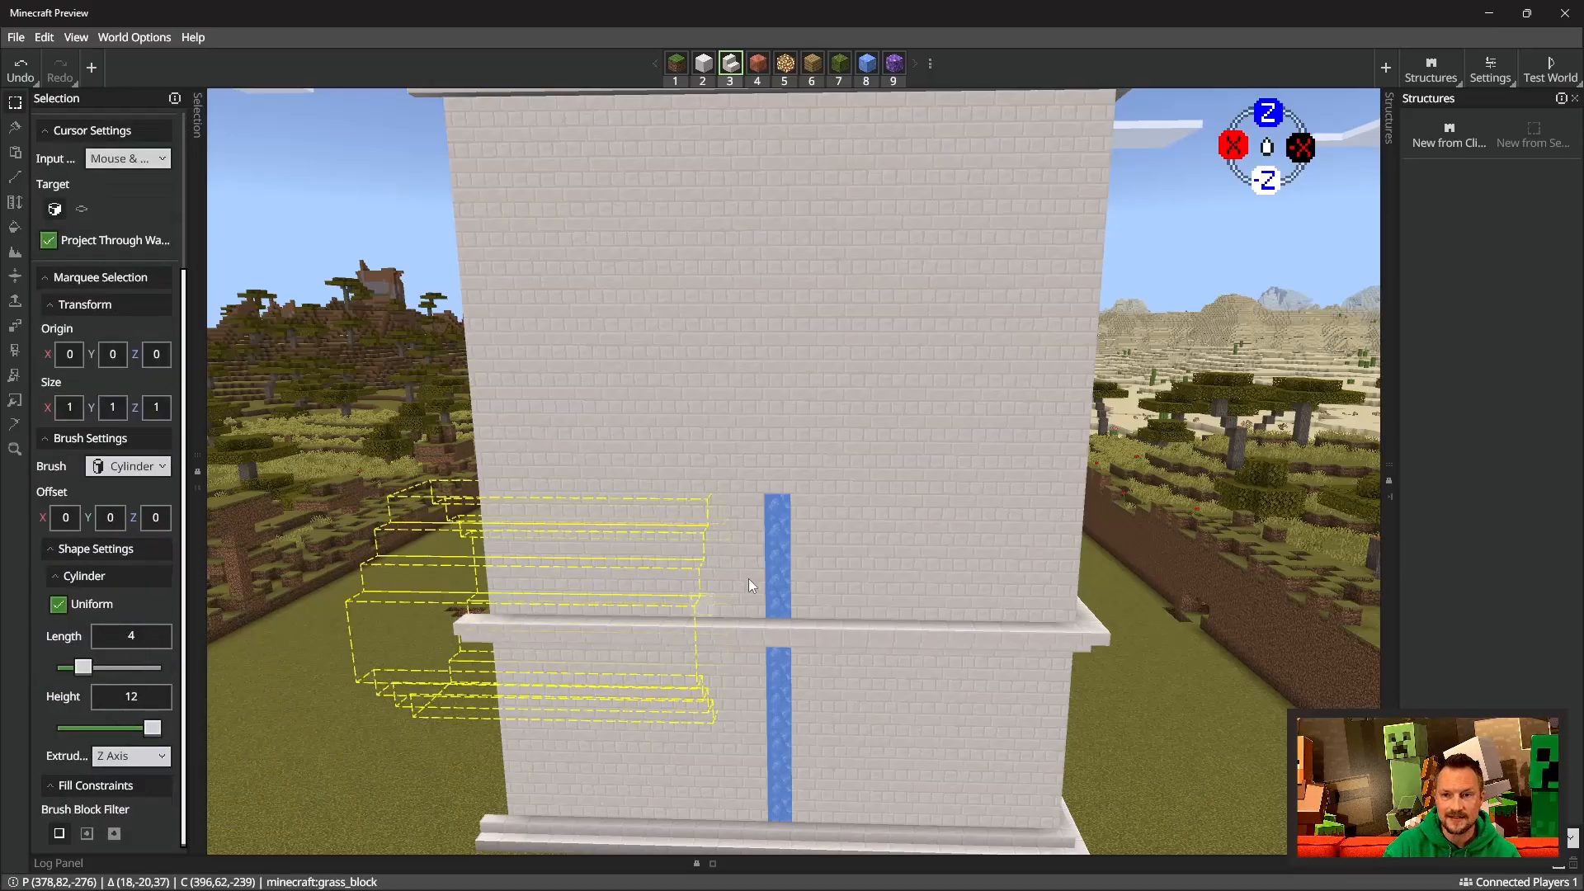
left_click(774, 522)
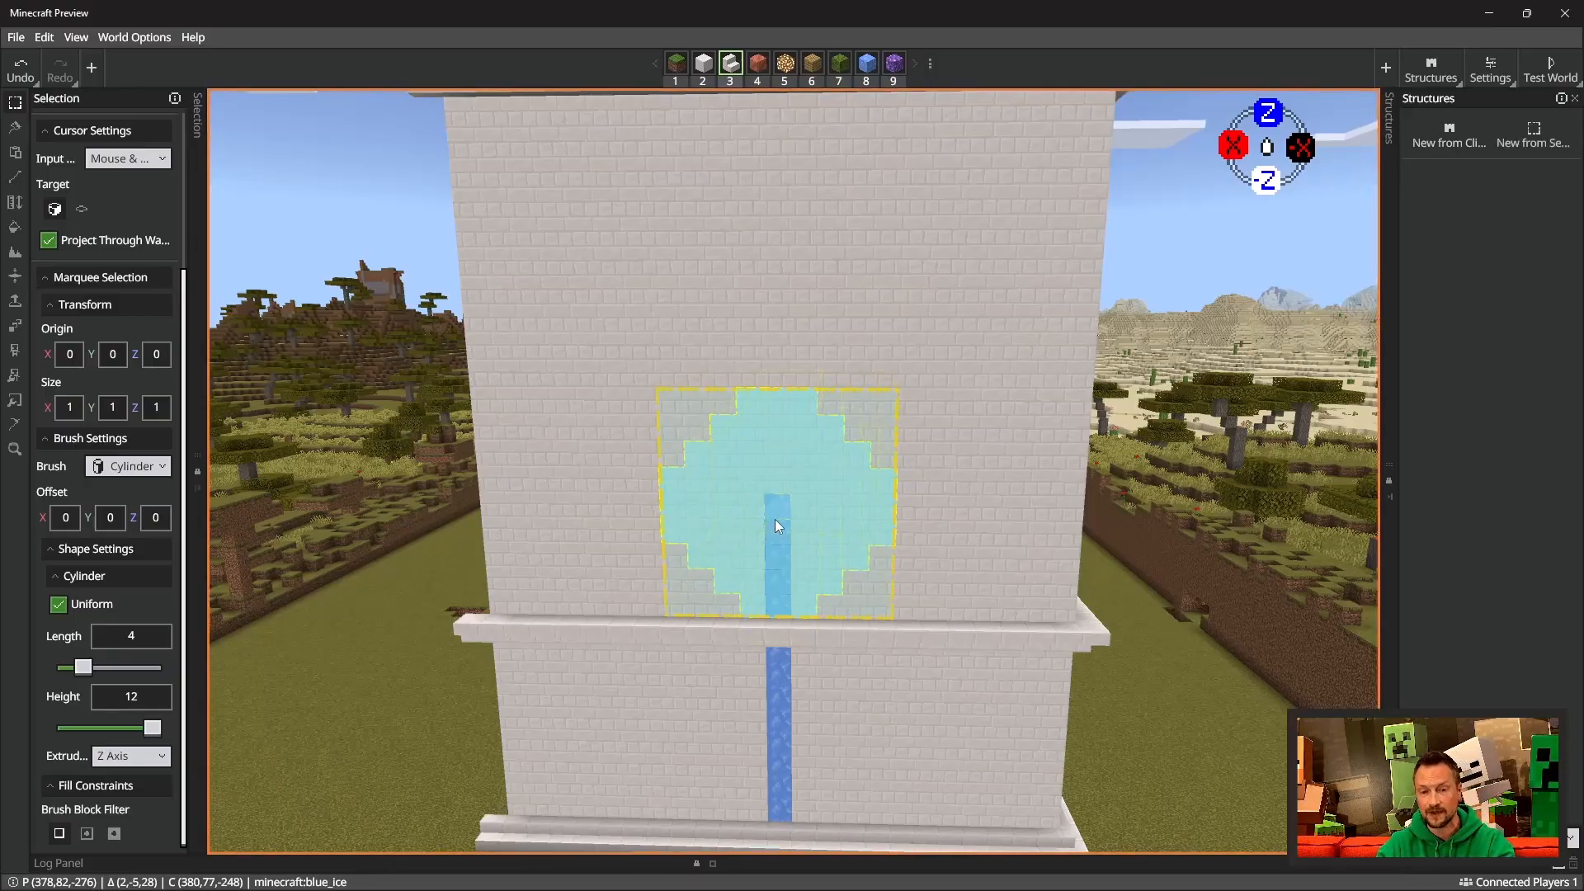
key("Delete")
Step: Set the cylinder brush's Z offset to -5 and carve the opening deeper into the tower through its inner wall
mouse_move(787, 502)
right_mouse_down()
mouse_move(797, 487)
mouse_move(802, 500)
right_mouse_up()
key("shift")
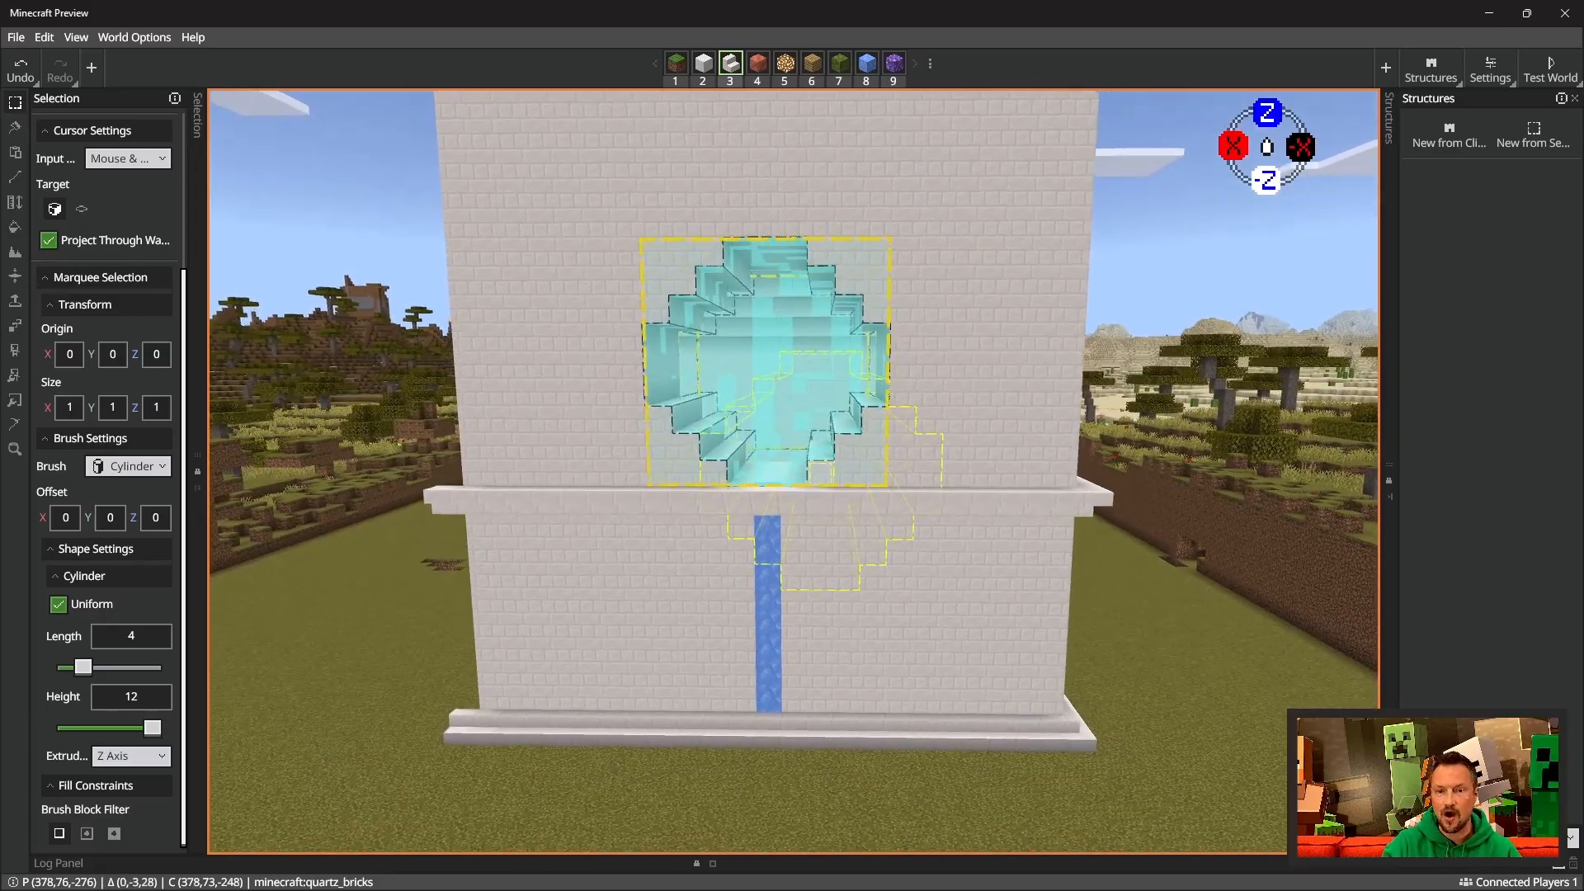
key("a")
key("w")
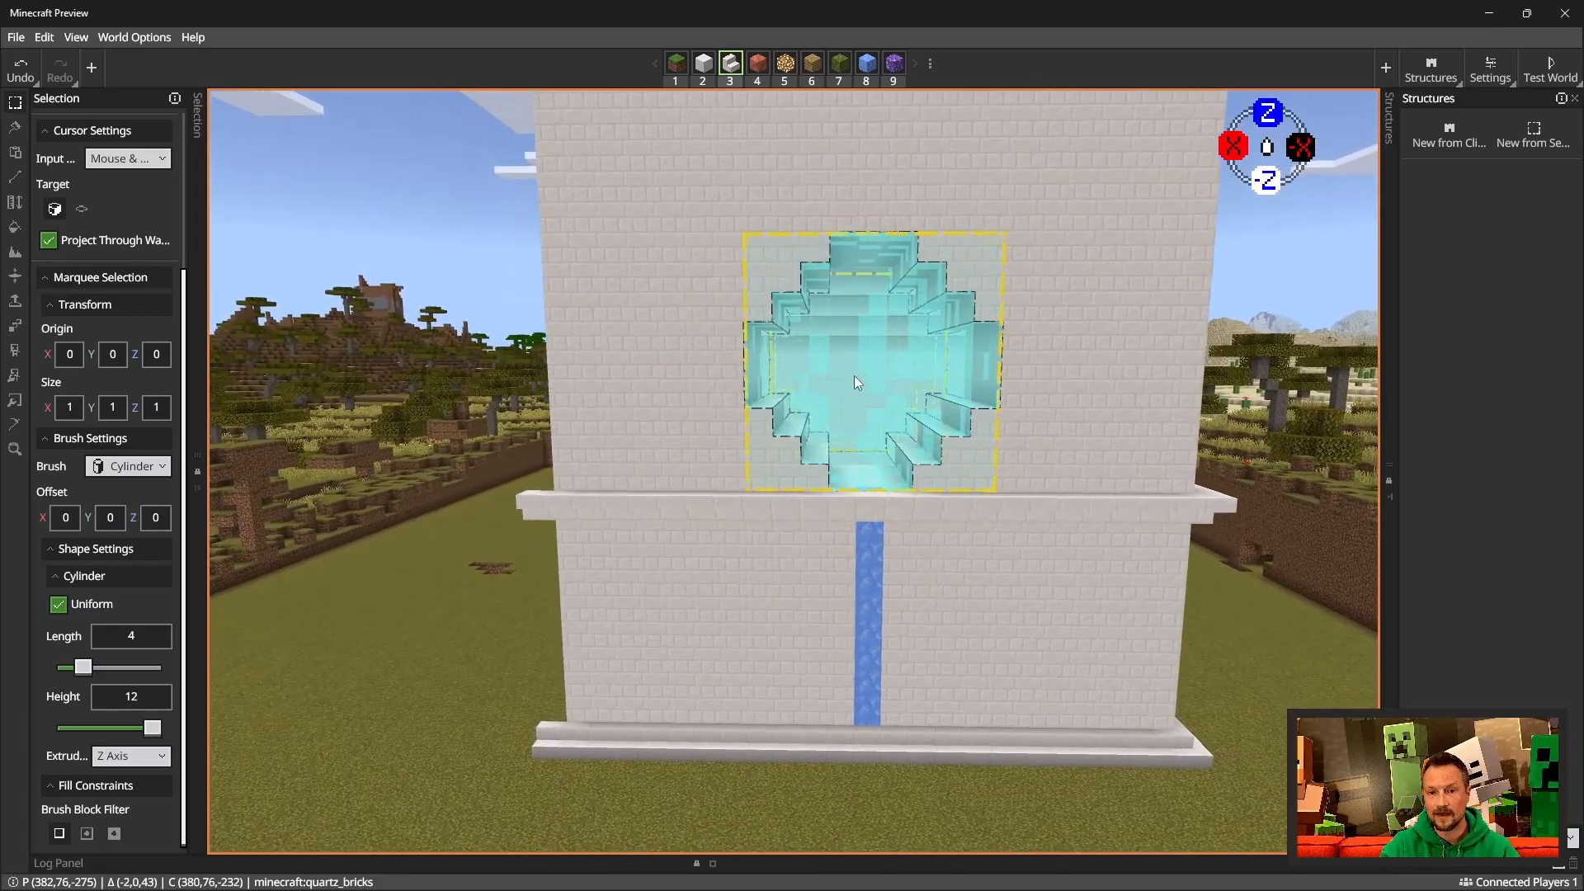
right_click_drag(854, 375, 843, 376)
key("d")
key("w")
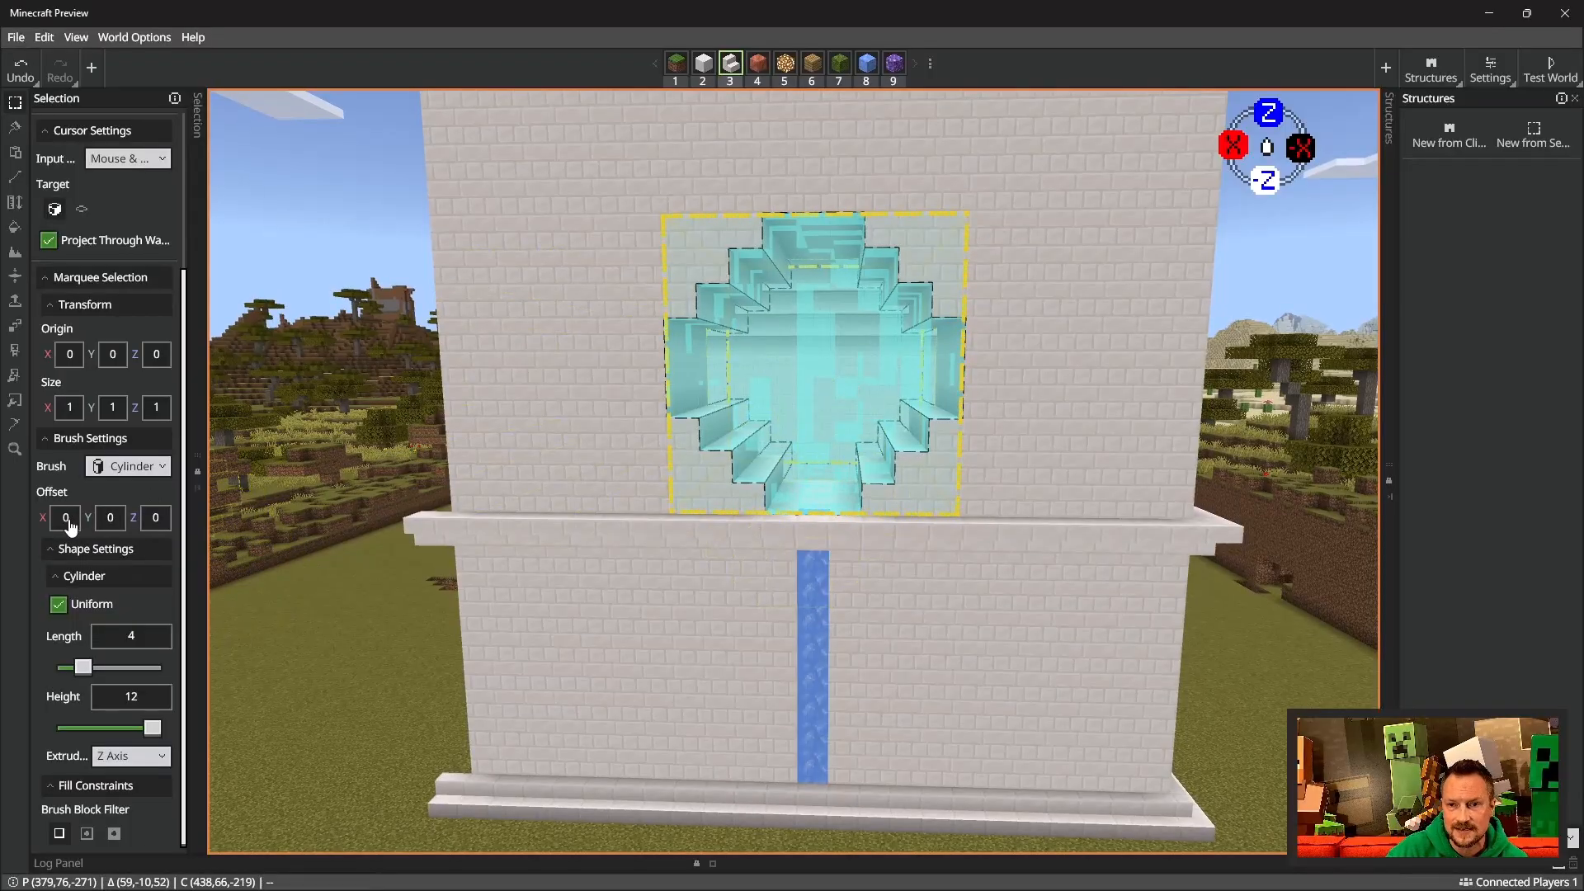
left_click(158, 520)
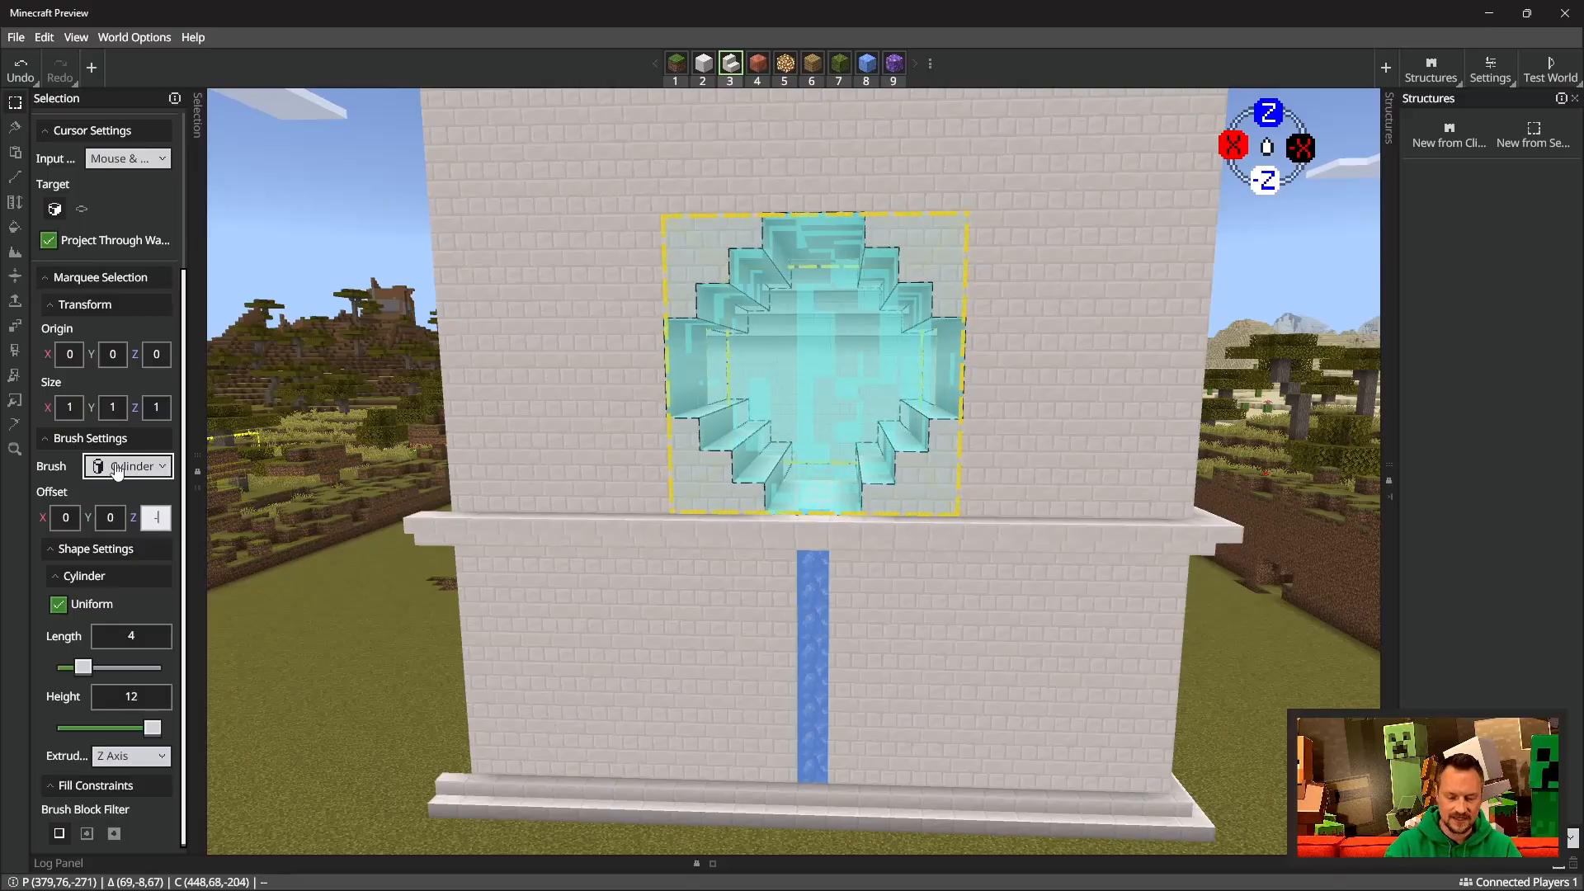
left_click(829, 375)
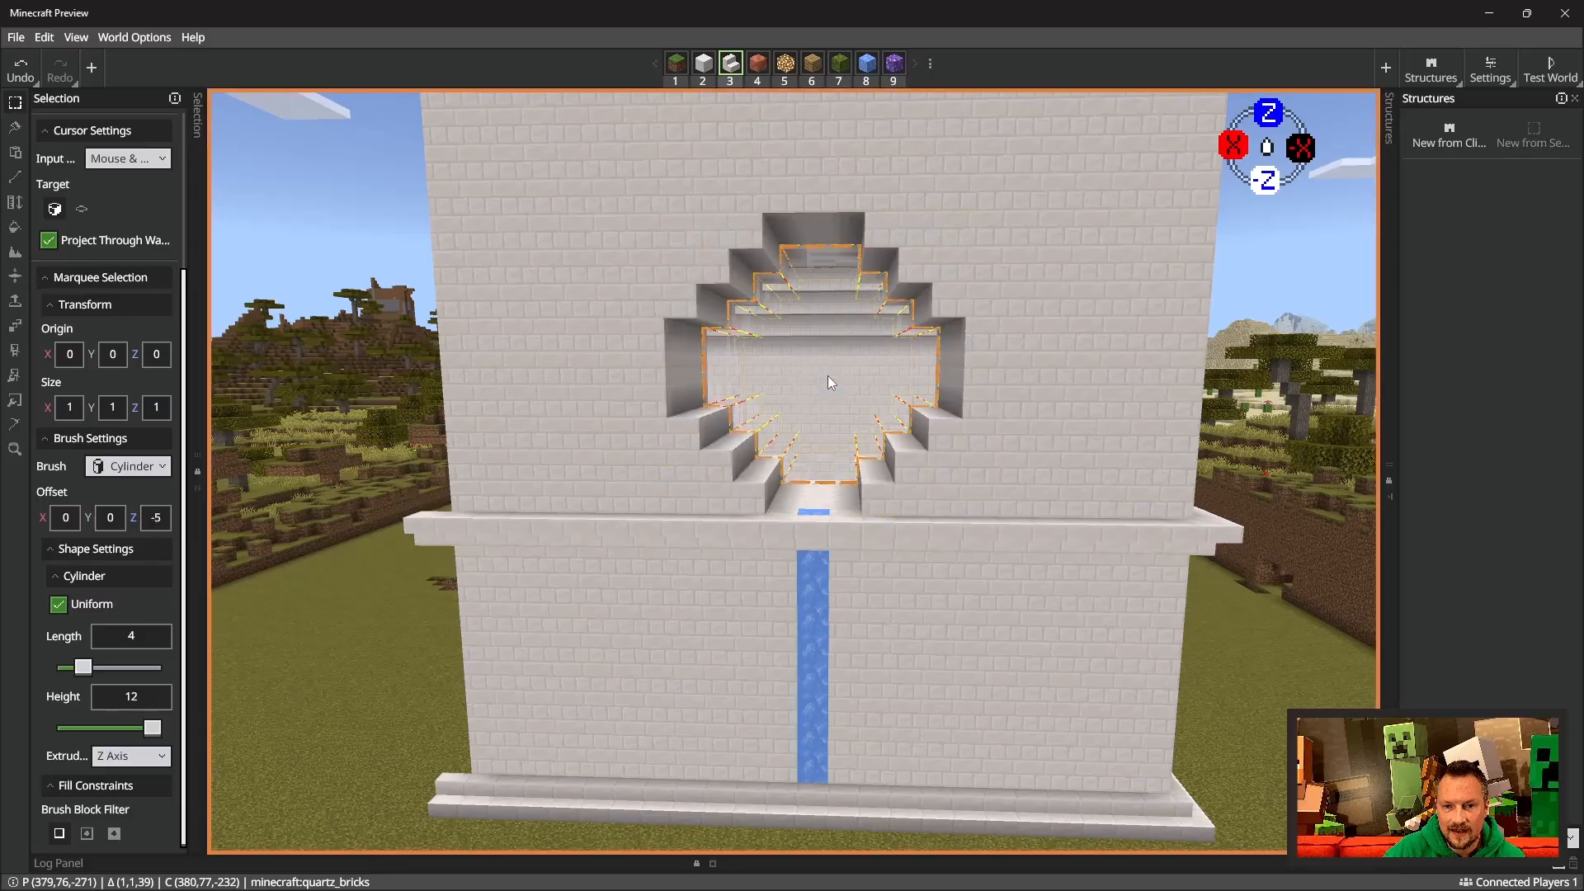
Step: Subtract the bricks that still block the back of the Z-axis opening with the Extrude tool
right_click_drag(828, 393, 825, 399)
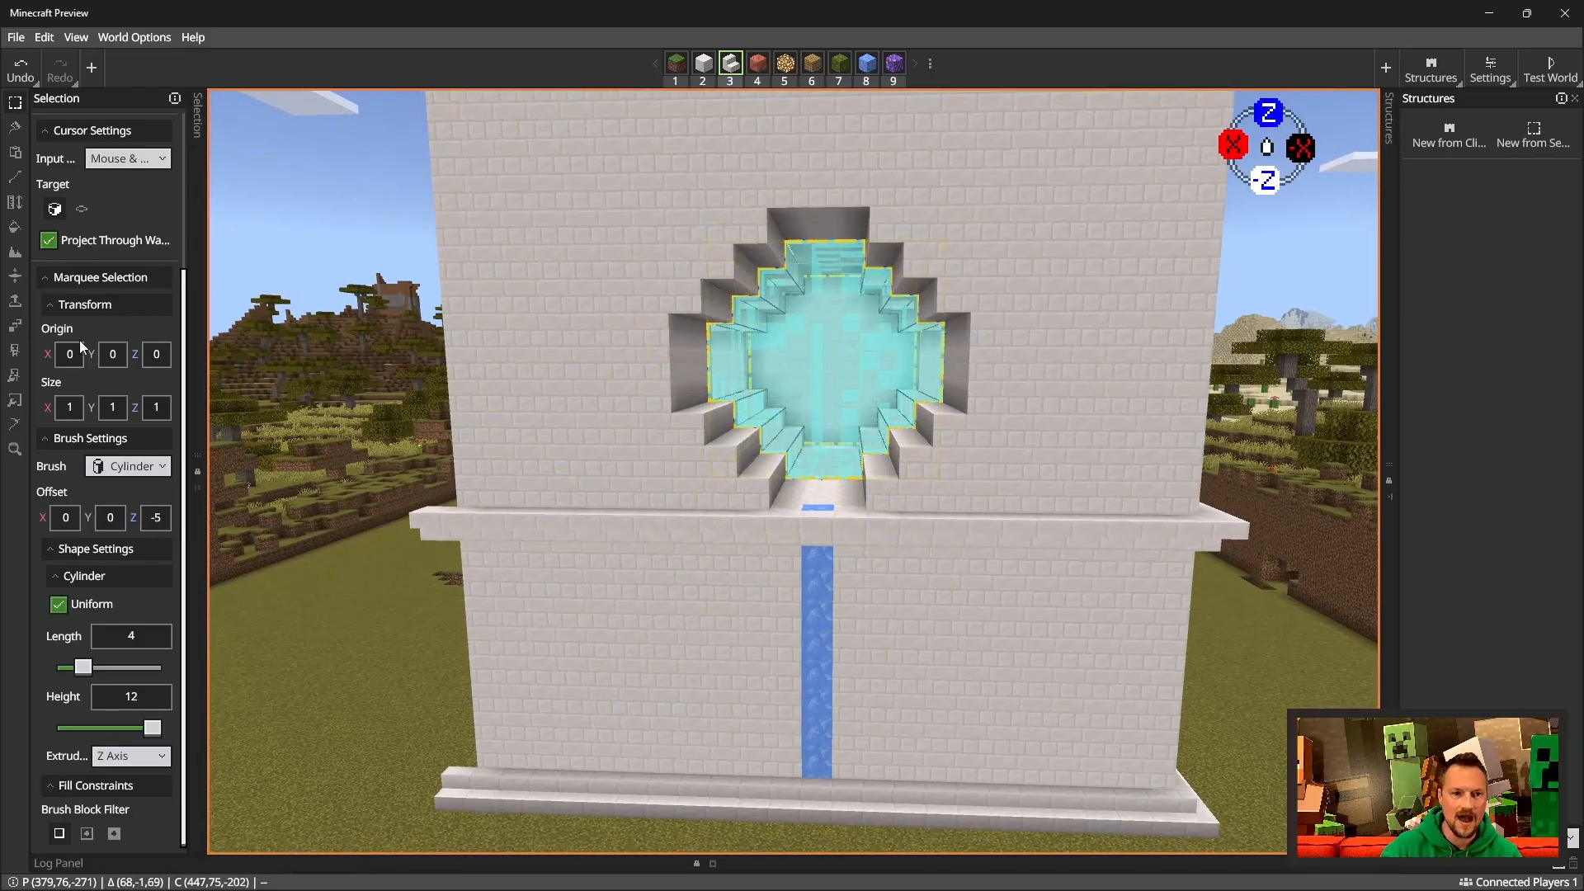
left_click(17, 303)
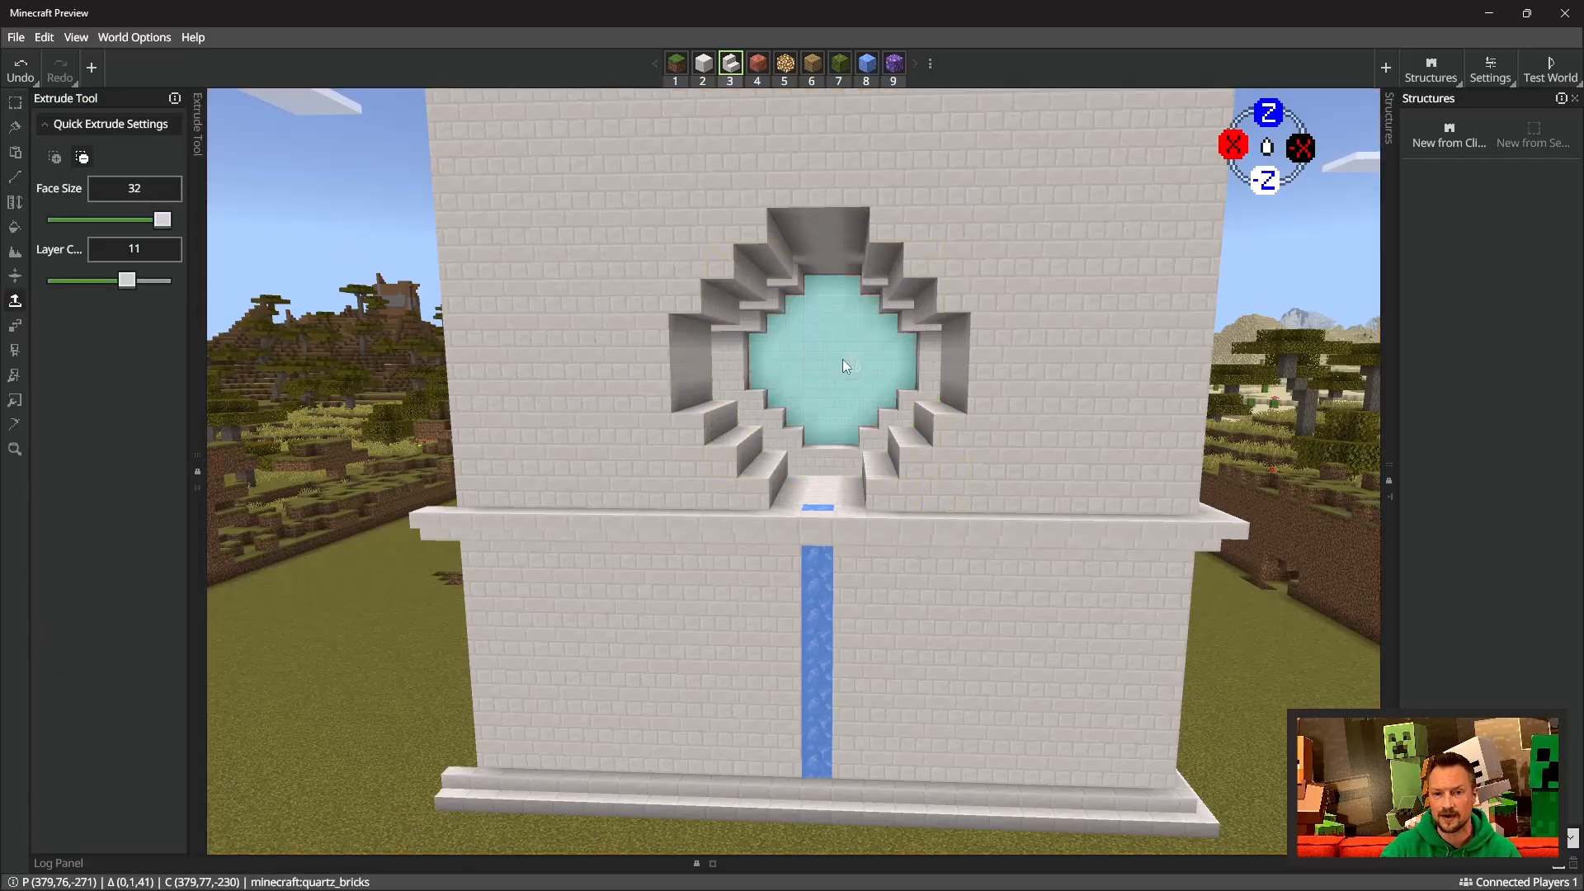
left_click(843, 359)
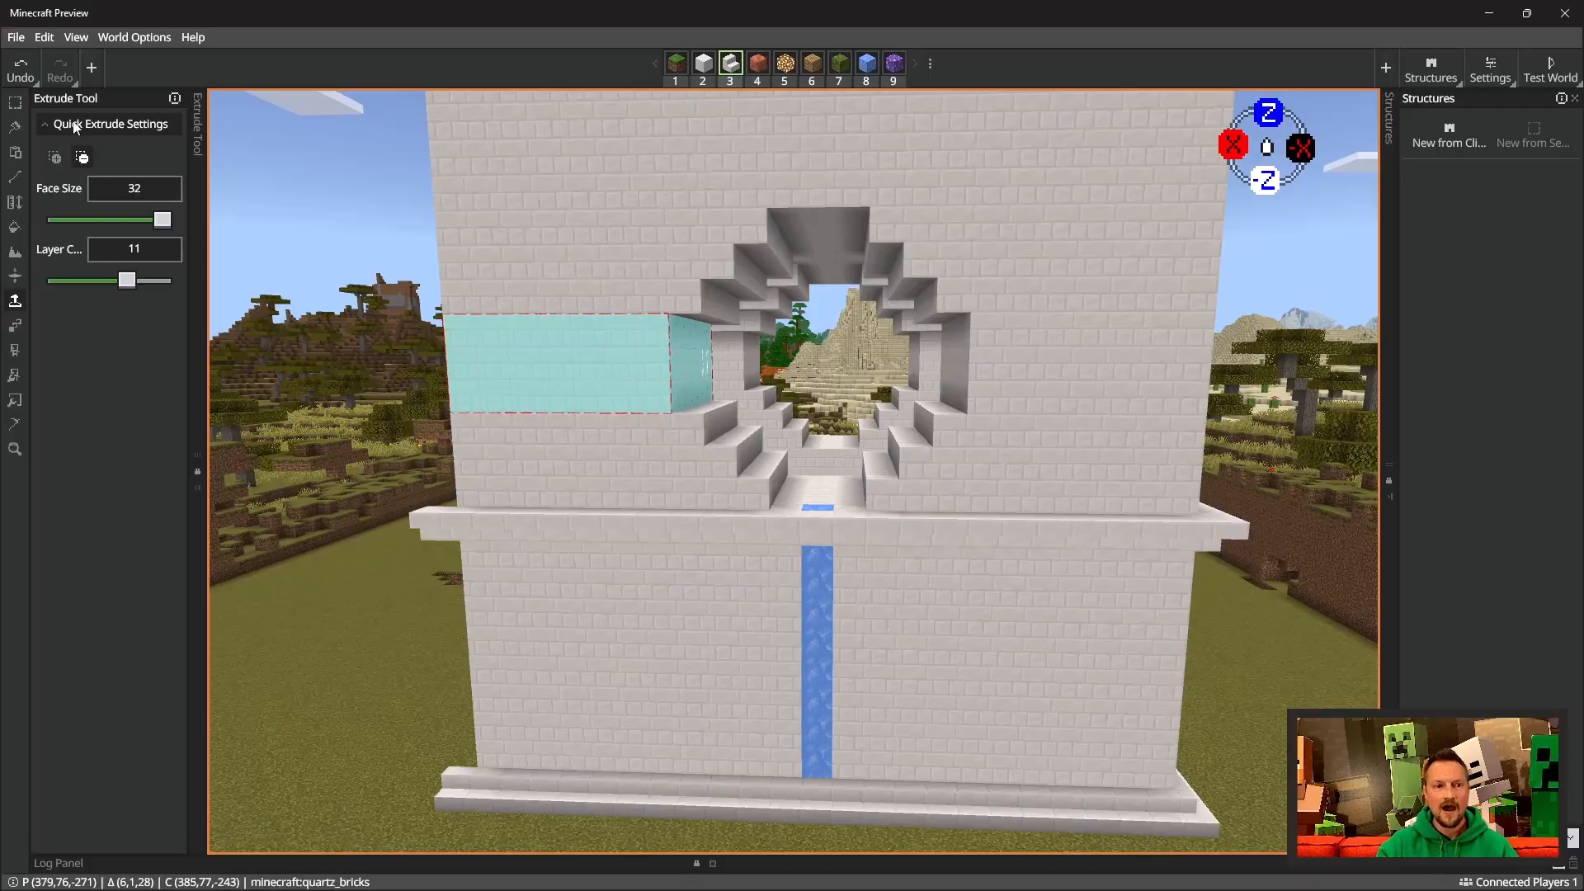
Step: Select the 9 × 13 × 26 region at origin 376, 63, -250 below the Z-axis opening and delete it through the tower
left_click(16, 106)
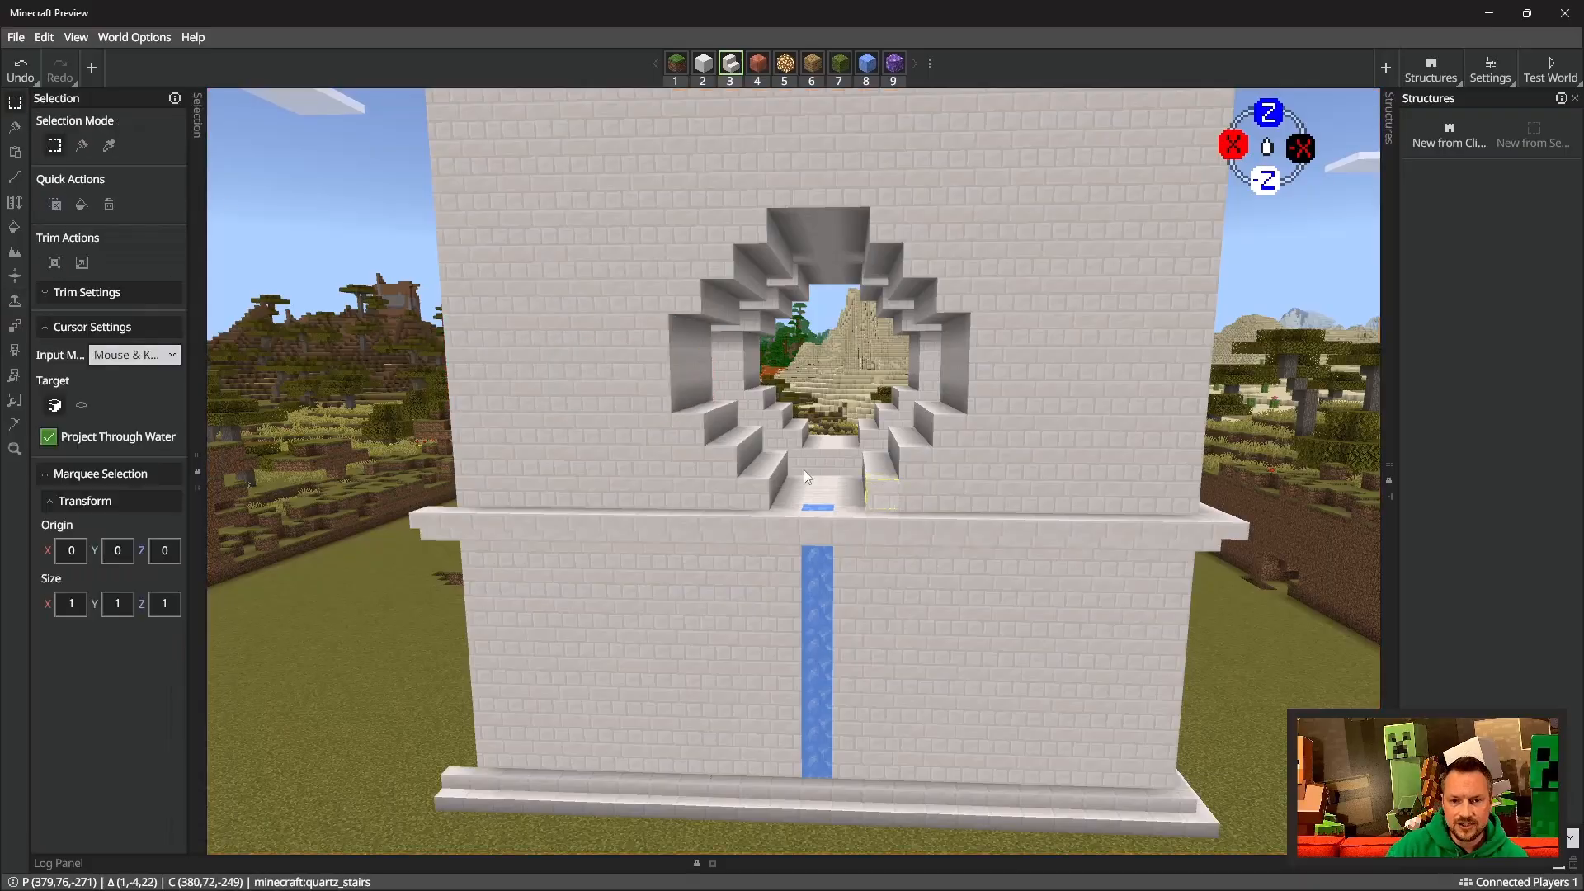
left_click(701, 422)
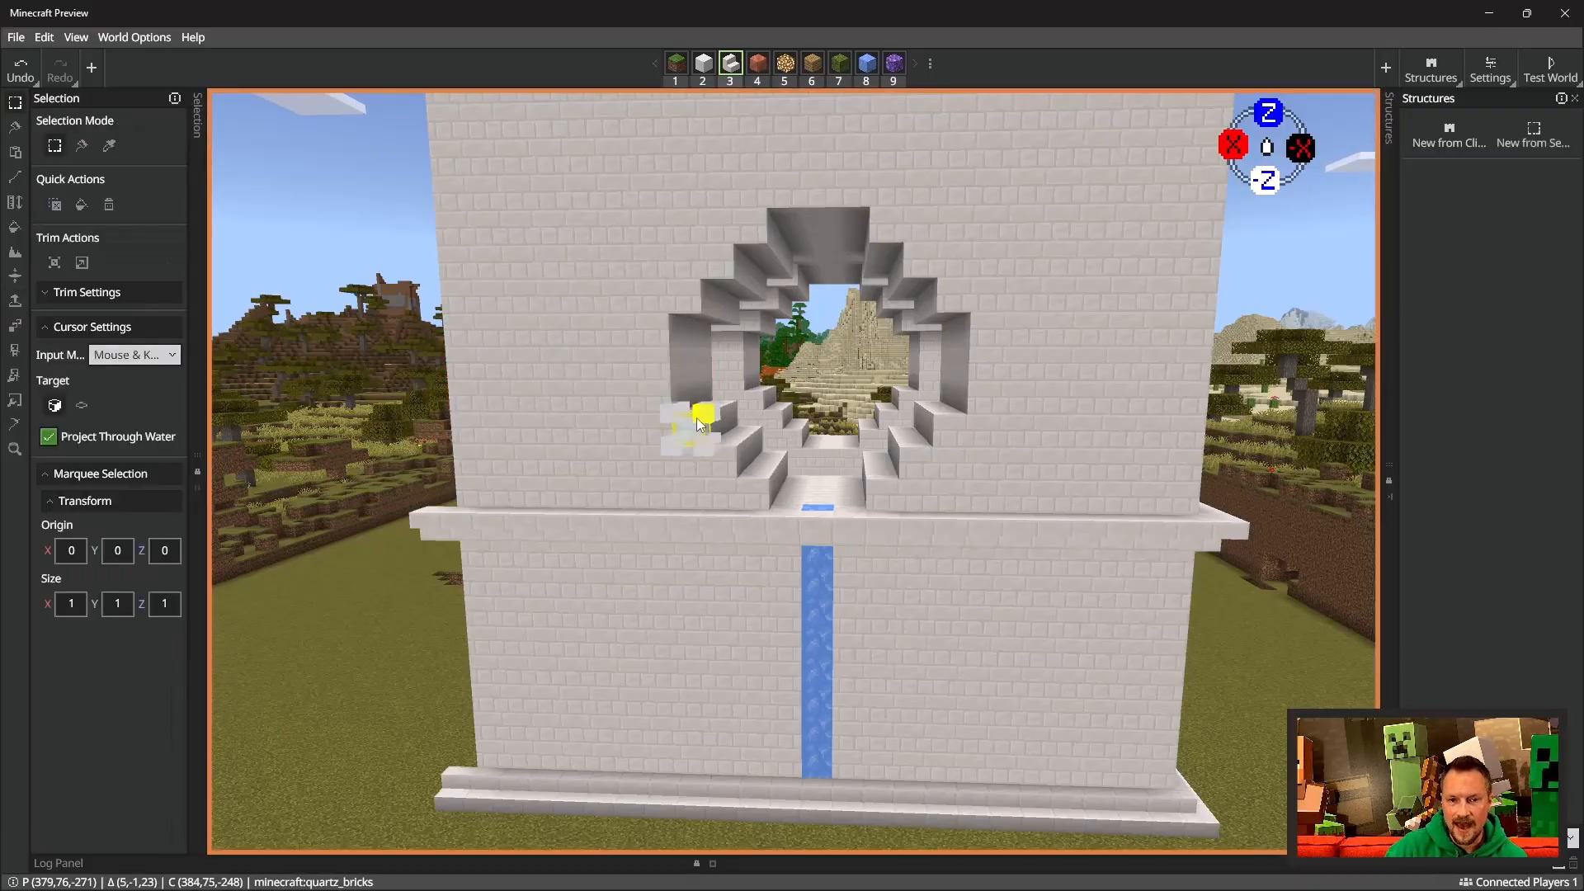
left_click(950, 421, "shift")
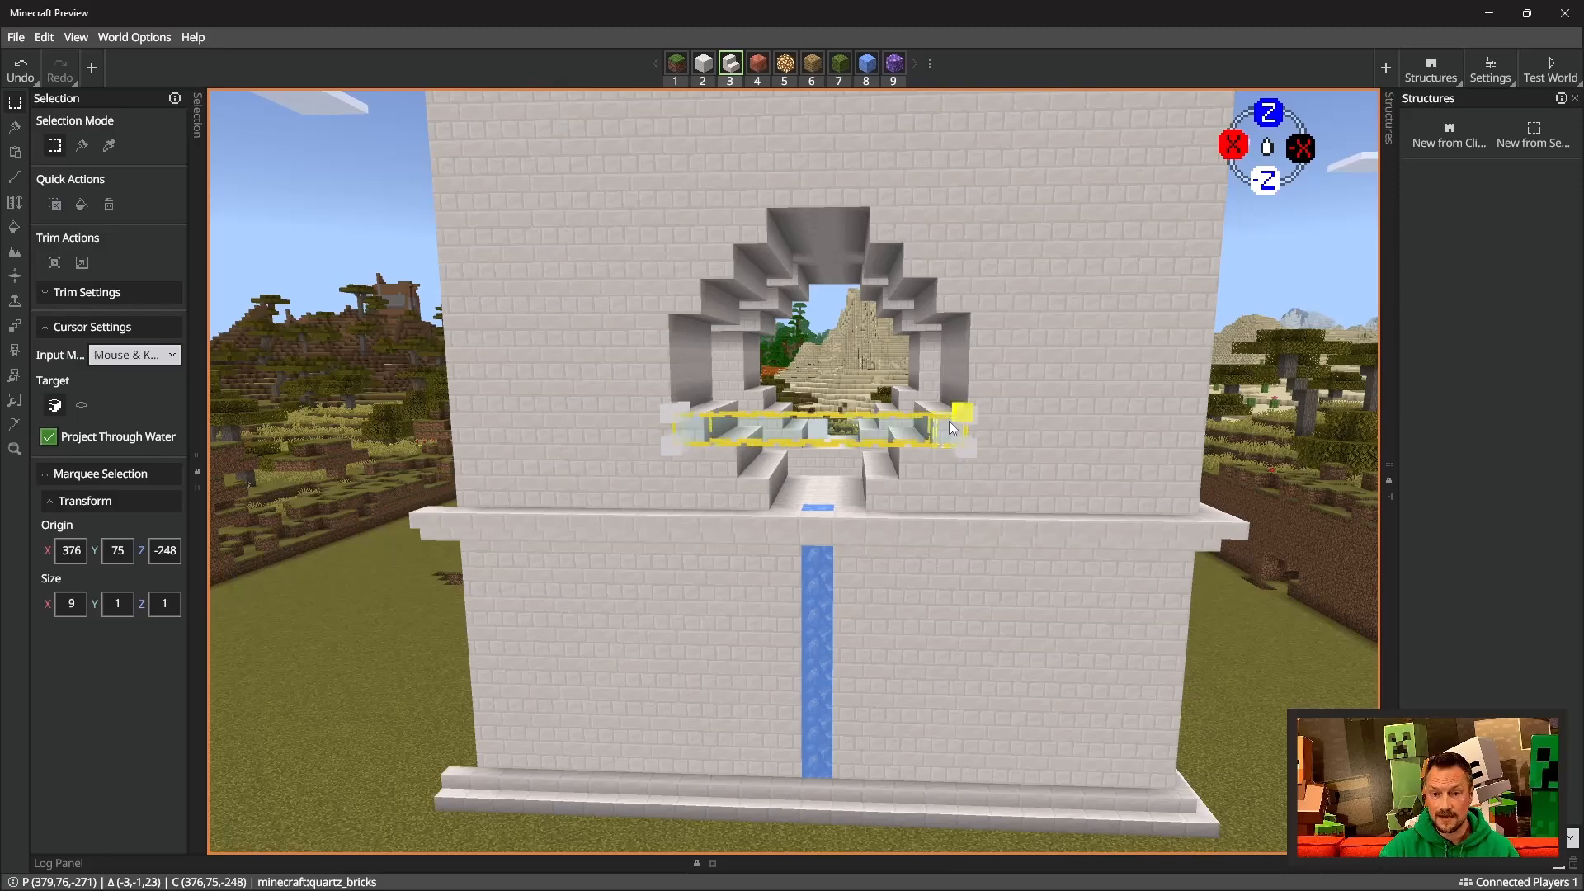
left_click(963, 446)
left_click_drag(964, 520, 964, 829)
left_click(964, 431)
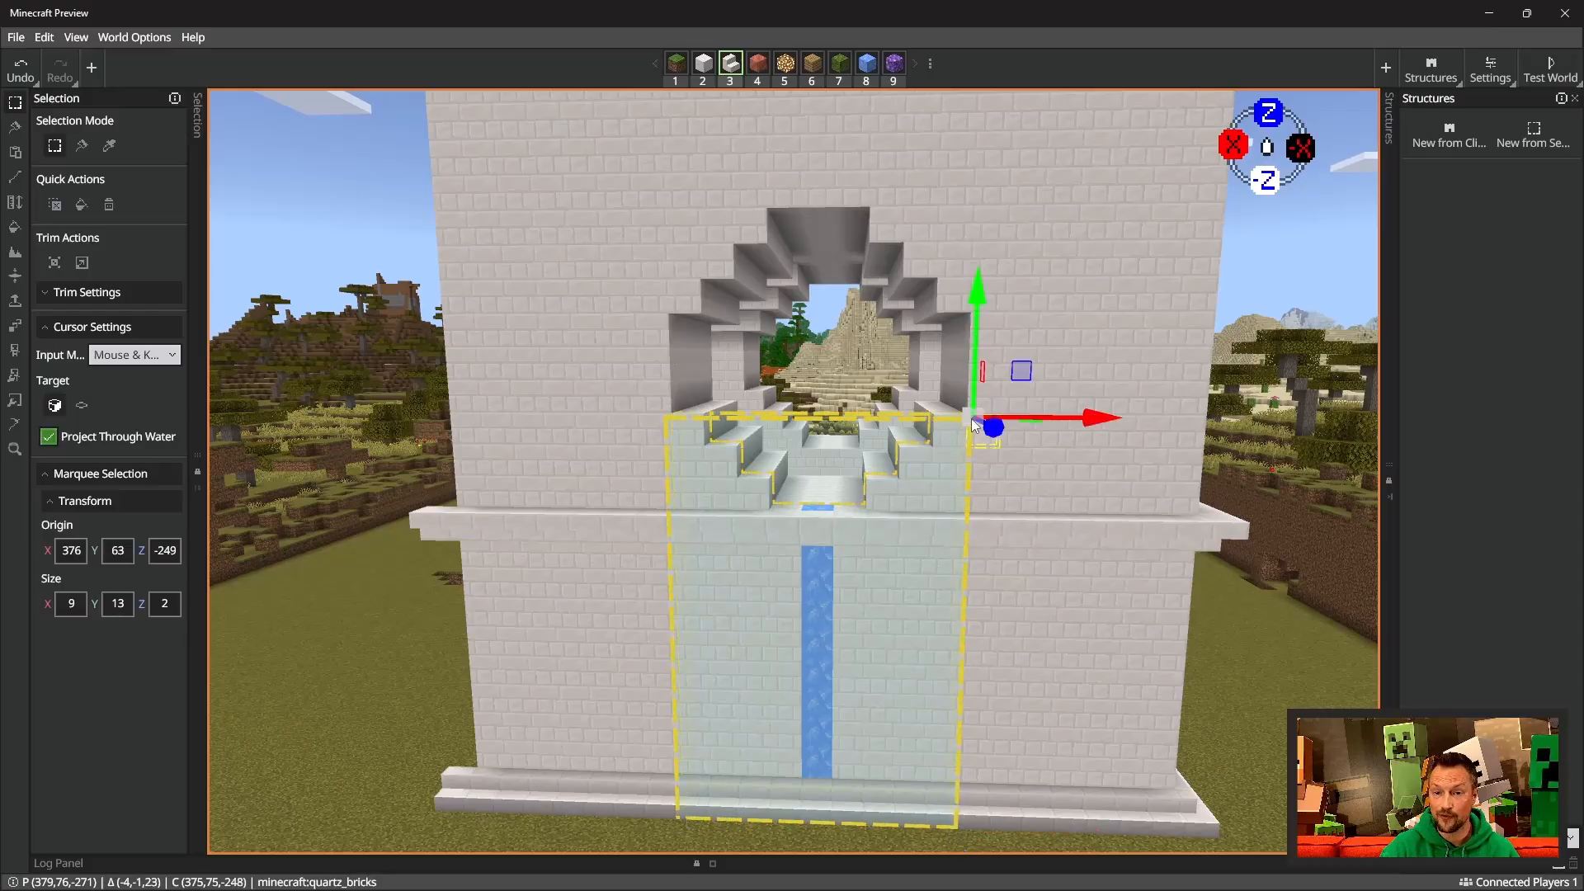
left_click_drag(992, 431, 964, 413)
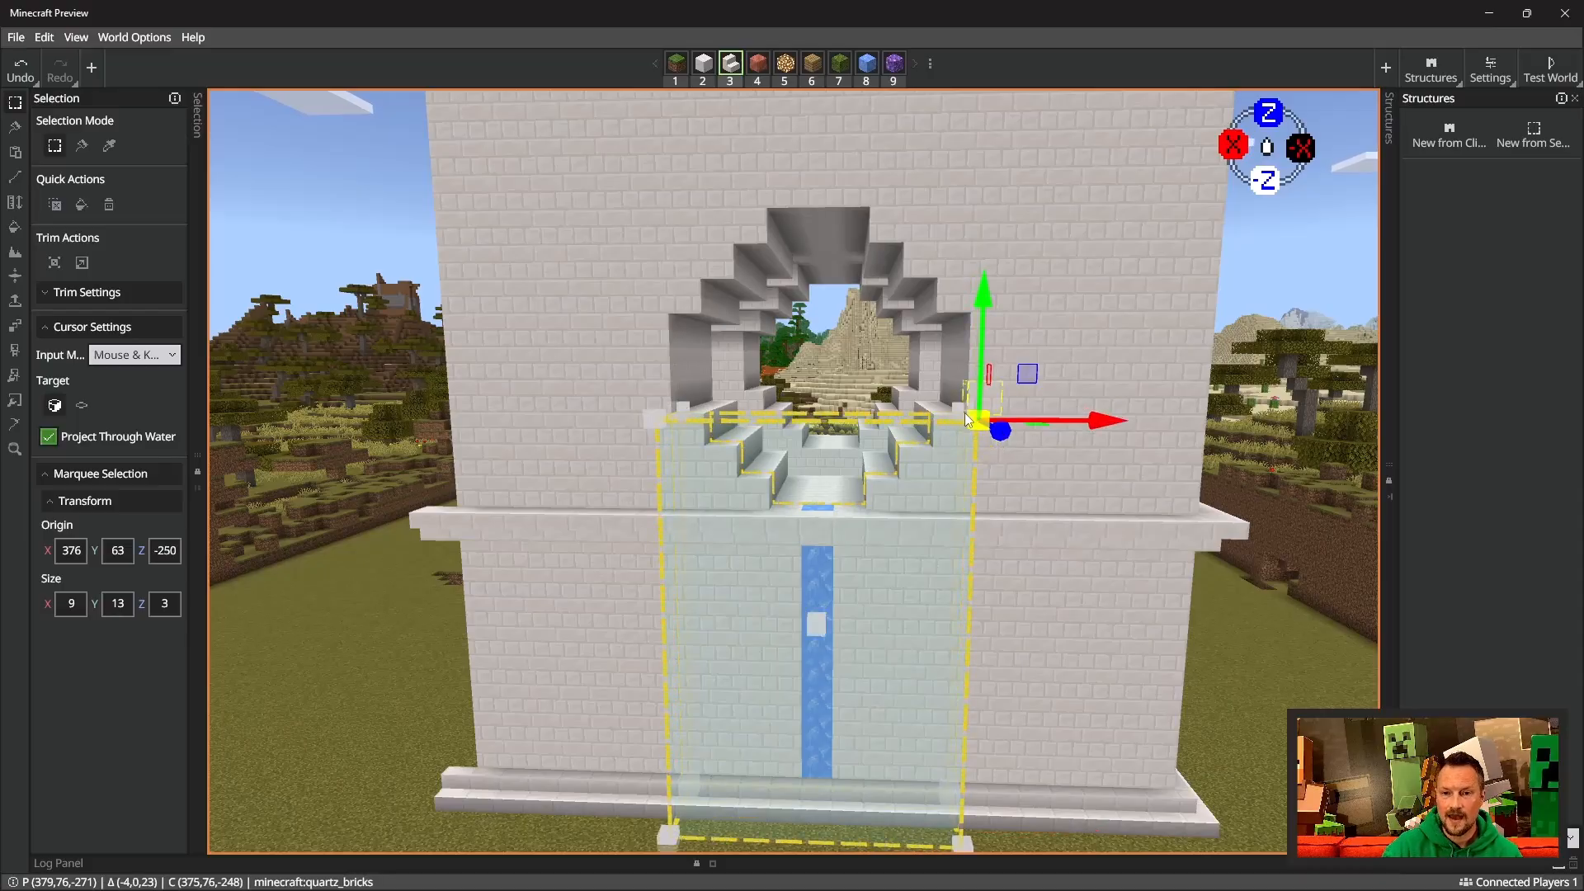
right_click_drag(958, 406, 1010, 363)
key("a")
left_click_drag(1021, 453, 920, 422)
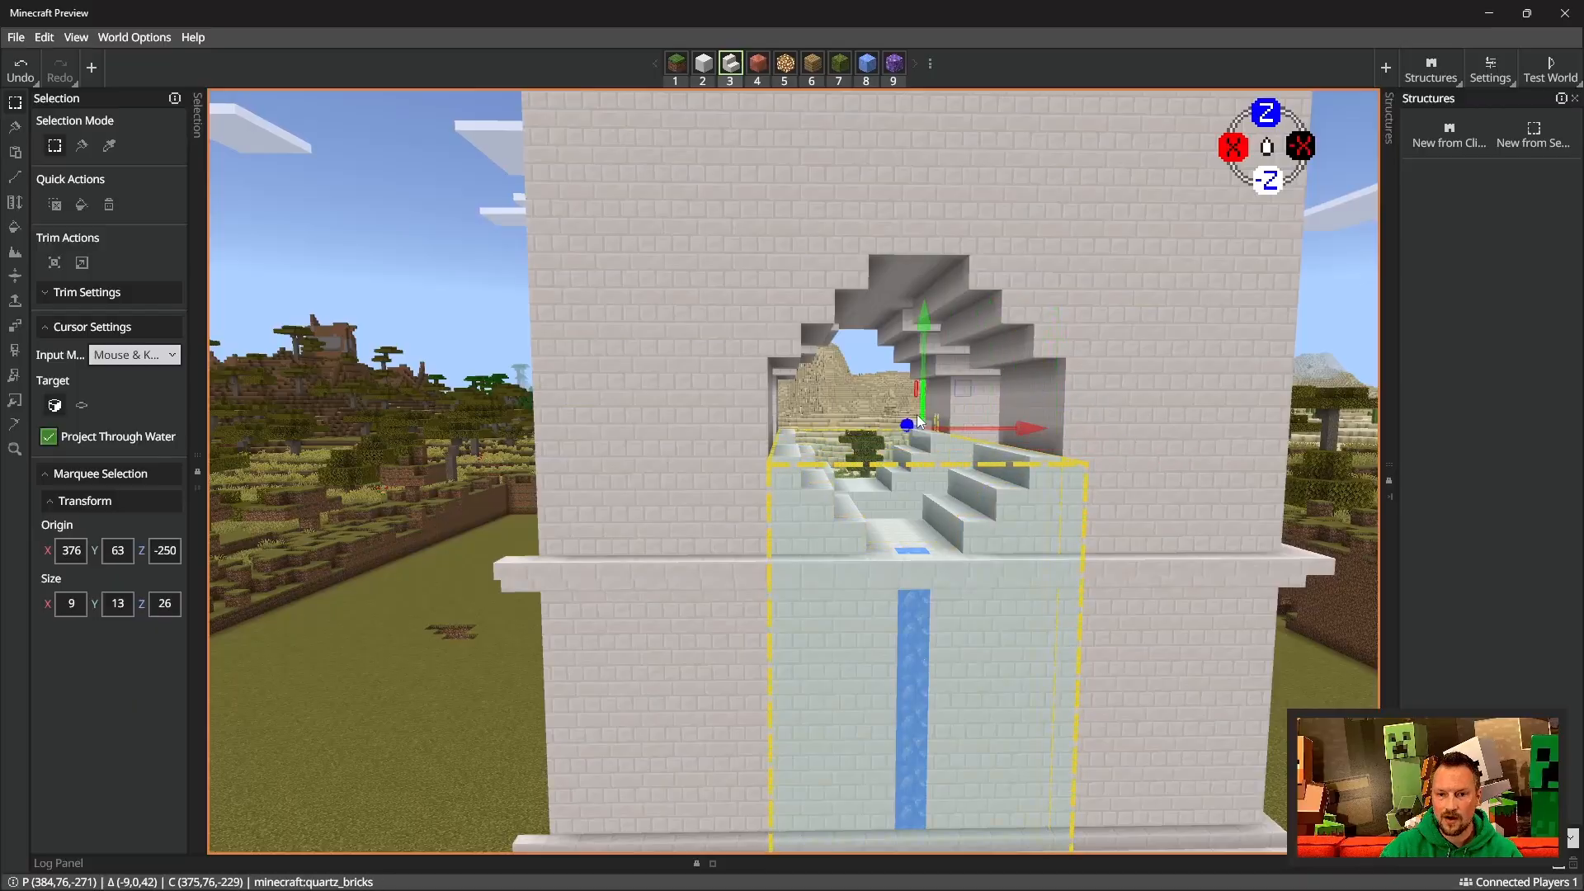
key("Delete")
Step: Clear the passage selection and set the cursor to target the adjacent air block in front of the tower's other arched wall
right_click_drag(927, 451, 826, 346)
key("d")
right_click_drag(816, 480, 433, 402)
key("a")
key("d")
key("d")
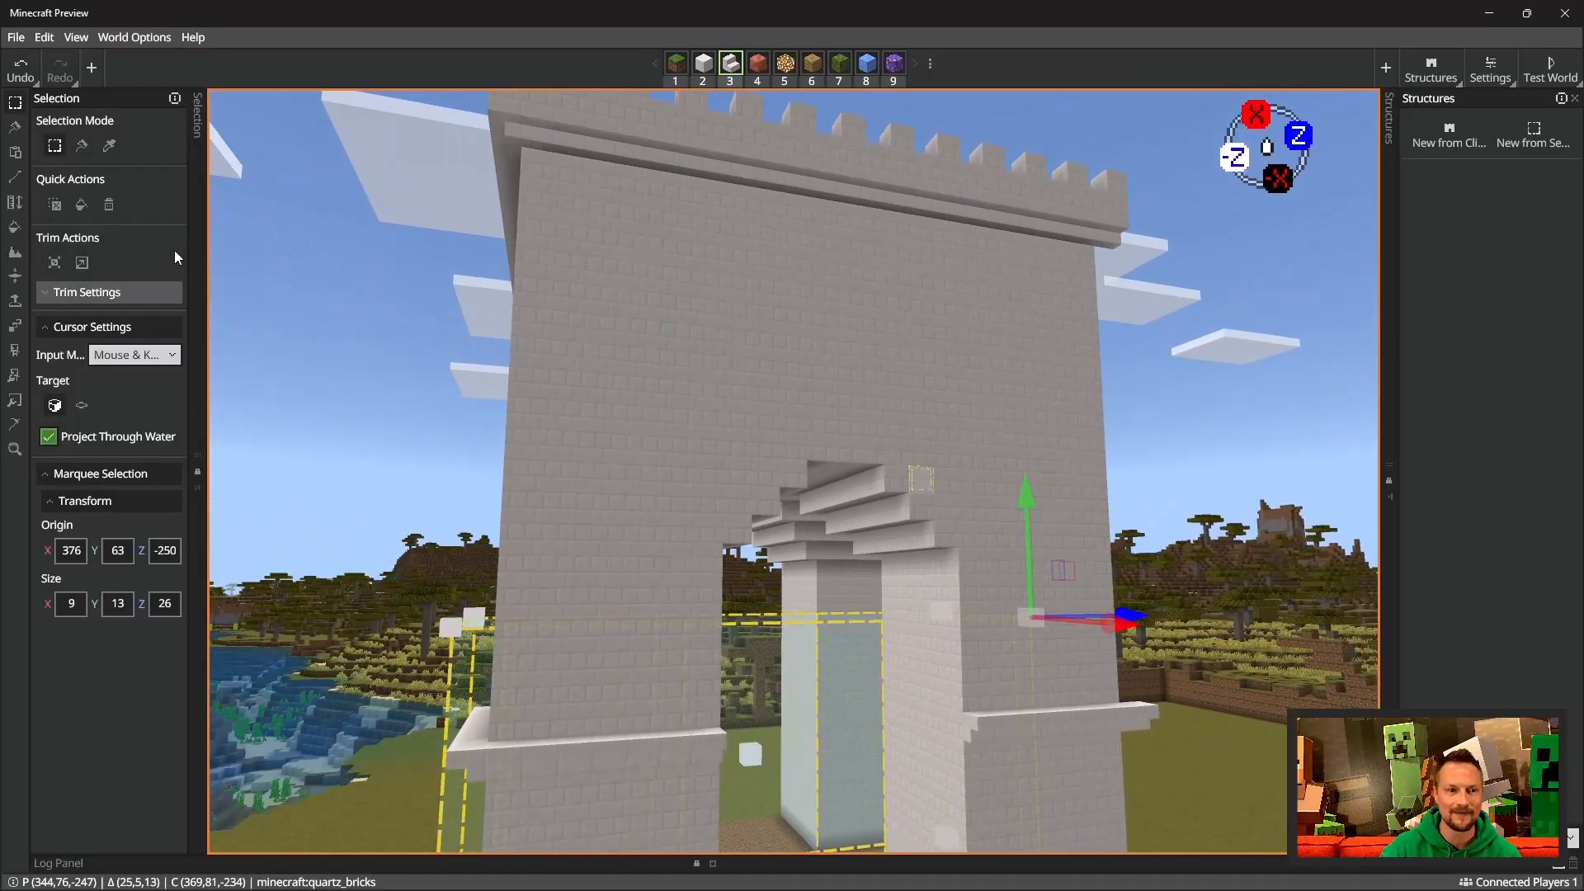
right_click_drag(924, 418, 747, 413)
key("d")
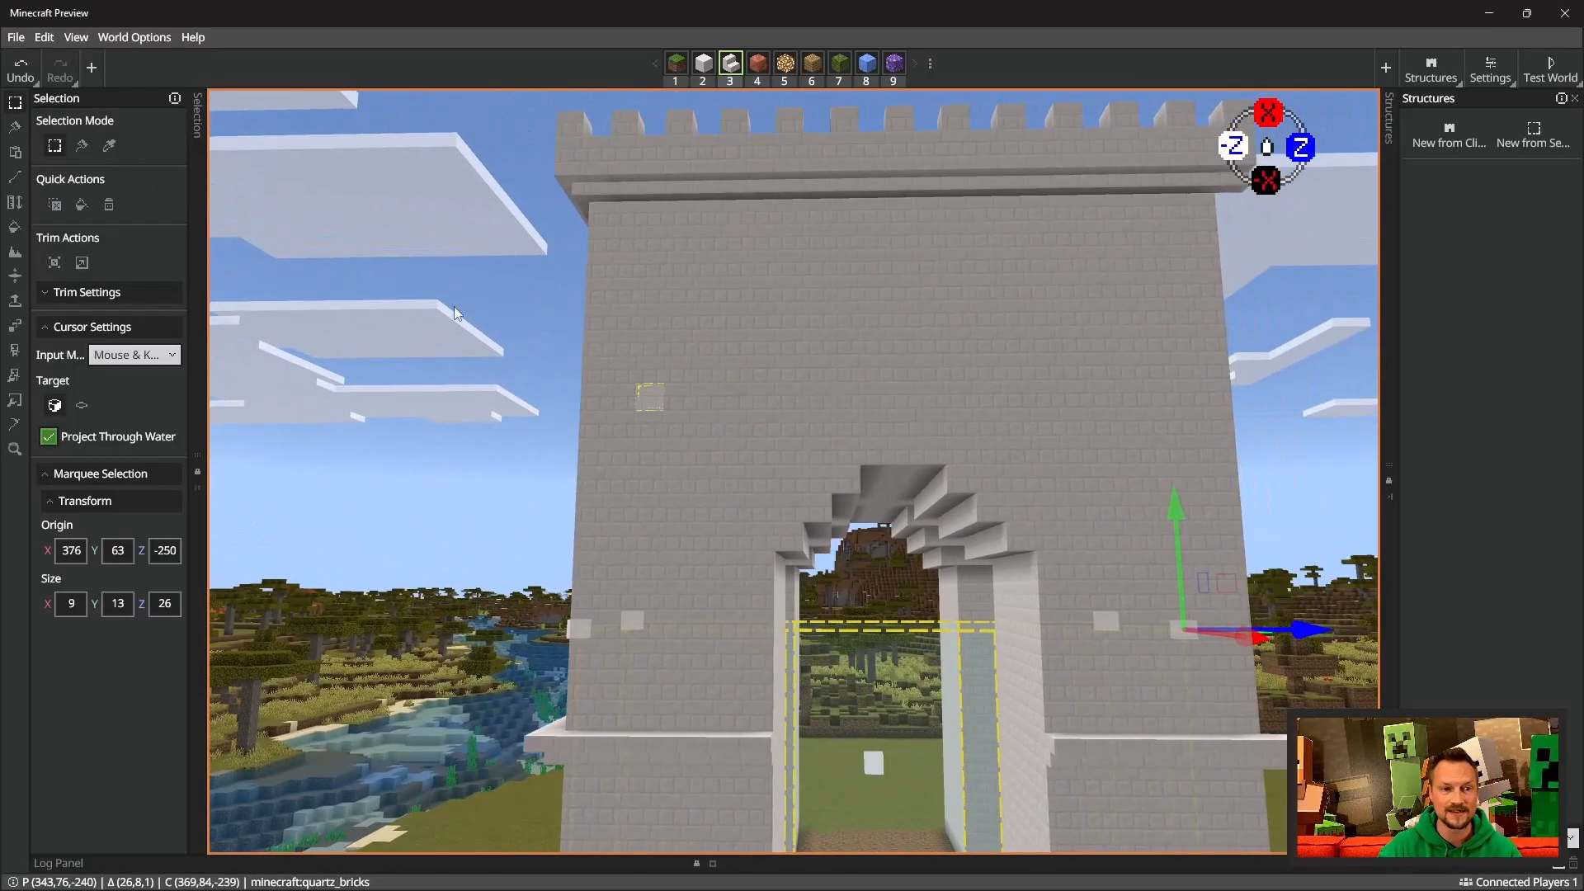
left_click(82, 408)
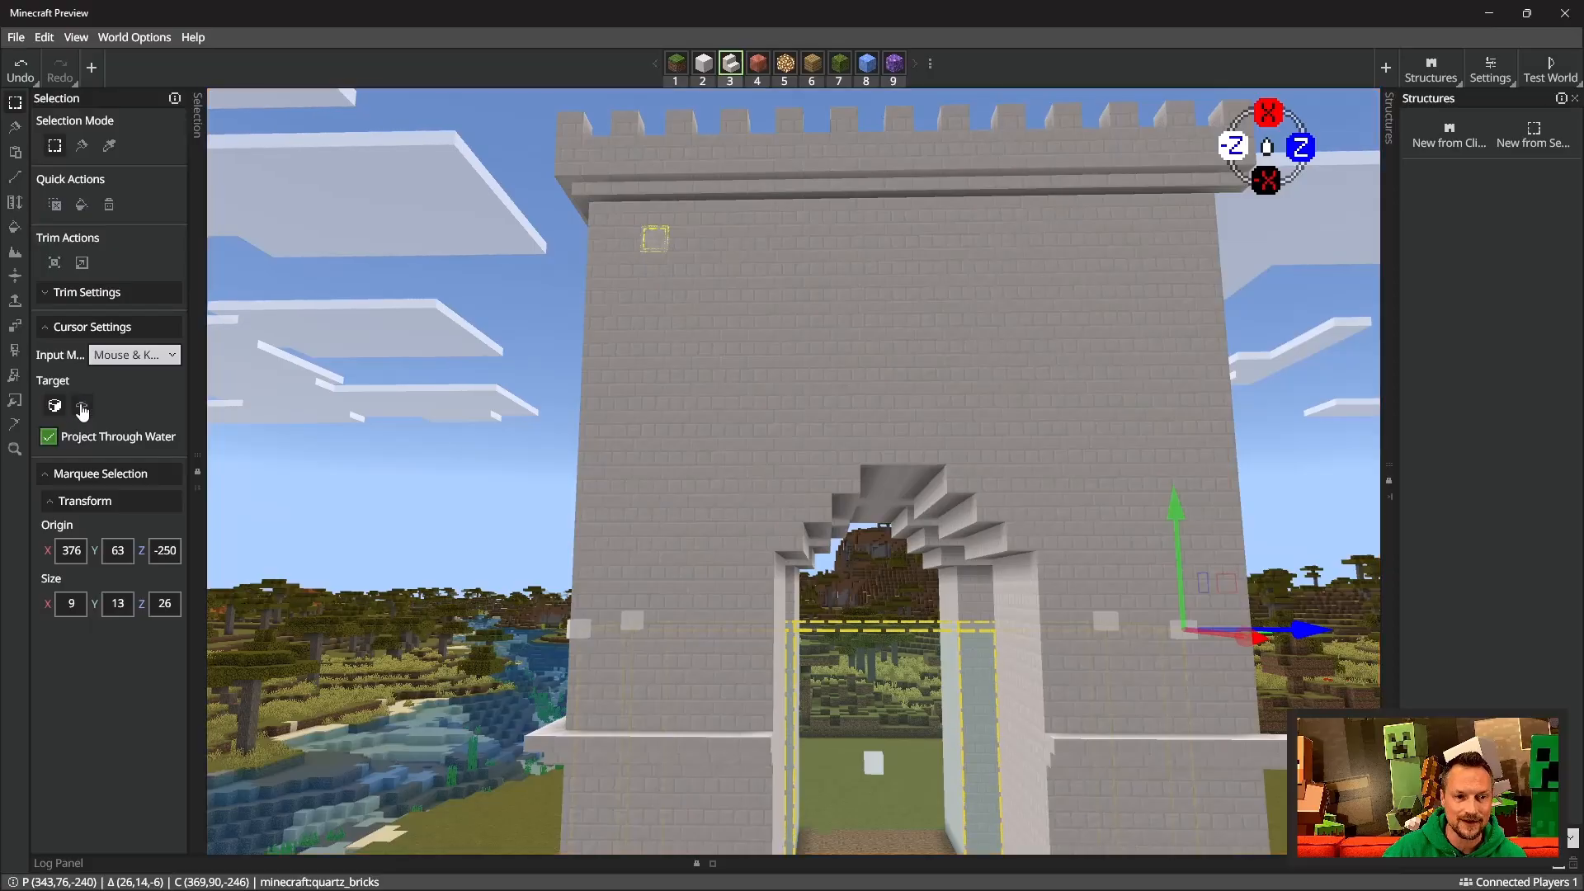
left_click(58, 205)
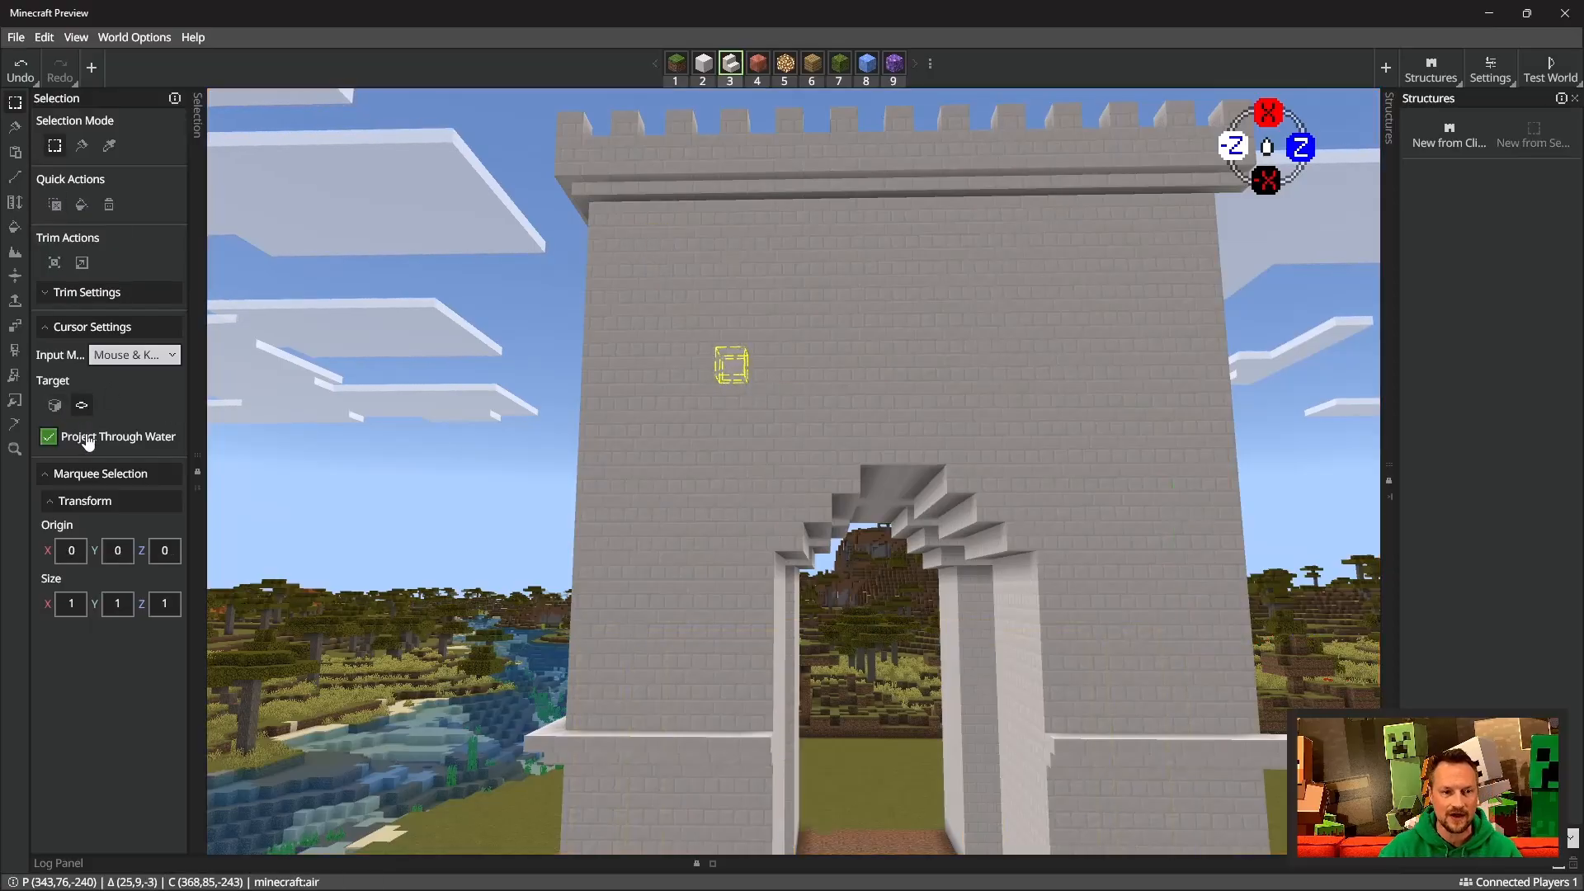
Step: Fill a 1 × 9 × 21 panel at origin 368, 82, -247 above the arch with Quartz Bricks
left_click(632, 238)
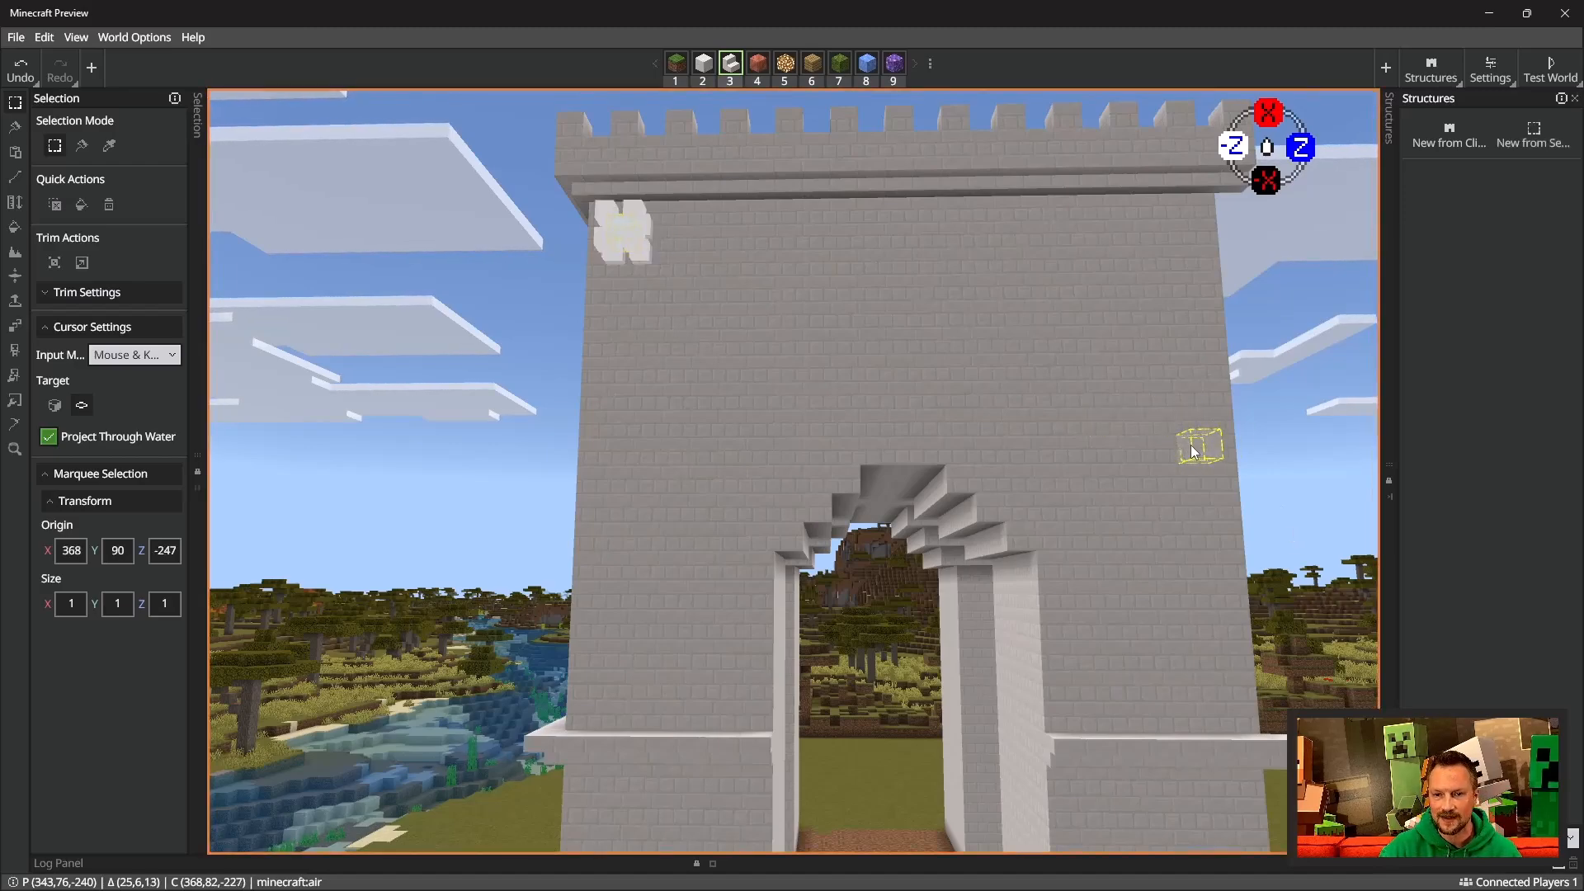
left_click(1194, 453, "shift")
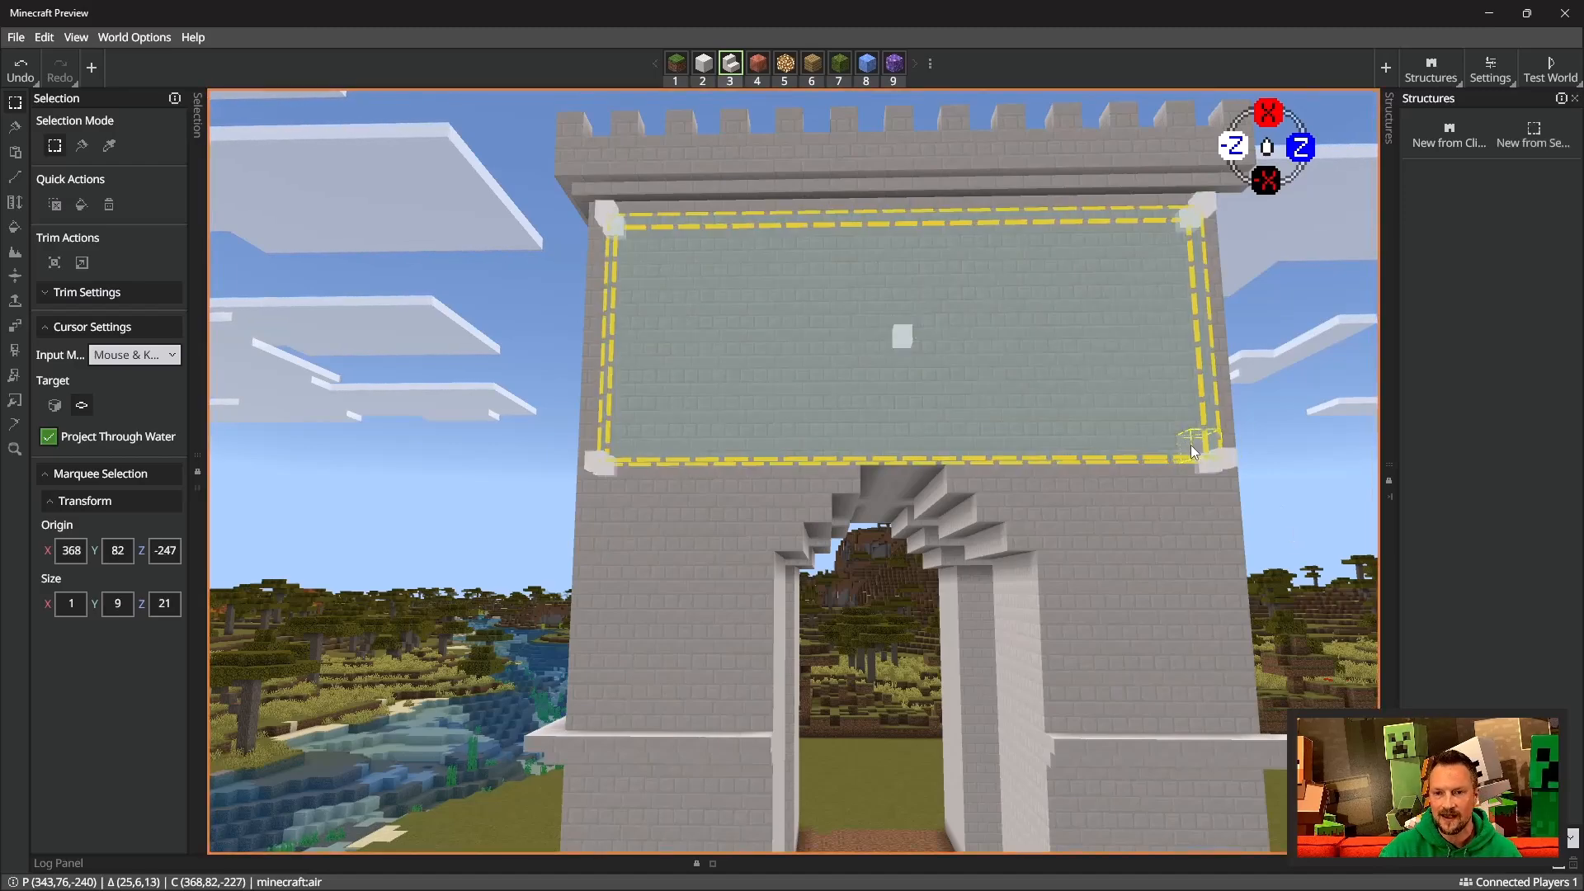
left_click(710, 73)
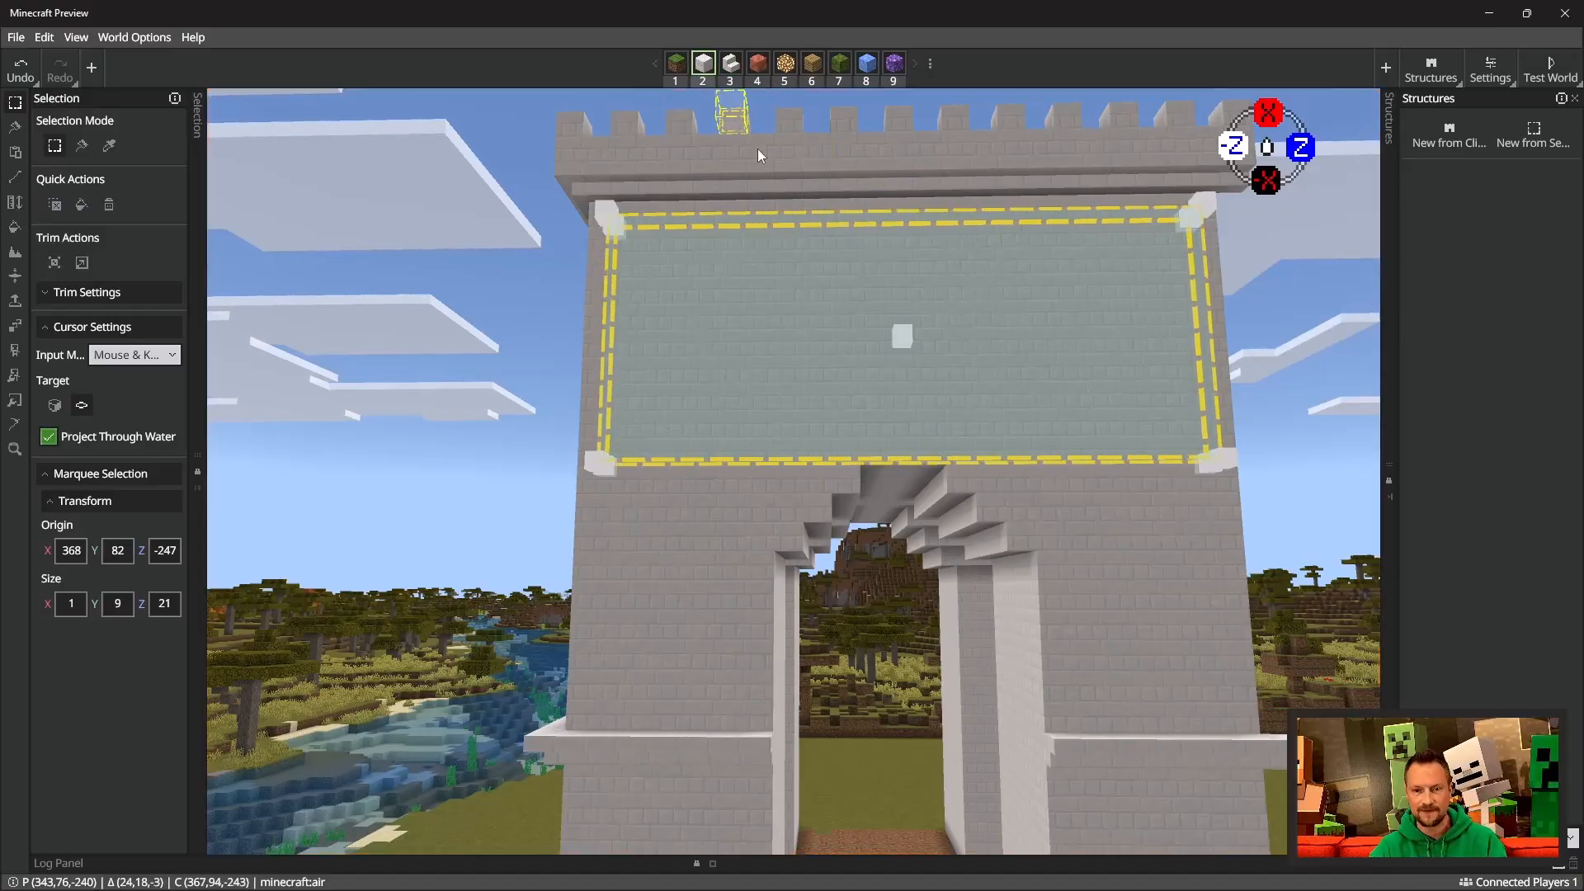
key("ctrl+f")
Step: Target solid blocks again and recess the large panel by deleting its 1 × 7 × 19 interior at origin 368, 83, -246
left_click(646, 252)
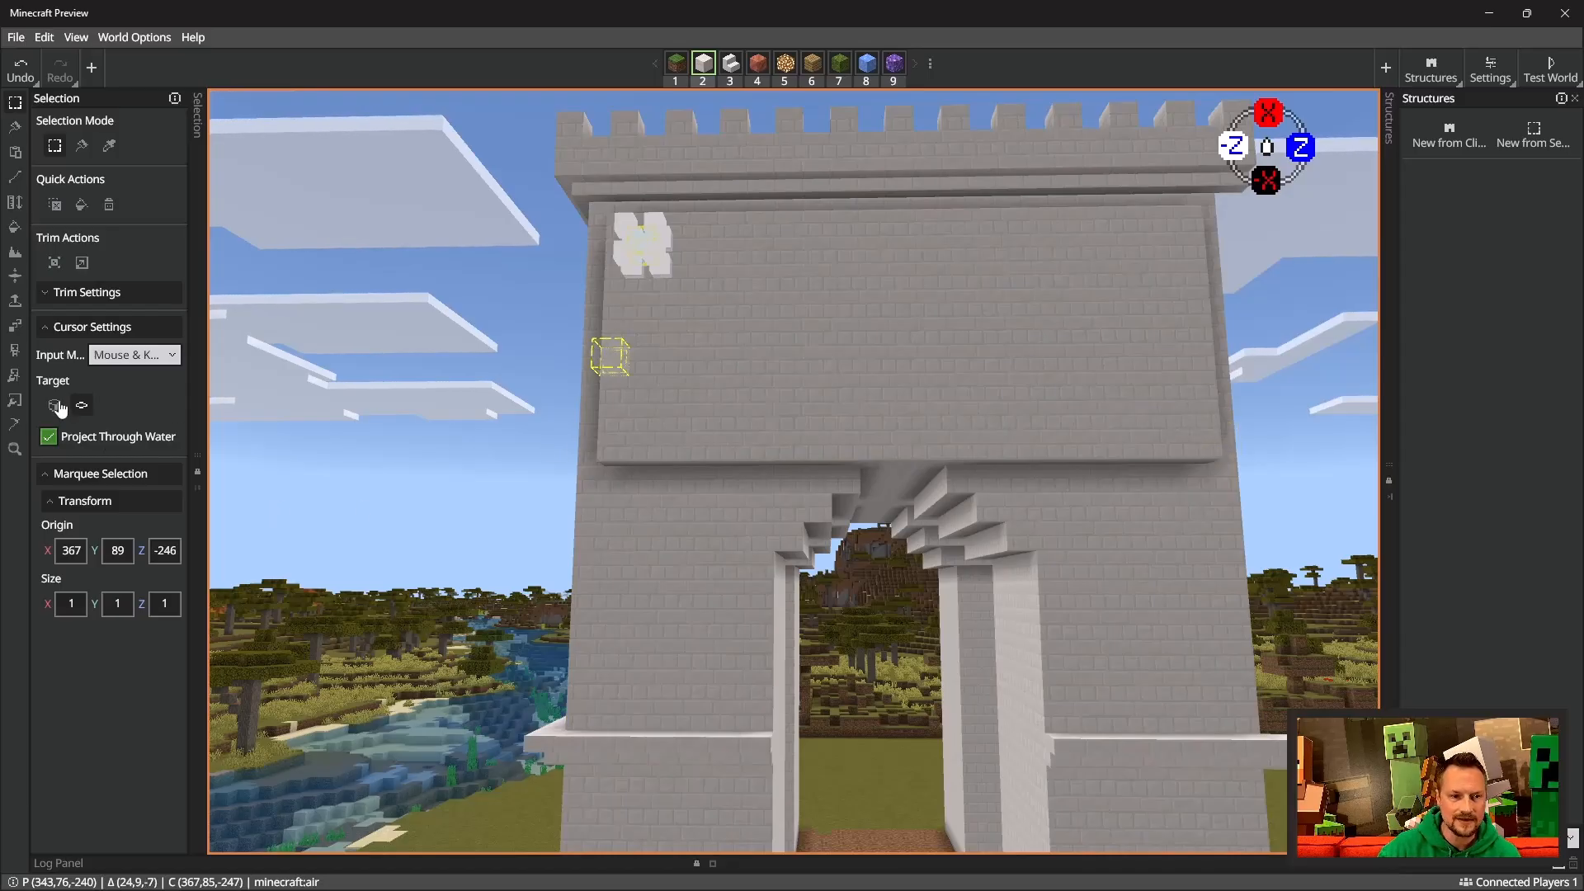
left_click(56, 406)
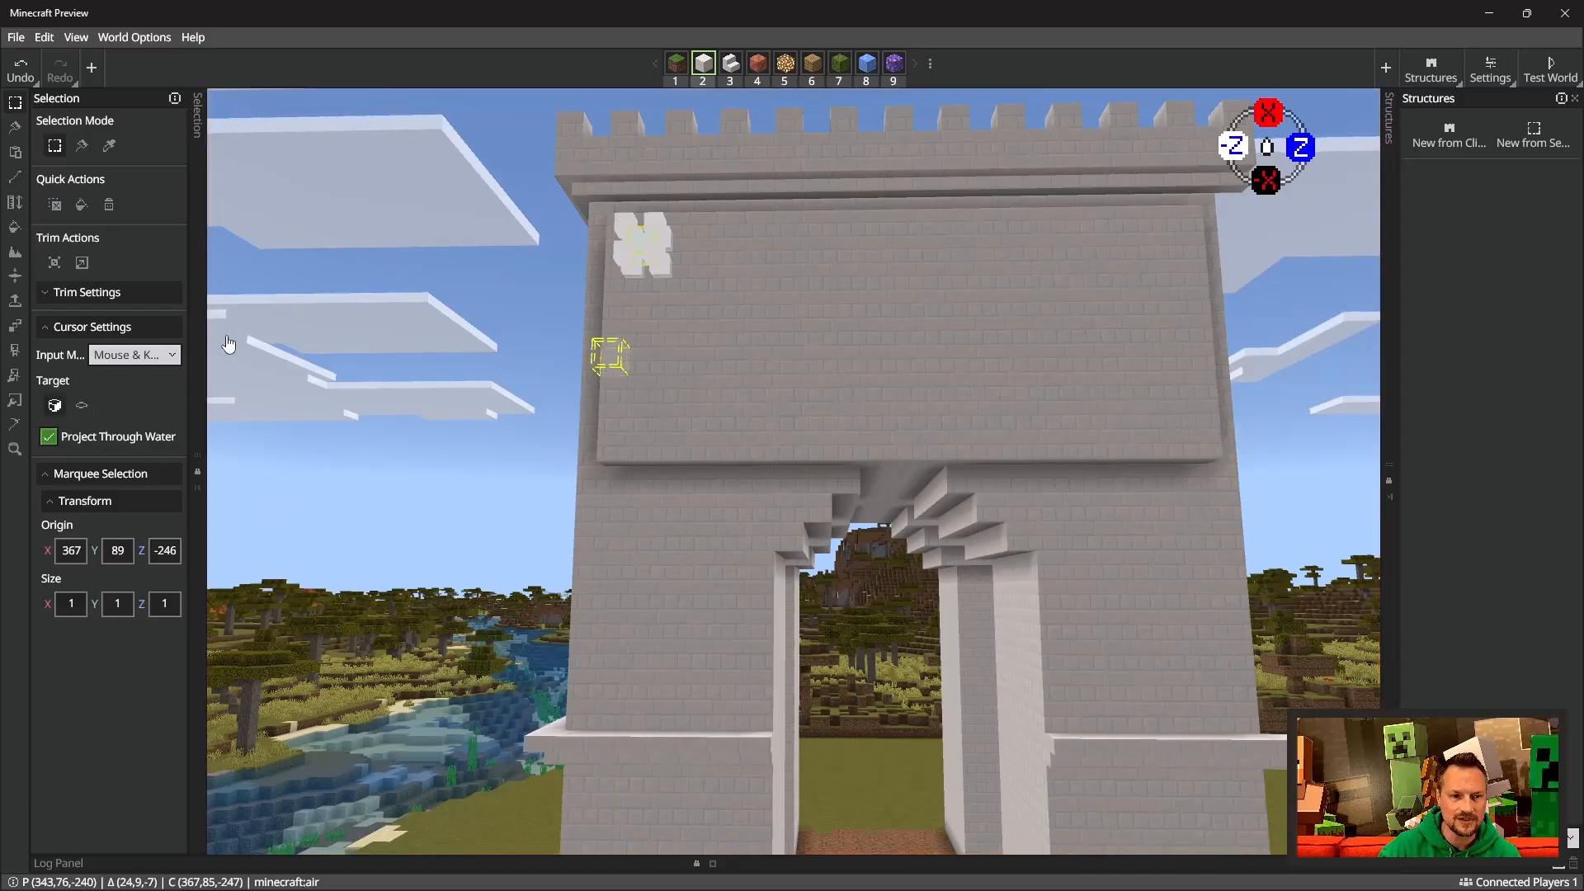
left_click(1155, 244)
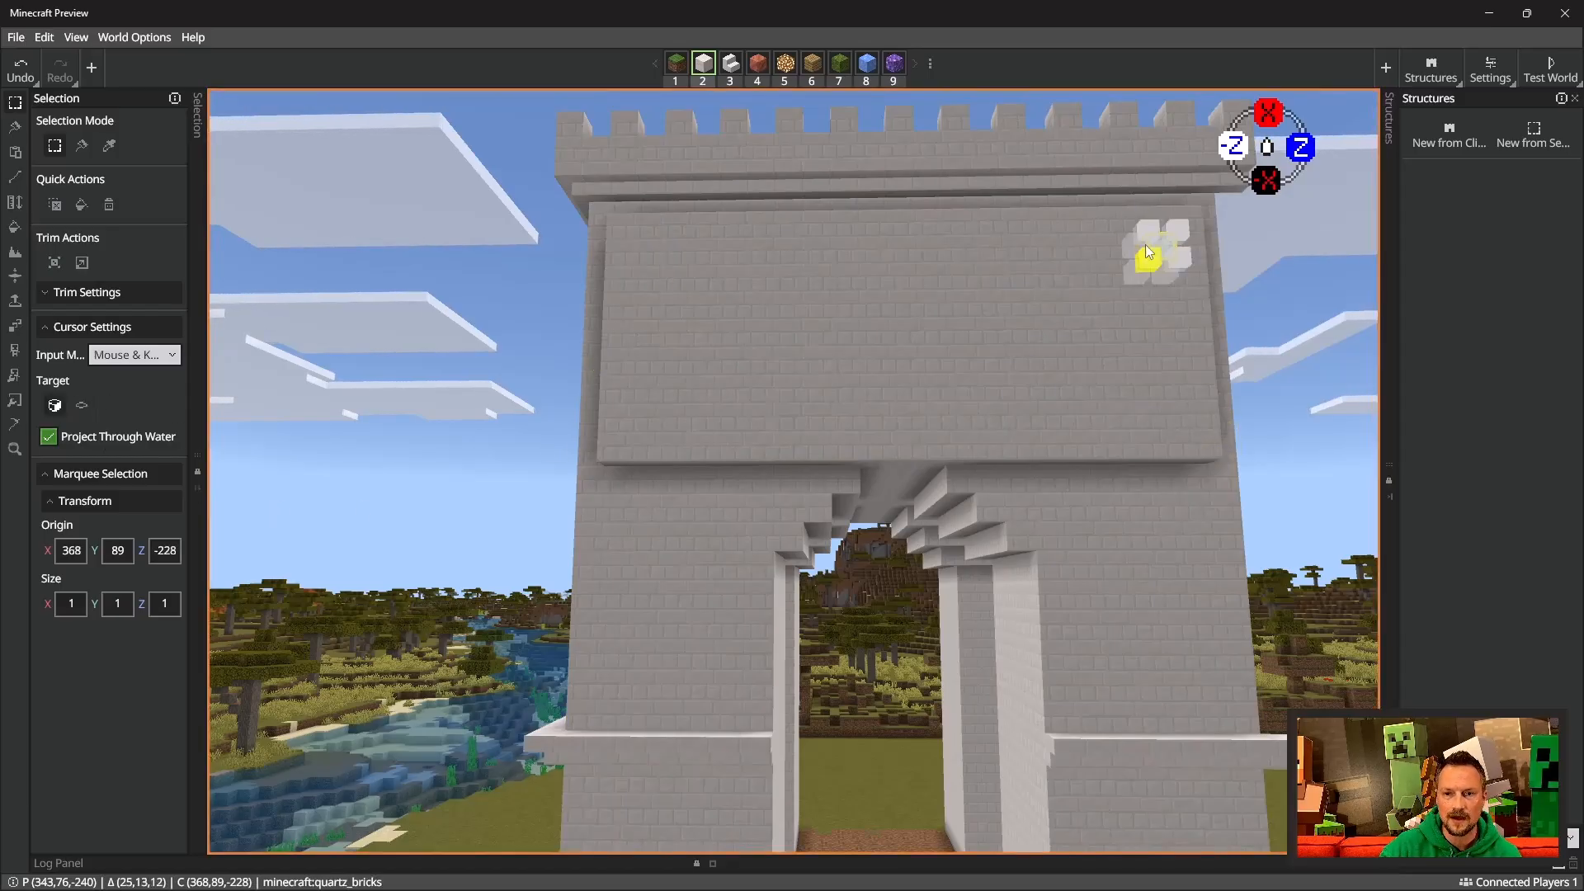
left_click(637, 424, "shift")
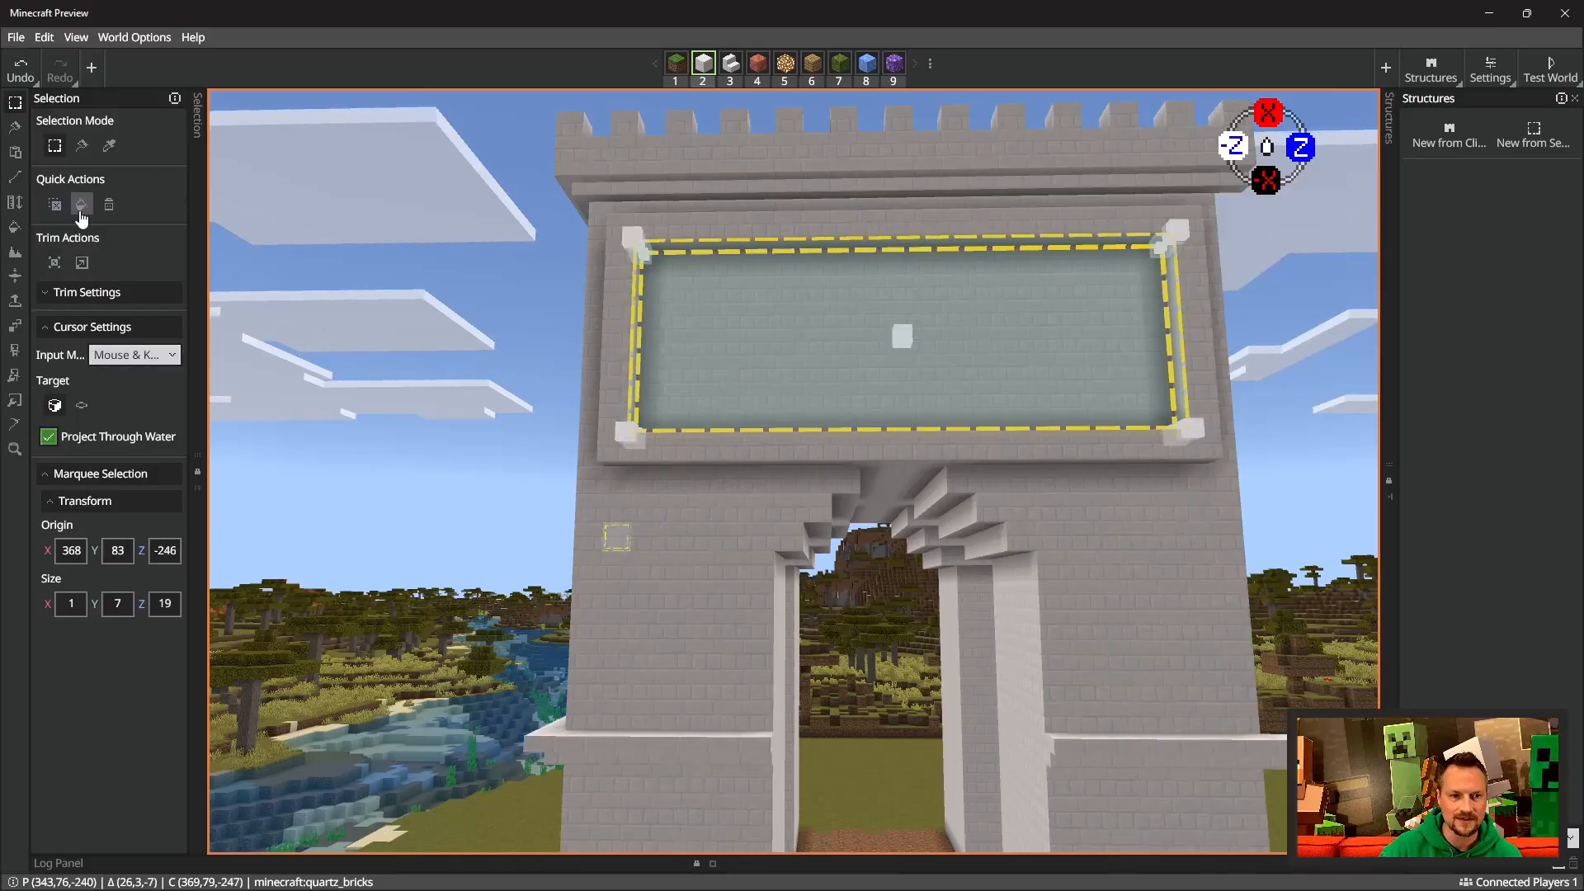
Step: Target adjacent air blocks and add a 1 × 6 × 5 Quartz Bricks panel at origin 368, 74, -247 beside the arch
left_click(82, 405)
key("ctrl+d")
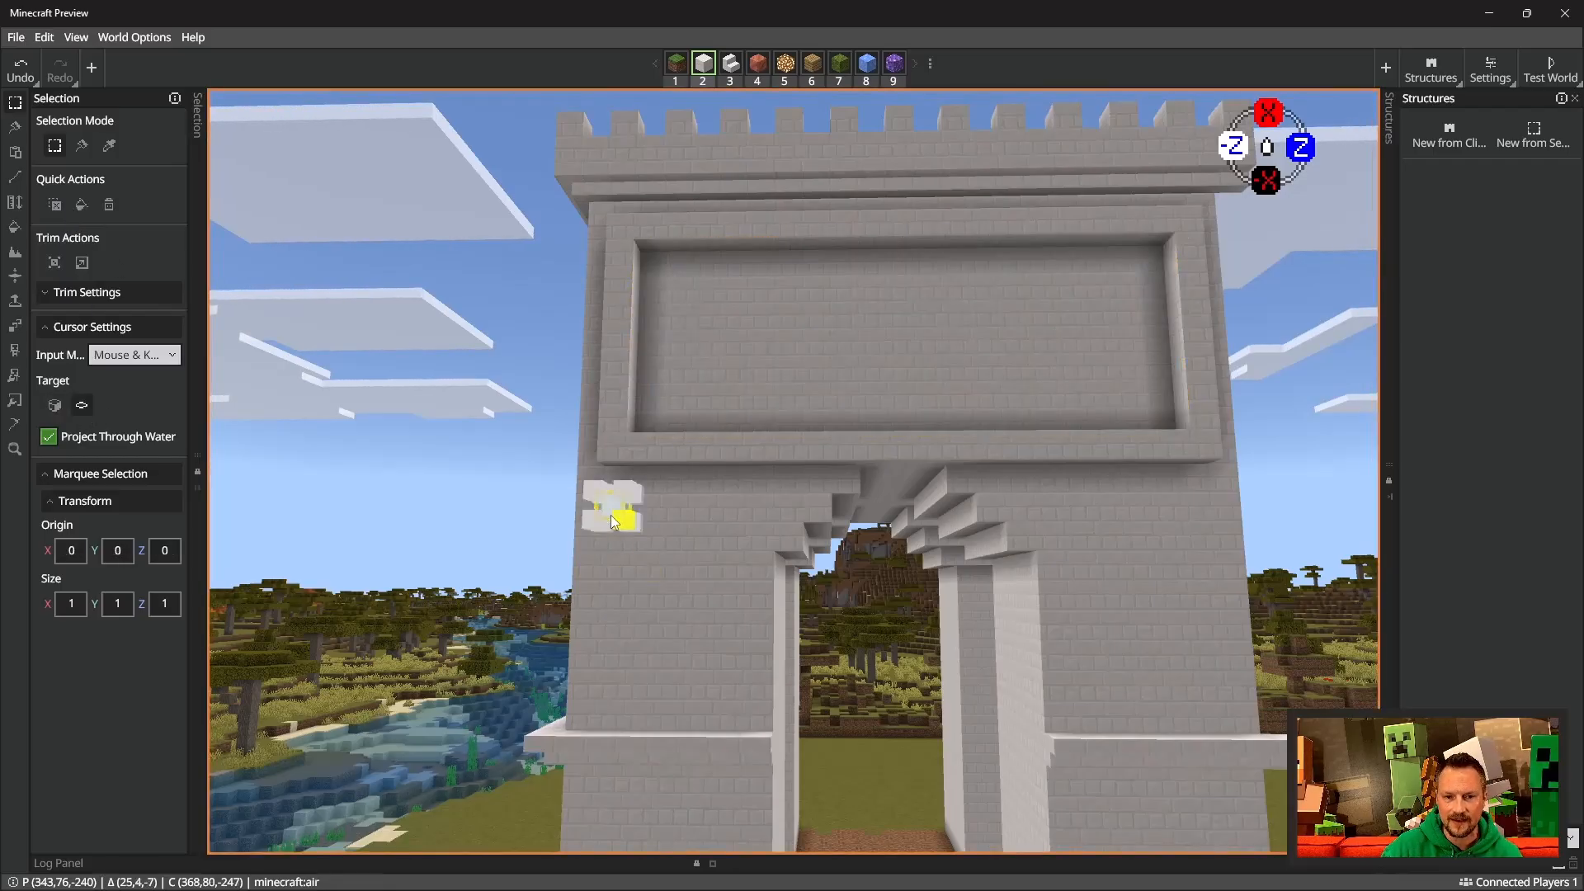
left_click(611, 515)
left_click(612, 548)
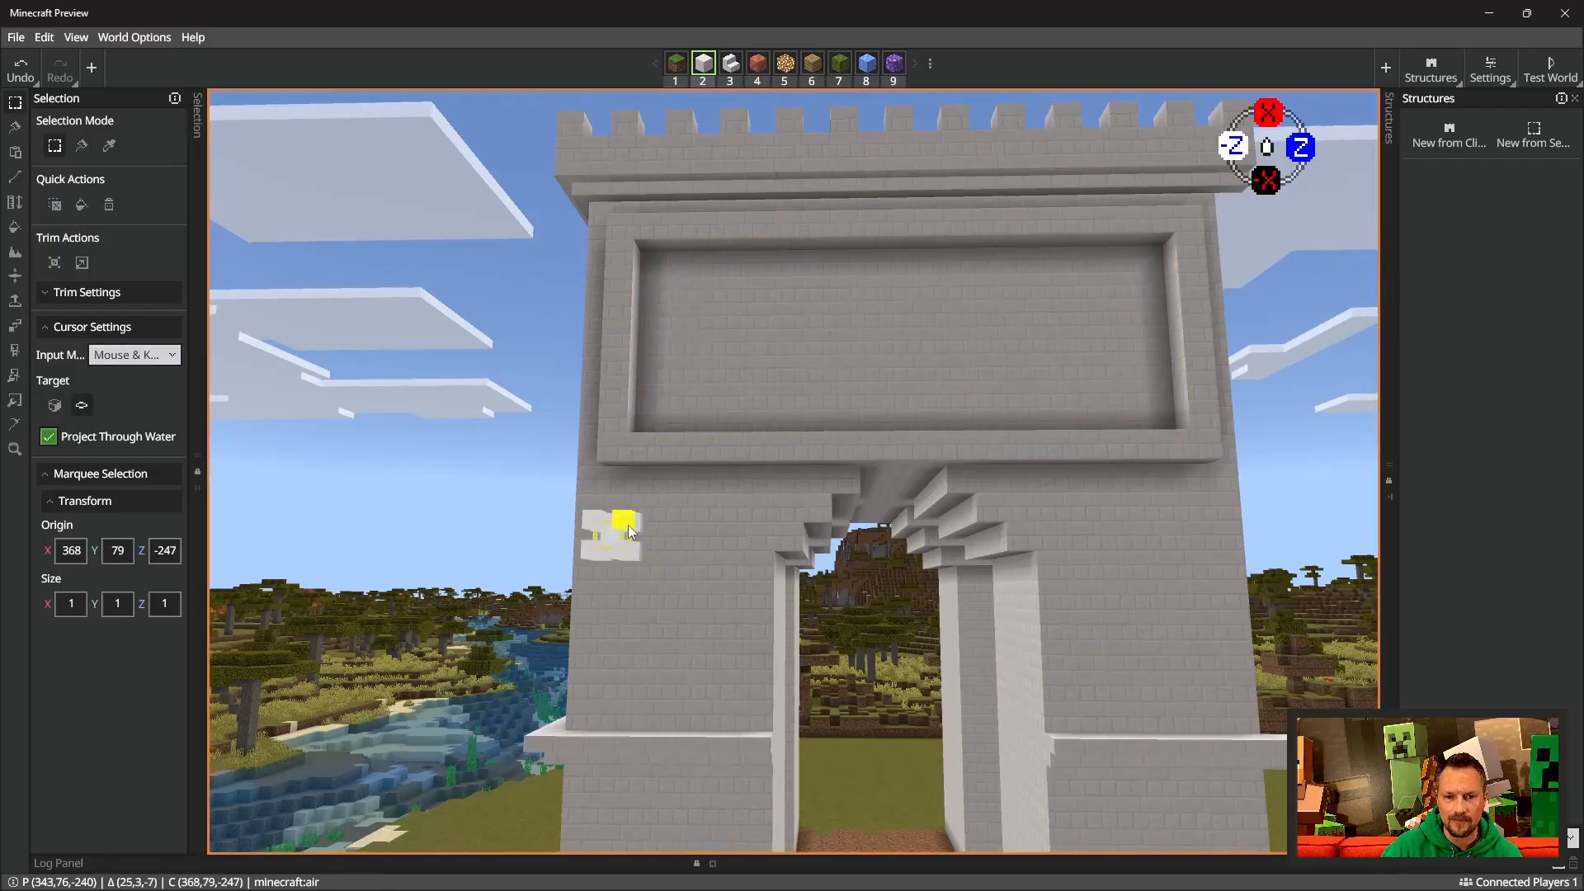
left_click(737, 698, "shift")
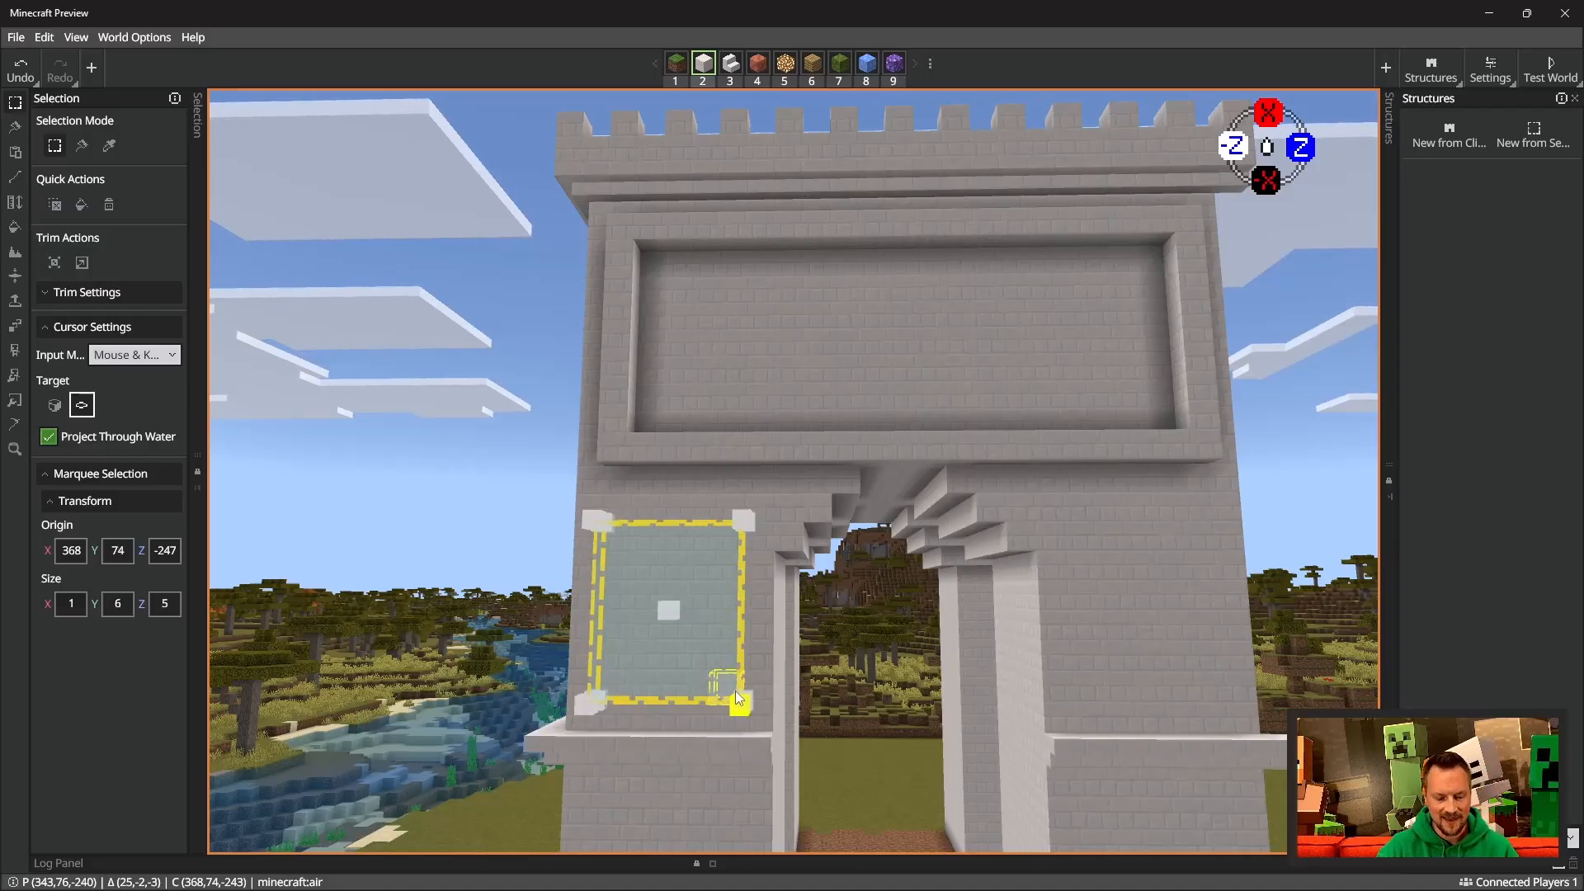
Step: Target solid blocks and recess the small panel by deleting its 1 × 4 × 3 interior at origin 368, 75, -246
left_click(59, 412)
left_click(631, 569)
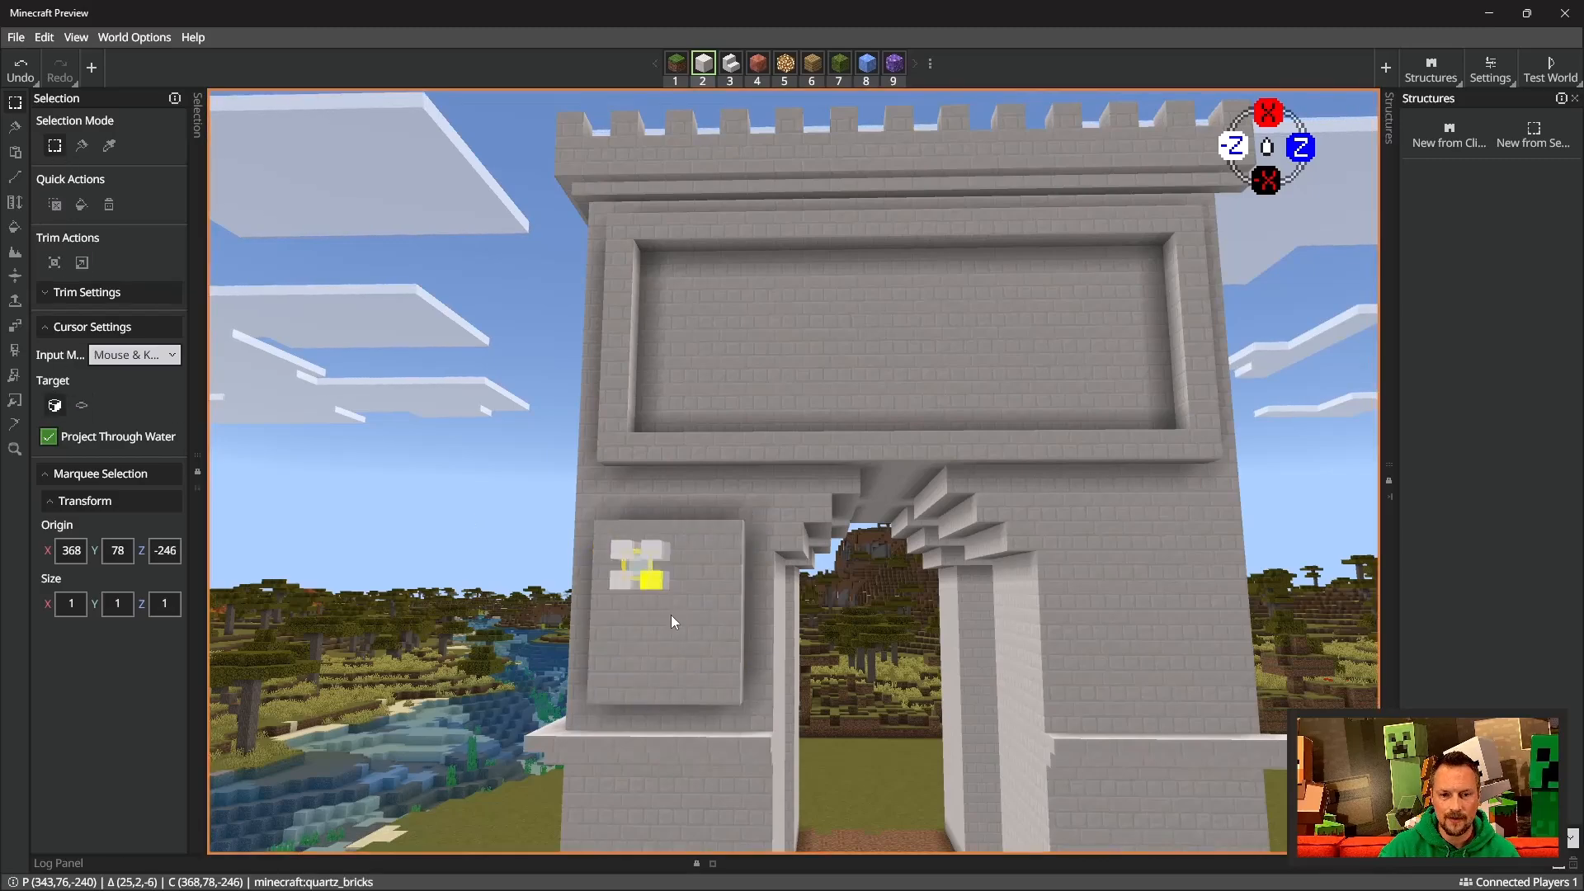
left_click(703, 671, "shift")
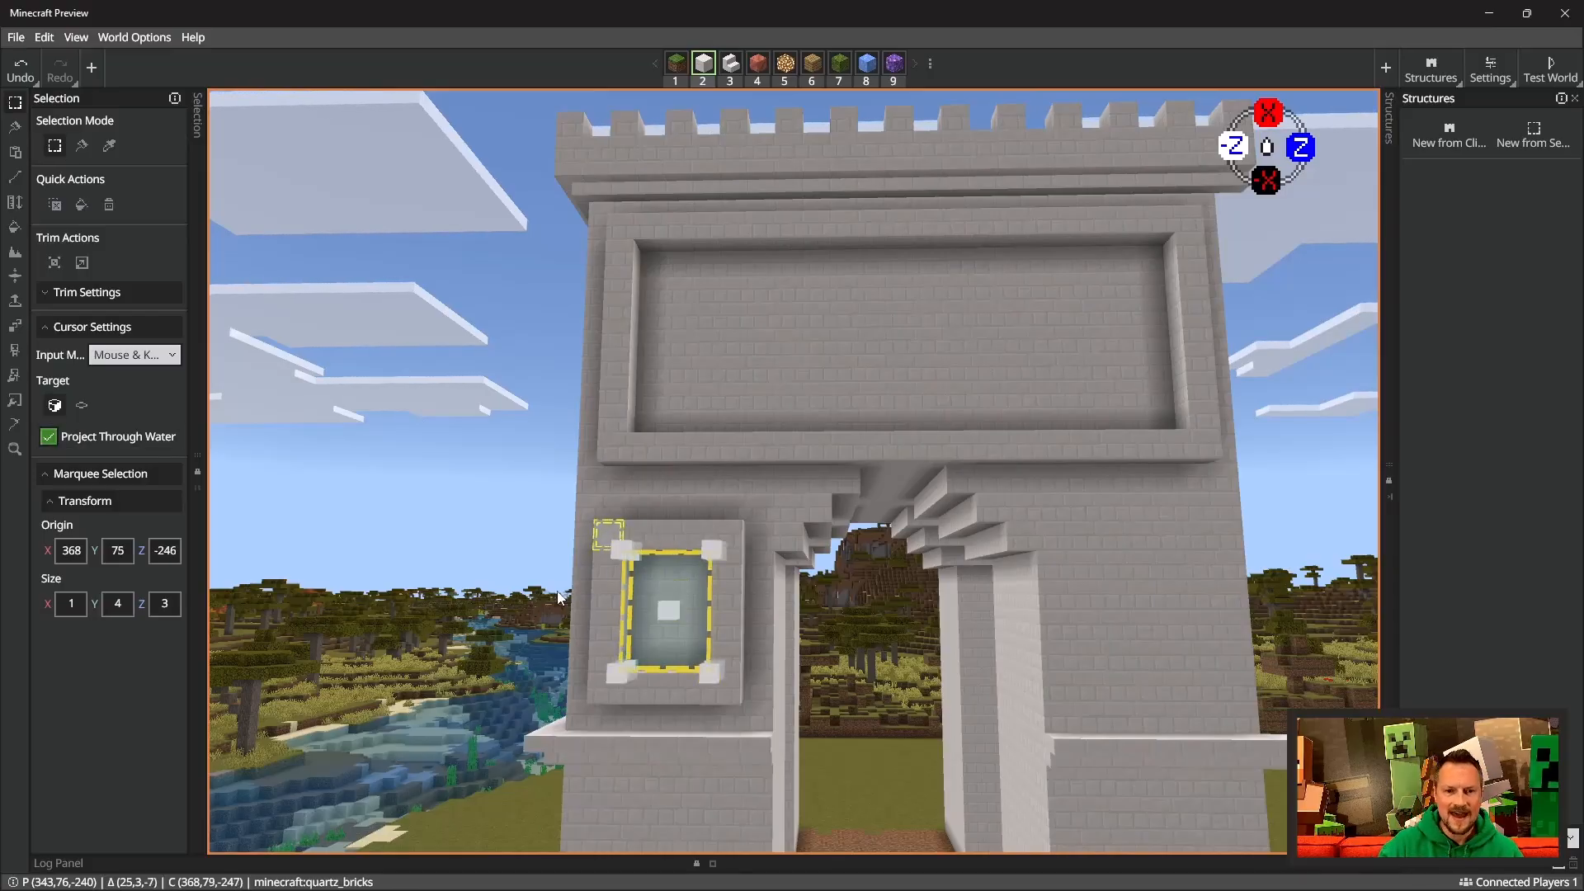
key("Delete")
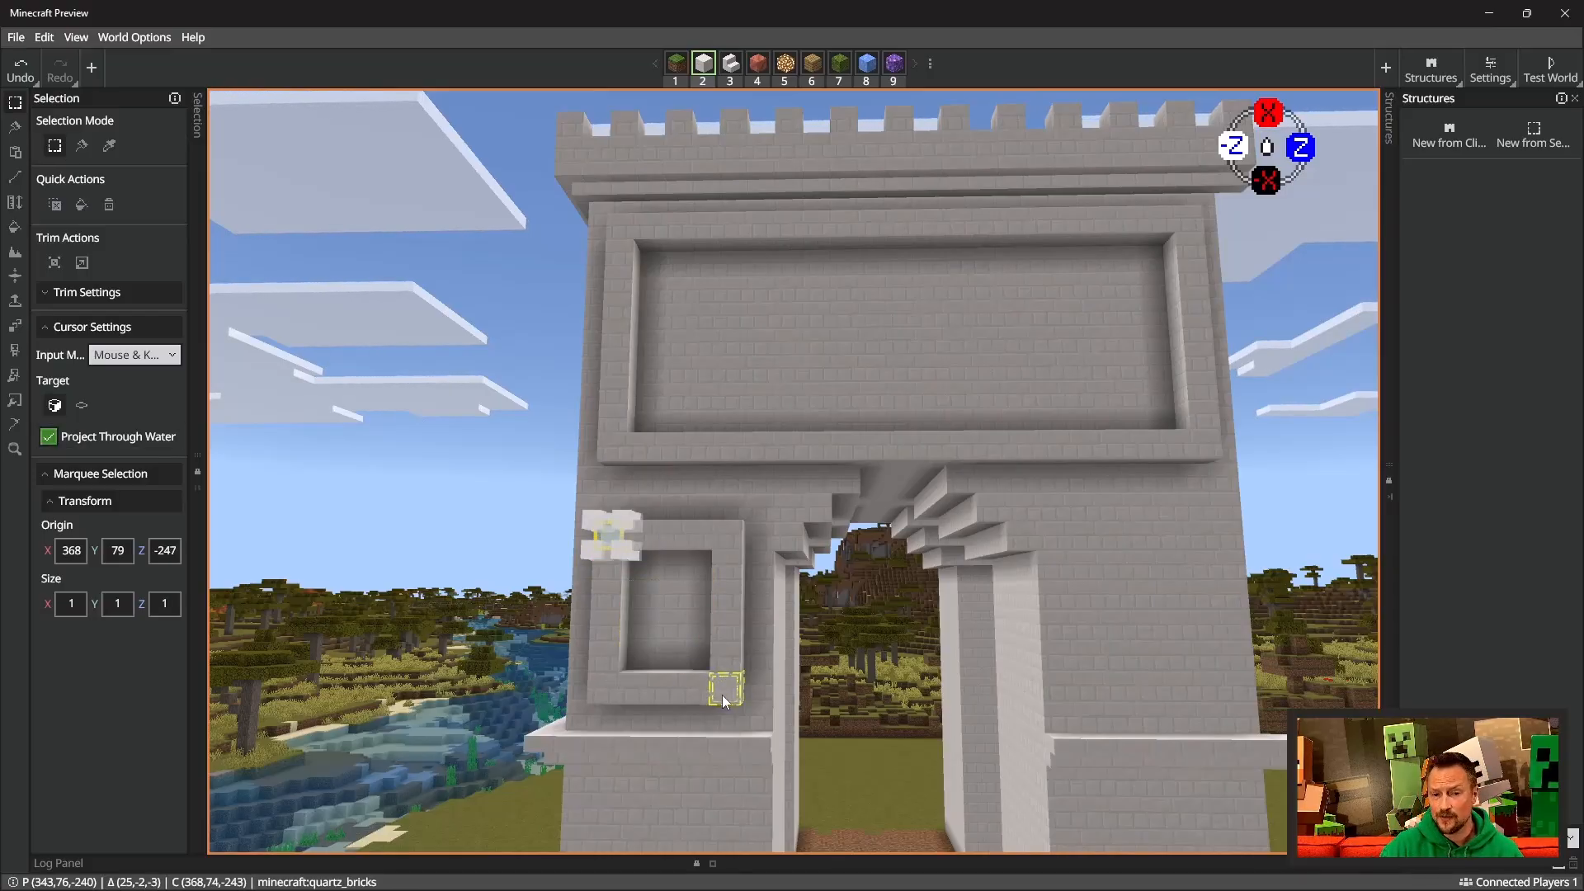
Step: Copy the recessed 1 × 6 × 5 panel and paste it without rotation on the wall across the arch
left_click(722, 695, "shift")
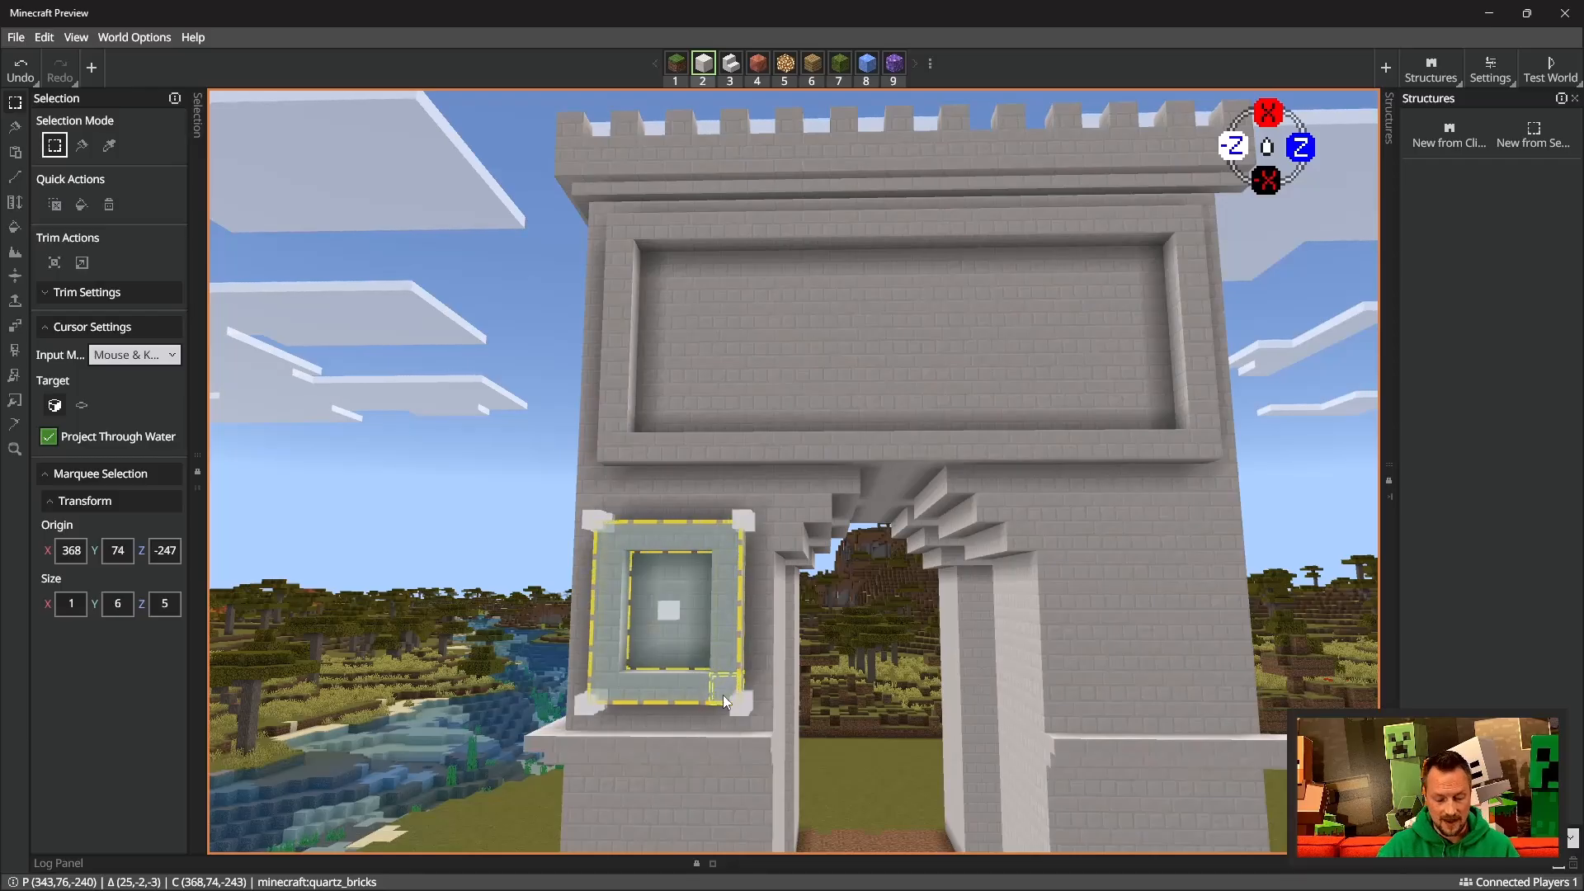
left_click(16, 156)
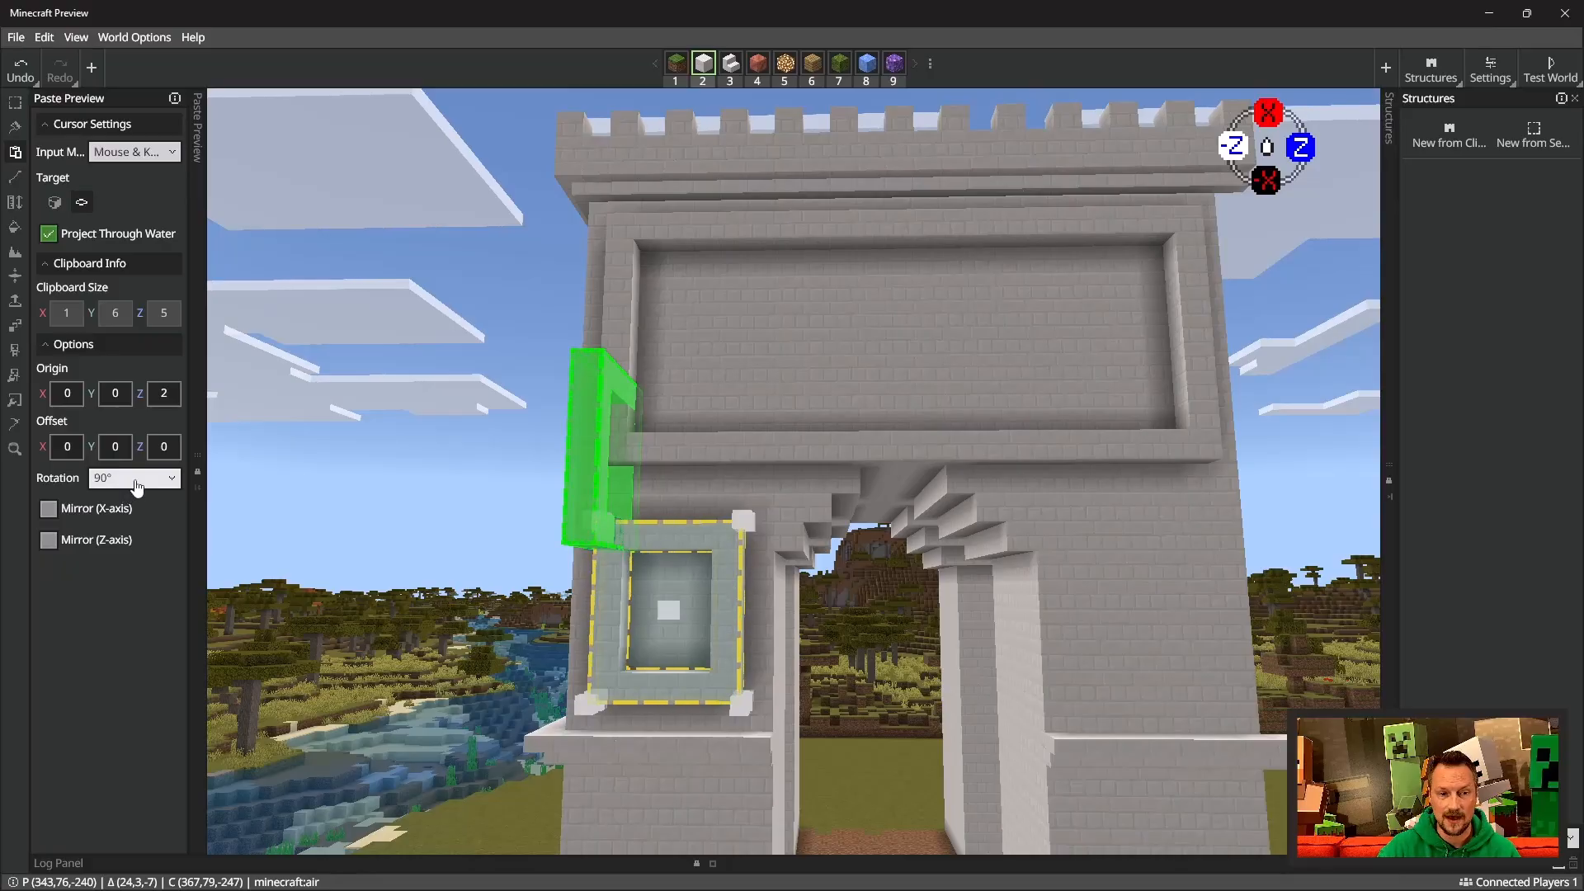
left_click(137, 487)
left_click(136, 479)
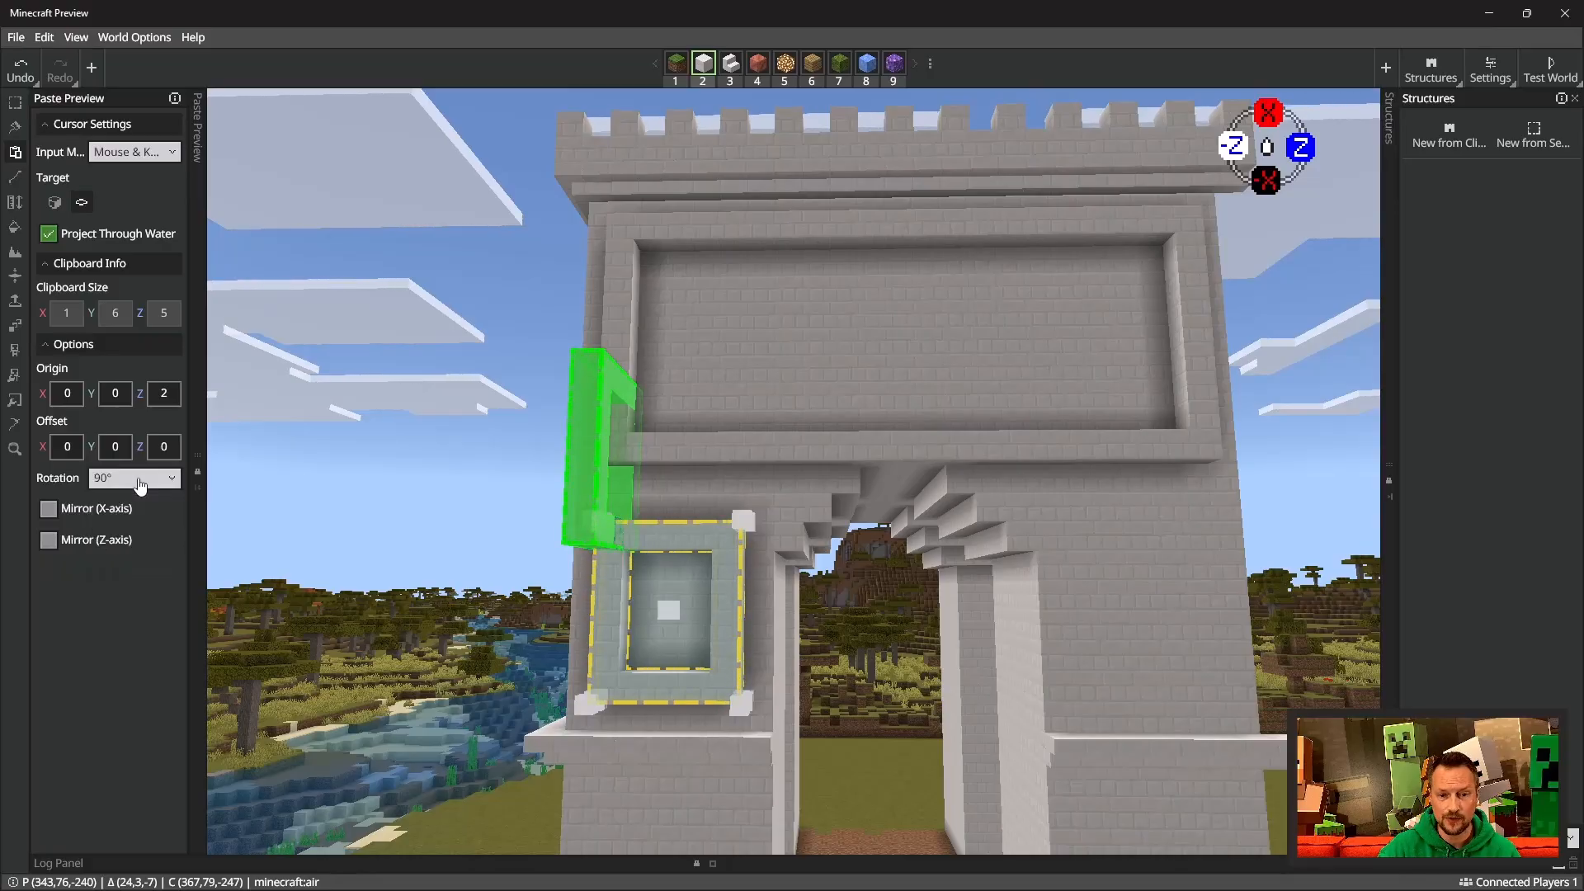
left_click(1147, 696)
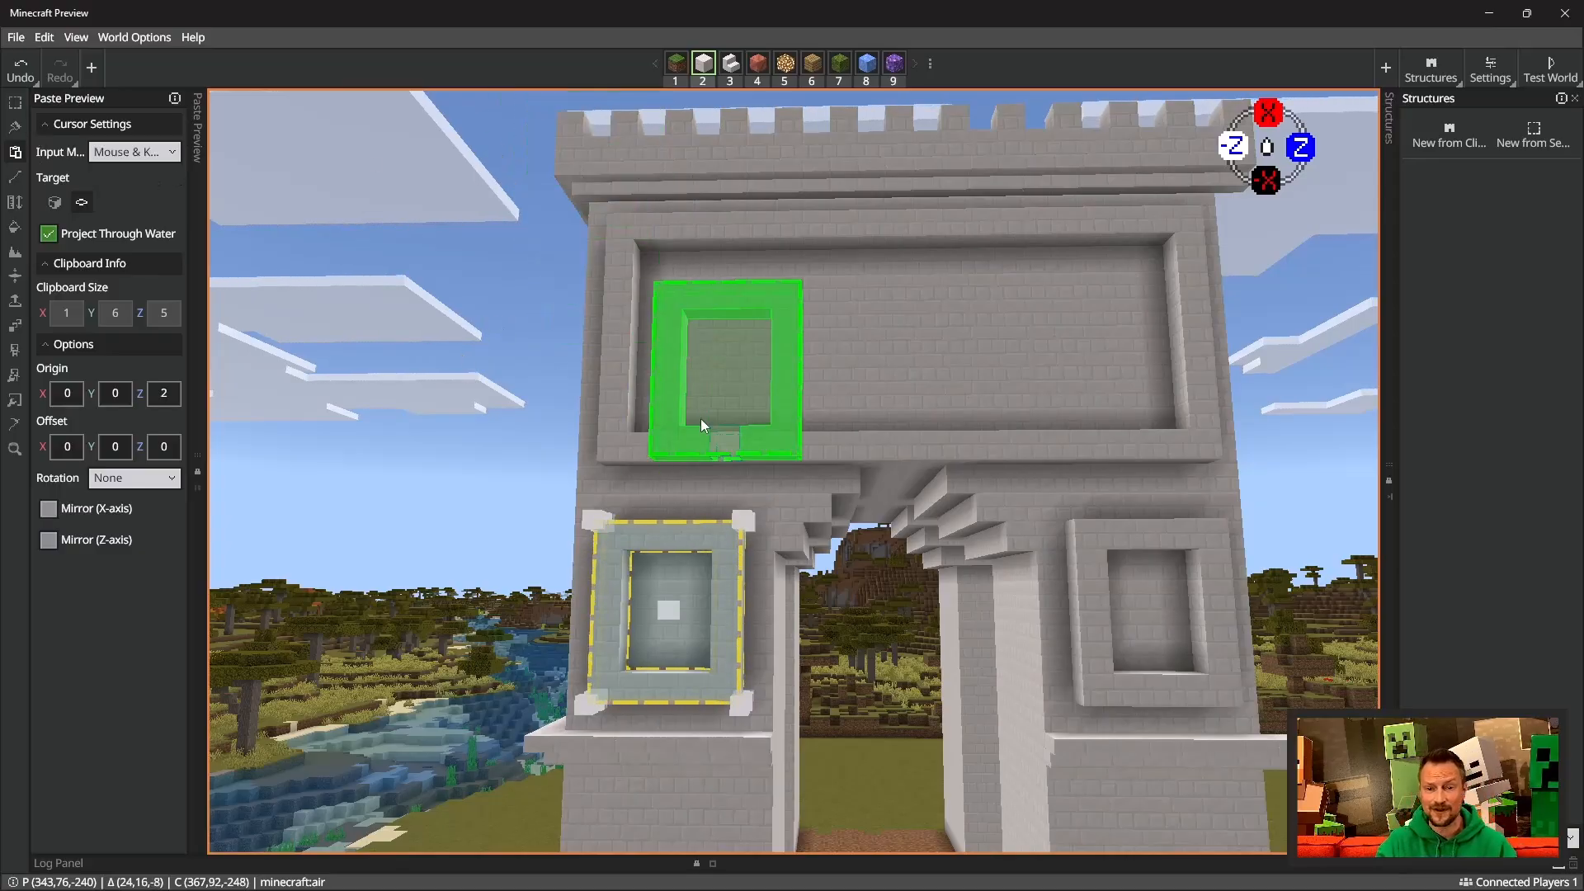
Step: Select all three panels on this wall as a 1 × 17 × 21 volume at origin 368, 74, -247
left_click(13, 104)
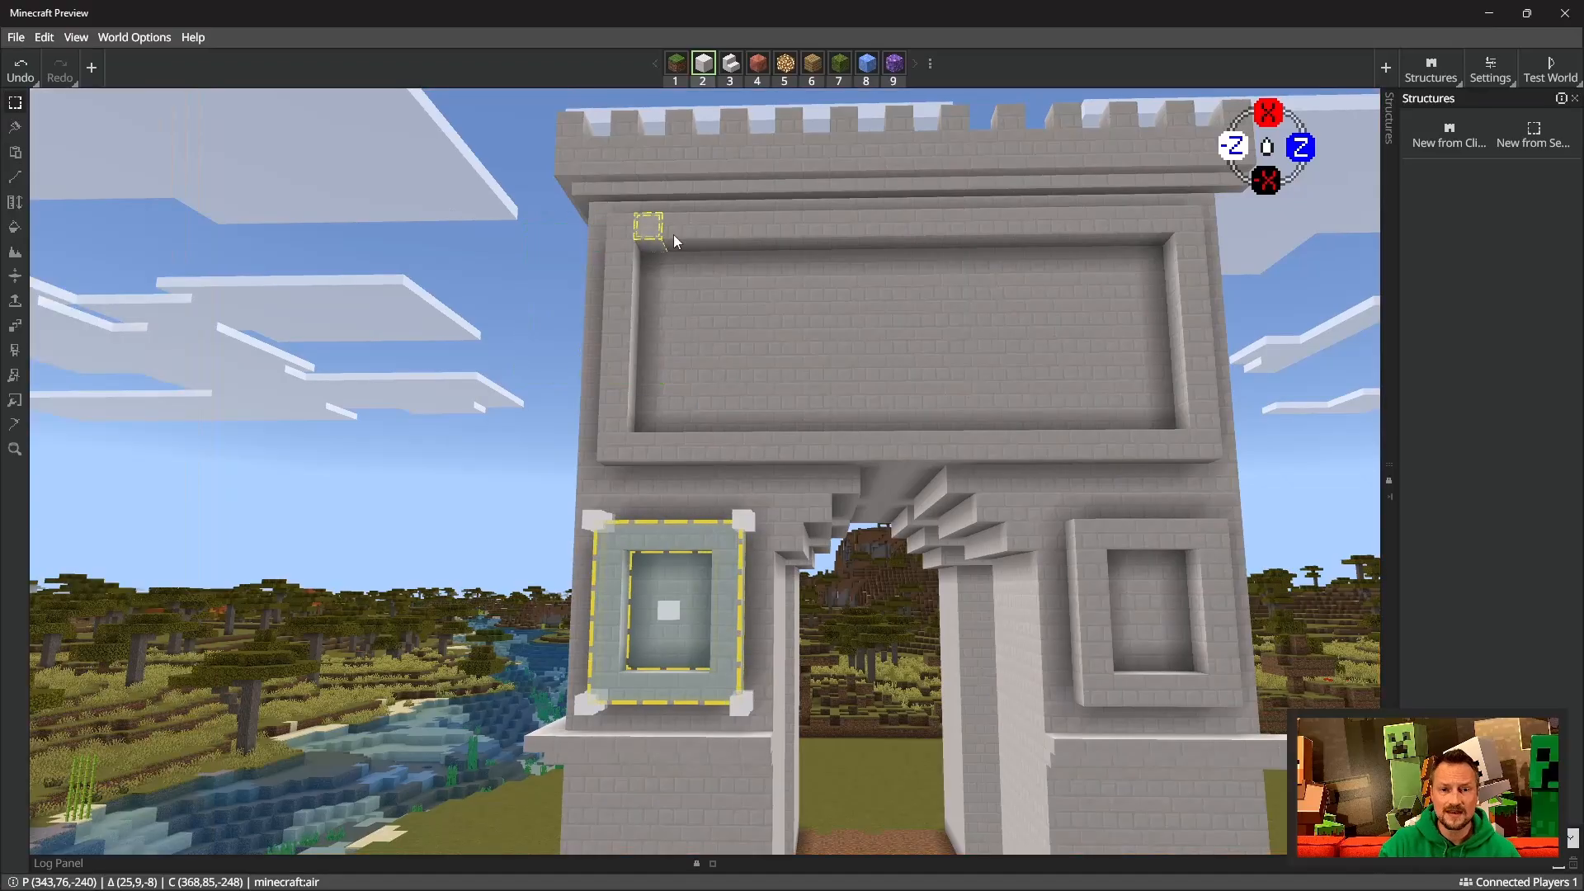
left_click(617, 234)
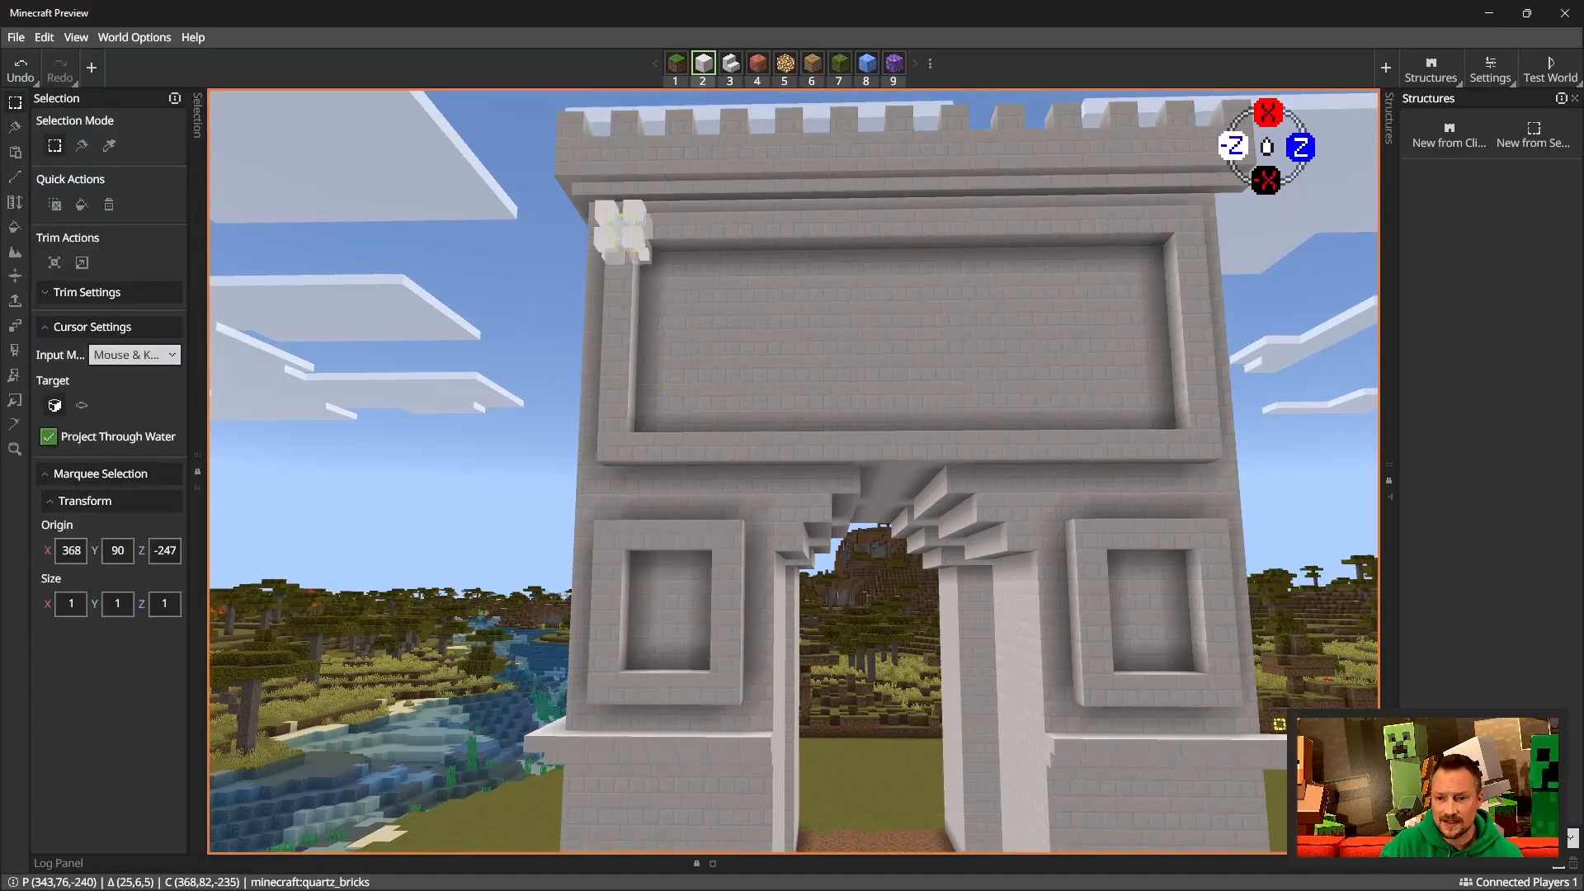
left_click(1224, 699, "shift")
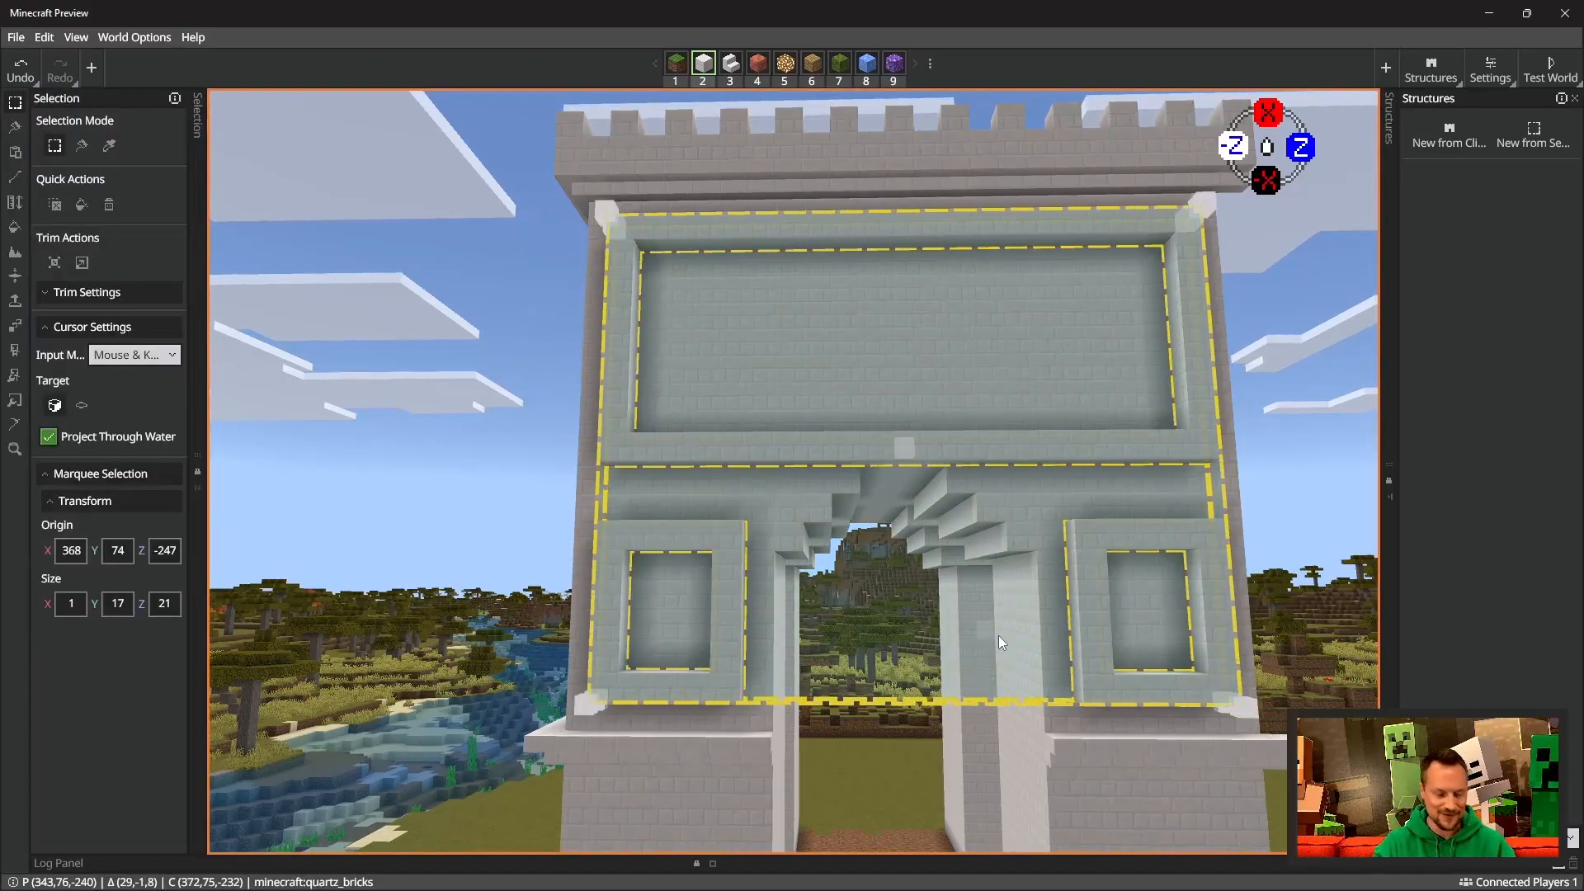
Step: Copy the three-panel selection and paste it with 90° rotation onto the tower's neighbouring arched wall
right_click_drag(1002, 644, 1009, 669)
key("a")
right_click_drag(739, 563, 1039, 562)
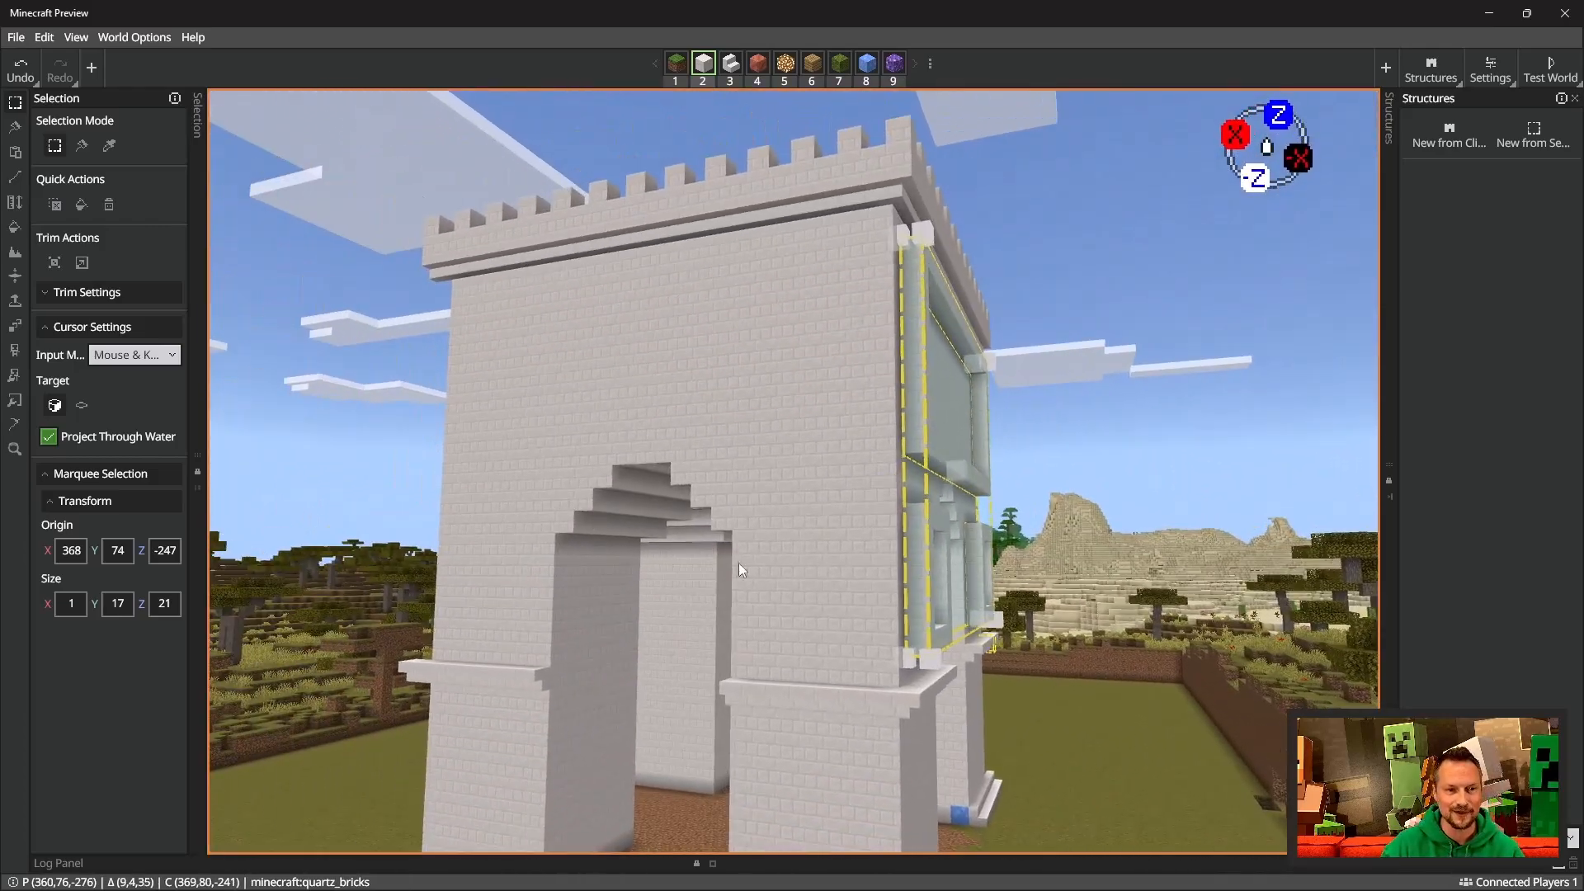
left_click(15, 154)
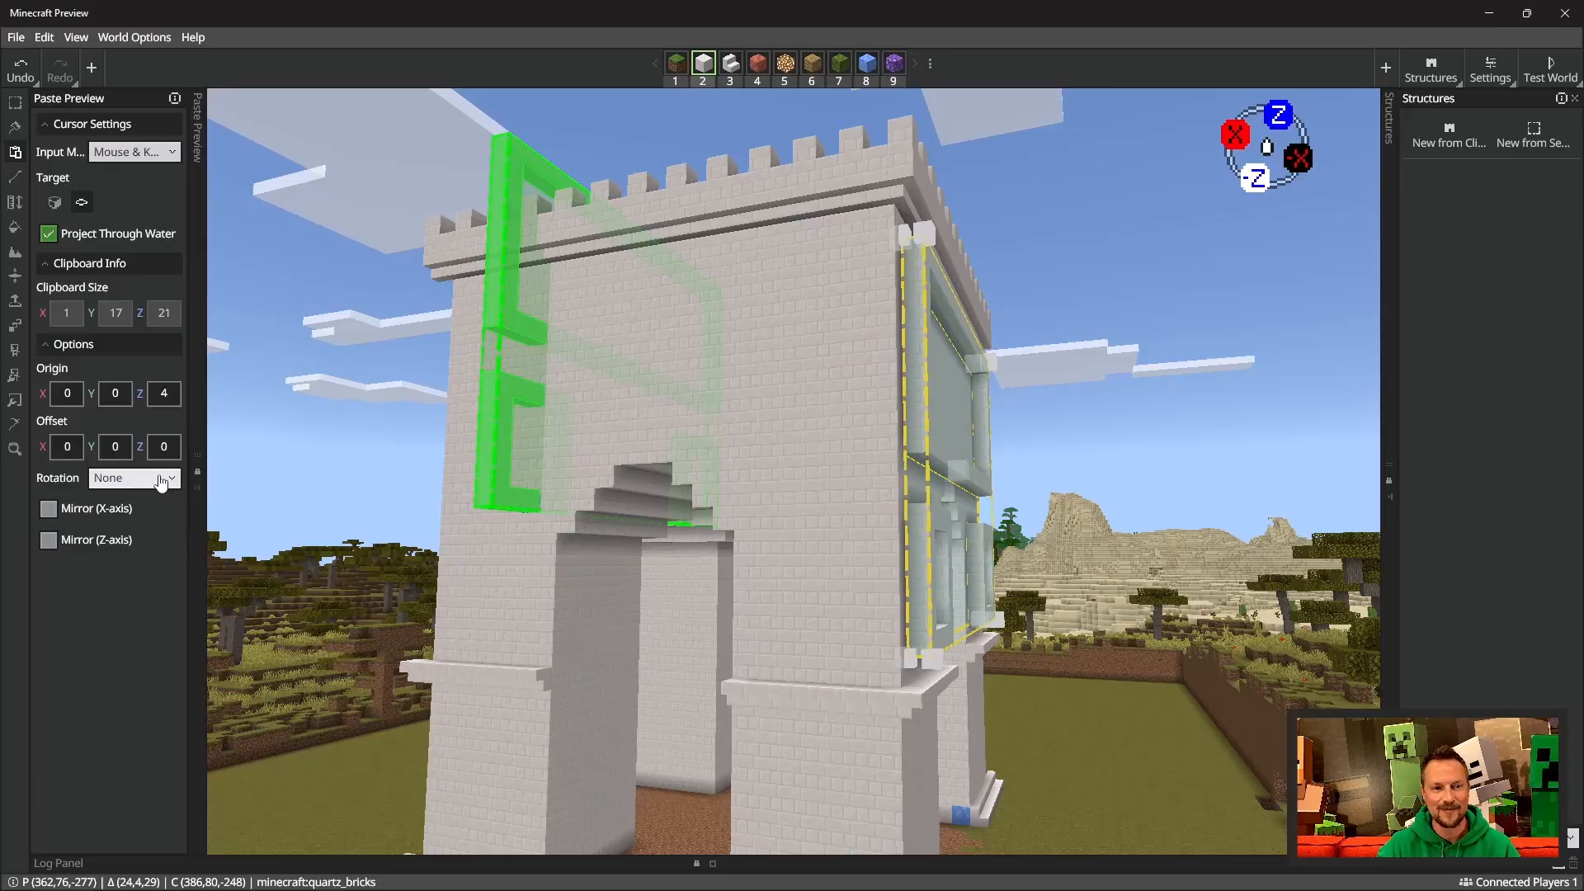
left_click(151, 480)
left_click(148, 511)
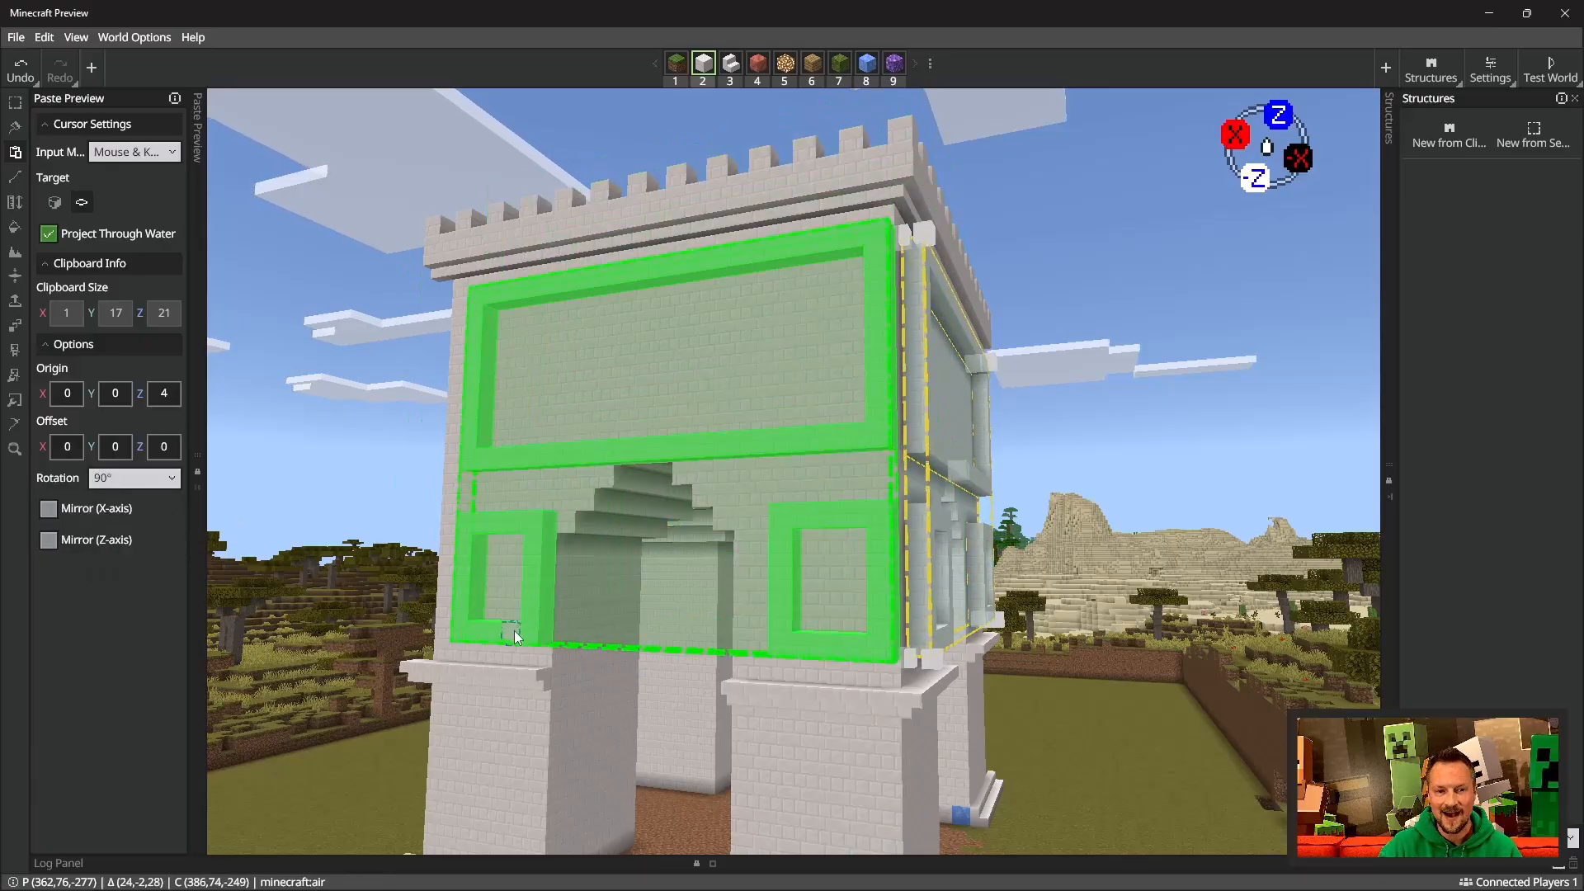
left_click(513, 634)
Step: Return to the original panelled wall and clear the three-panel selection
key("d")
right_click_drag(791, 620, 495, 459)
key("d")
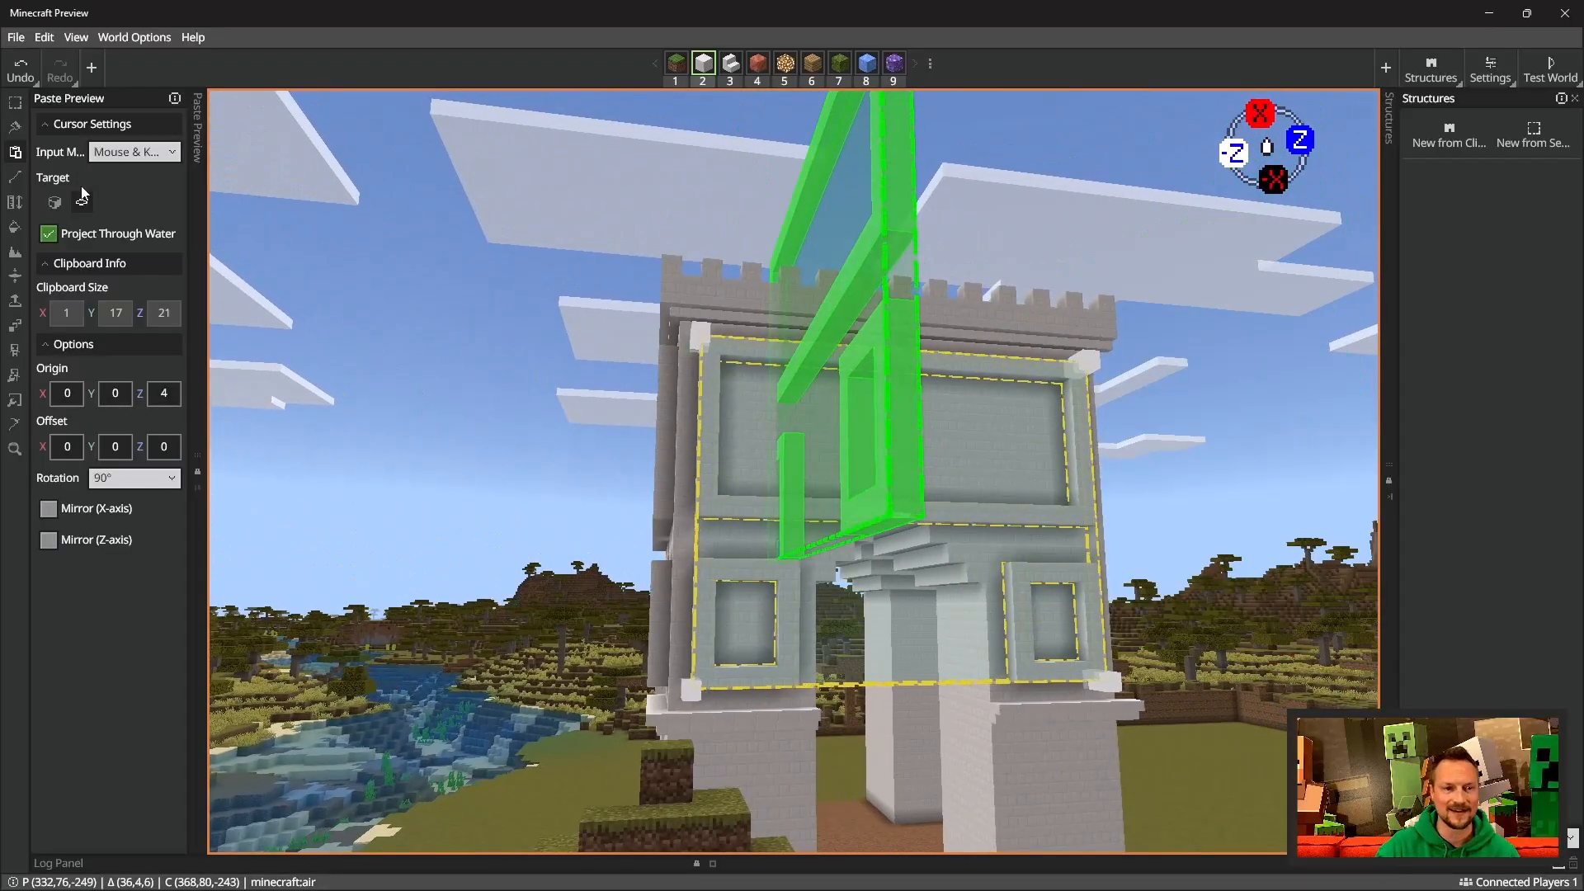
left_click(15, 102)
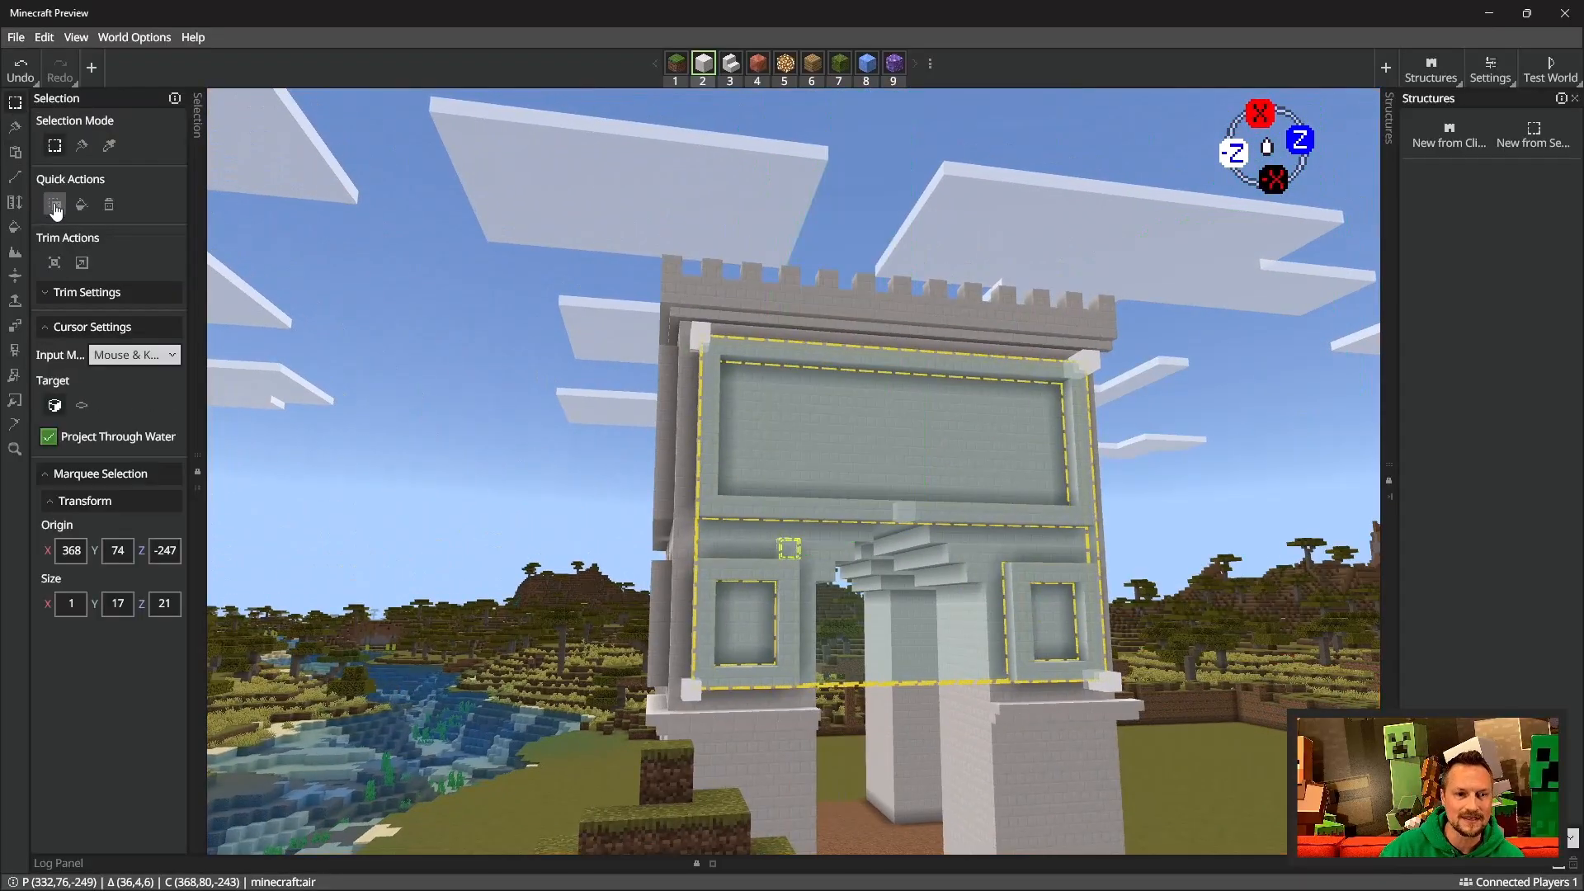
left_click(54, 206)
Step: Set the paint brush to a single block with offset 0, 0, 0, no block filter and adjacent air blocks as target
left_click(15, 129)
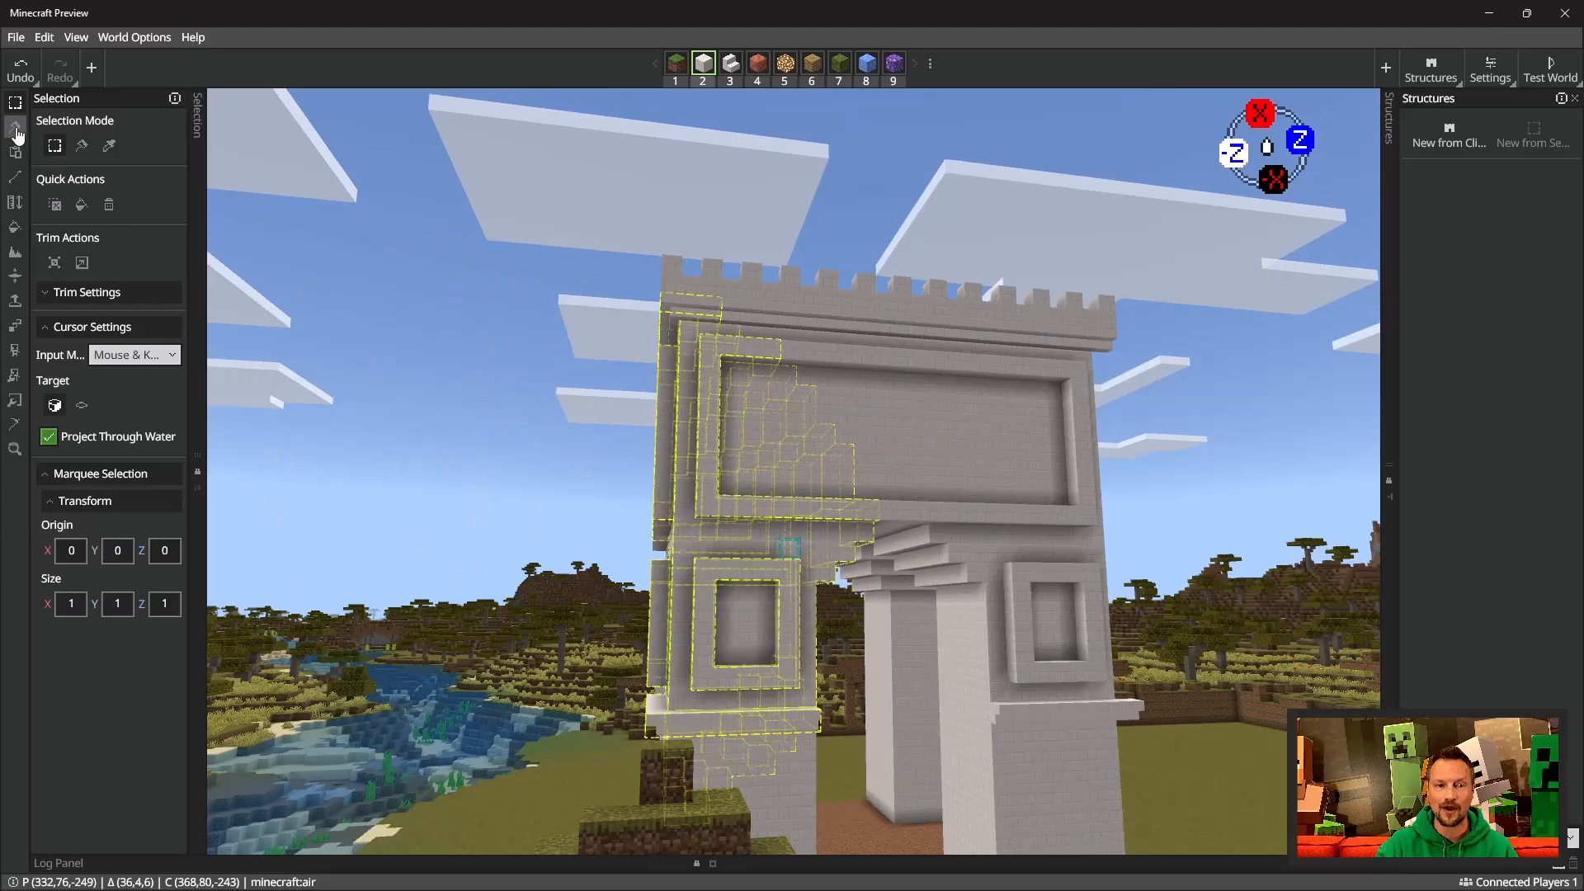
left_click(129, 293)
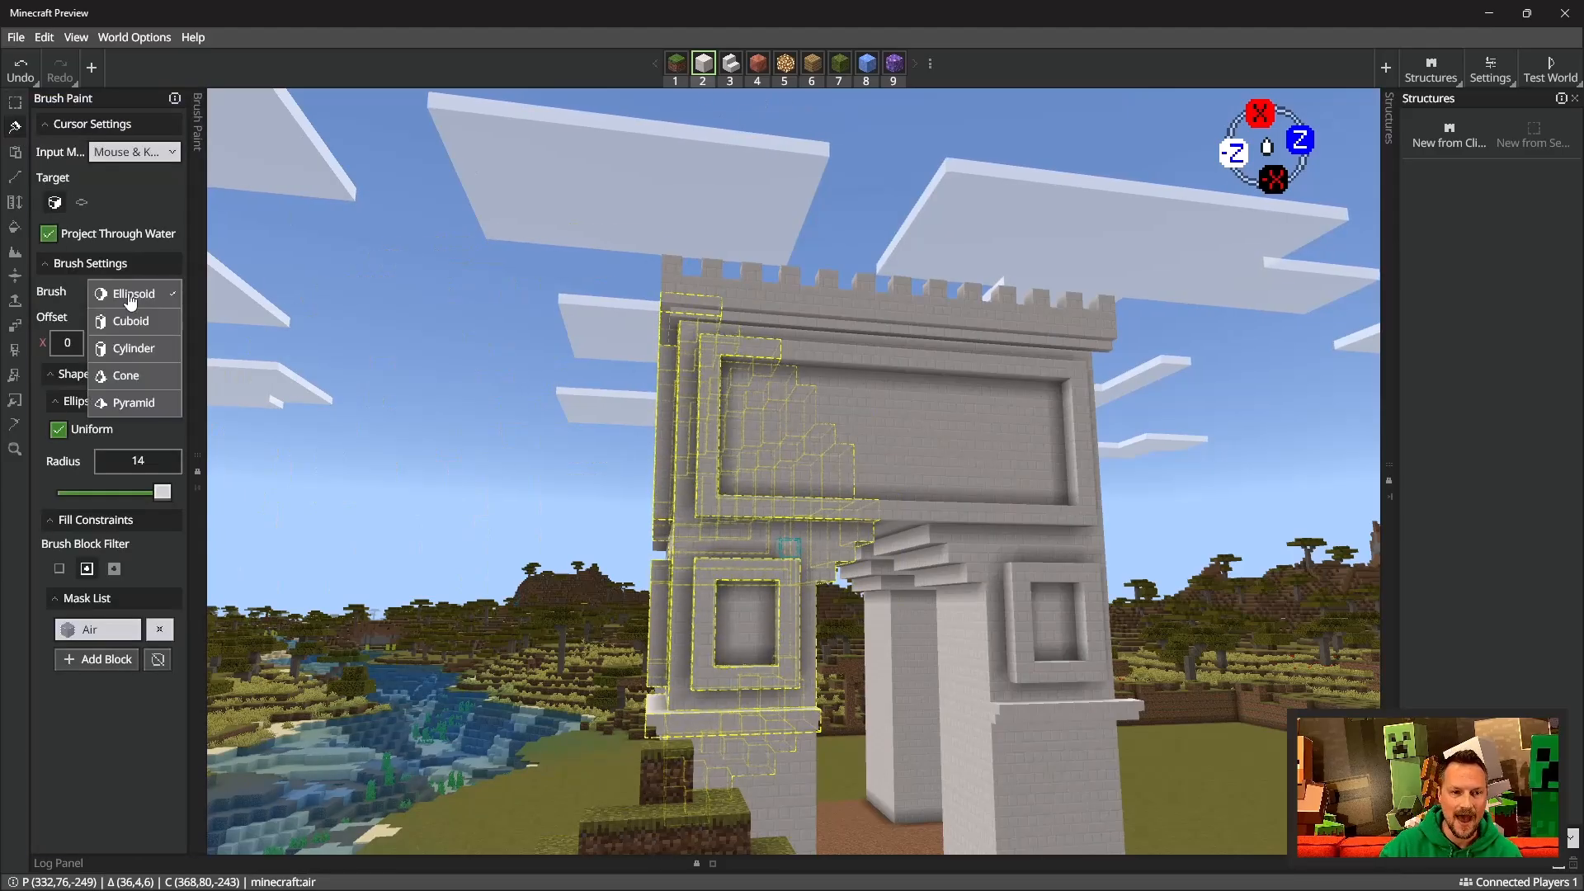
scroll(129, 396, "down", 1)
left_click(130, 403)
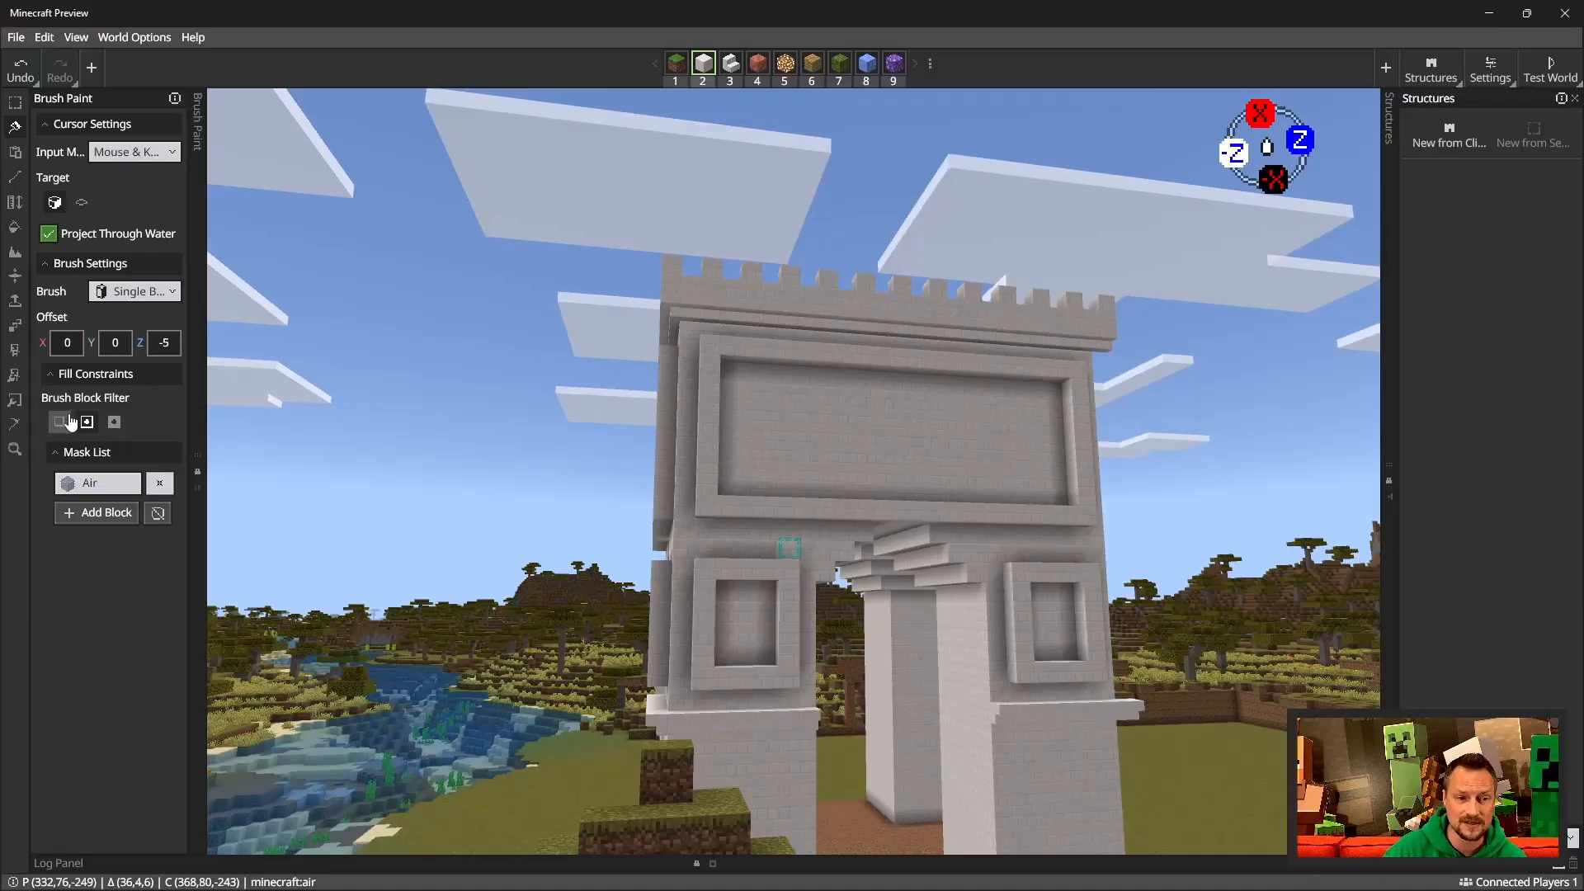
left_click(63, 422)
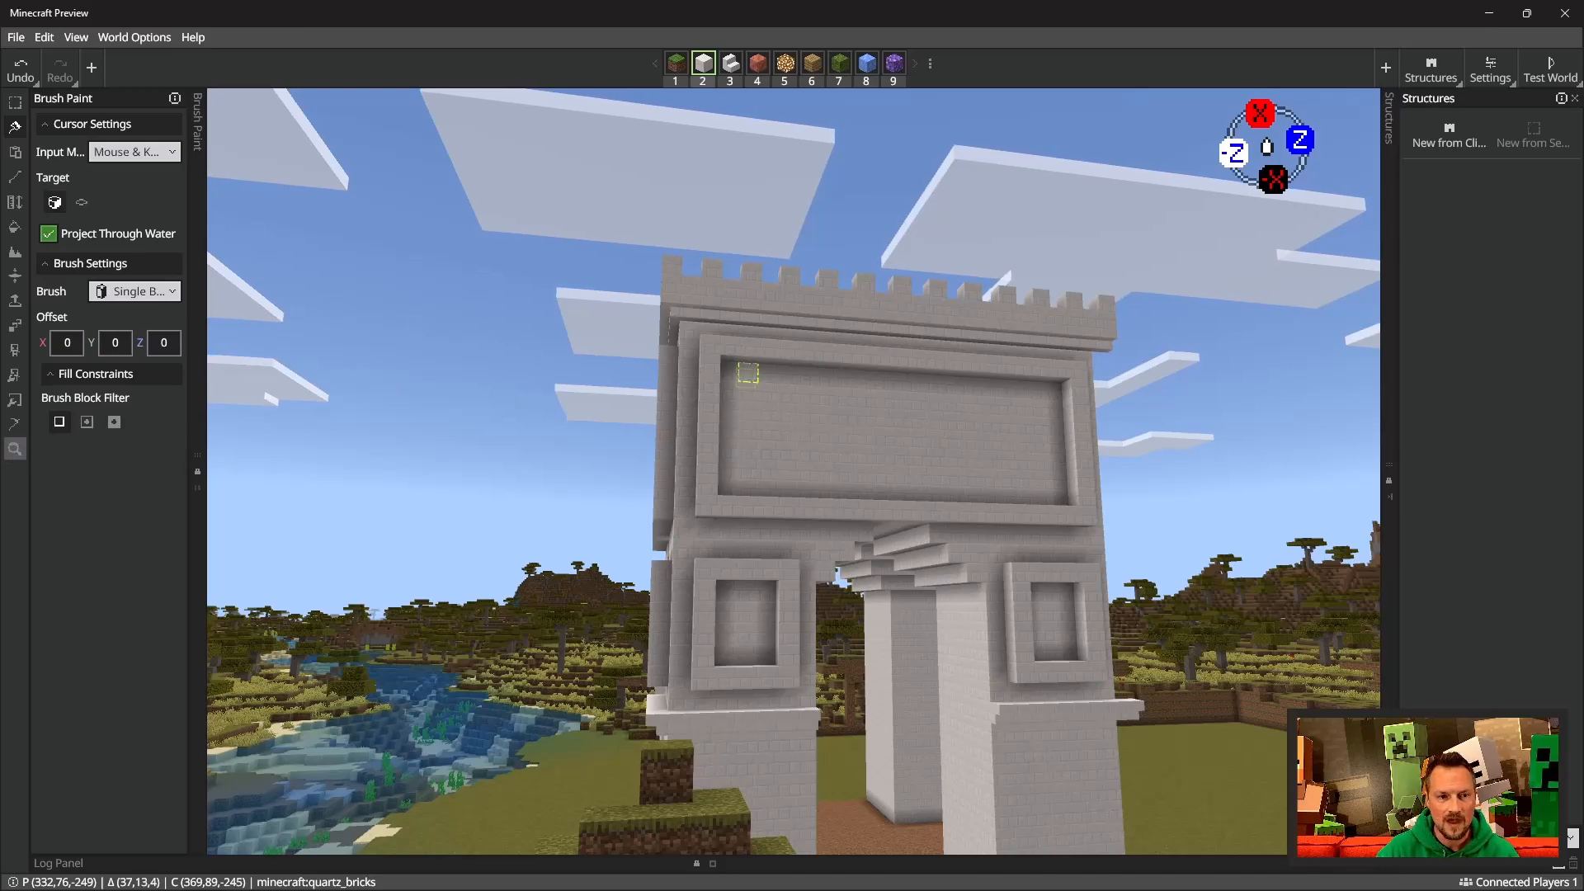
left_click(82, 202)
Step: Paint scattered raised Quartz Bricks details inside the large recessed panel above the arch
left_click_drag(923, 461, 791, 455)
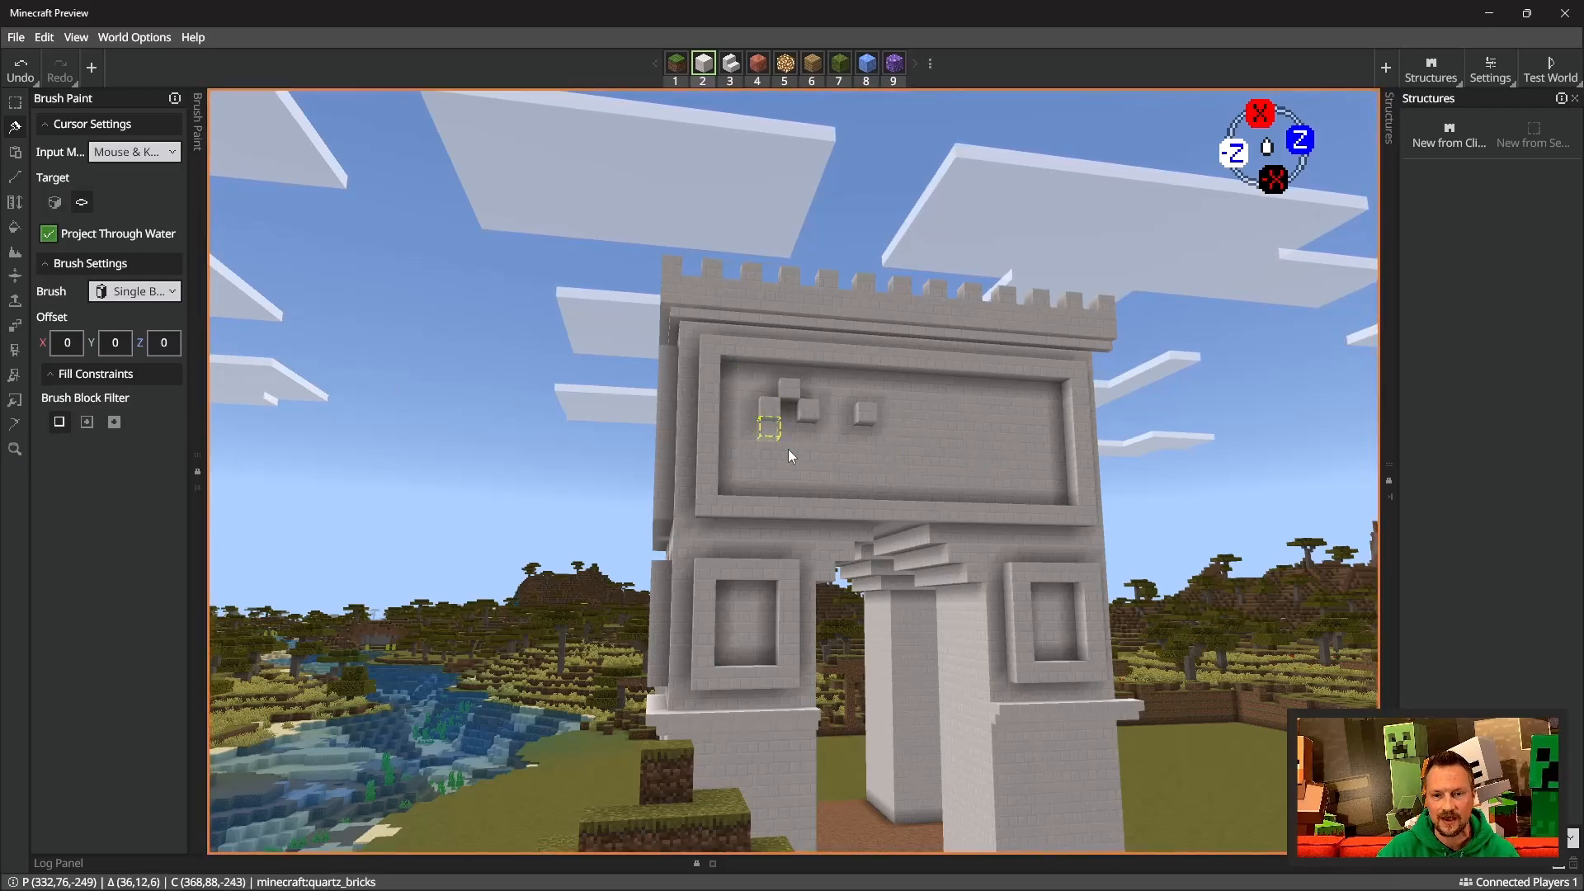
left_click(789, 451)
left_click(828, 452)
left_click(941, 474)
left_click(959, 456)
left_click(993, 431)
left_click(939, 400)
left_click(886, 415)
Step: Paint raised Quartz Bricks details in both small panels and on the lower pillars beside the arch
left_click(752, 640)
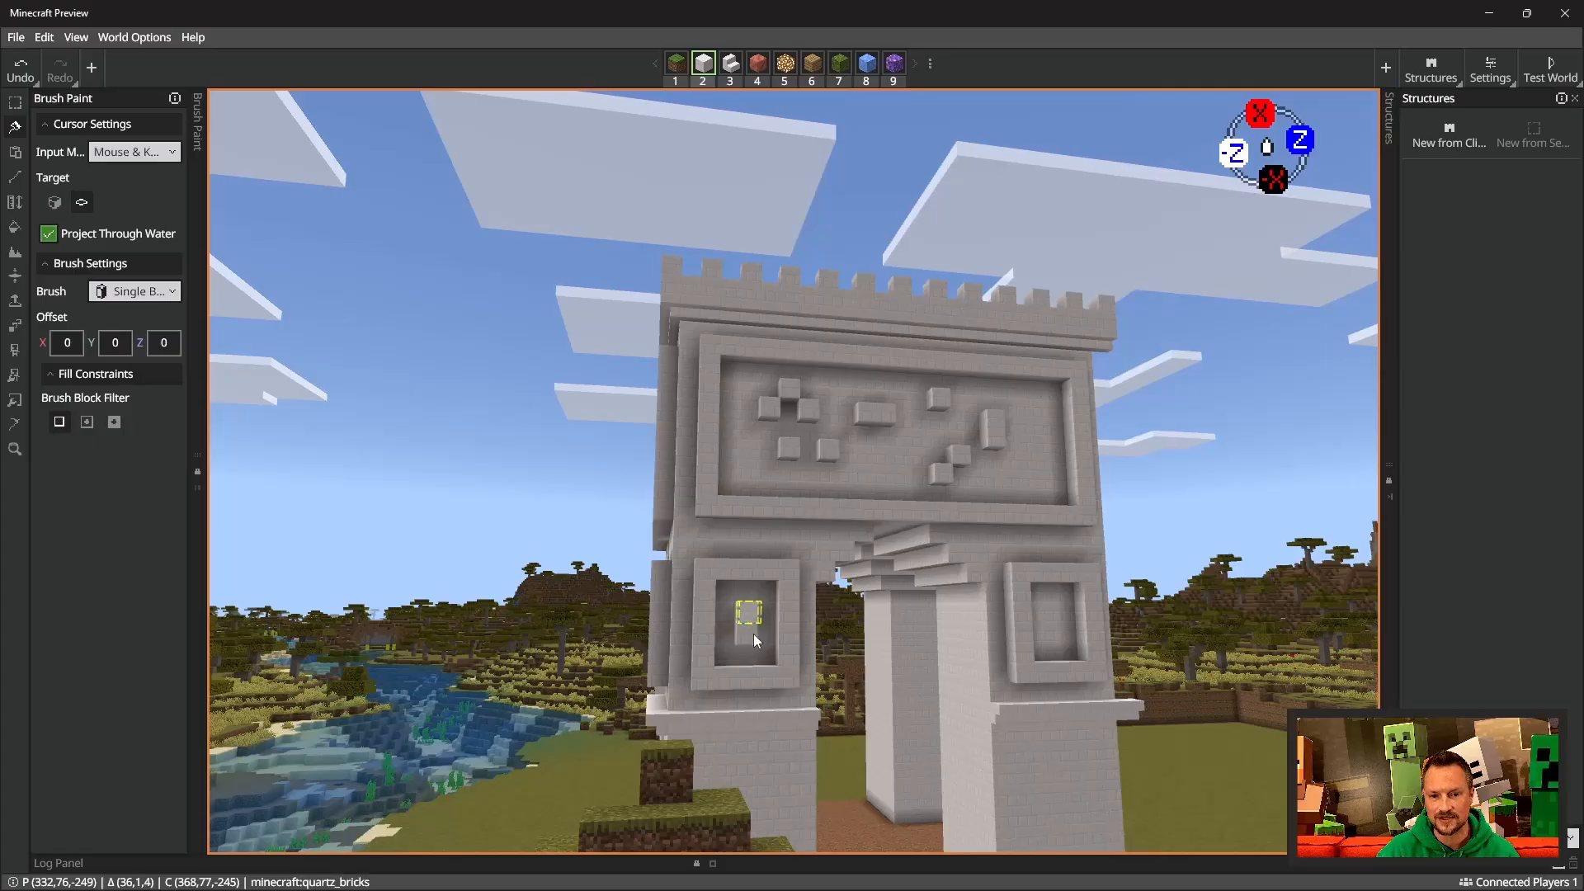
mouse_move(754, 641)
left_mouse_down()
mouse_move(1096, 631)
mouse_move(1060, 615)
left_mouse_up()
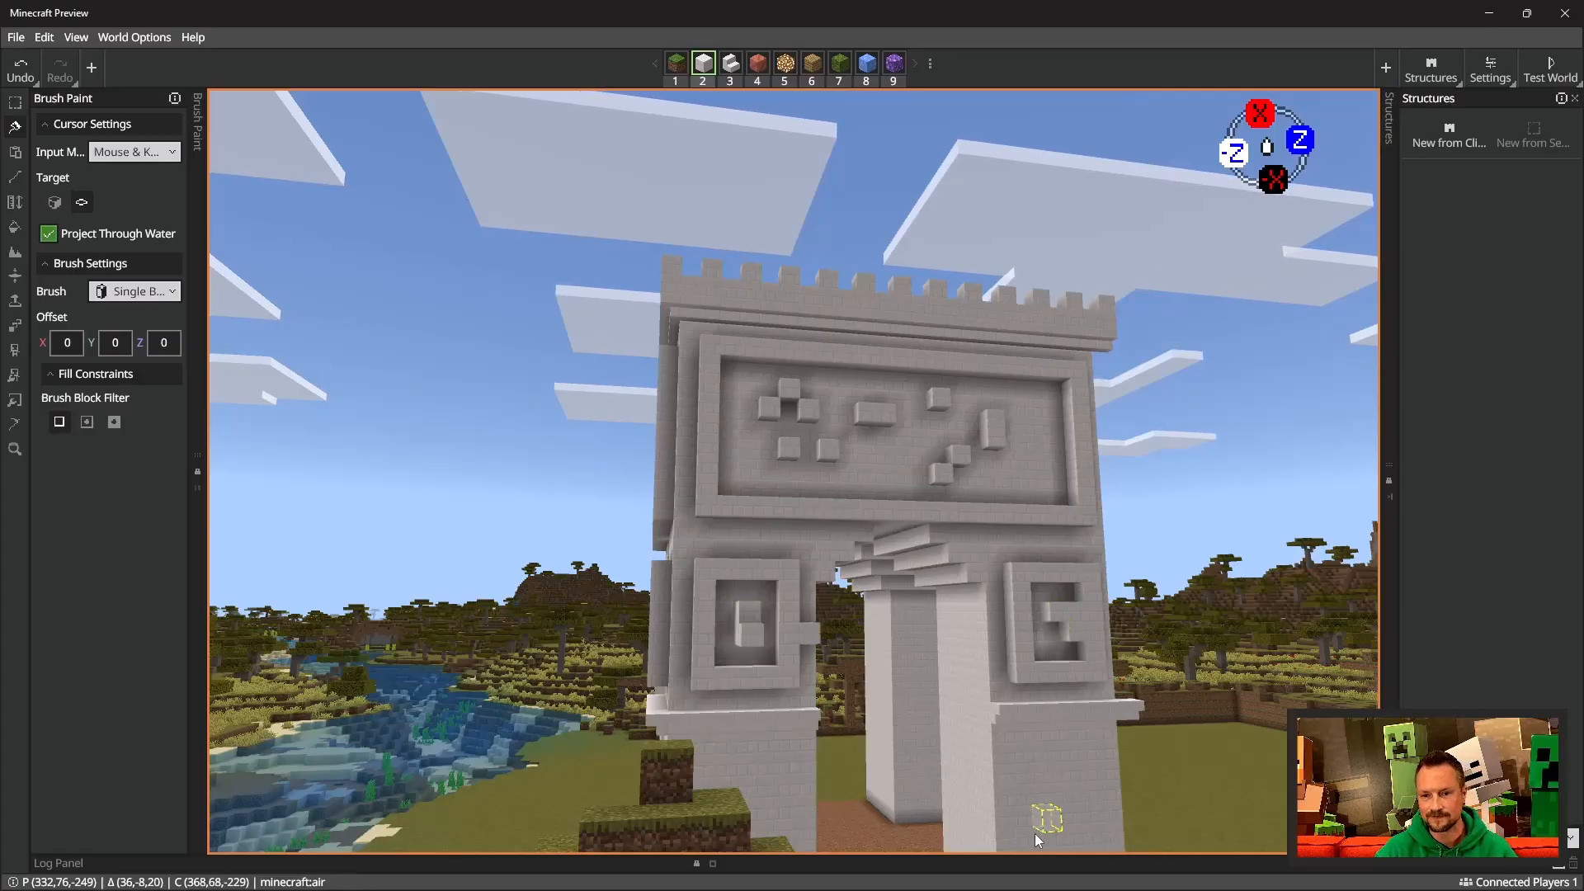
mouse_move(1032, 840)
left_mouse_down()
mouse_move(1075, 804)
mouse_move(1041, 788)
left_mouse_up()
left_click_drag(779, 812, 766, 807)
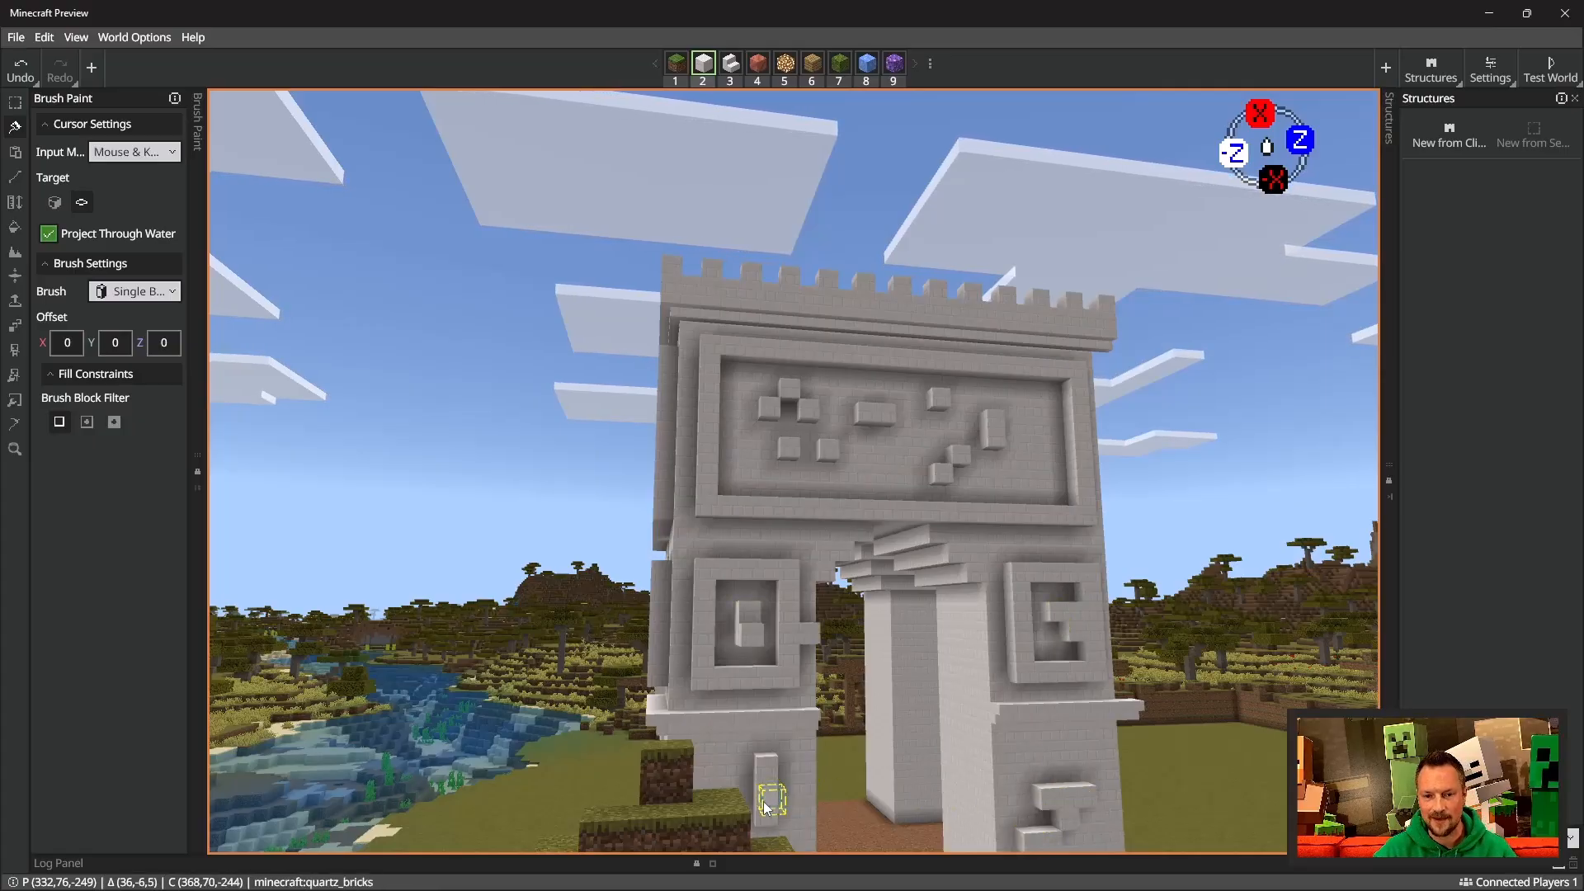
Step: Paint raised Quartz Bricks details inside the large panel on the neighbouring wall
right_click_drag(686, 672, 842, 689)
key("Caps_Lock")
key("a")
right_click_drag(805, 476, 868, 406)
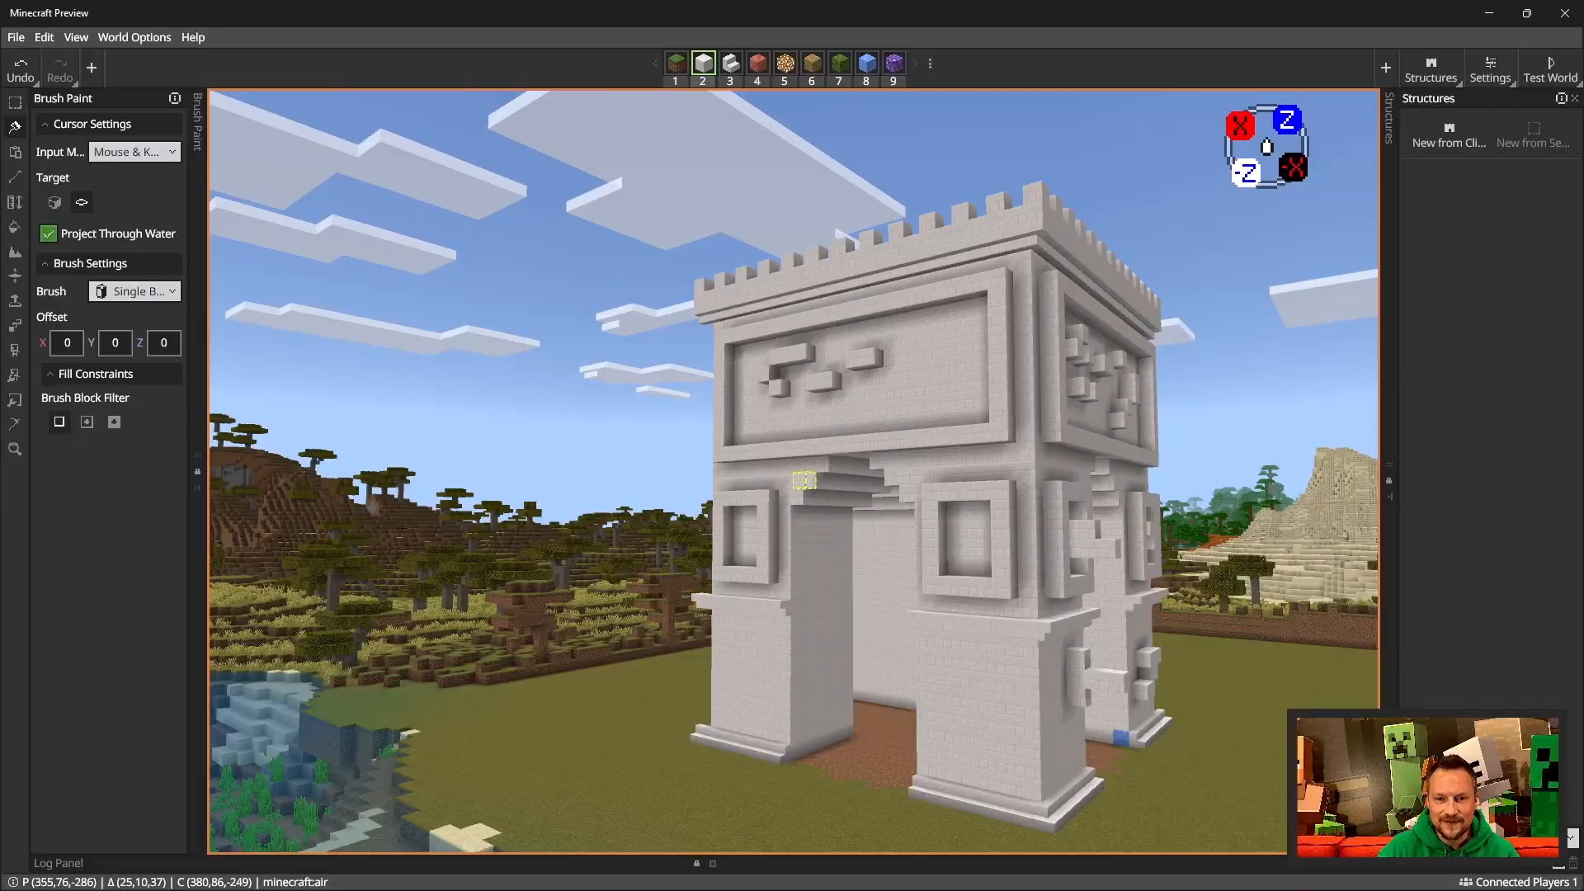
Step: Target solid blocks and select the whole tower as a 24 × 32 × 24 volume at origin 368, 63, -249
key("d")
right_click_drag(804, 480, 794, 629)
key("space")
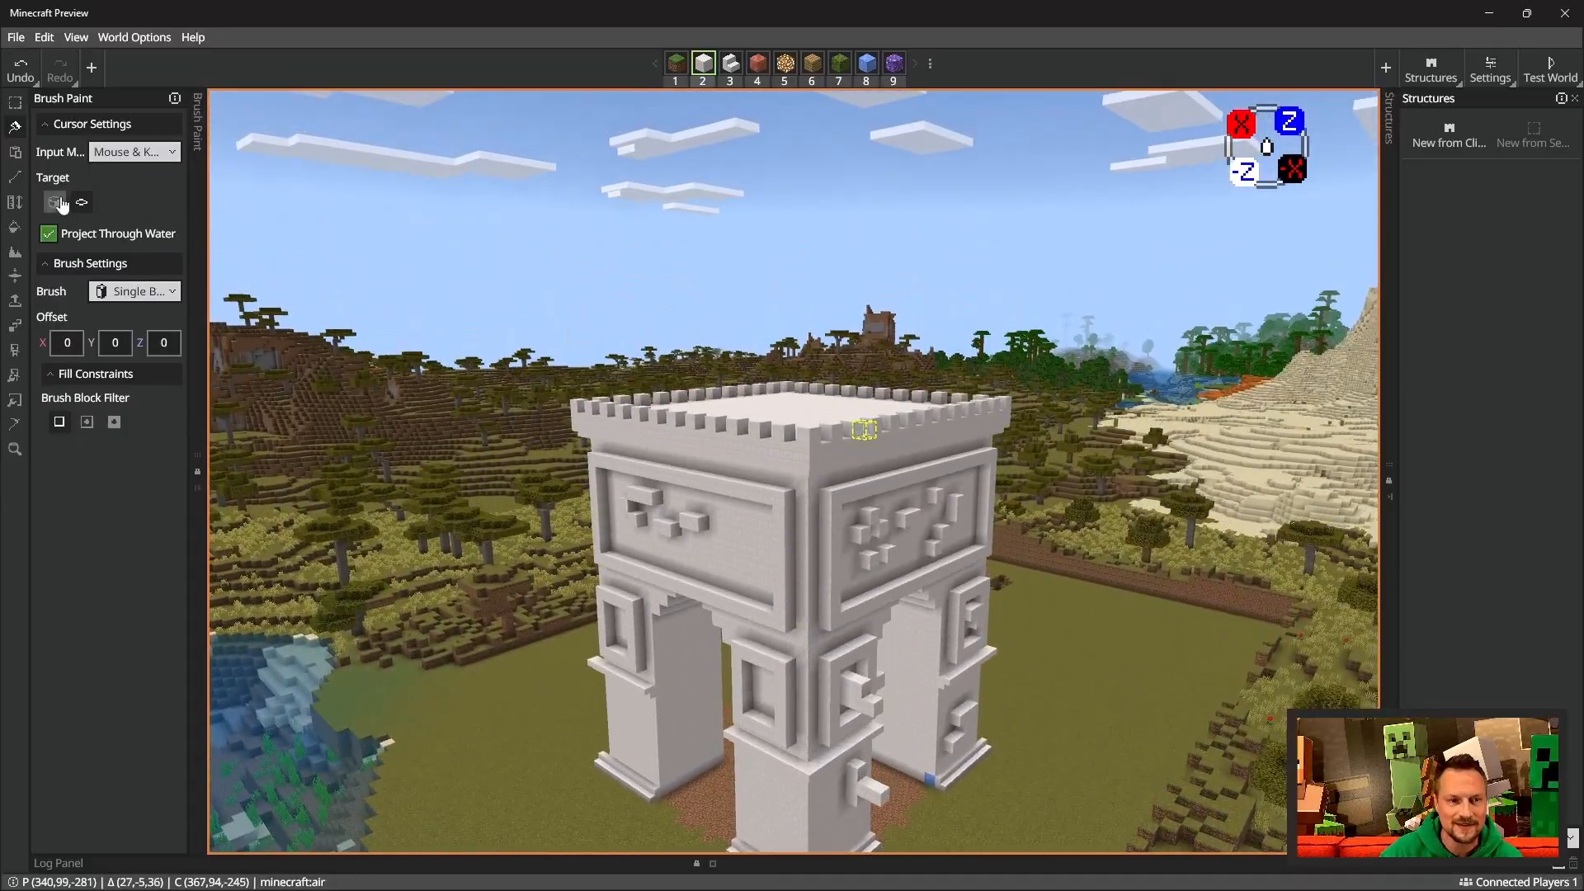
right_click_drag(809, 440, 1072, 507)
key("a")
key("w")
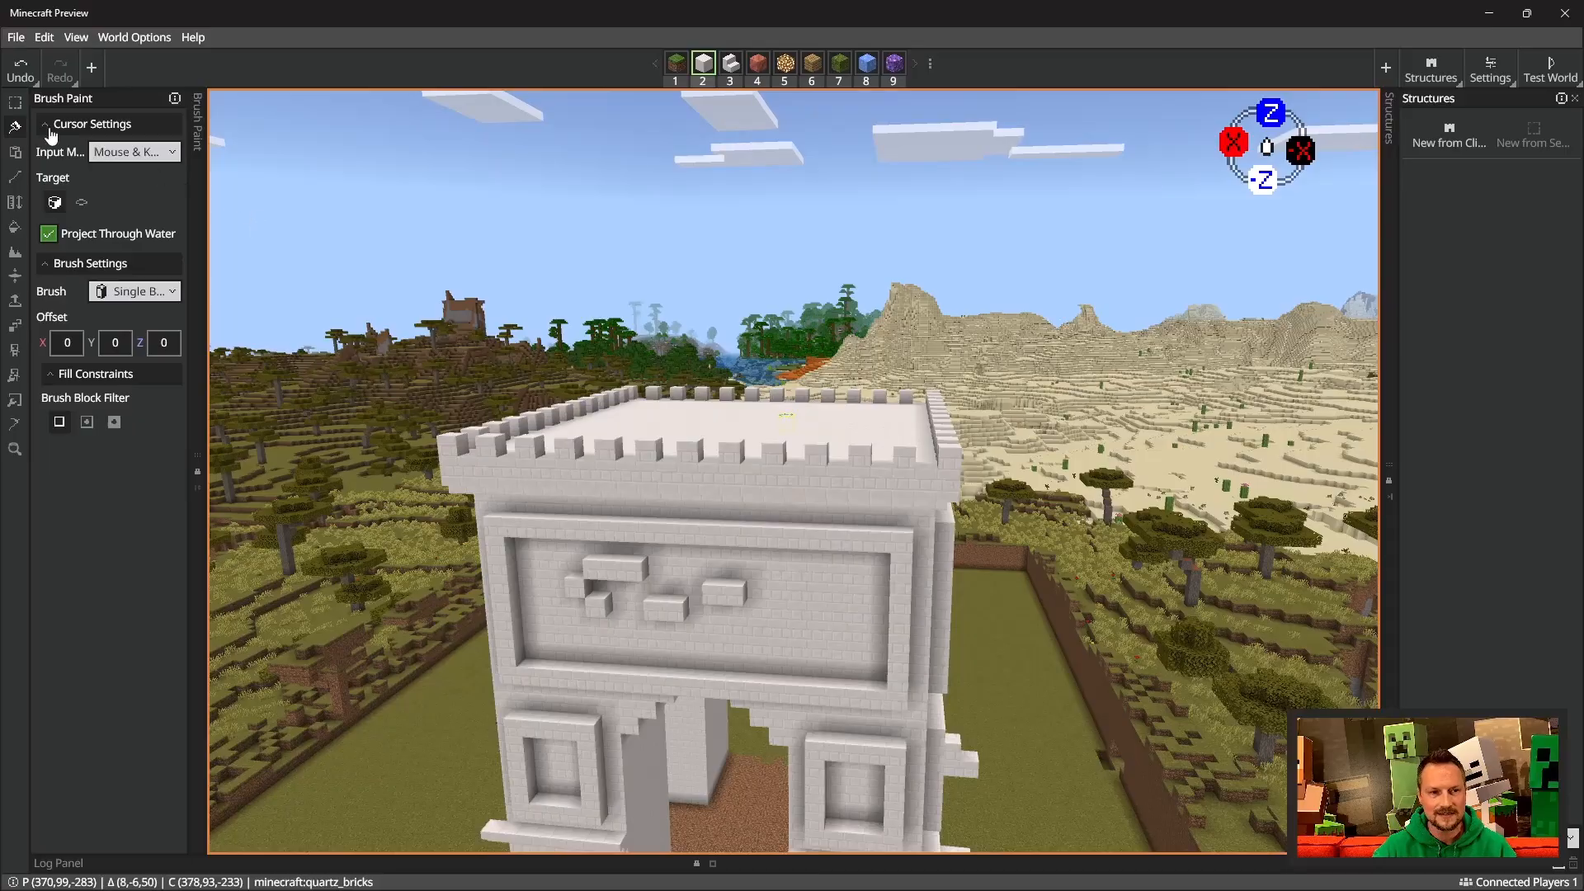
left_click(15, 102)
left_click(948, 455)
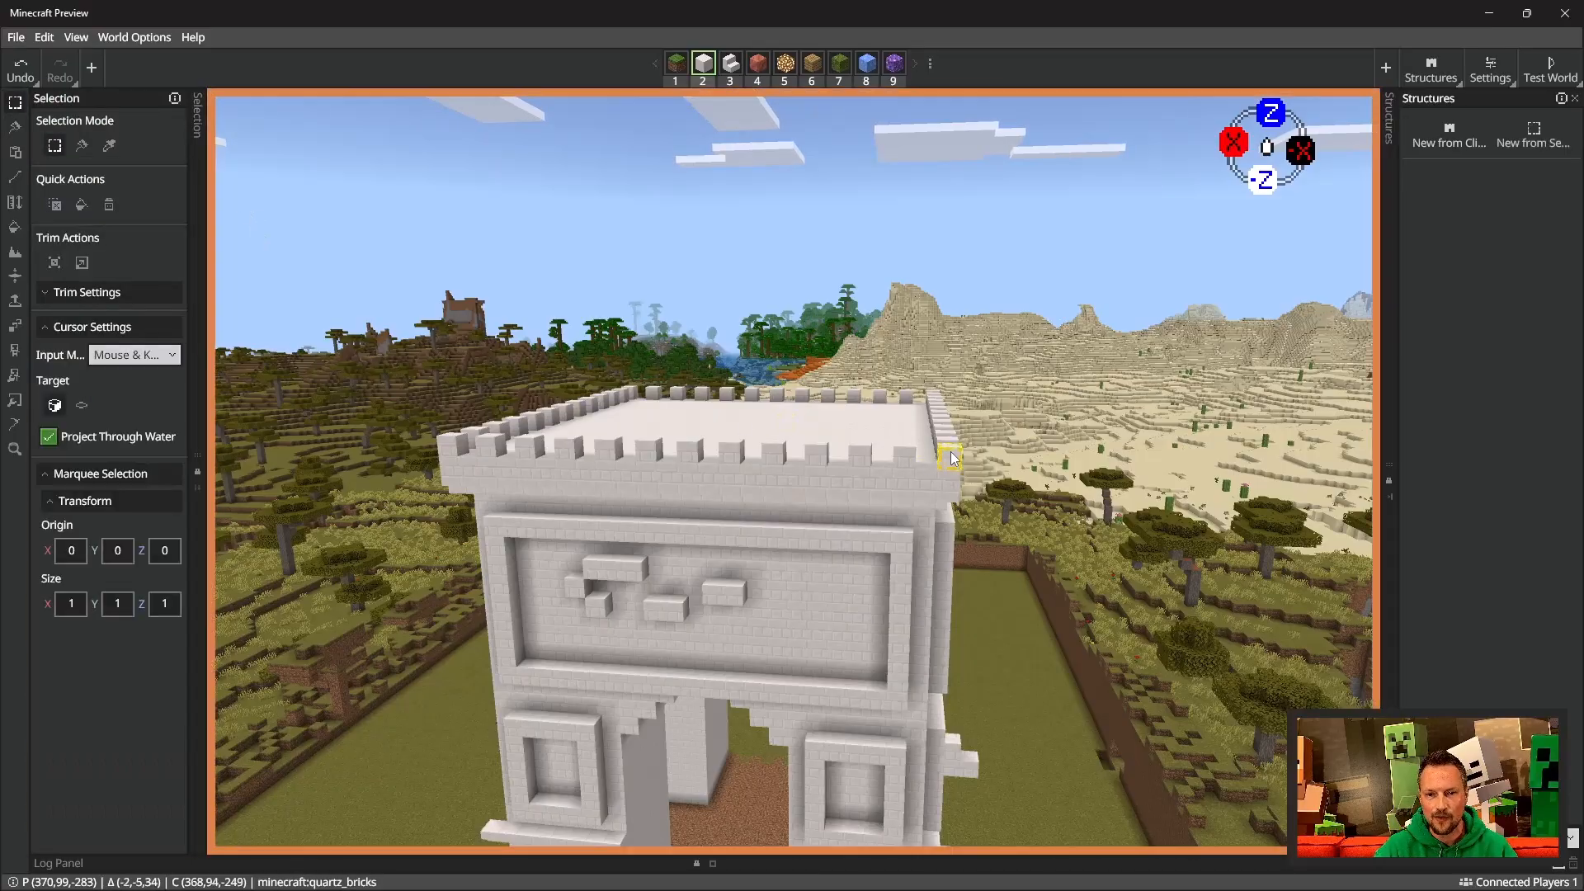
key("a")
right_click_drag(817, 473, 899, 425)
key("a")
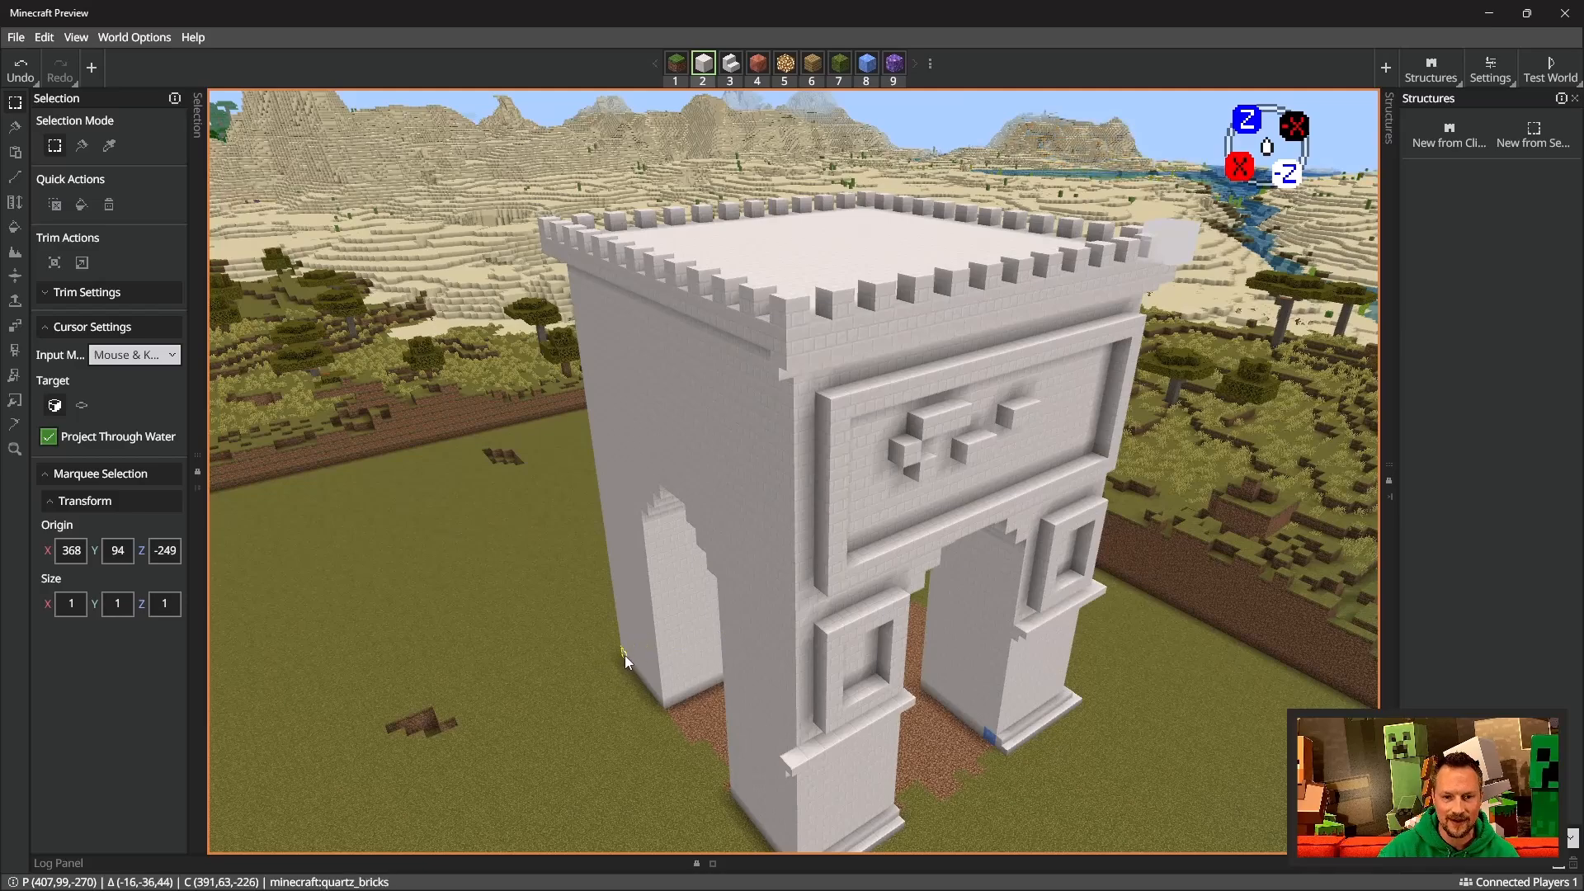
left_click(626, 660, "shift")
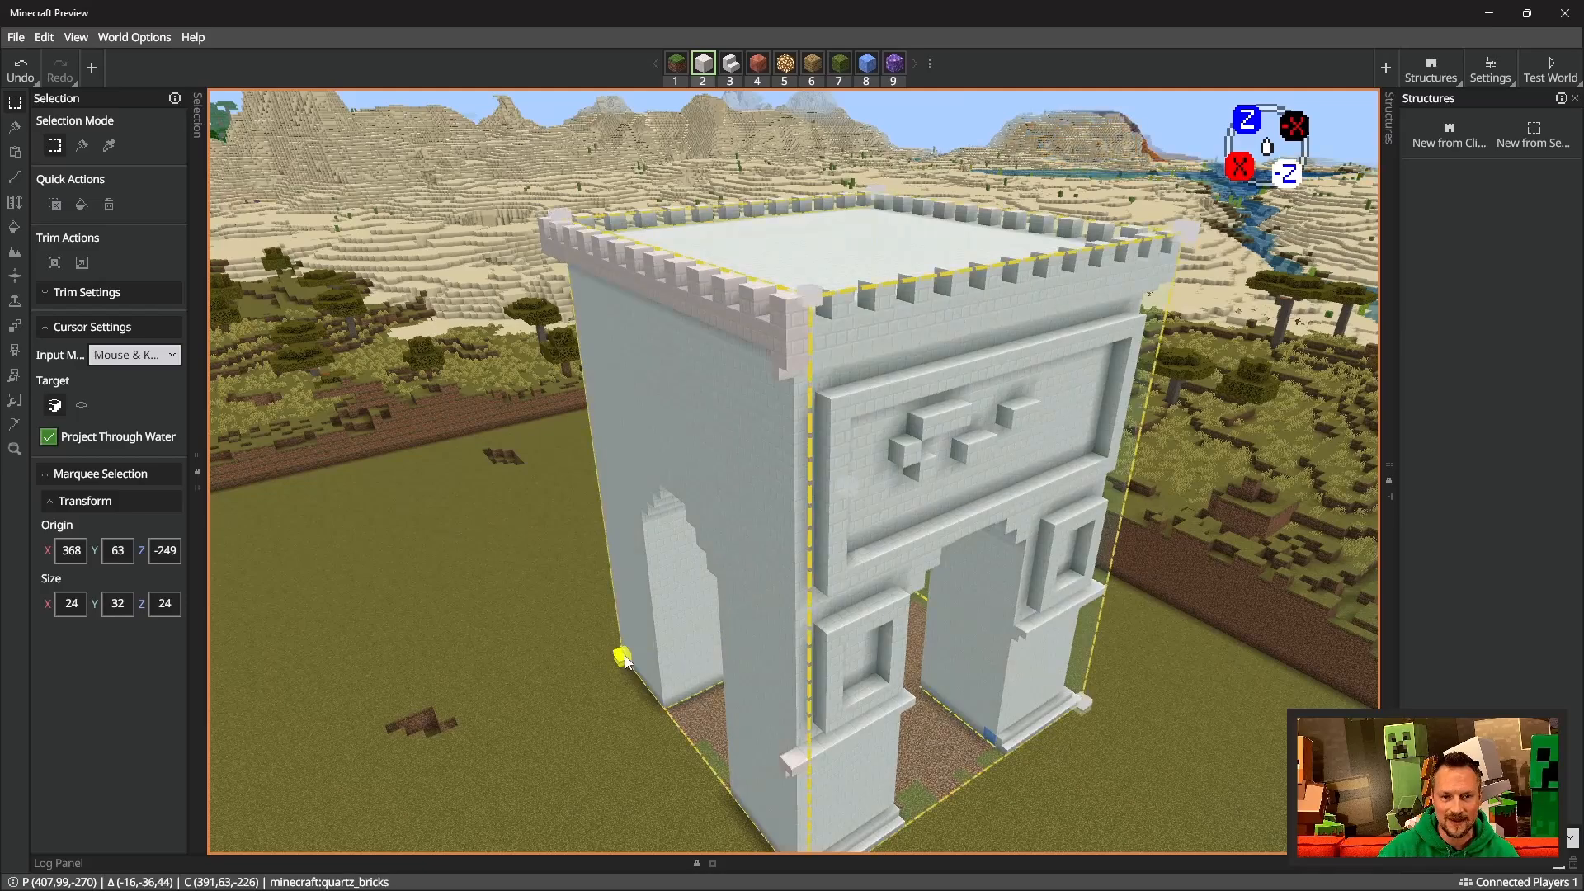
Step: Preview a uniform grid repeat of the selected tower with 6 repetitions along X, Y and Z
left_click(17, 326)
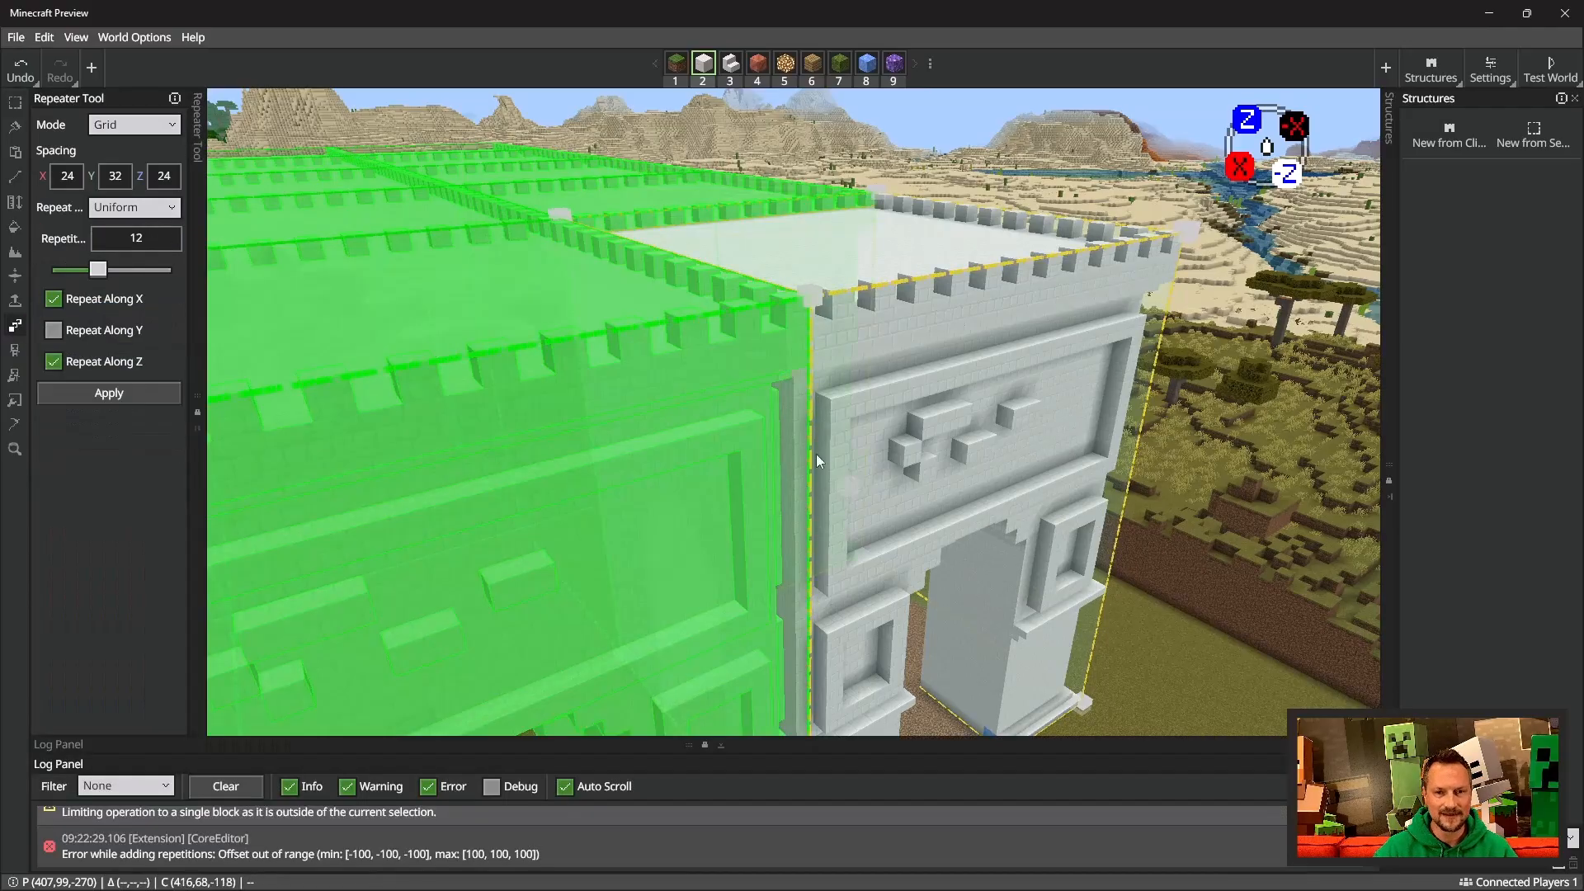
left_click_drag(97, 270, 77, 270)
left_click(54, 331)
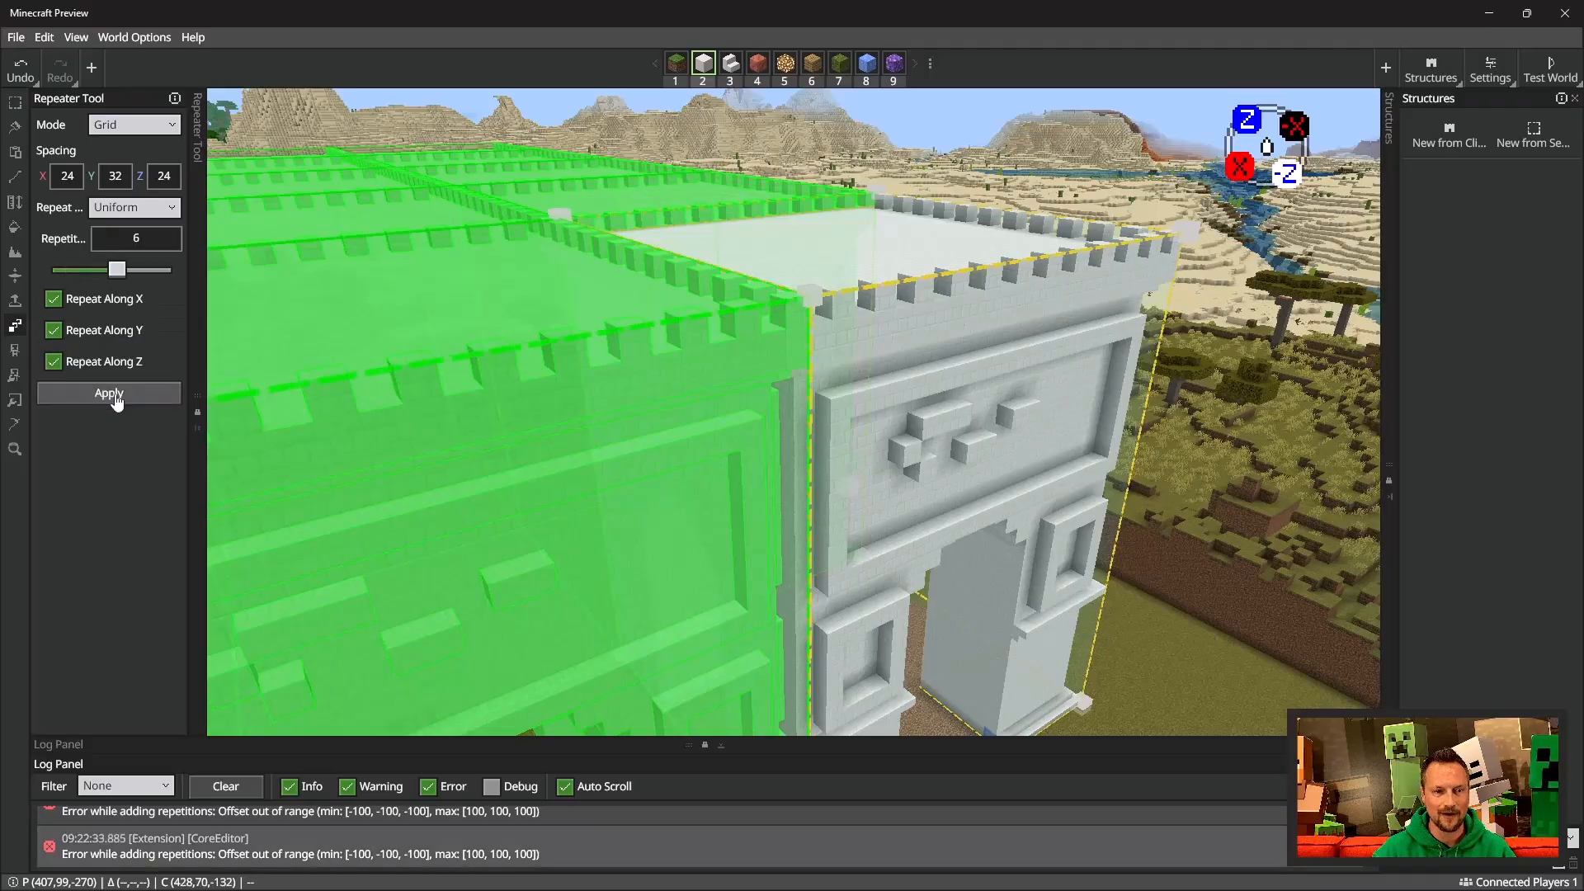
right_click_drag(933, 452, 972, 431)
key("d")
key("s")
key("s")
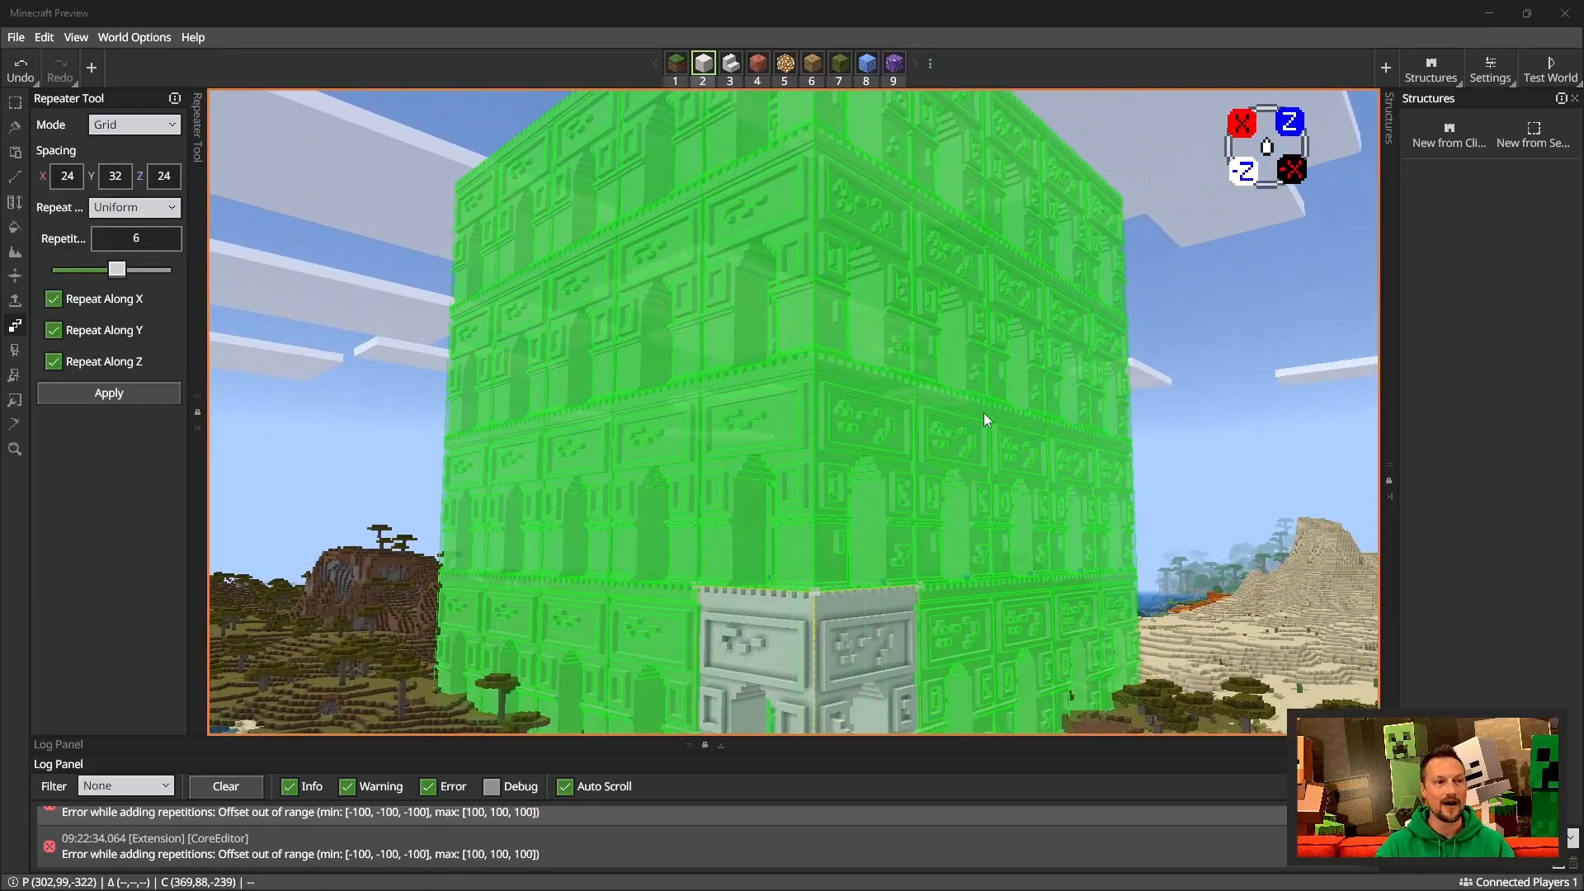
Step: Switch to the presentation and show the slide "The future of Editor"
key("alt+Tab")
left_click(789, 425)
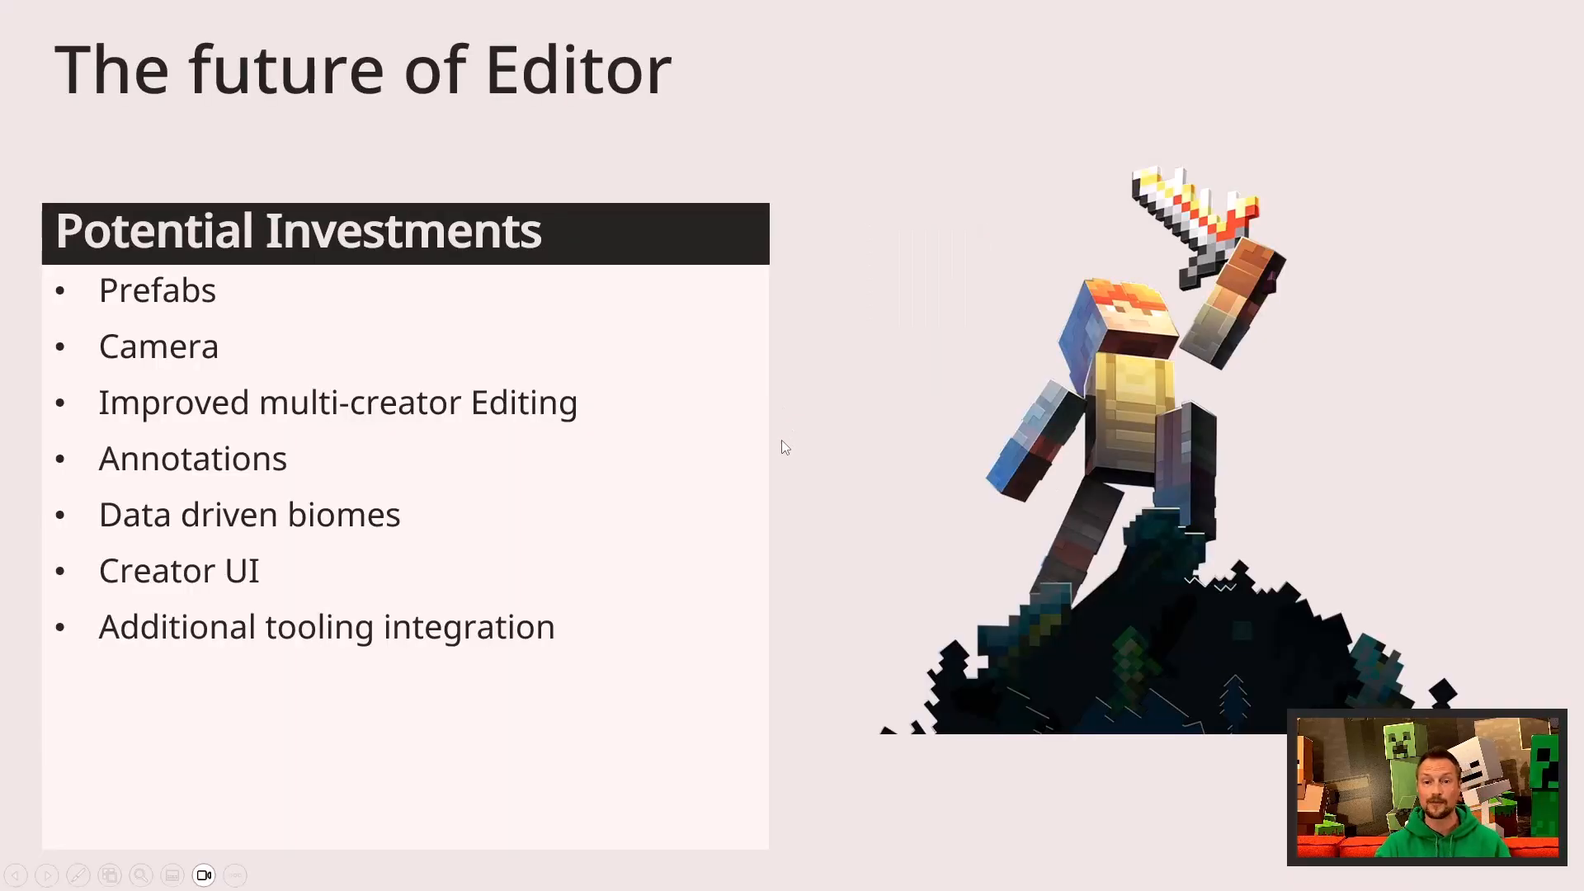